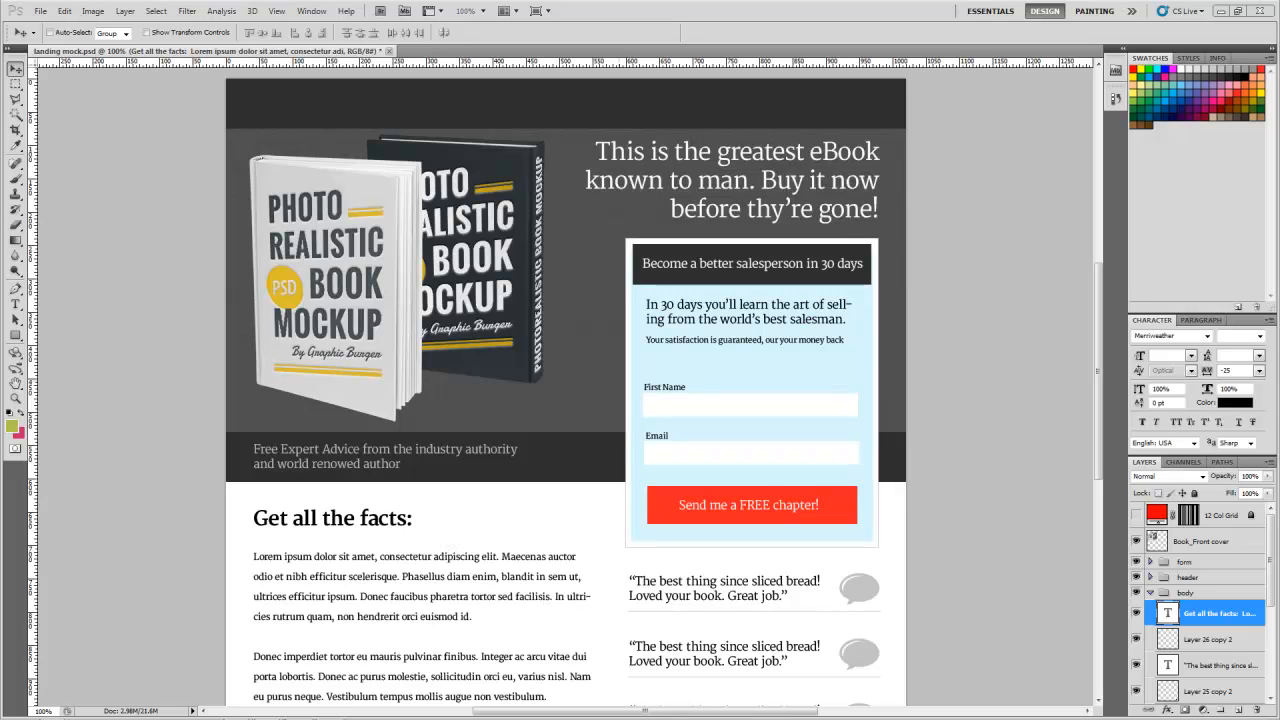
# Step: Switch to Chrome and look over the Skeleton site's grid section and the 960 Grid System page
pyautogui.press('super')
pyautogui.press('super')
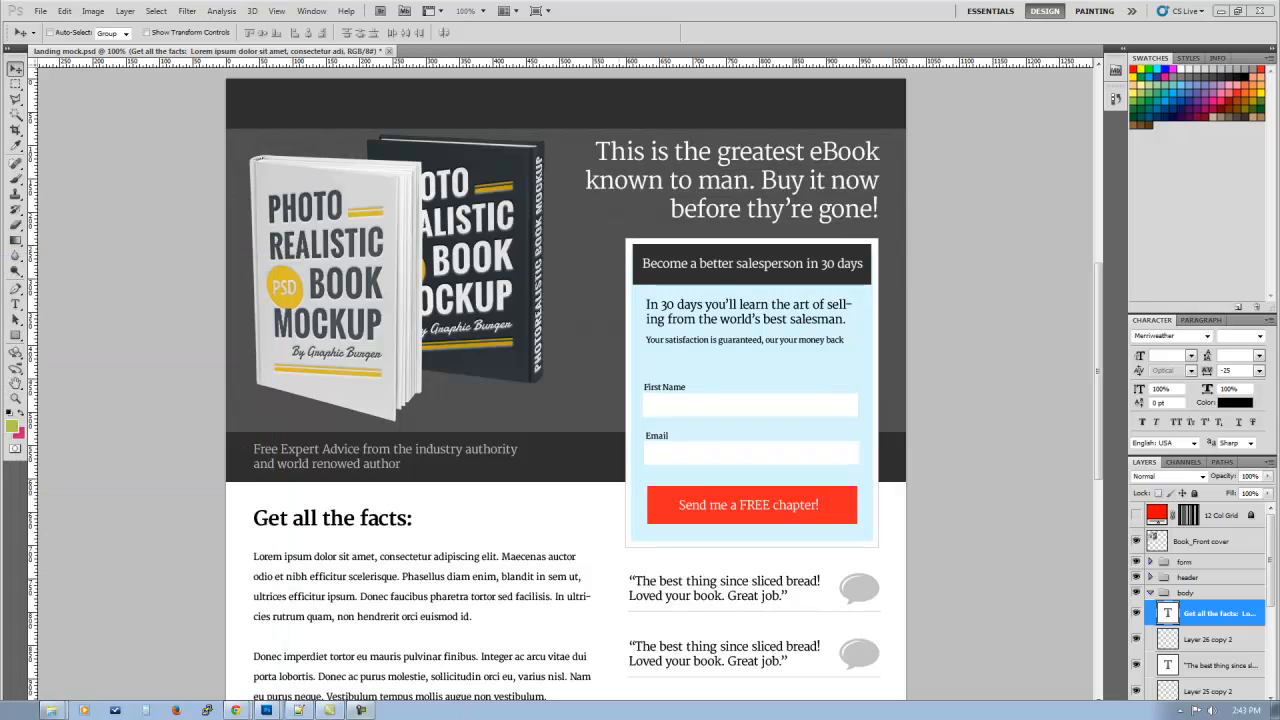
pyautogui.click(236, 710)
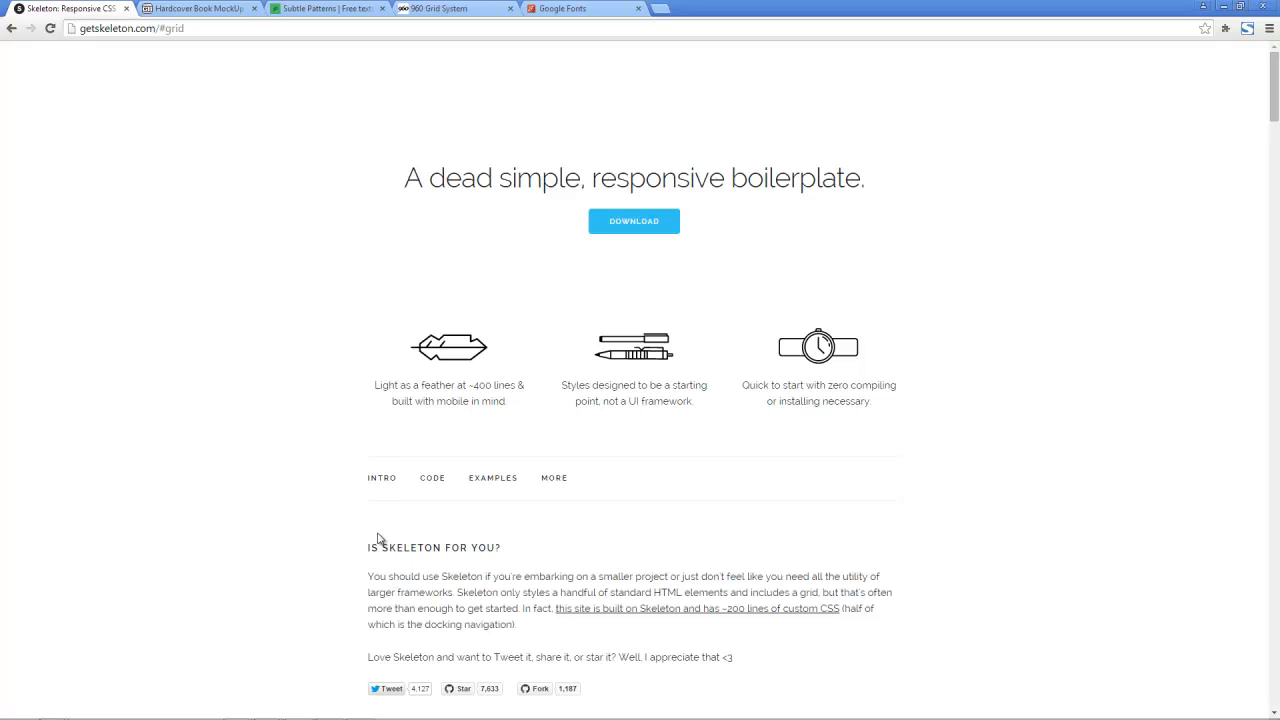
pyautogui.scroll(-6, 381, 543)
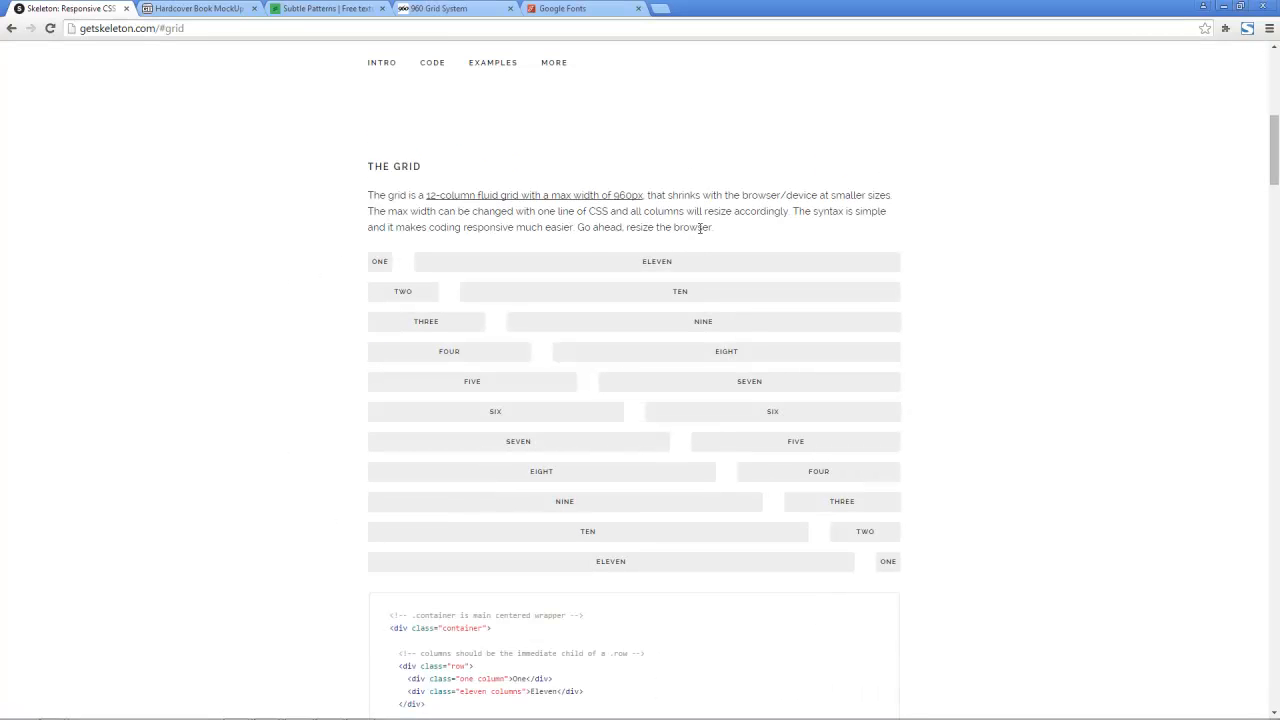
pyautogui.click(442, 8)
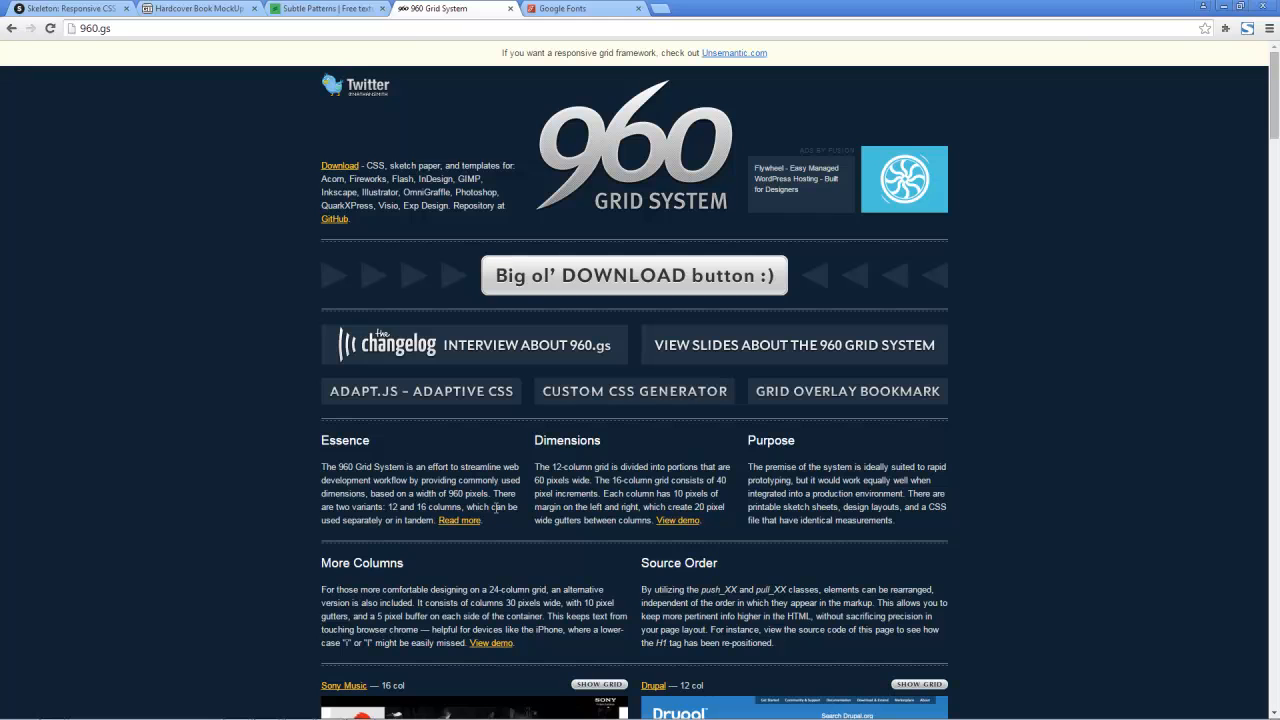
# Step: Review Skeleton's documentation, covering the grid code, typography, forms, media queries and utilities, and return to the grid section
pyautogui.click(64, 9)
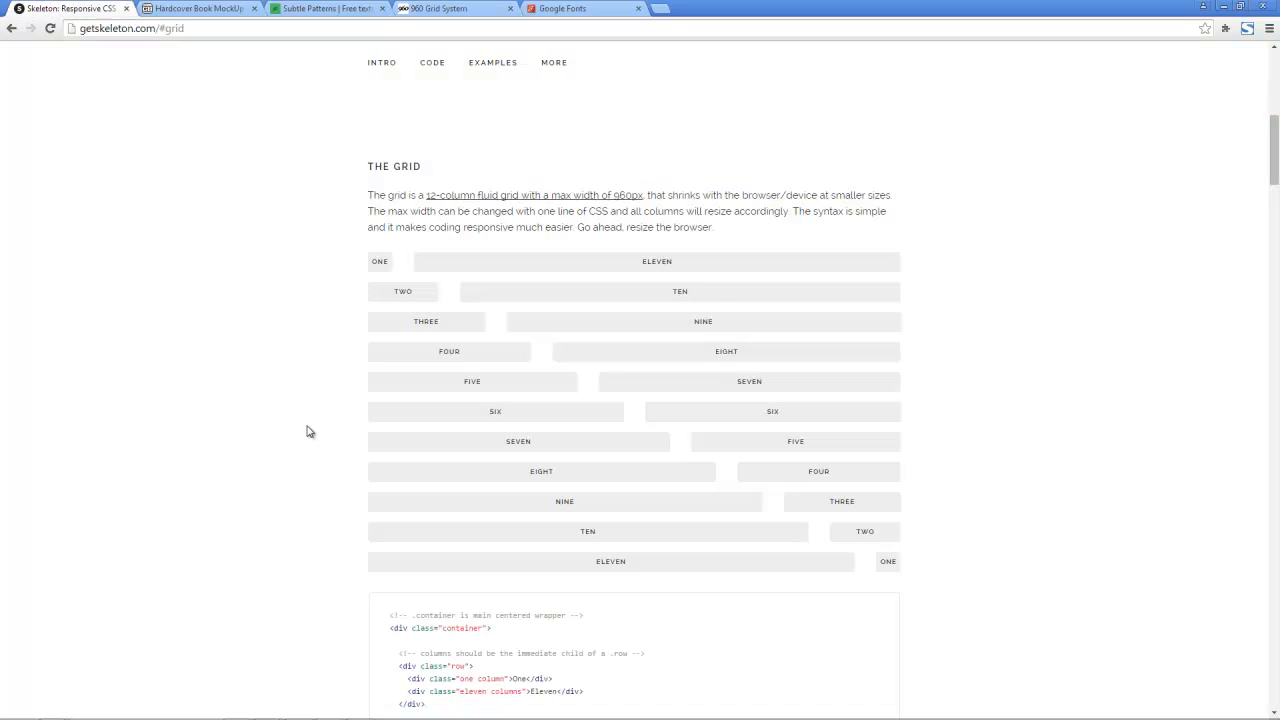
pyautogui.scroll(-3, 309, 431)
pyautogui.scroll(-2, 309, 431)
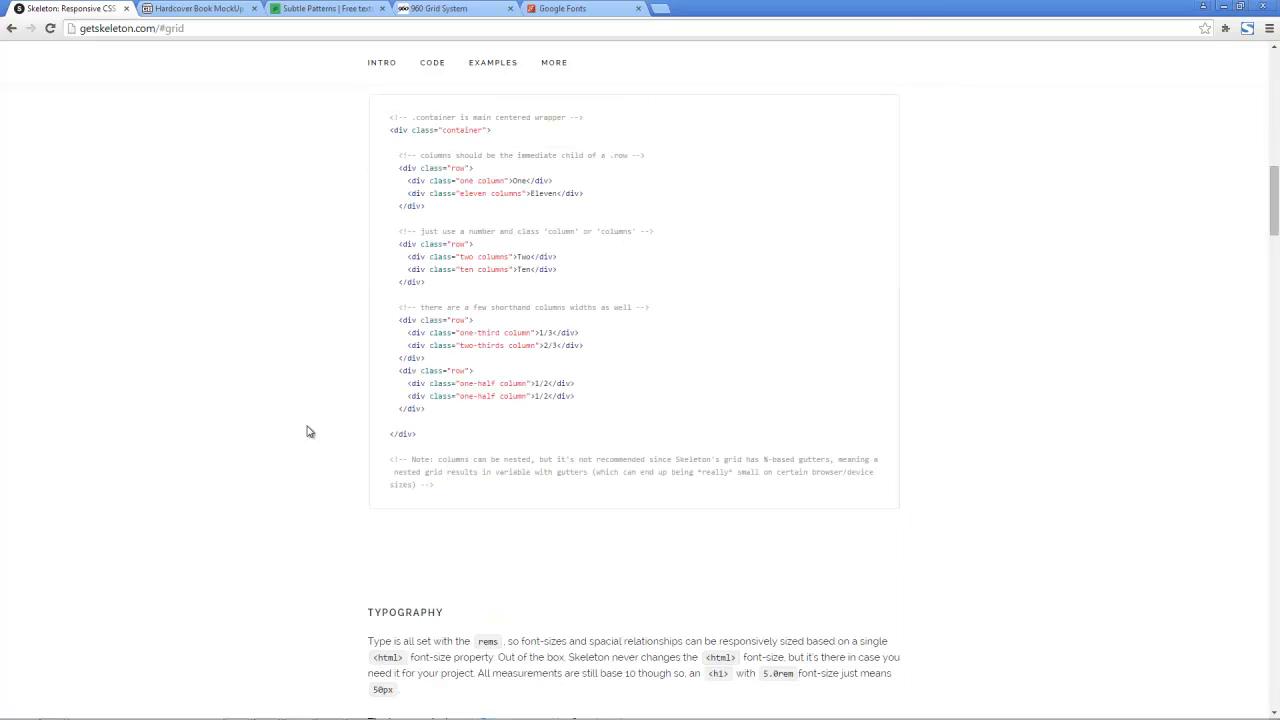
pyautogui.scroll(-6, 309, 431)
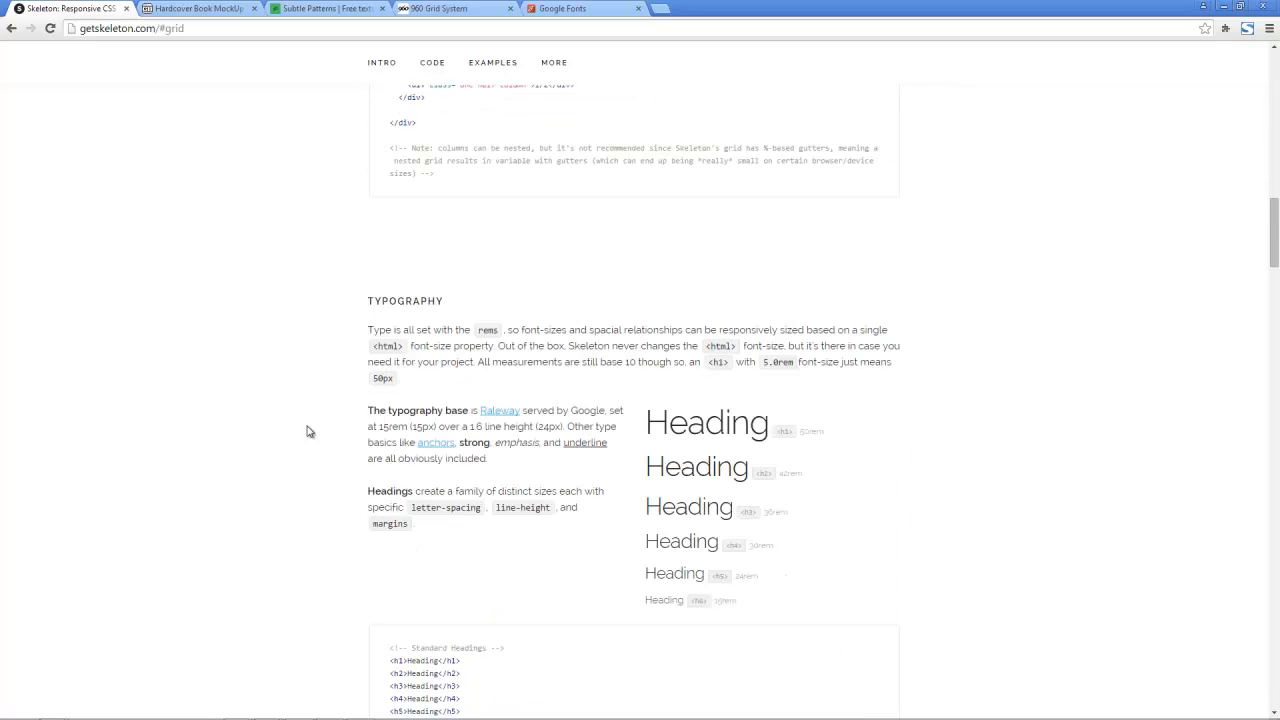
pyautogui.scroll(-14, 309, 431)
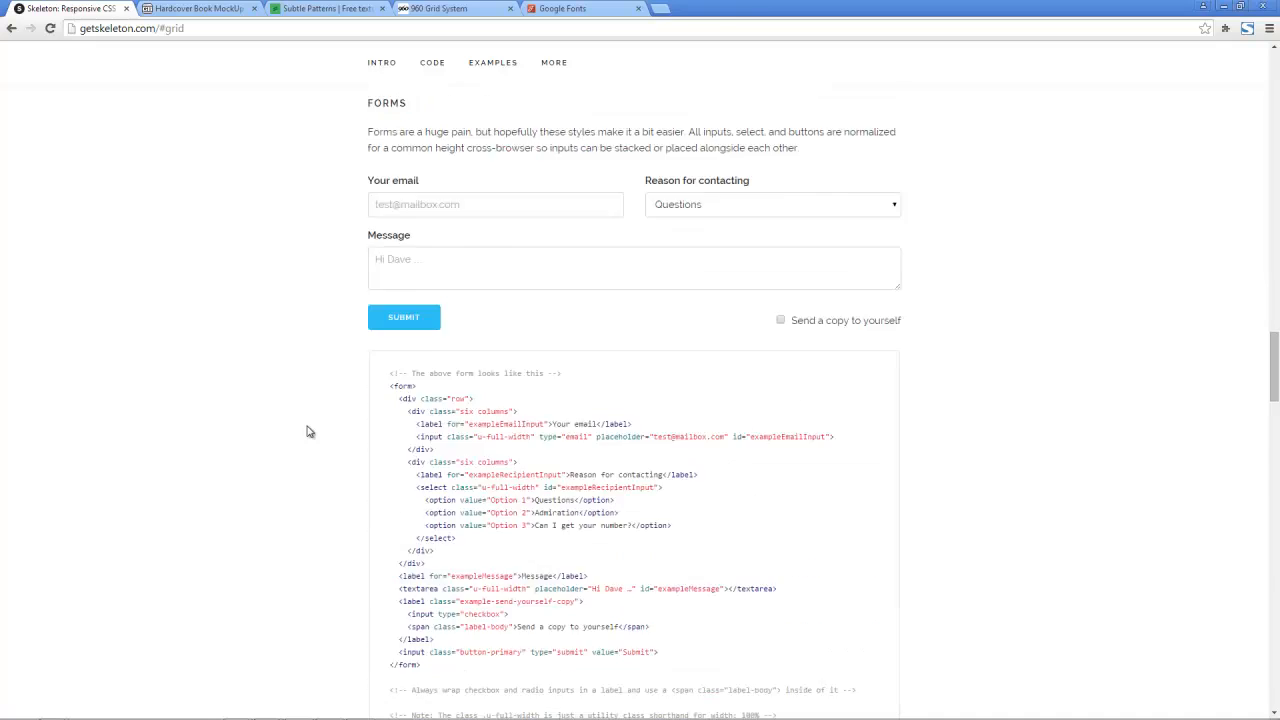
pyautogui.scroll(-3, 309, 431)
pyautogui.scroll(-6, 309, 431)
pyautogui.moveTo(1273, 543); pyautogui.dragTo(1267, 583)
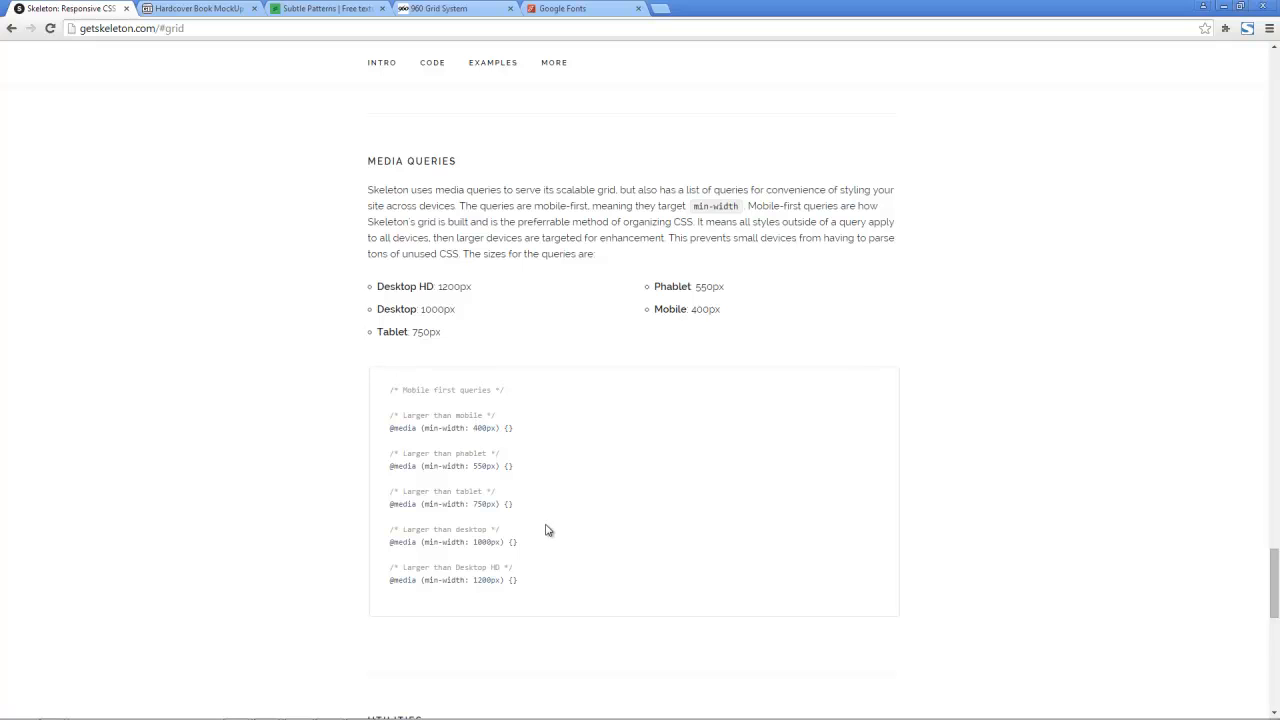
pyautogui.scroll(-4, 548, 530)
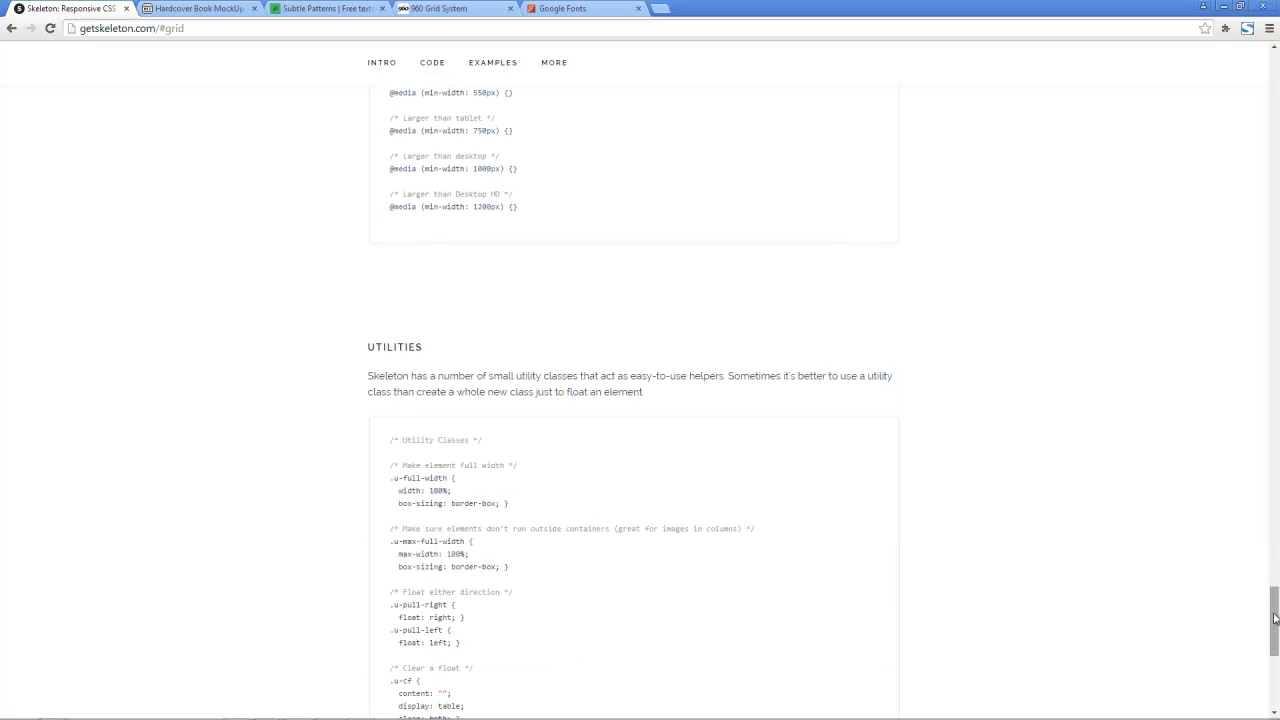
pyautogui.moveTo(1275, 615); pyautogui.dragTo(1243, 154)
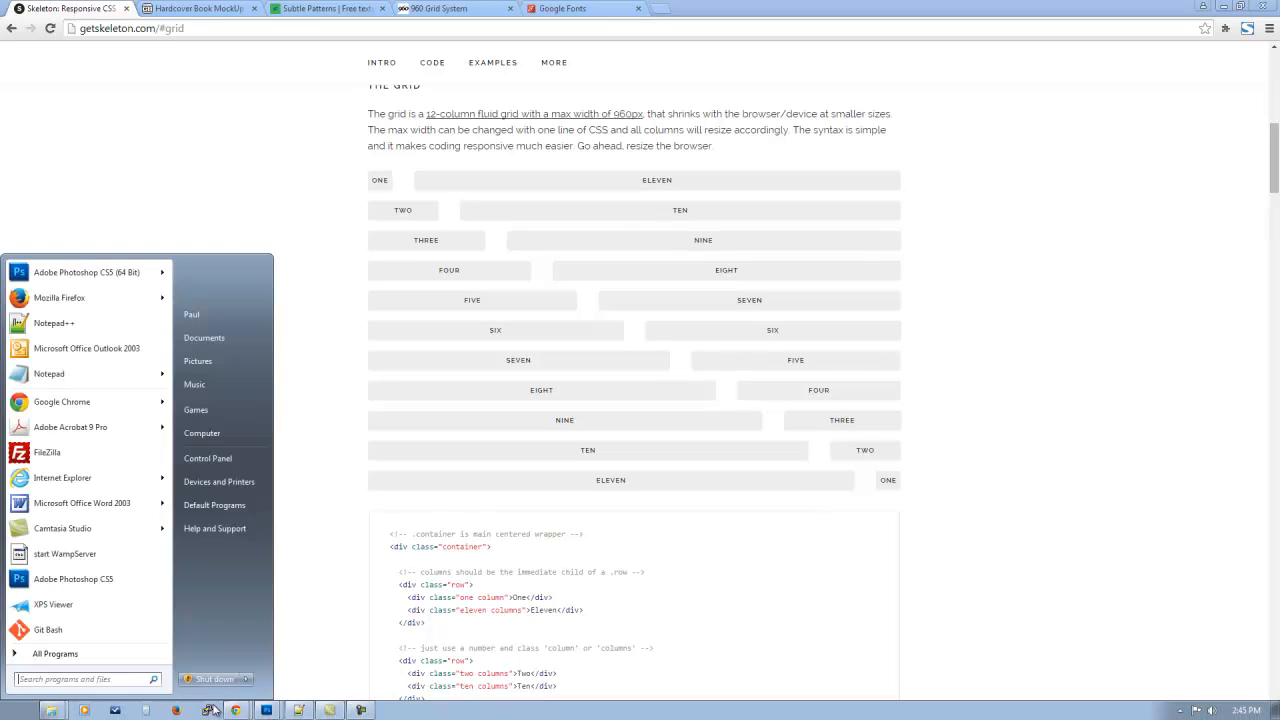
# Step: Check the landing page mockup in Photoshop, and examine the Hardcover Book MockUp page's previews, details and download section in Chrome
pyautogui.click(266, 710)
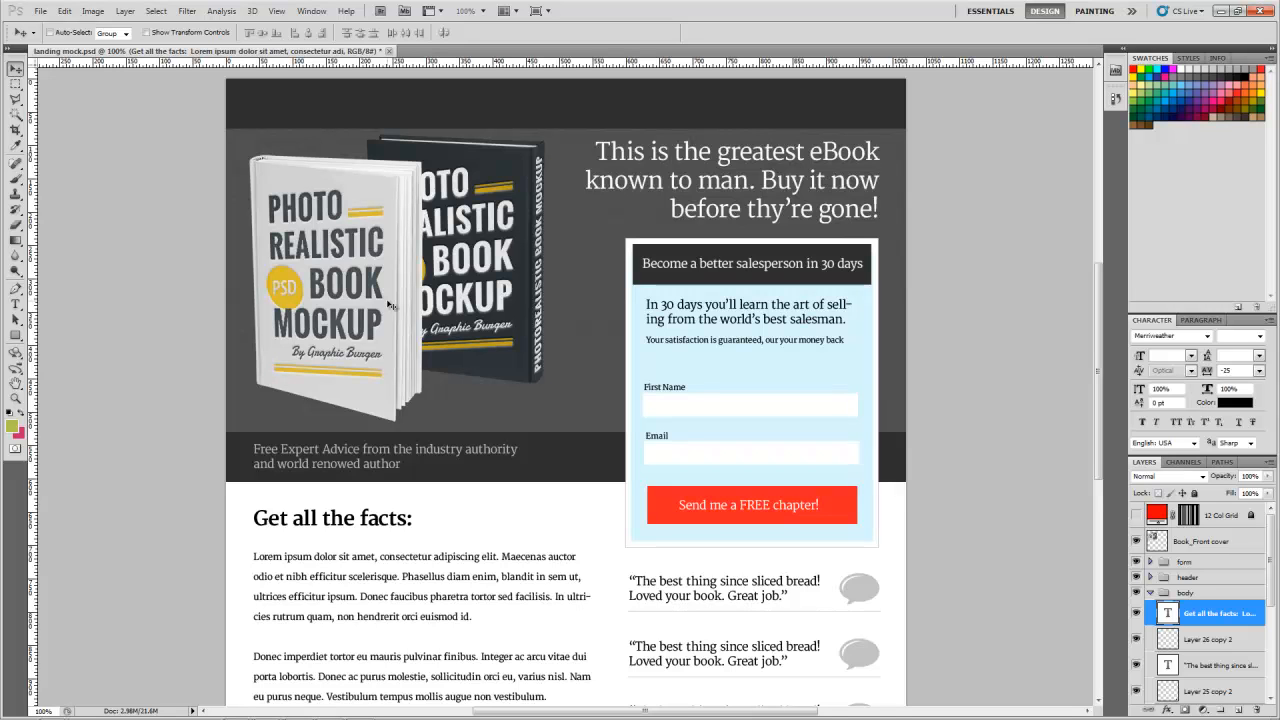
pyautogui.moveTo(283, 712)
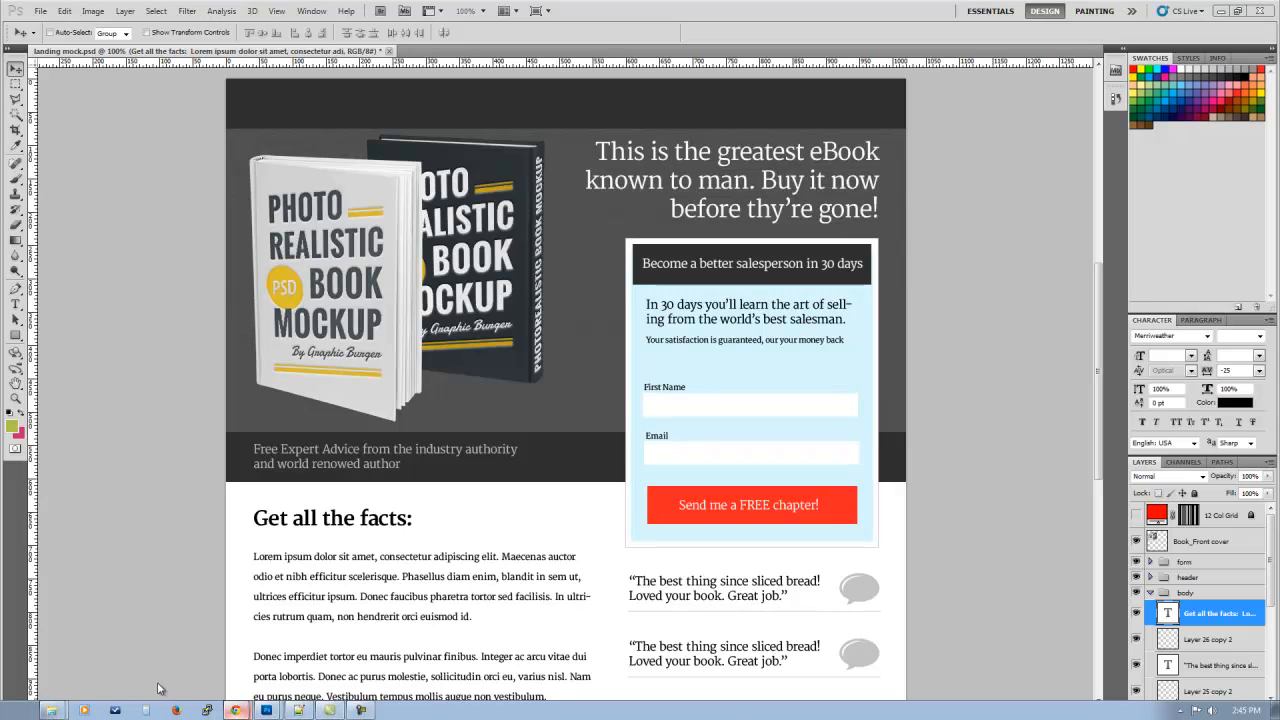
pyautogui.hotkey('alt', 'Tab')
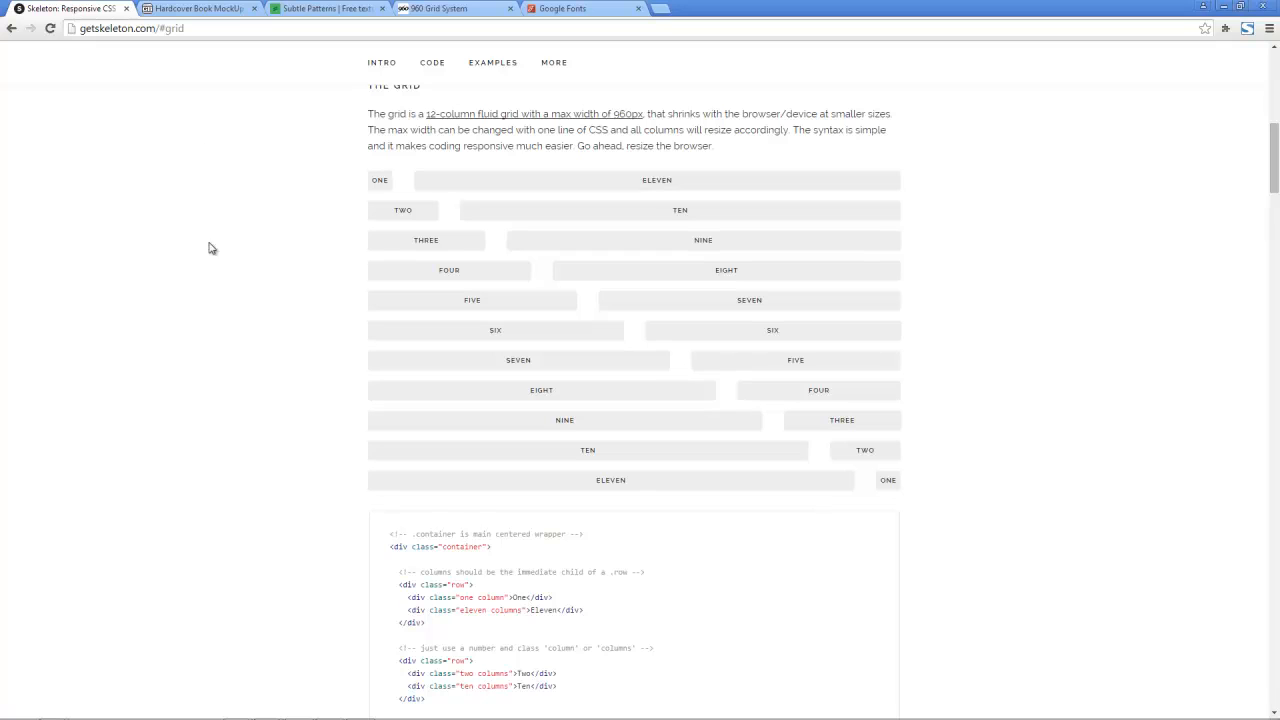
pyautogui.click(185, 9)
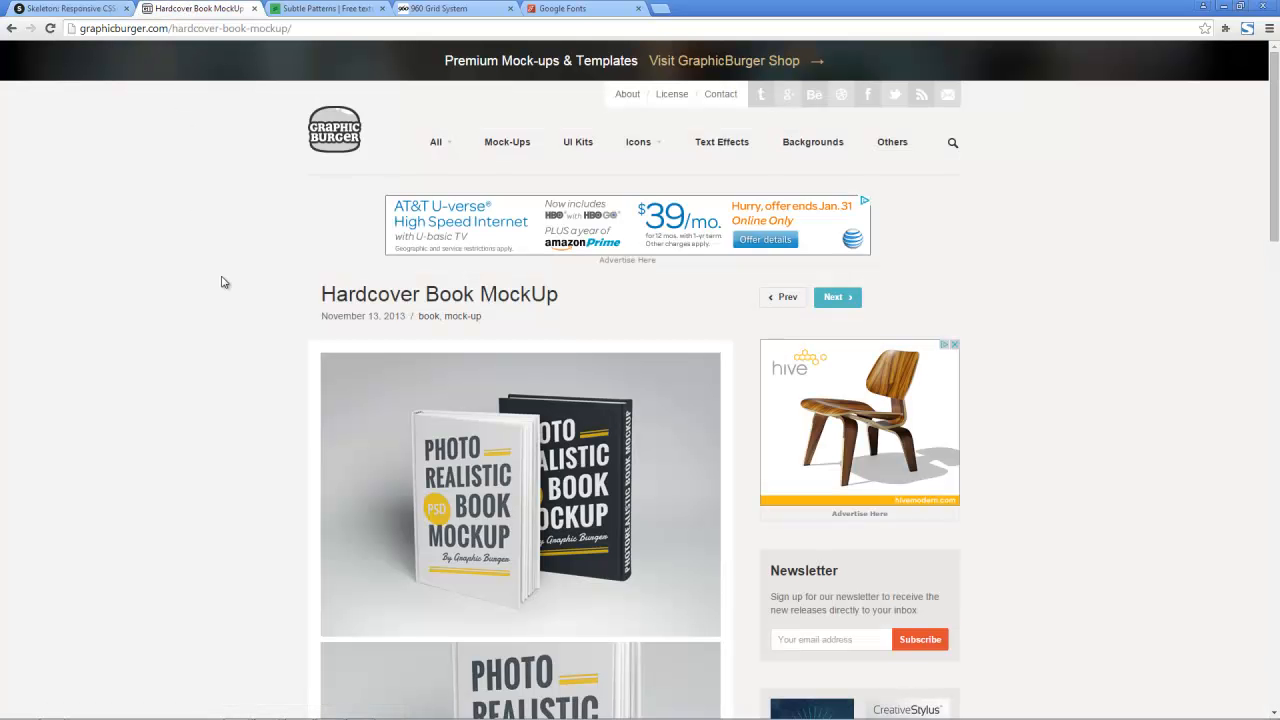
pyautogui.scroll(-3, 362, 490)
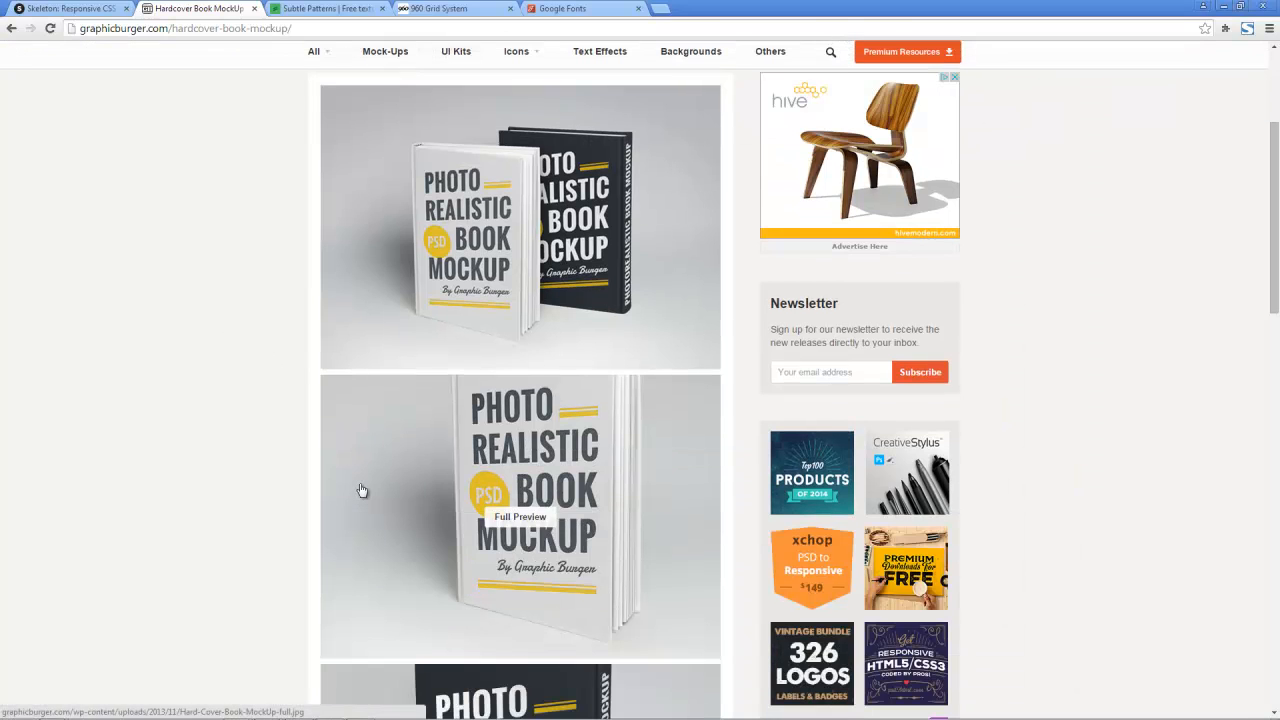
pyautogui.scroll(-4, 305, 435)
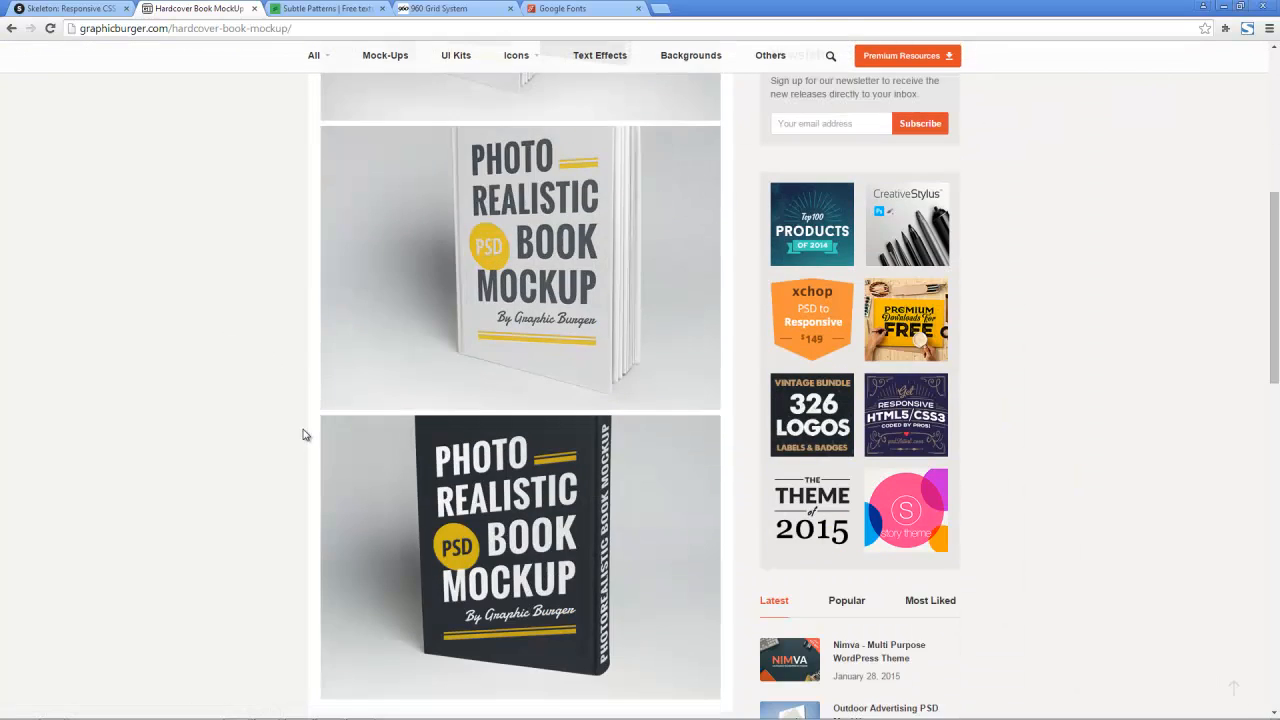
pyautogui.scroll(-2, 305, 435)
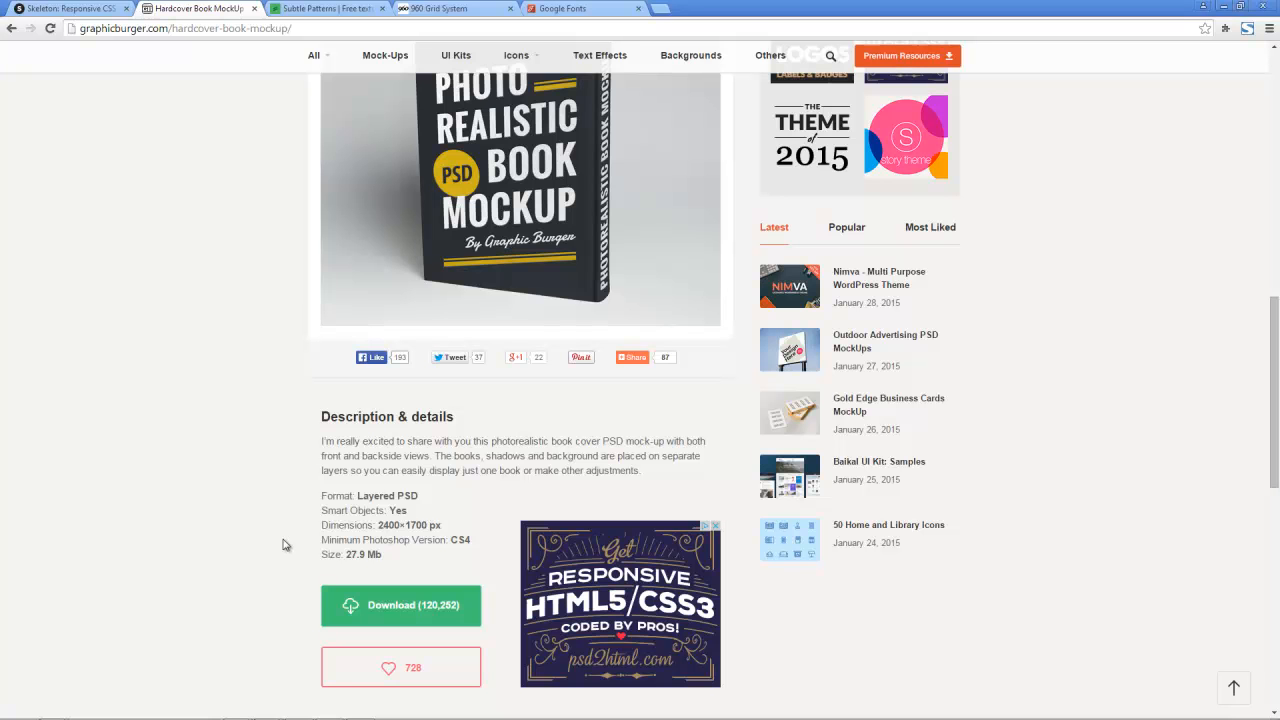
pyautogui.scroll(-3, 280, 545)
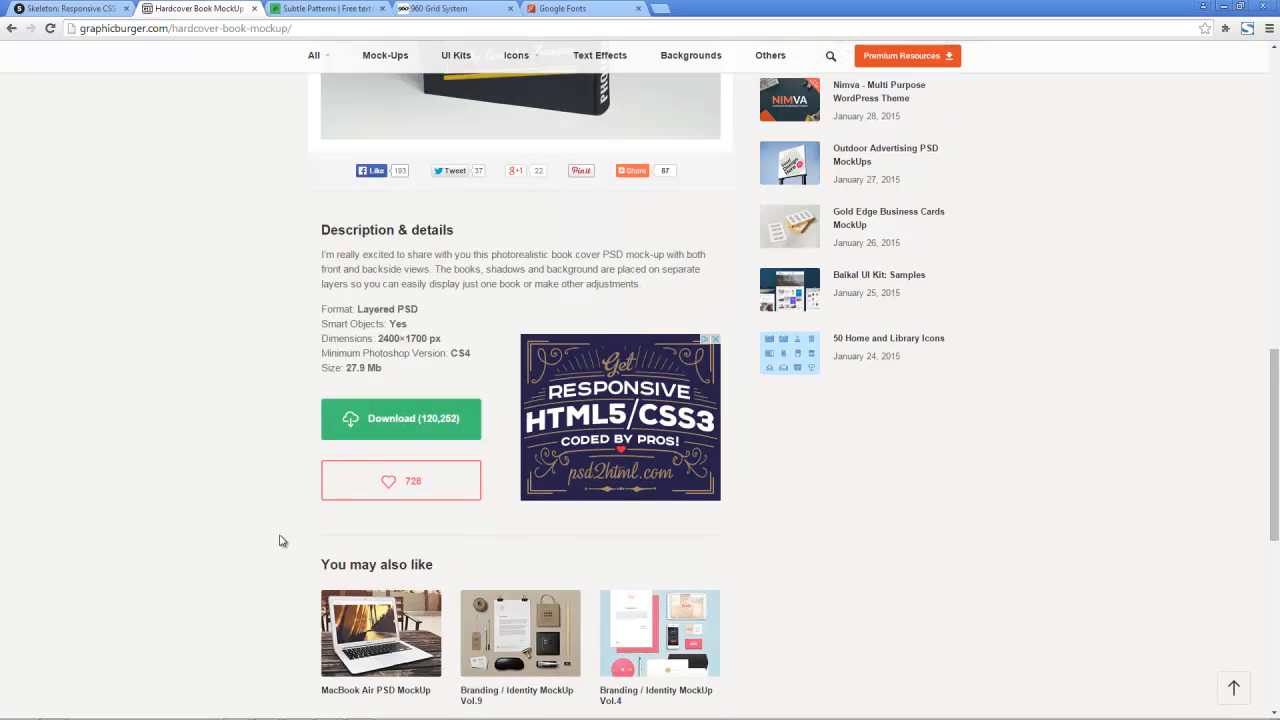
pyautogui.scroll(7, 268, 544)
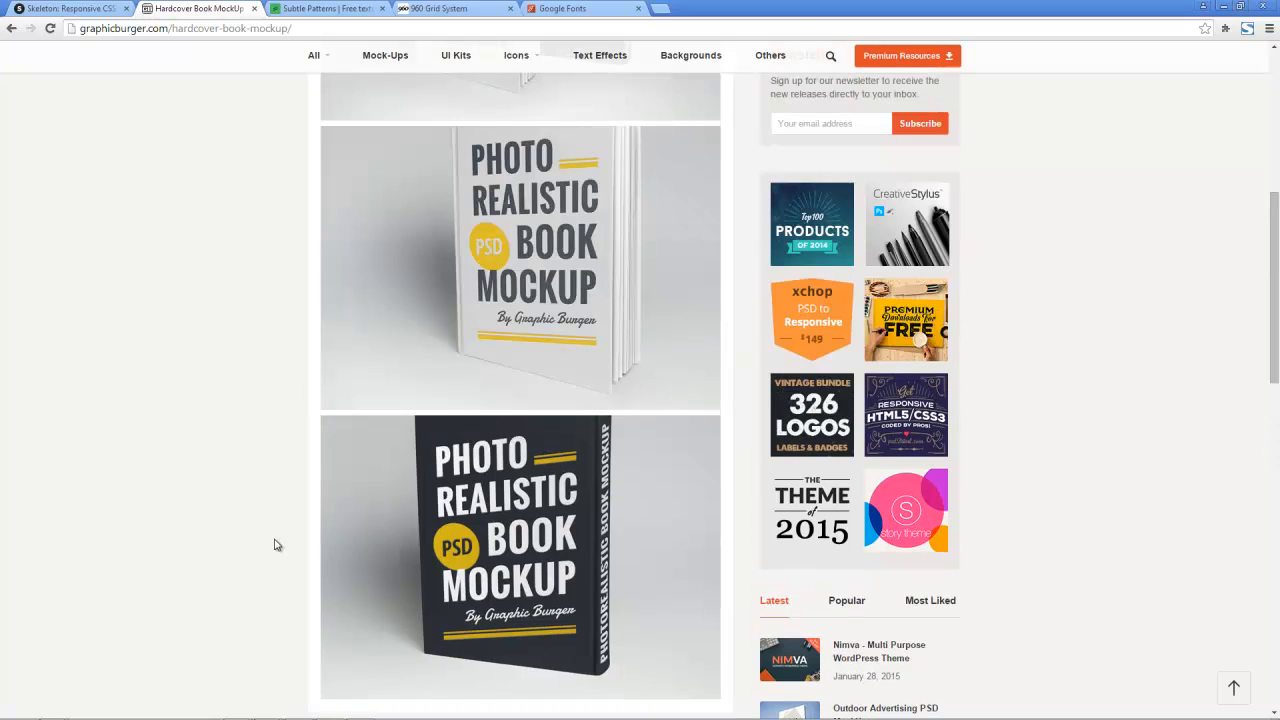
pyautogui.scroll(5, 280, 544)
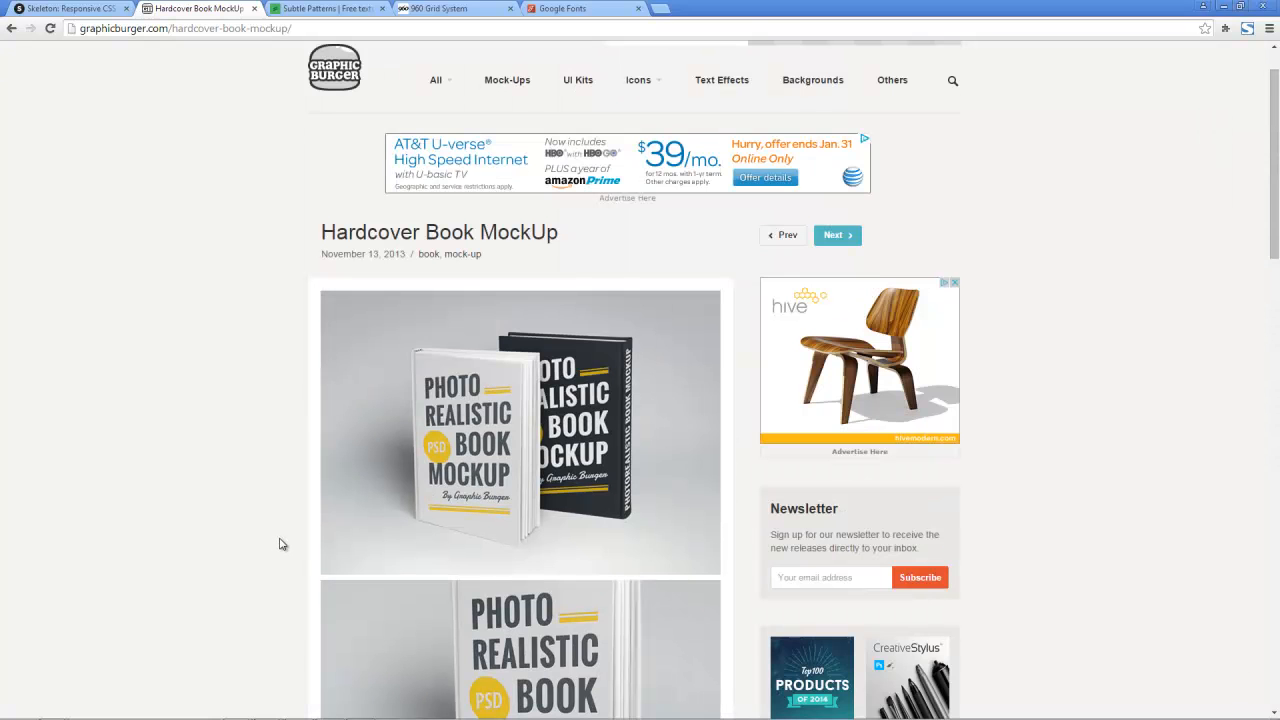
# Step: View the Tweed pattern on the Subtle Patterns site and the download offer on the 960 Grid System page
pyautogui.hotkey('ctrl', 'Tab')
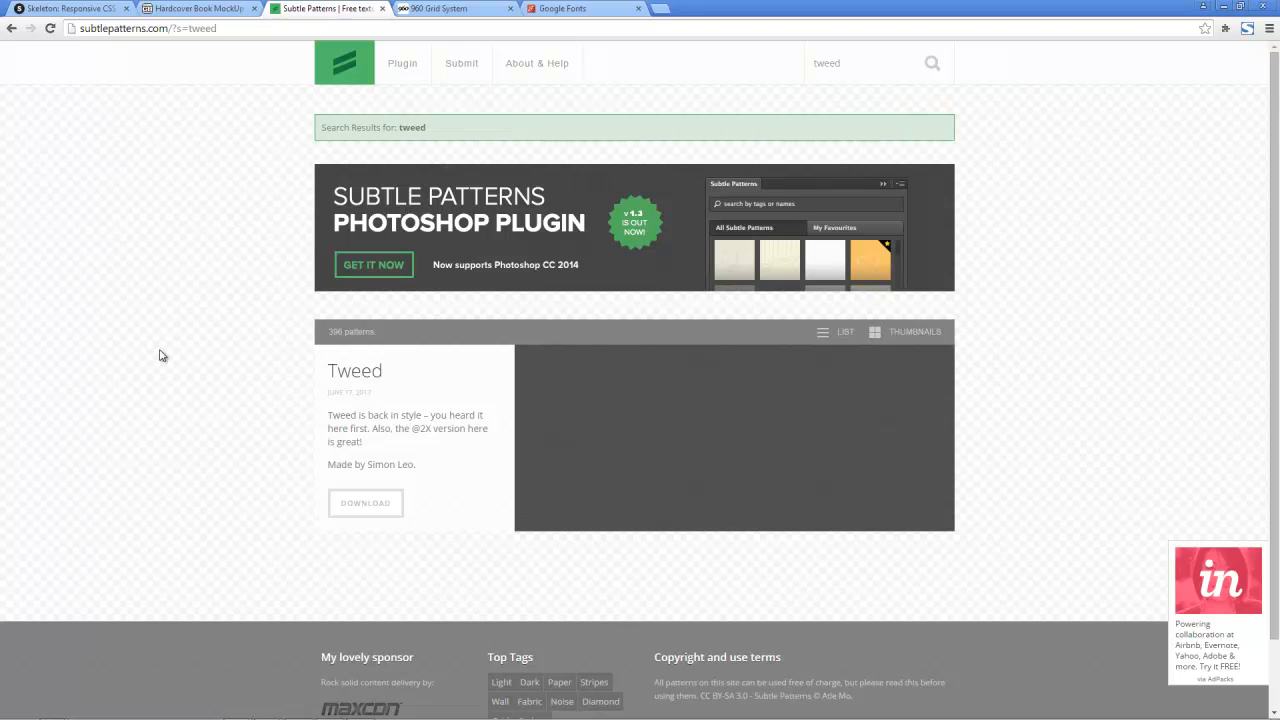
pyautogui.moveTo(890, 436)
pyautogui.click(437, 7)
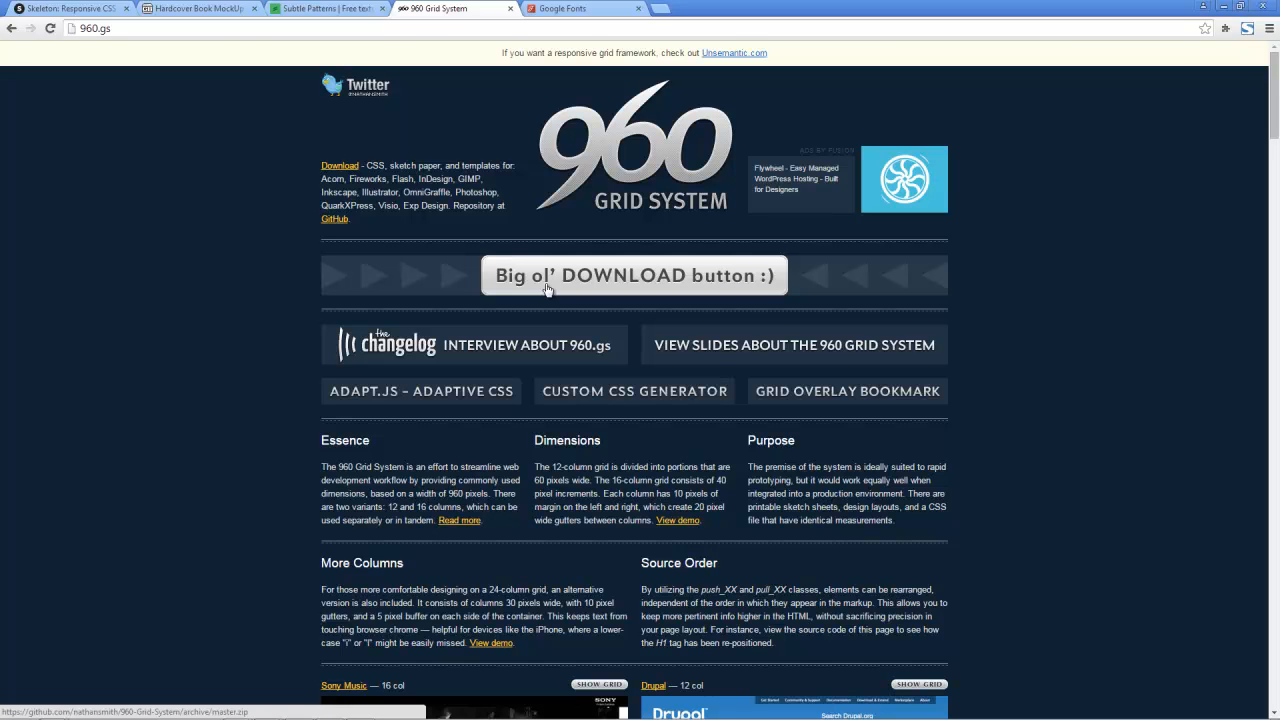
# Step: Switch to Photoshop and show the 12 Col Grid layer over the landing page mockup
pyautogui.moveTo(297, 705)
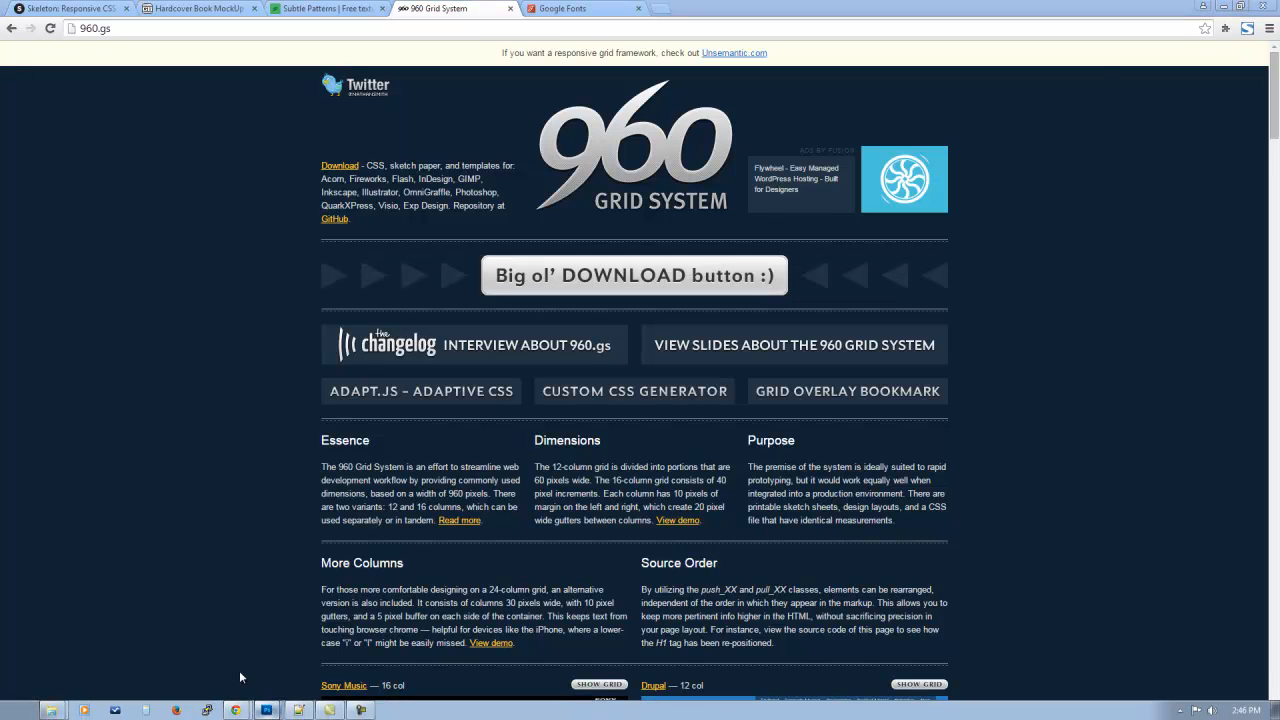
pyautogui.hotkey('alt', 'Tab')
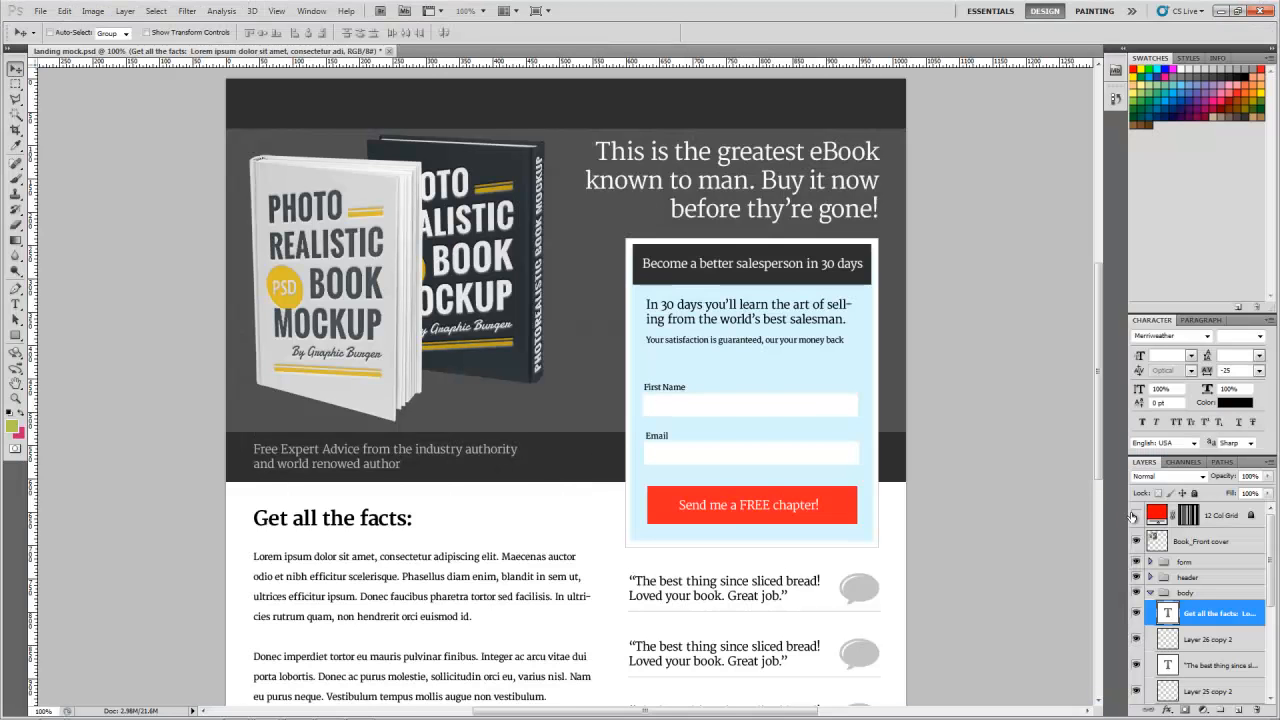
pyautogui.click(1135, 515)
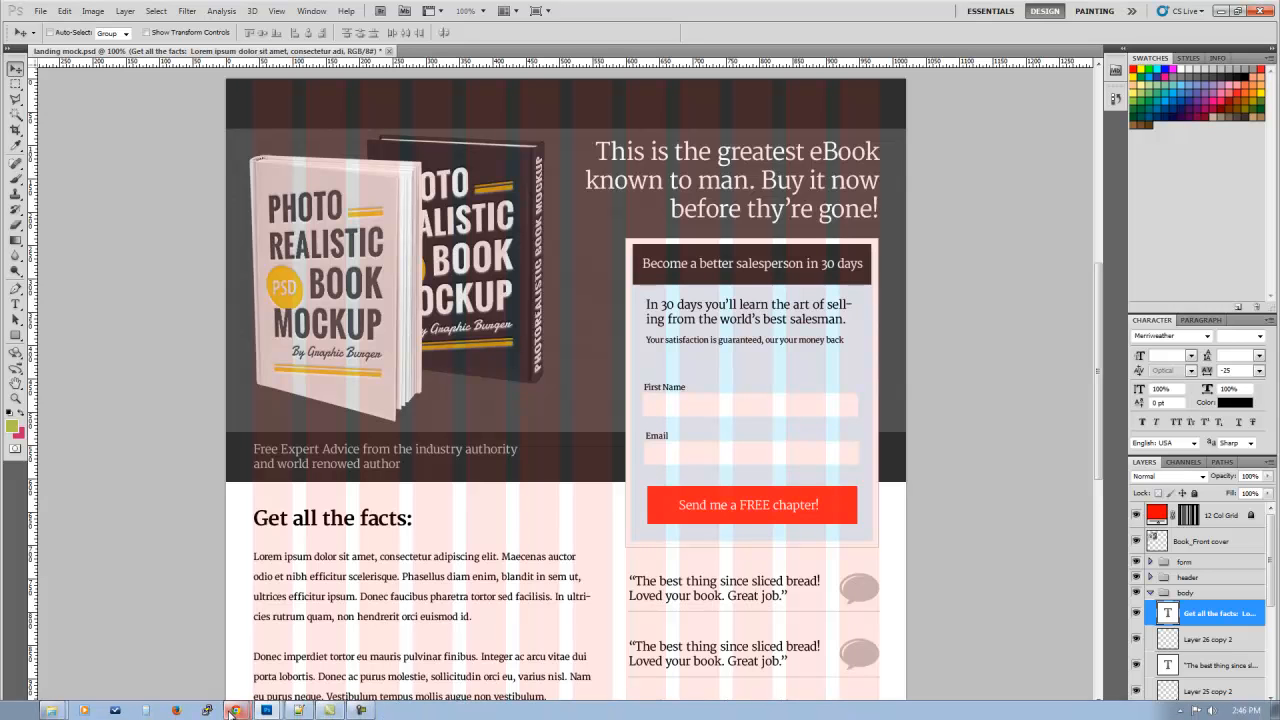
# Step: Return to the 960 Grid System page in Chrome, and open the training folder's 960-Grid-System-master/templates/photoshop subfolder in Windows Explorer
pyautogui.click(232, 711)
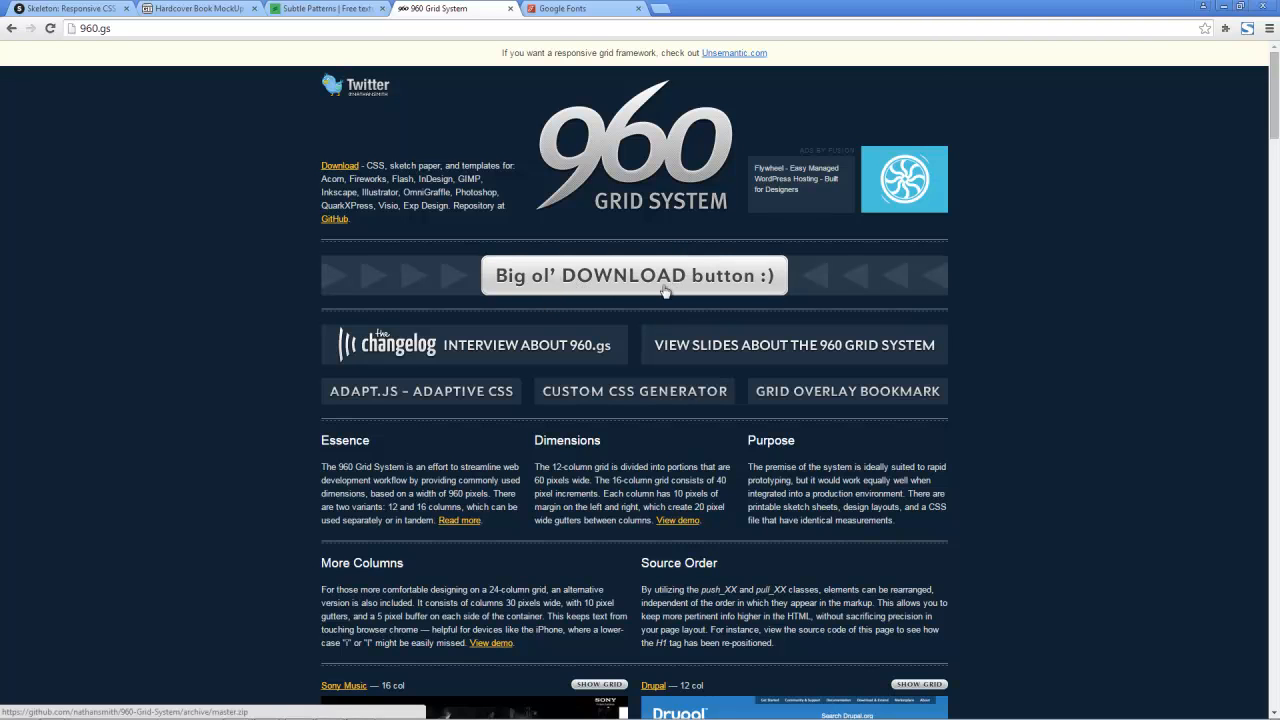
pyautogui.moveTo(56, 712)
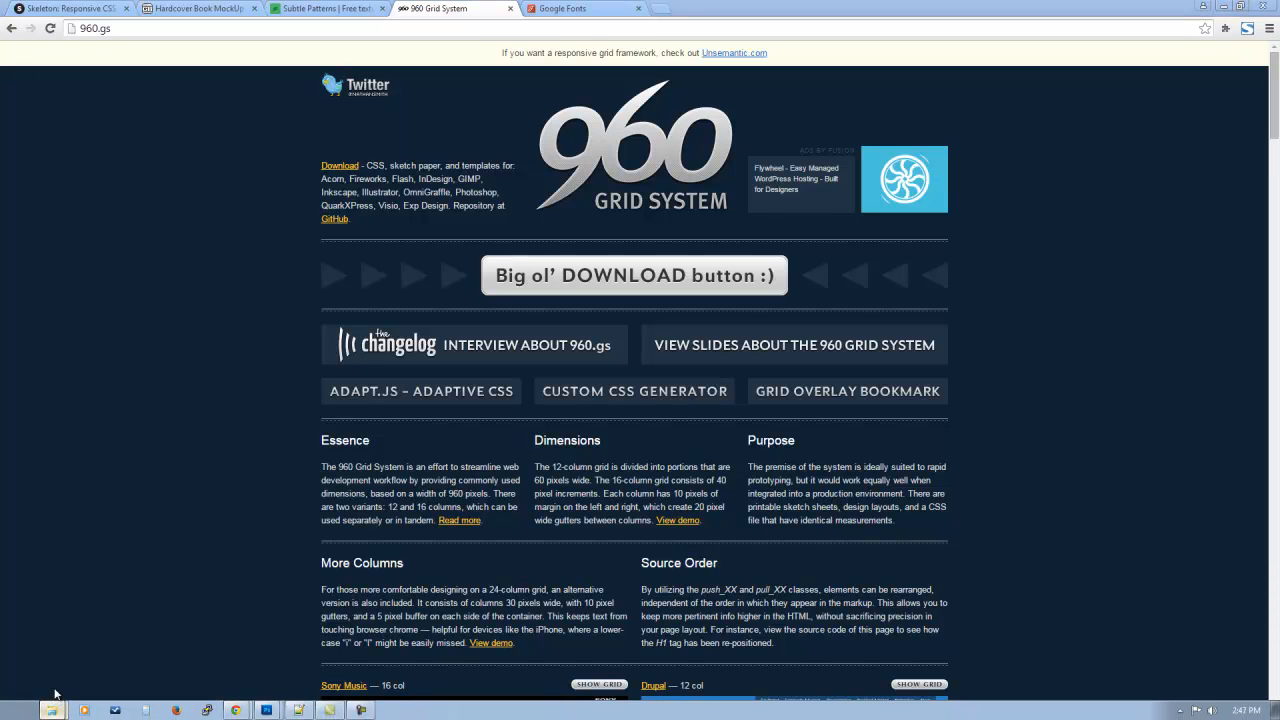
pyautogui.click(56, 711)
pyautogui.click(474, 220)
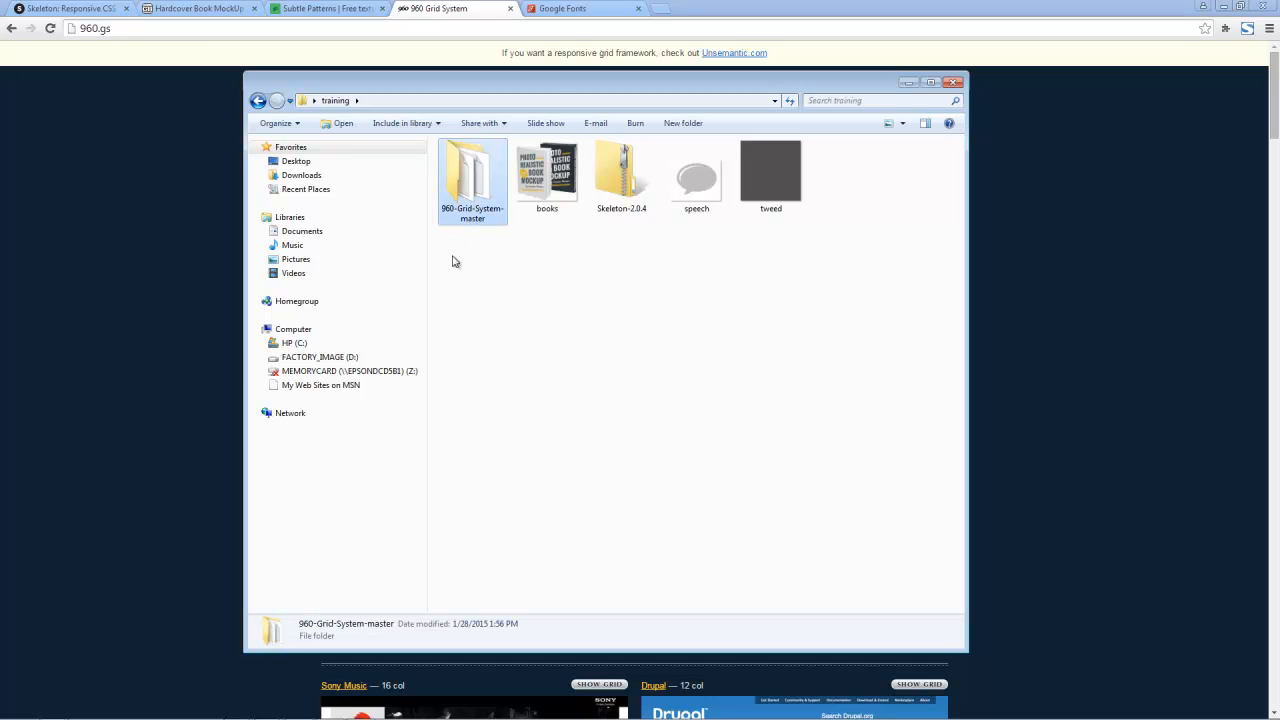
pyautogui.doubleClick(478, 210)
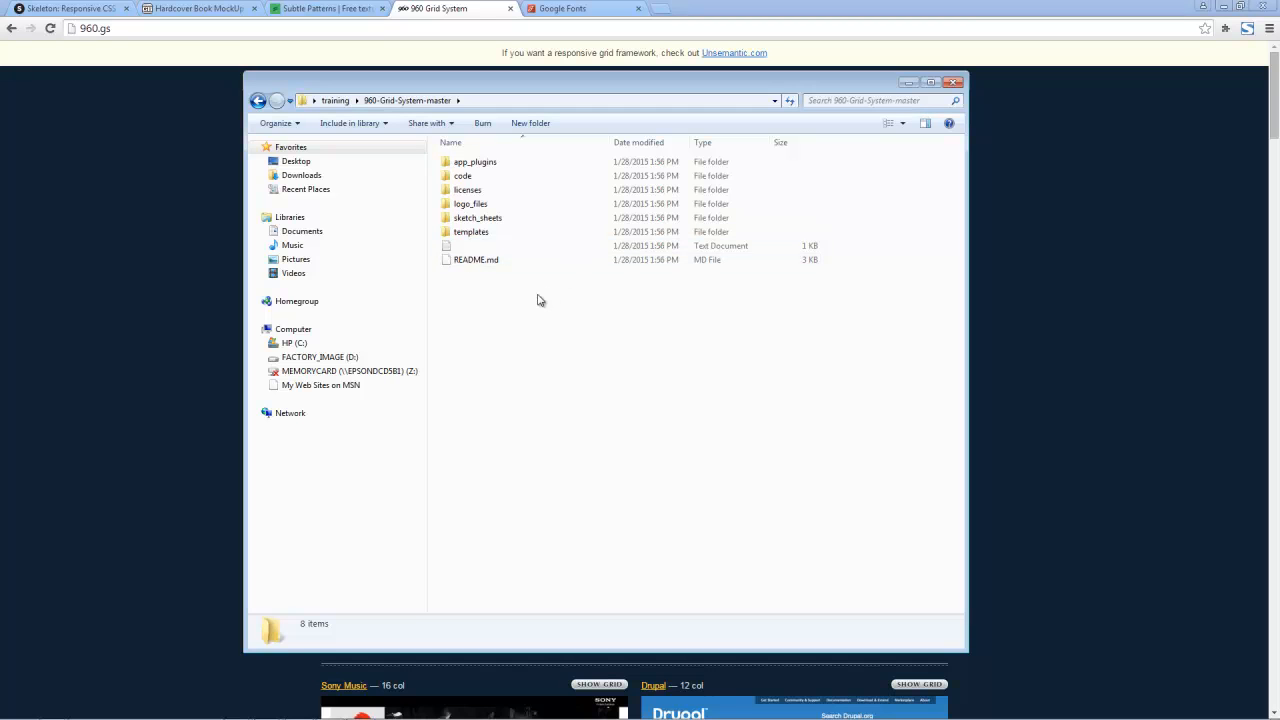
pyautogui.doubleClick(494, 237)
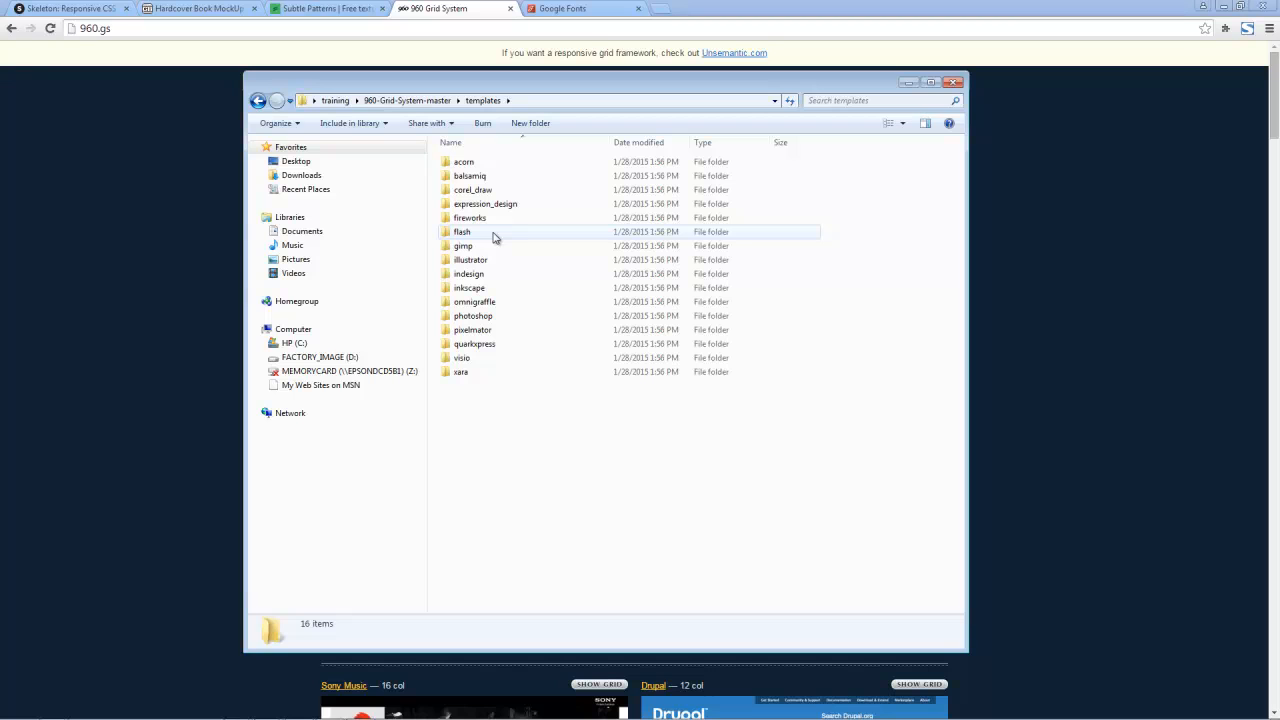
pyautogui.doubleClick(490, 322)
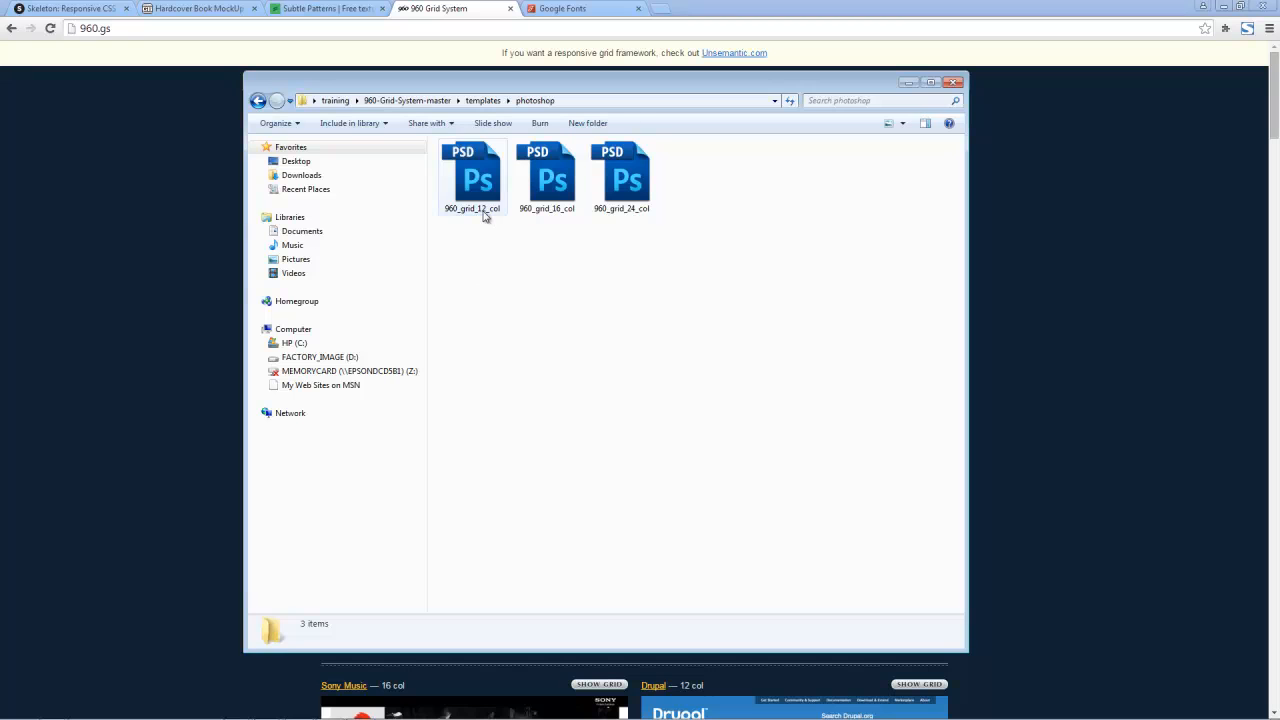
# Step: Inspect the 960_grid_12_col, 960_grid_16_col and 960_grid_24_col Photoshop templates one after another
pyautogui.click(485, 215)
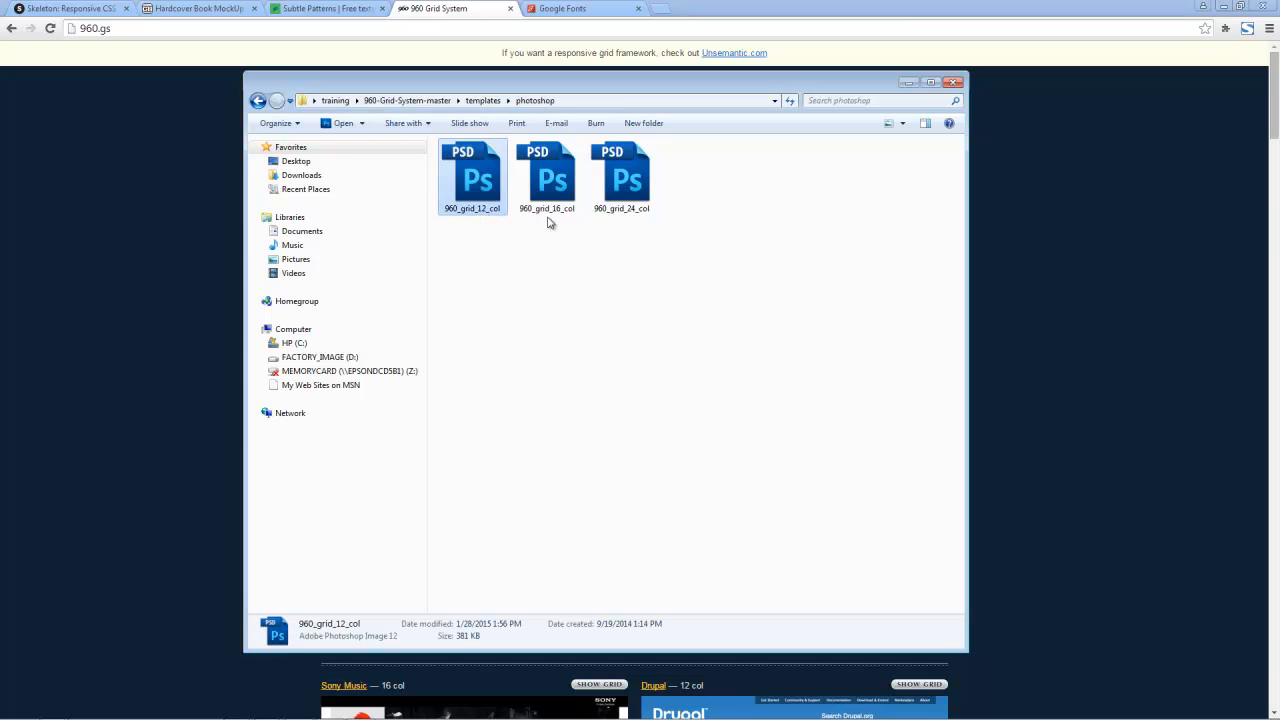
pyautogui.click(552, 214)
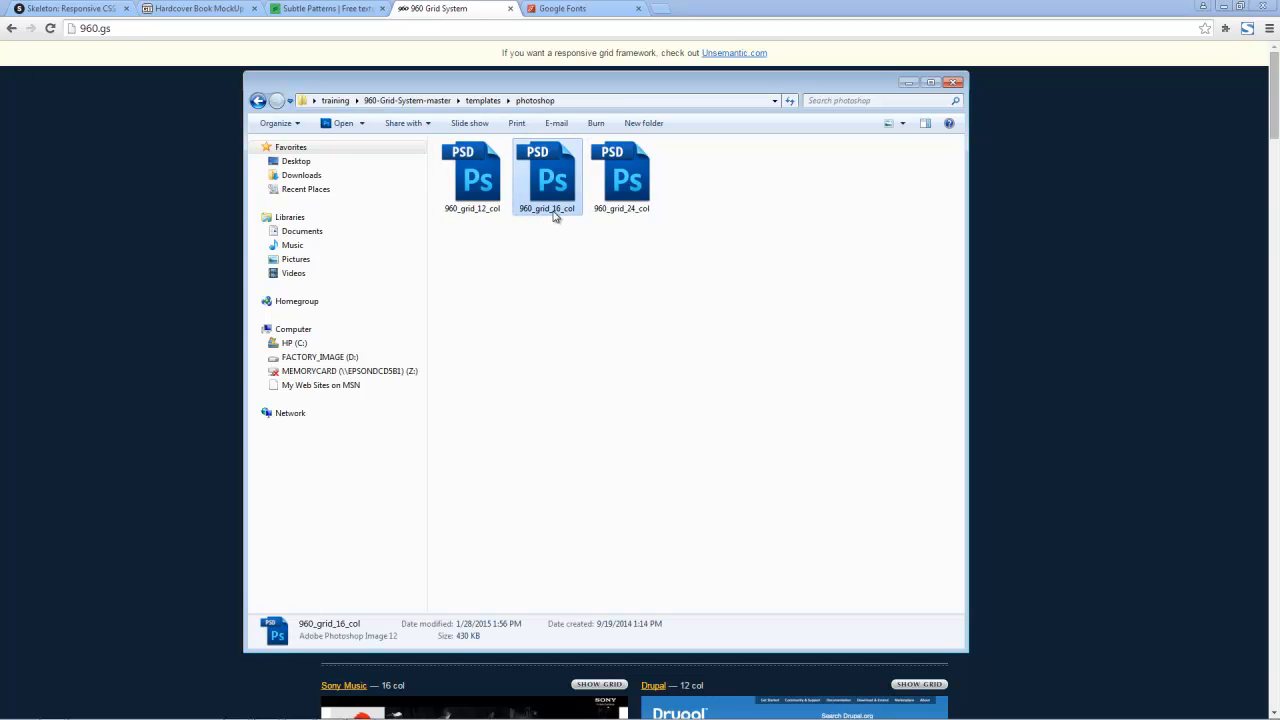
pyautogui.click(634, 216)
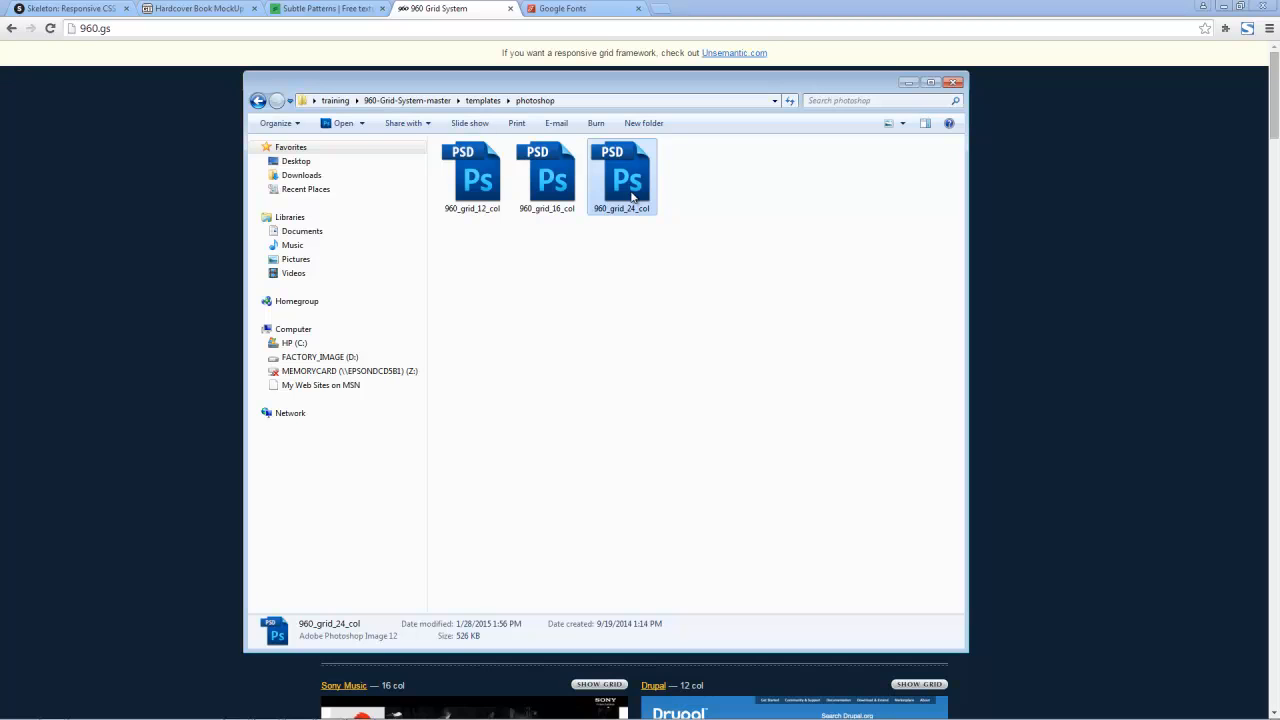
# Step: Download the Merriweather font collection as a .zip file from the Google Fonts page
pyautogui.click(481, 214)
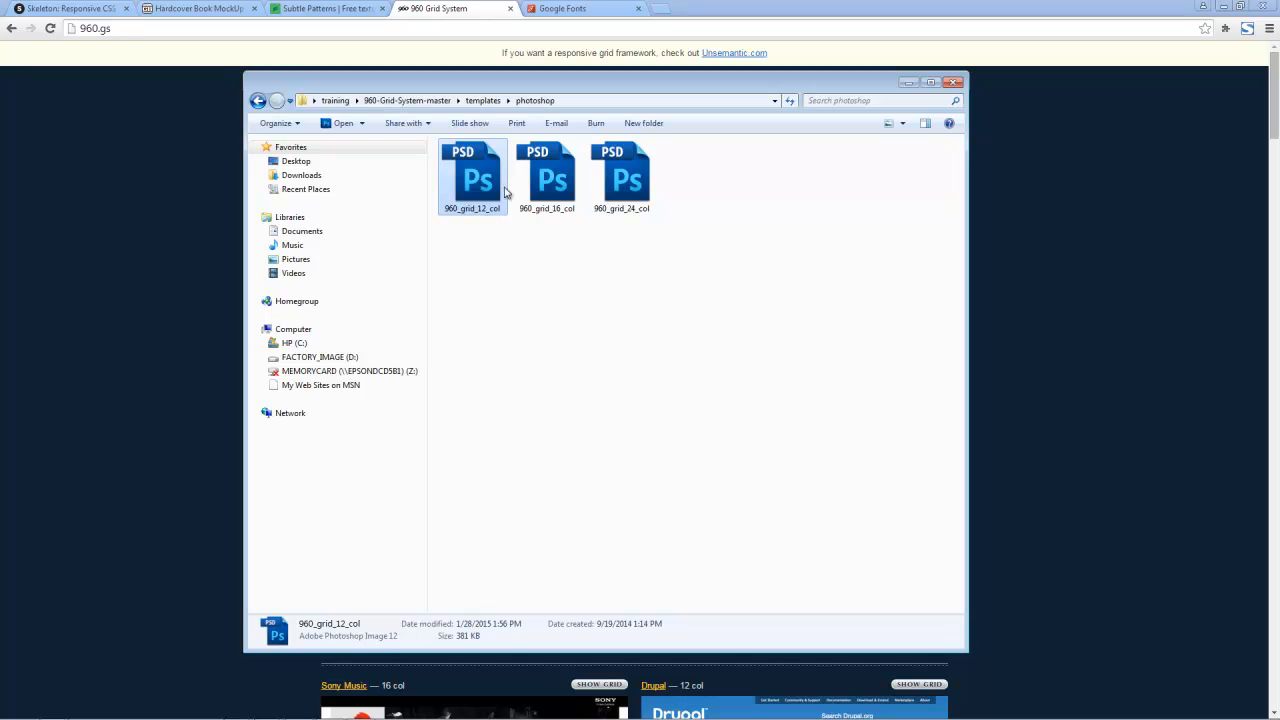
pyautogui.click(573, 8)
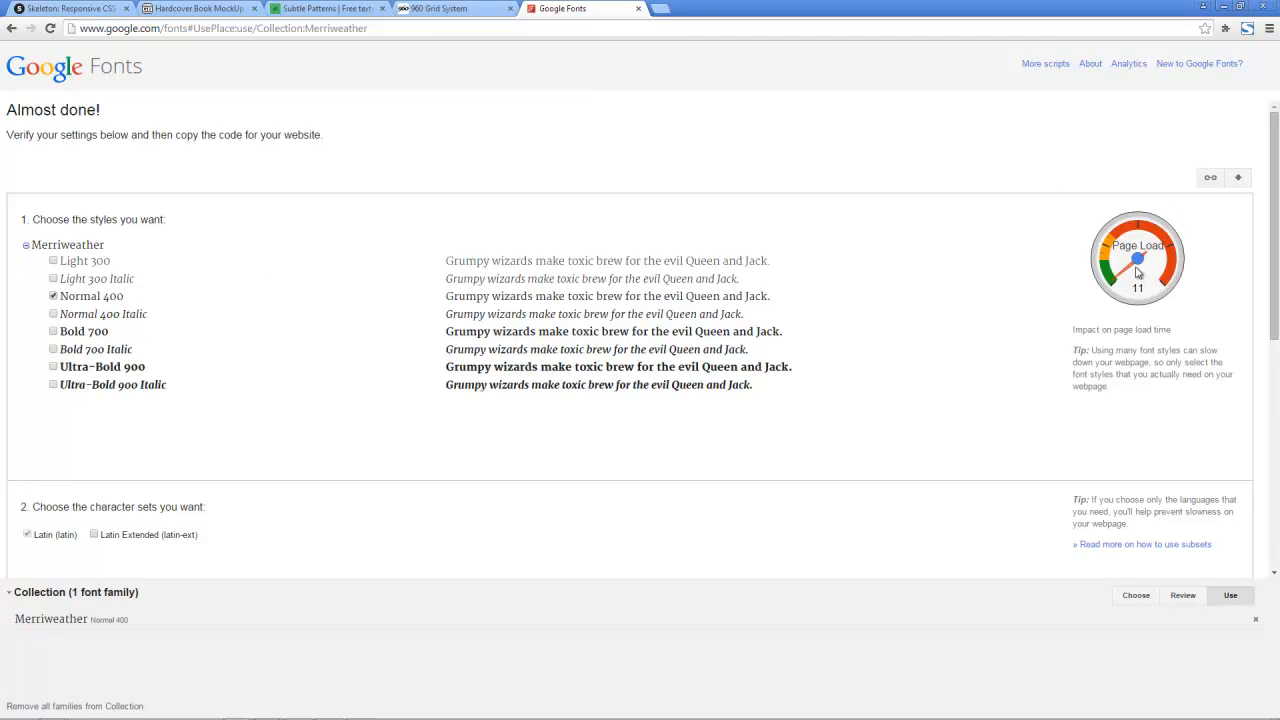
pyautogui.click(1238, 180)
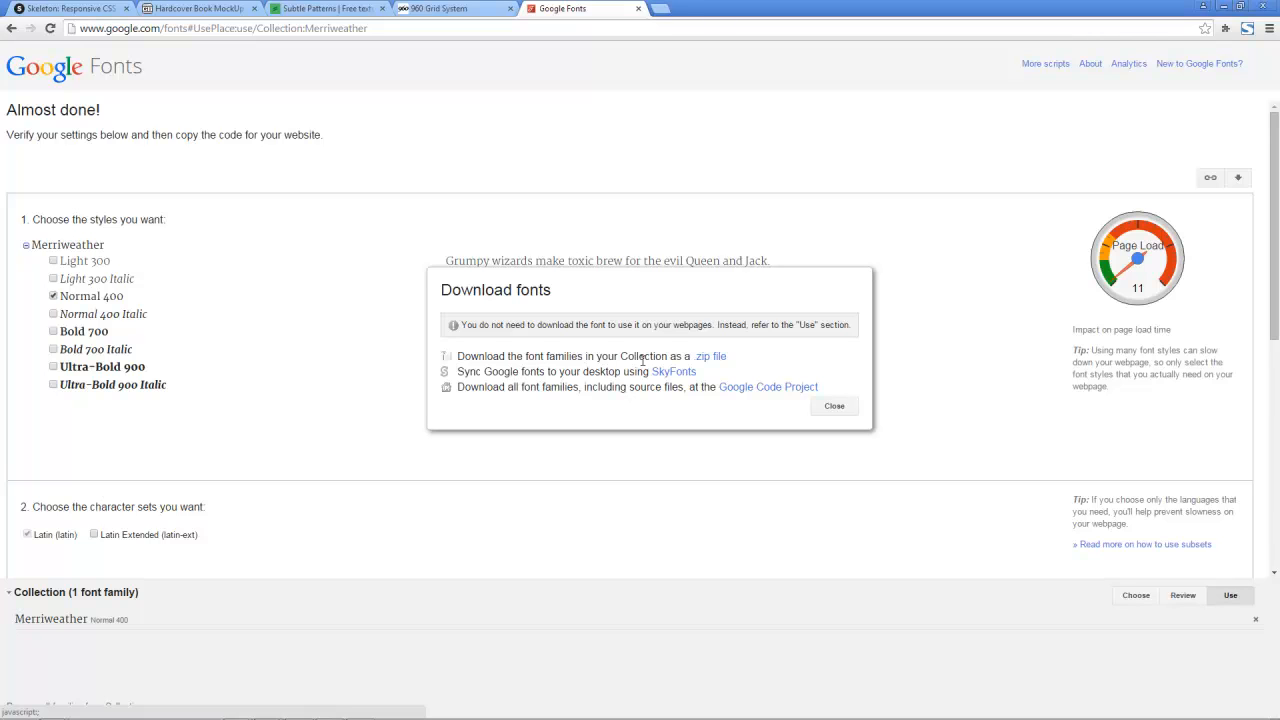
pyautogui.click(718, 362)
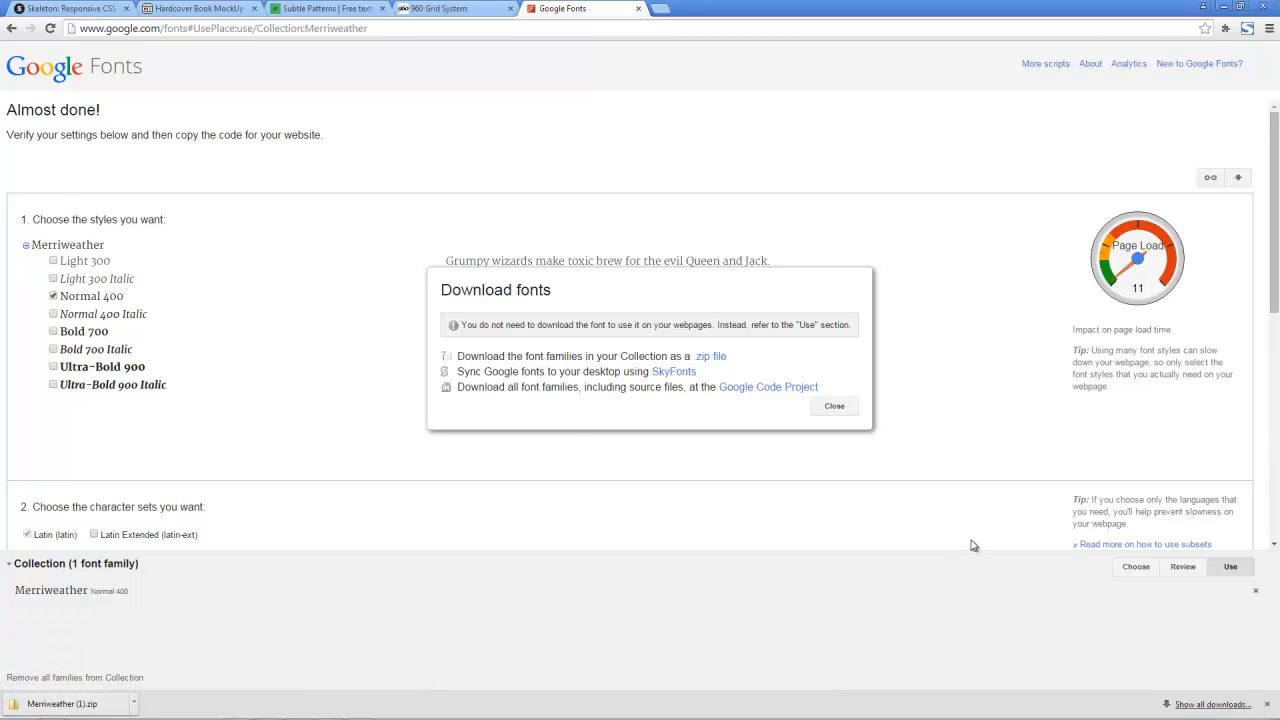
# Step: Switch to Photoshop, view the Merriweather styles available for the "Get all the facts:" text, and collapse the body group
pyautogui.moveTo(330, 716)
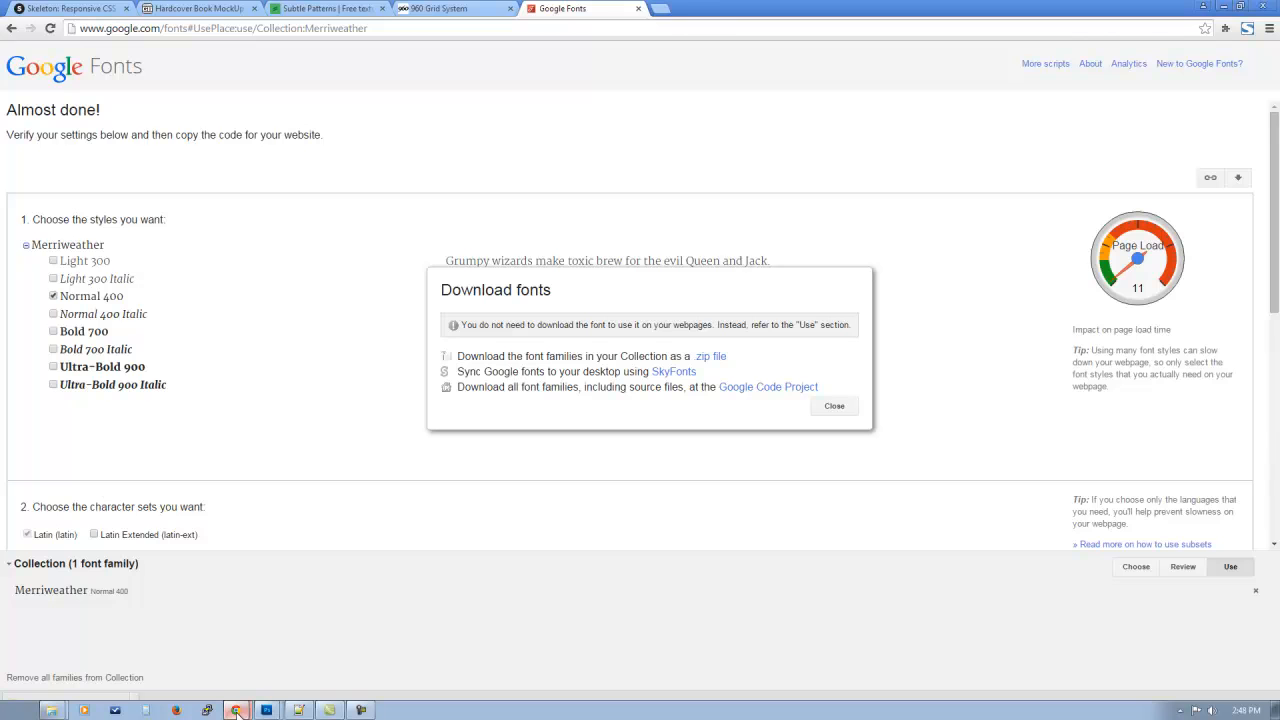
pyautogui.click(270, 710)
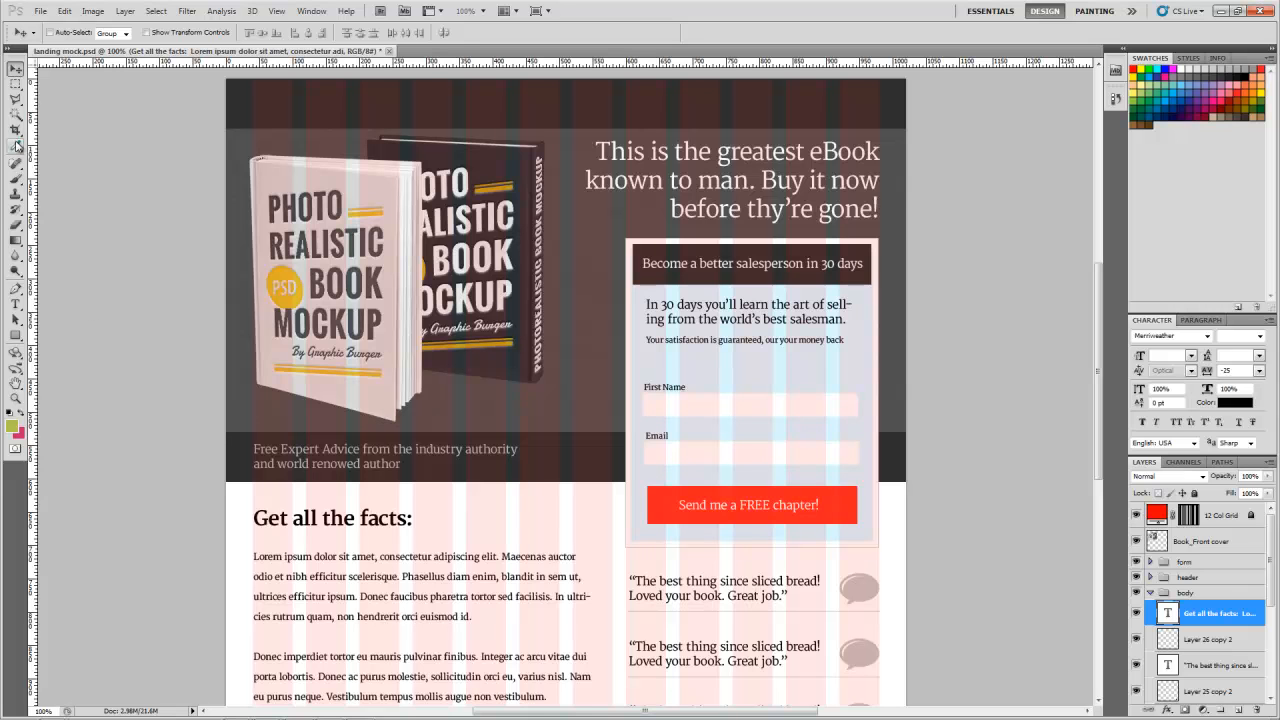
pyautogui.press('t')
pyautogui.click(299, 518)
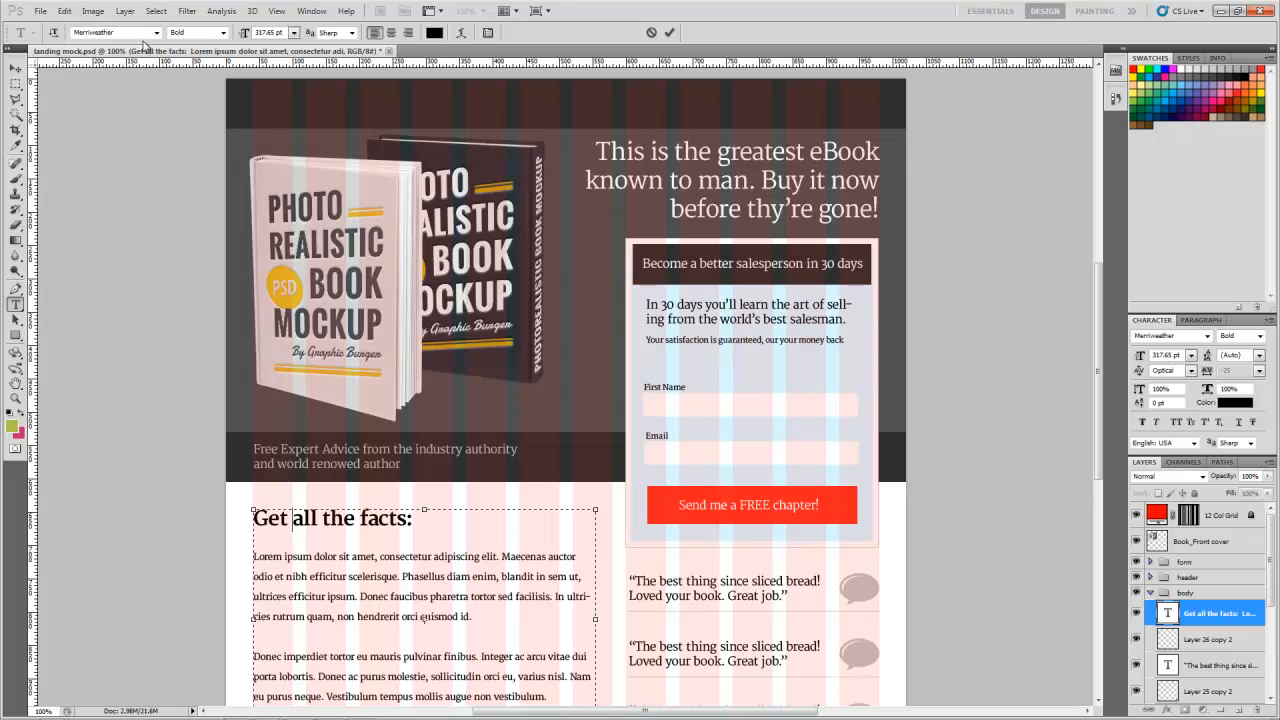
pyautogui.click(223, 33)
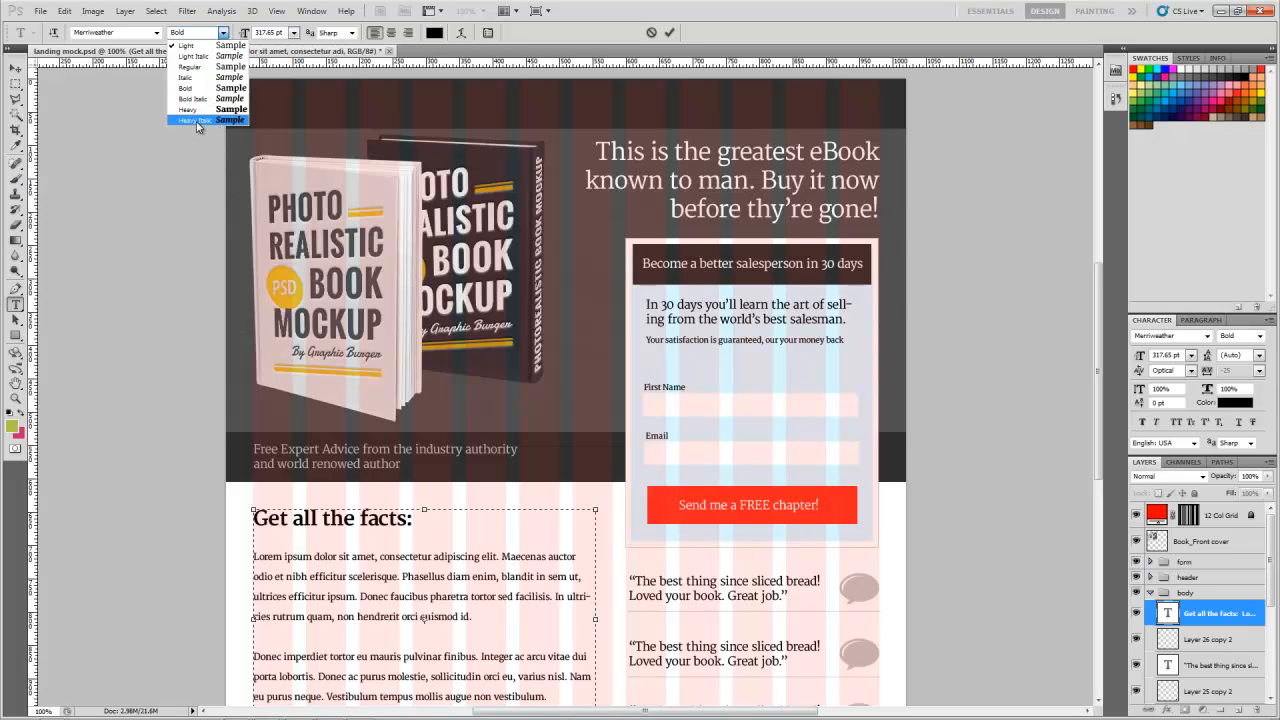
pyautogui.click(14, 70)
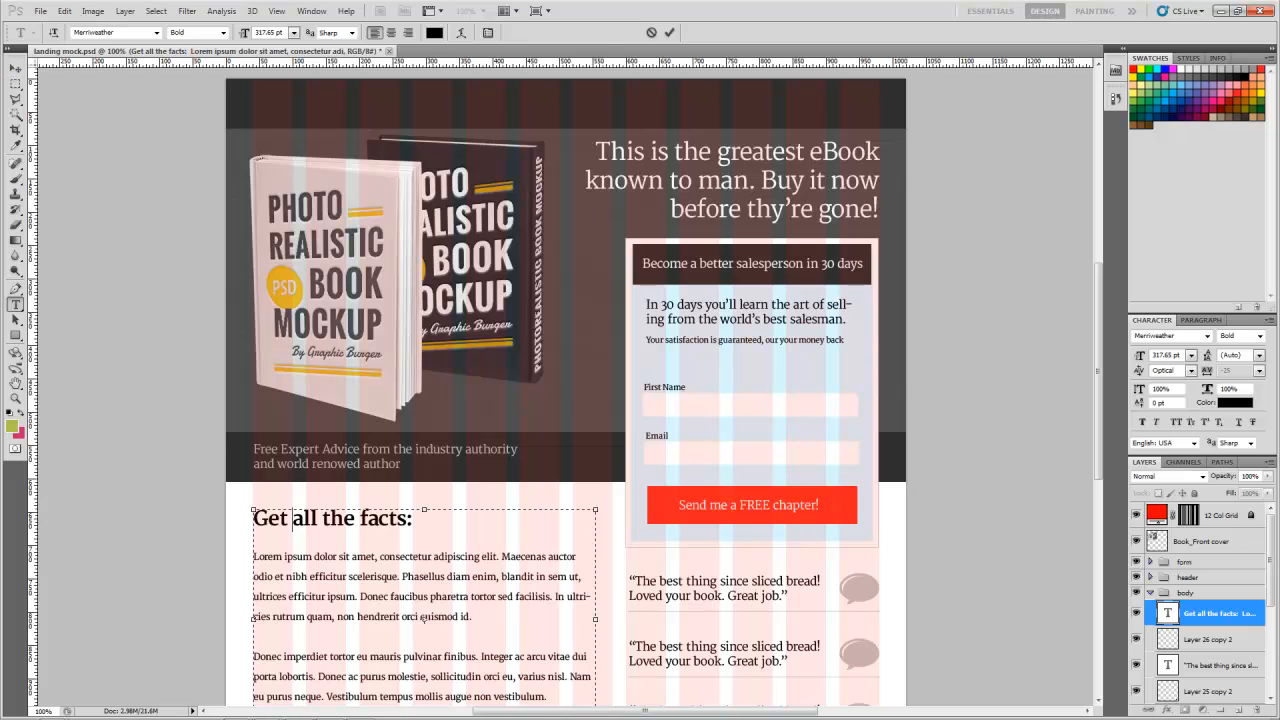
pyautogui.hotkey('ctrl', 'Return')
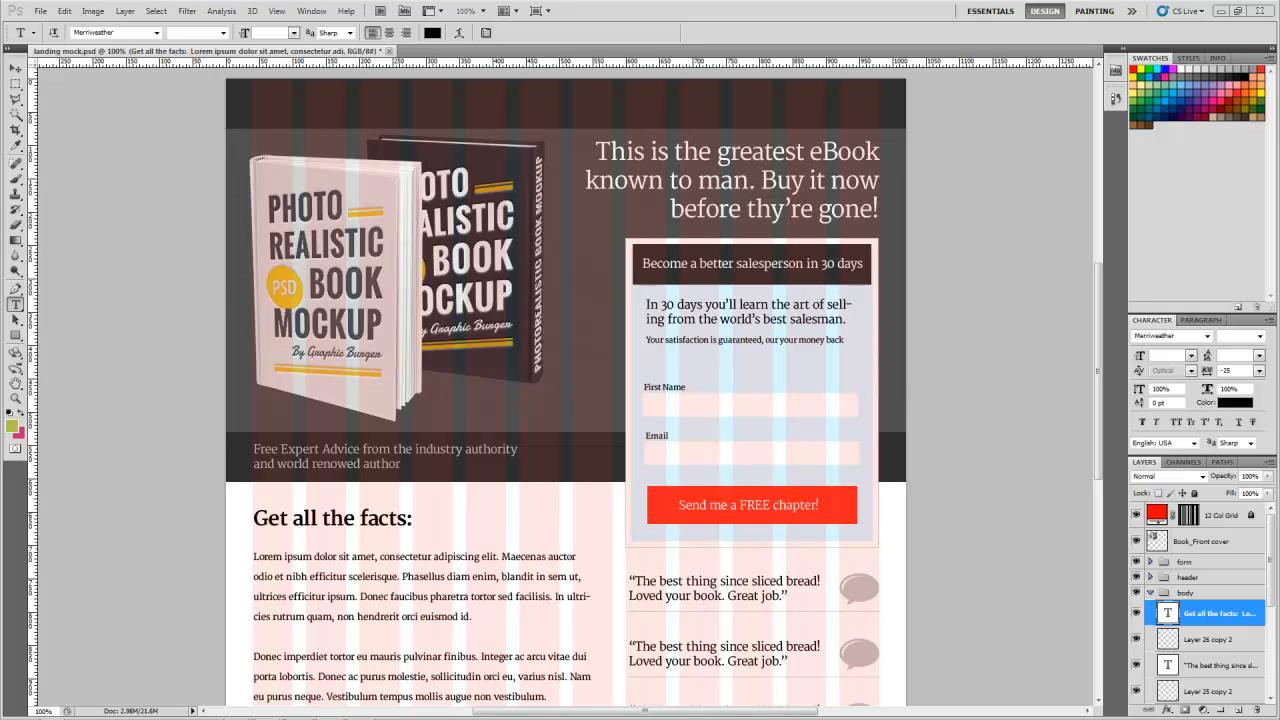
pyautogui.click(1150, 593)
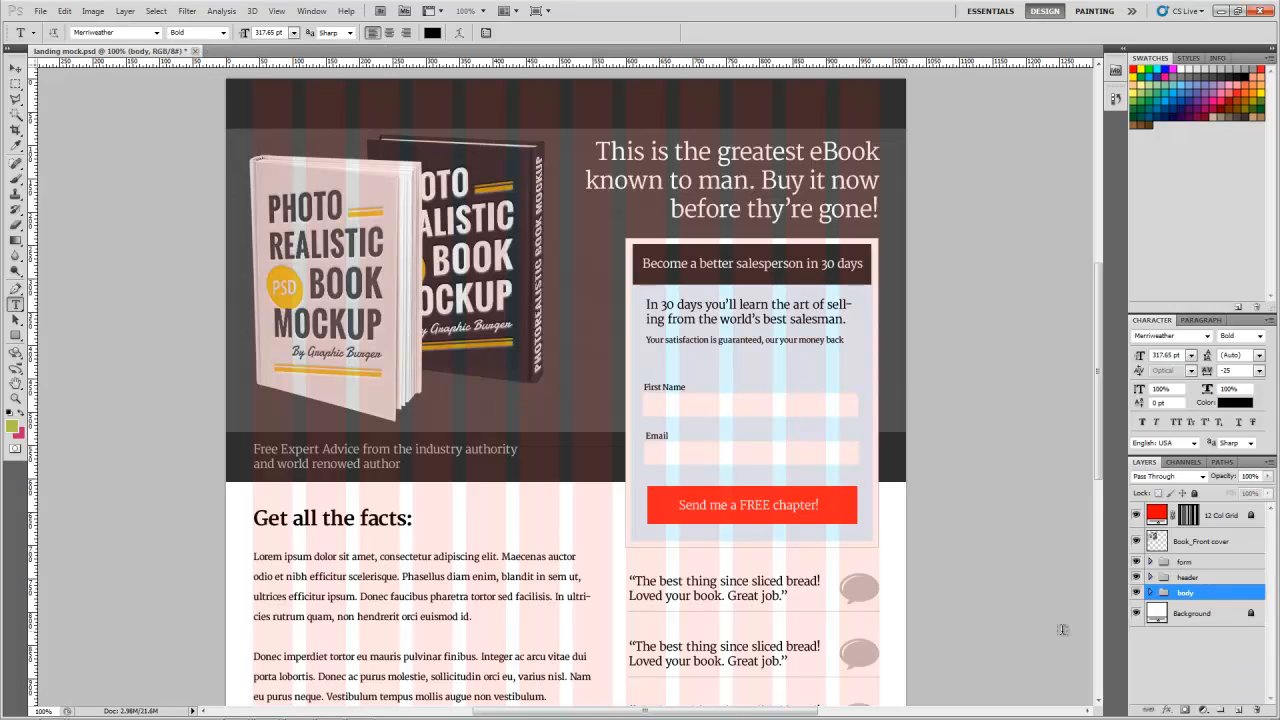
# Step: Open the 960_grid_12_col template from the photoshop templates folder in Windows Explorer
pyautogui.moveTo(240, 718)
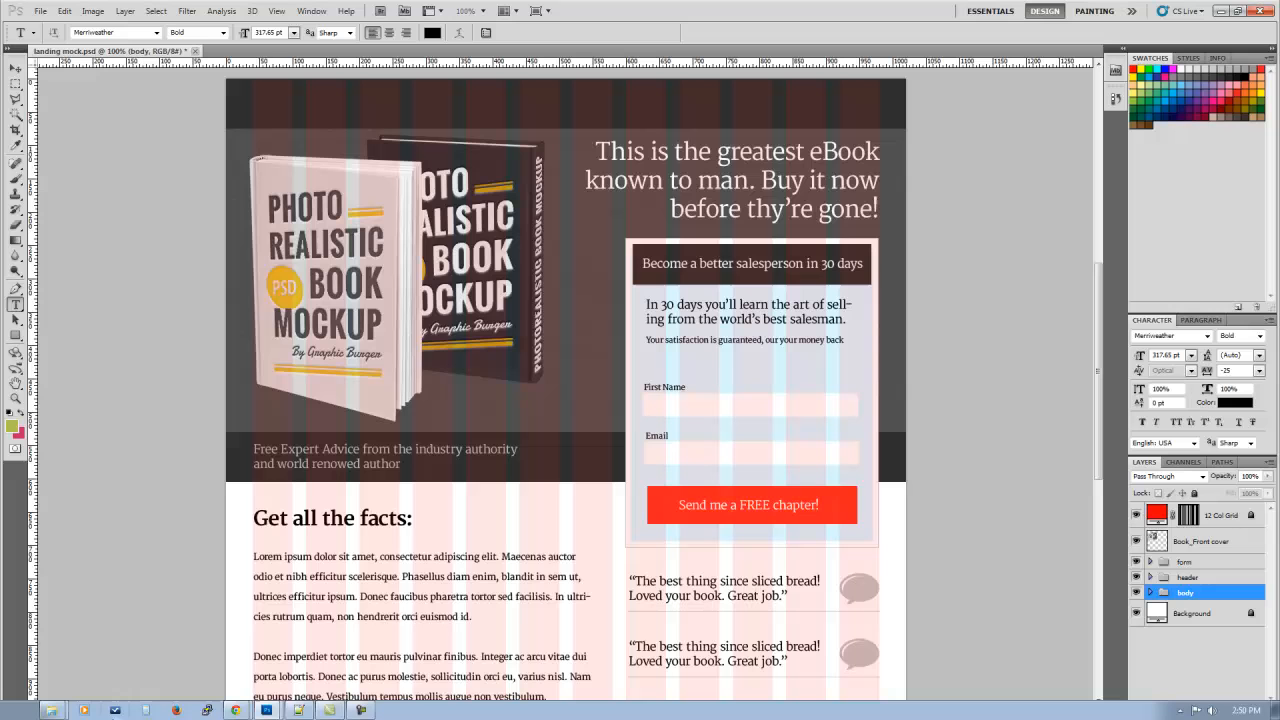
pyautogui.click(52, 708)
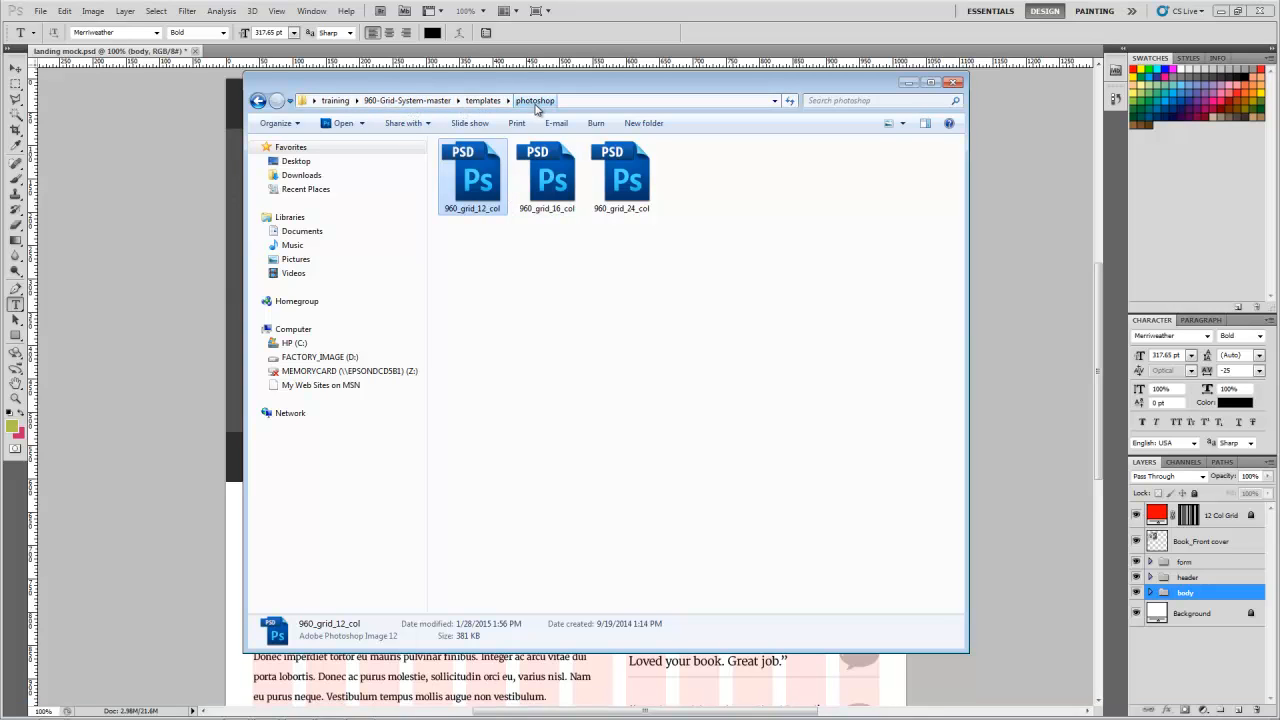
pyautogui.doubleClick(481, 210)
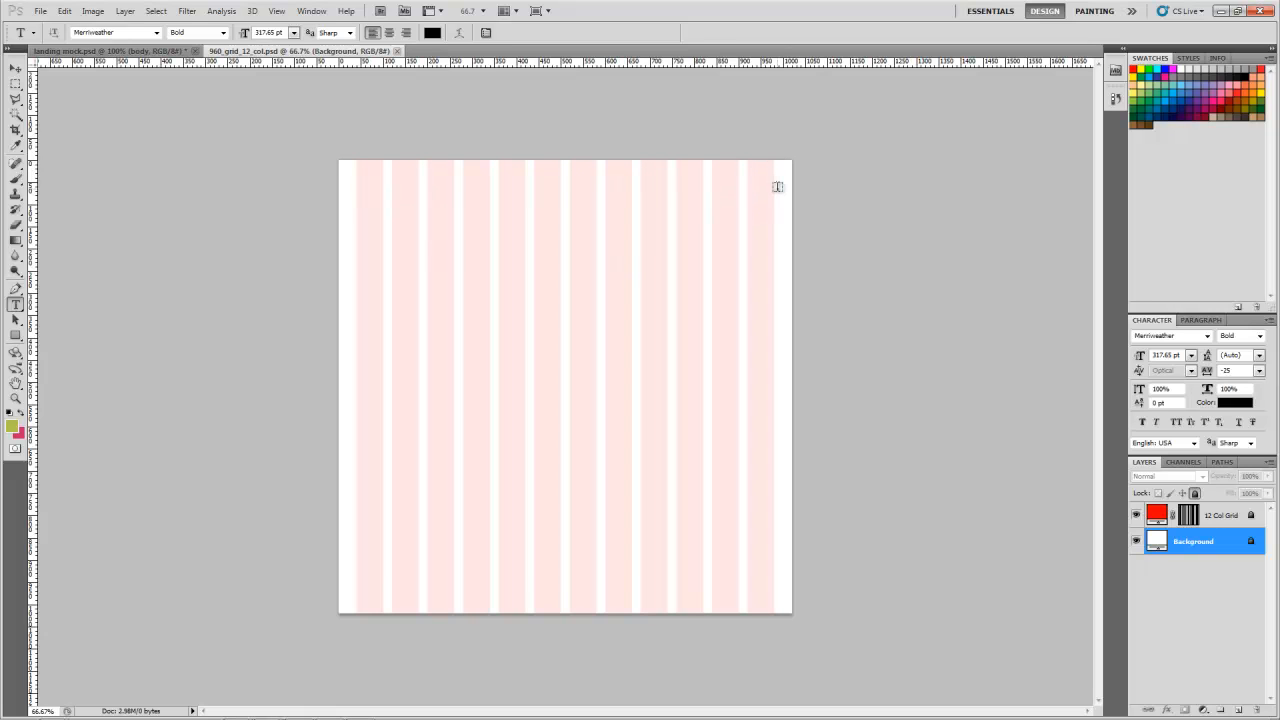
# Step: Examine the column and gutter widths of the 12-column grid template up close, and return to 100% view
pyautogui.press('z')
pyautogui.moveTo(354, 151); pyautogui.dragTo(375, 180)
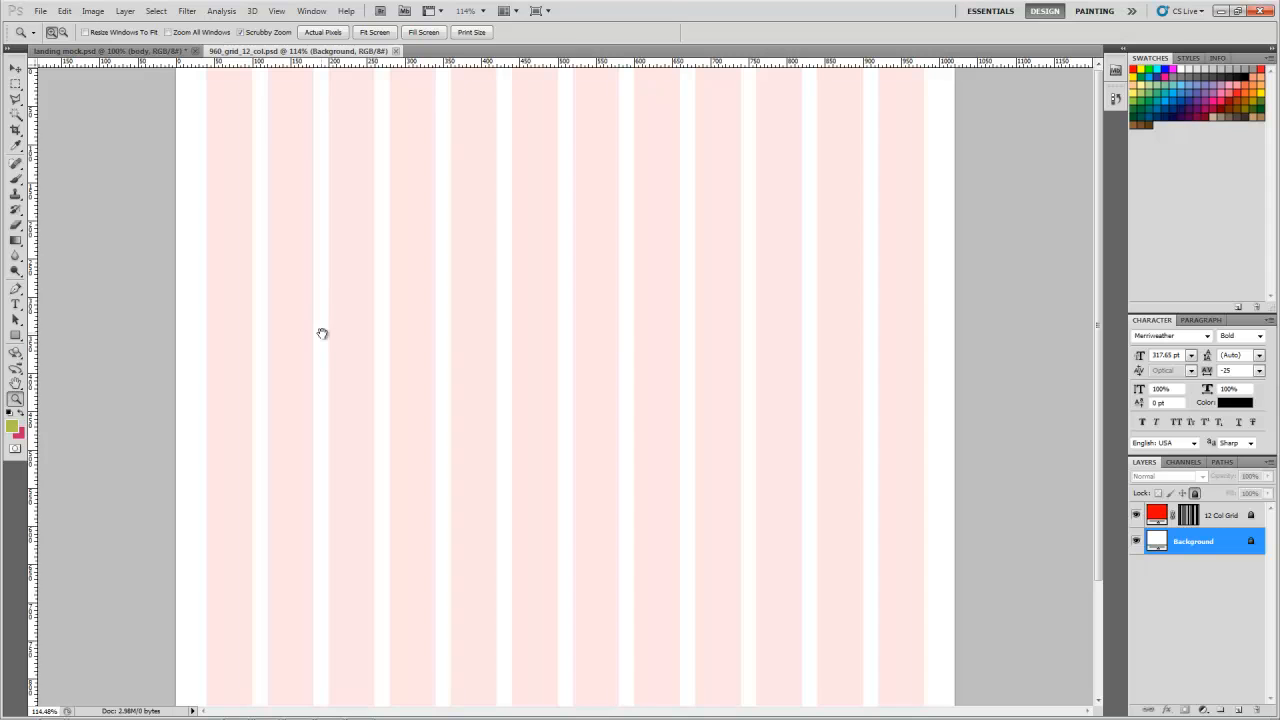
pyautogui.click(217, 88)
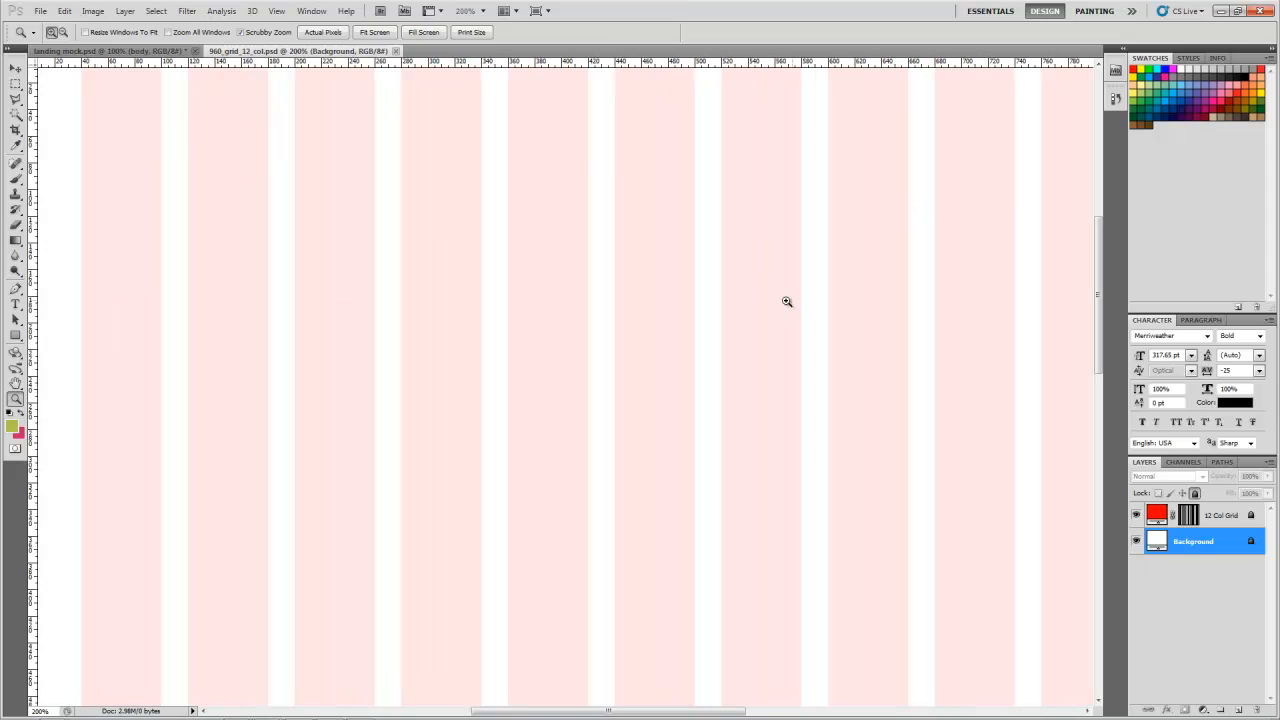
pyautogui.keyDown('alt'); pyautogui.click(680, 274); pyautogui.keyUp('alt')
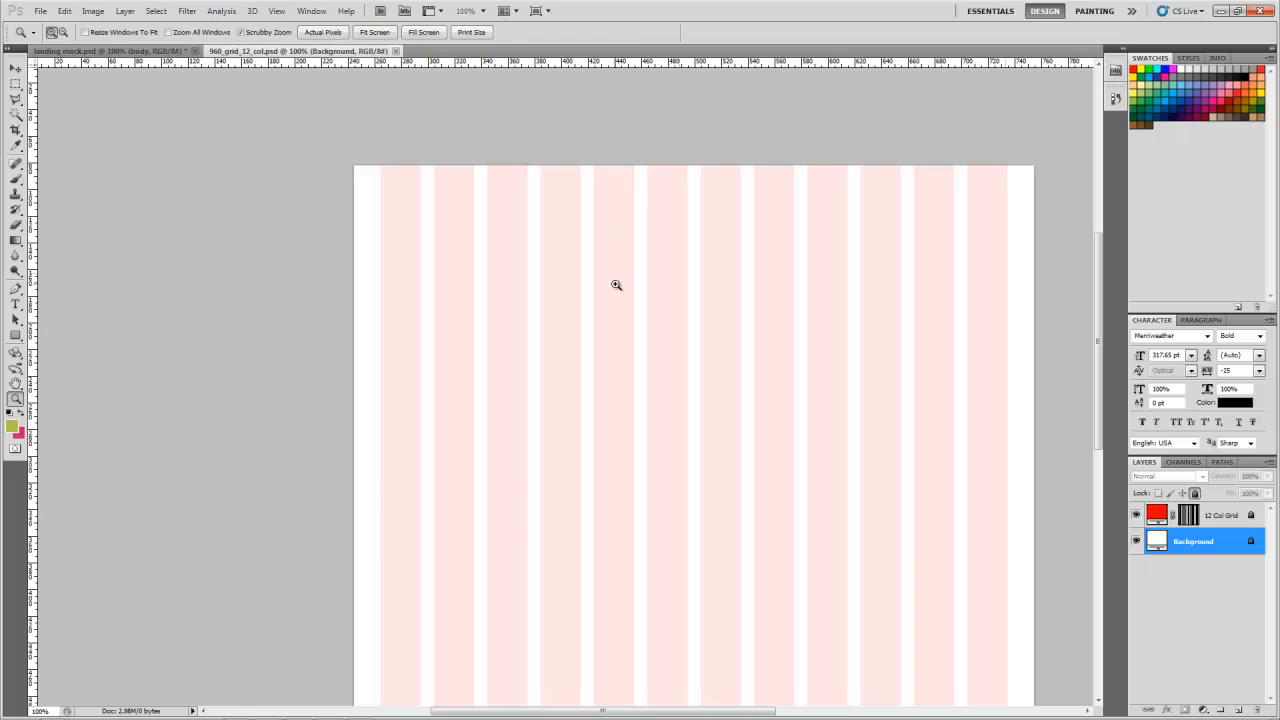
pyautogui.moveTo(420, 171); pyautogui.dragTo(516, 215)
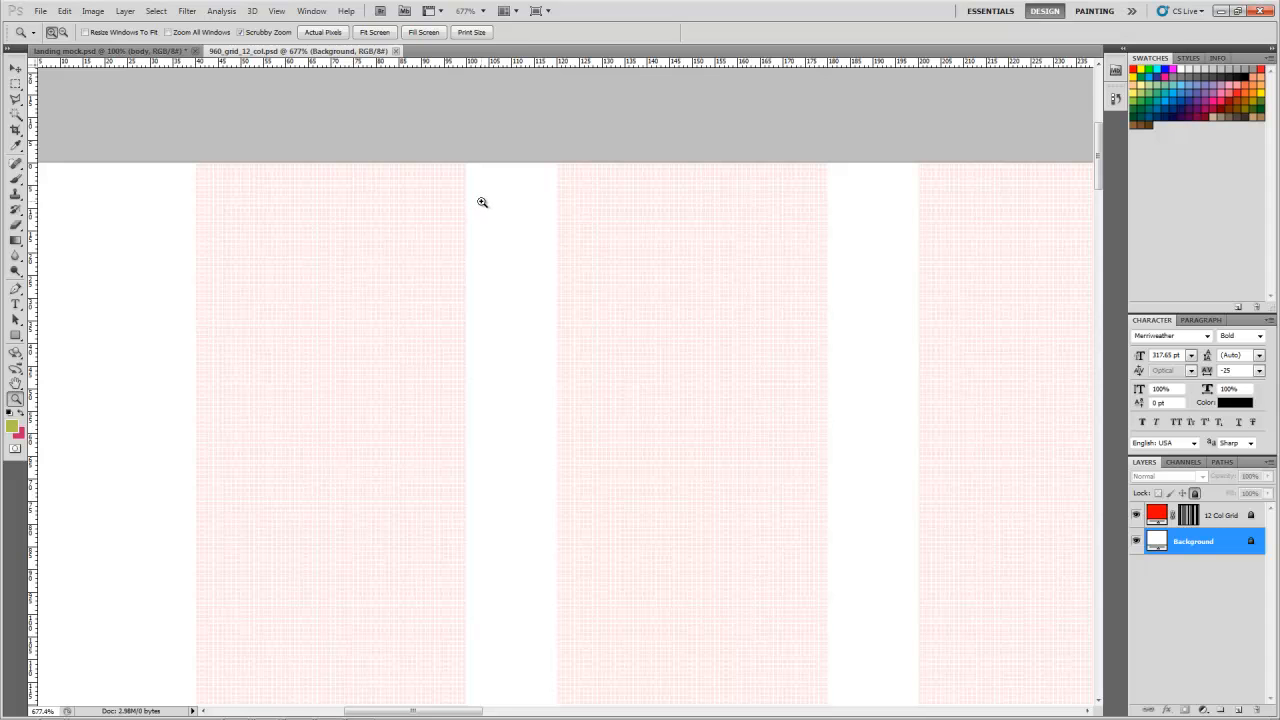
pyautogui.keyDown('alt'); pyautogui.click(630, 320); pyautogui.keyUp('alt')
pyautogui.keyDown('alt'); pyautogui.click(772, 350); pyautogui.keyUp('alt')
pyautogui.keyDown('alt'); pyautogui.click(775, 393); pyautogui.keyUp('alt')
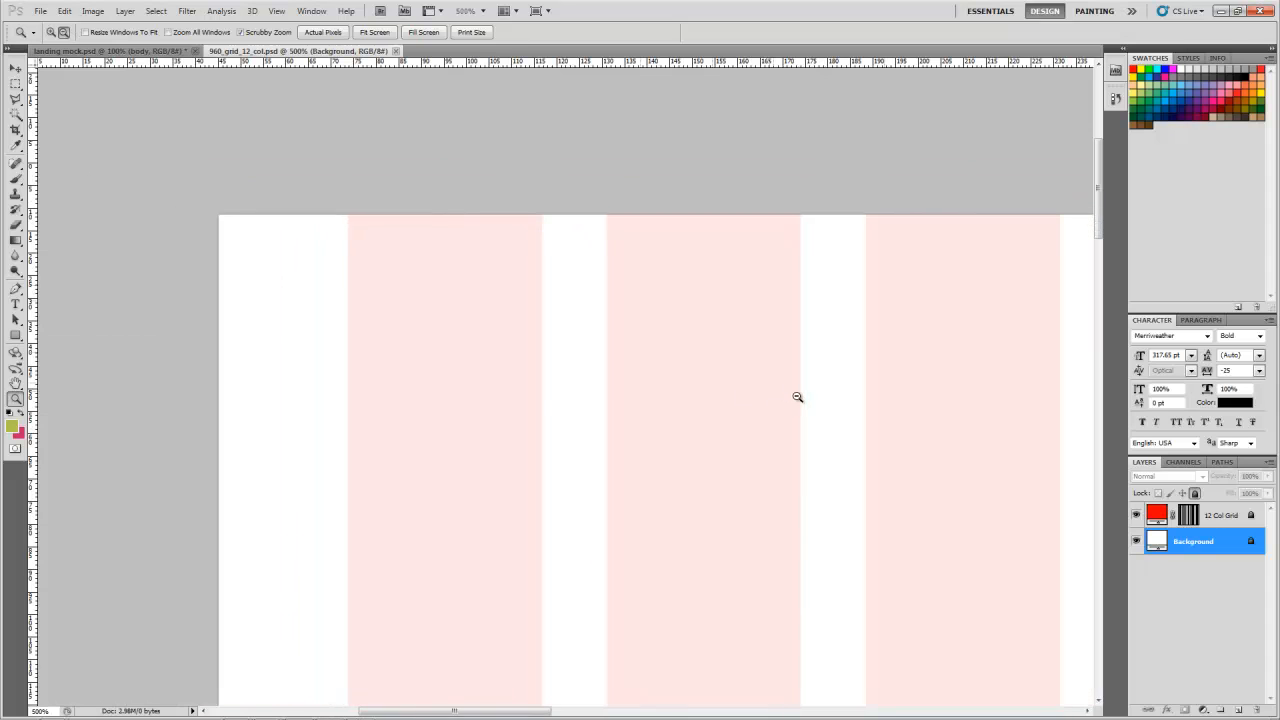
pyautogui.keyDown('alt'); pyautogui.click(797, 420); pyautogui.keyUp('alt')
pyautogui.keyDown('alt'); pyautogui.click(856, 434); pyautogui.keyUp('alt')
pyautogui.moveTo(891, 477); pyautogui.dragTo(462, 273)
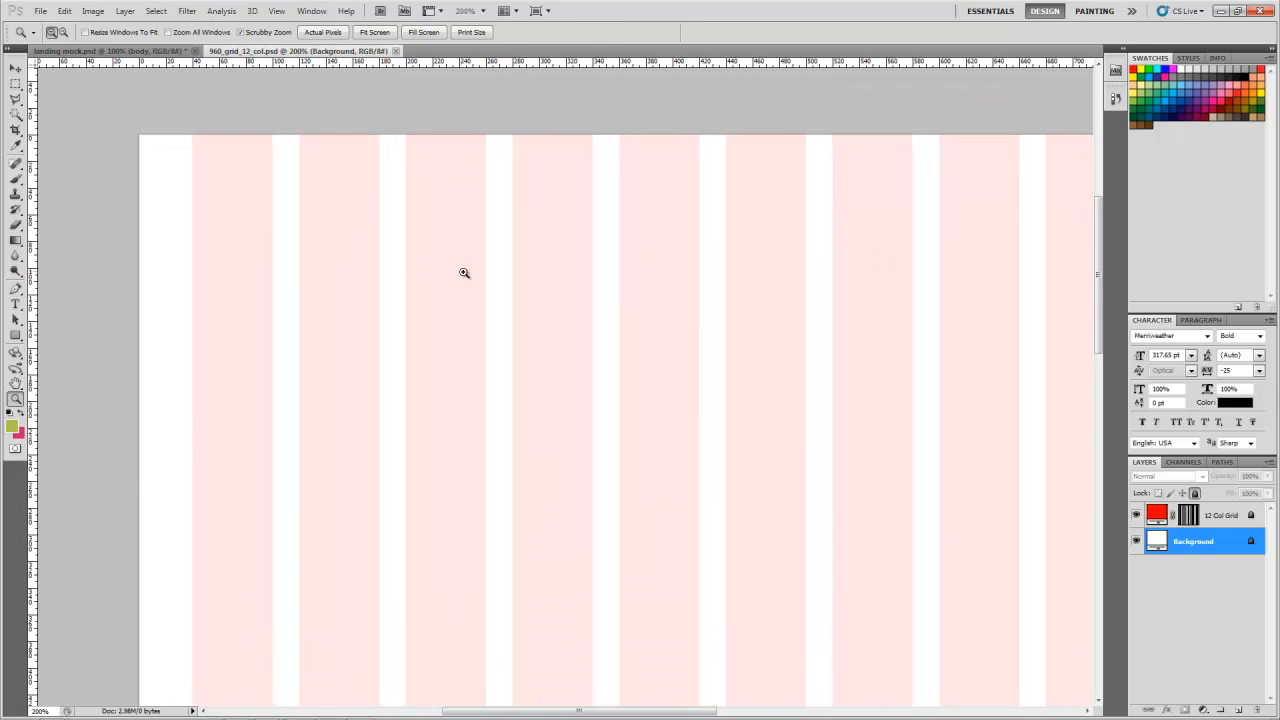
pyautogui.keyDown('alt'); pyautogui.click(694, 322); pyautogui.keyUp('alt')
pyautogui.moveTo(754, 328); pyautogui.dragTo(649, 228)
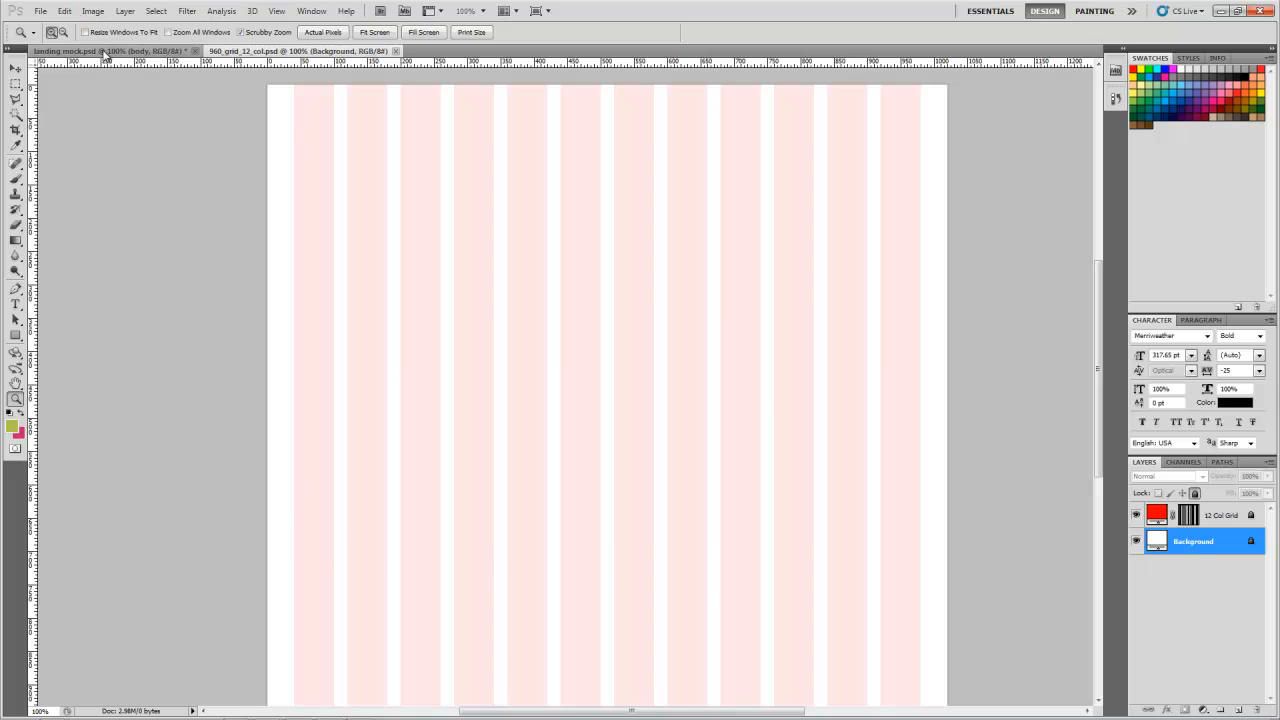
# Step: Review the form, header and body layer groups in the landing mock document
pyautogui.click(106, 52)
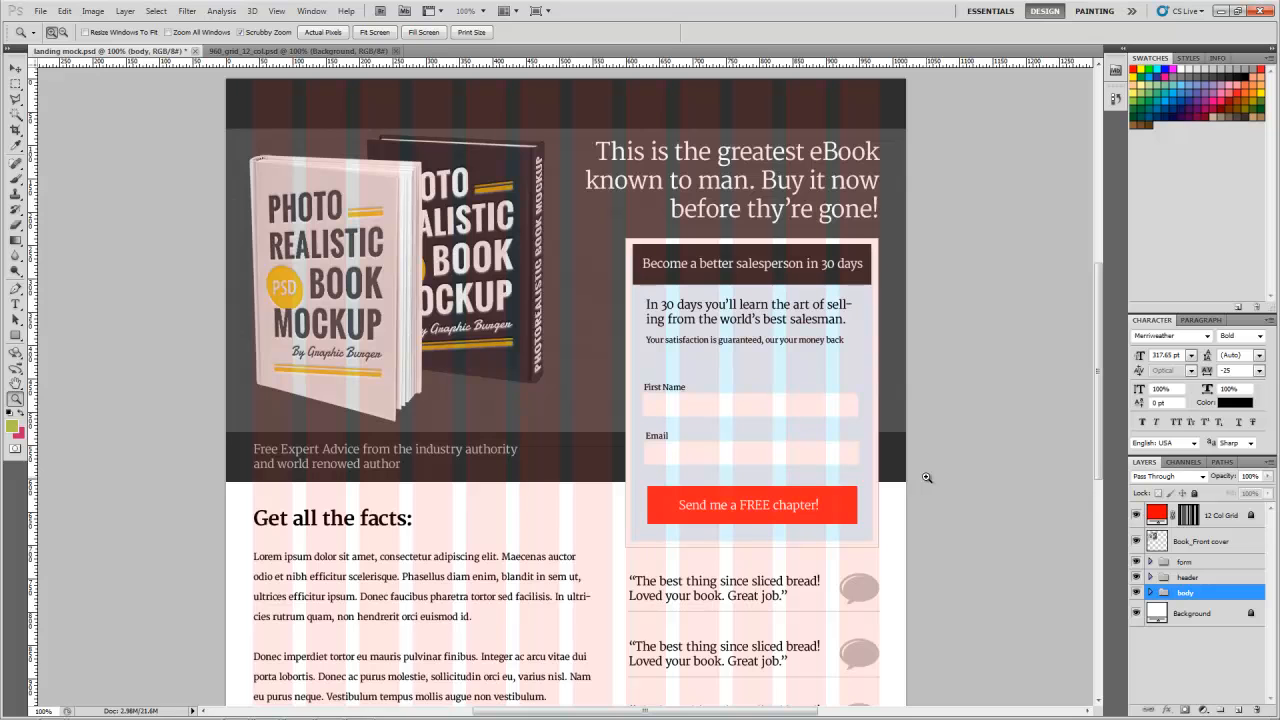
pyautogui.click(1204, 566)
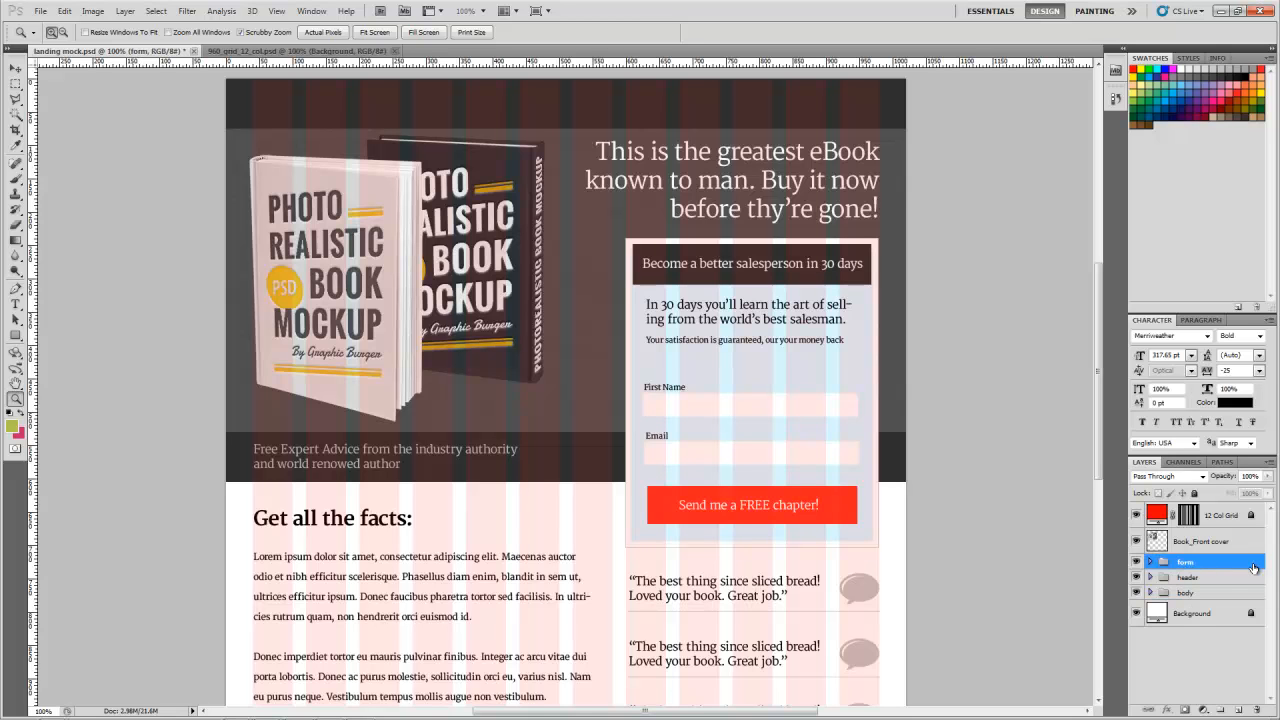
pyautogui.click(1214, 580)
pyautogui.click(1208, 594)
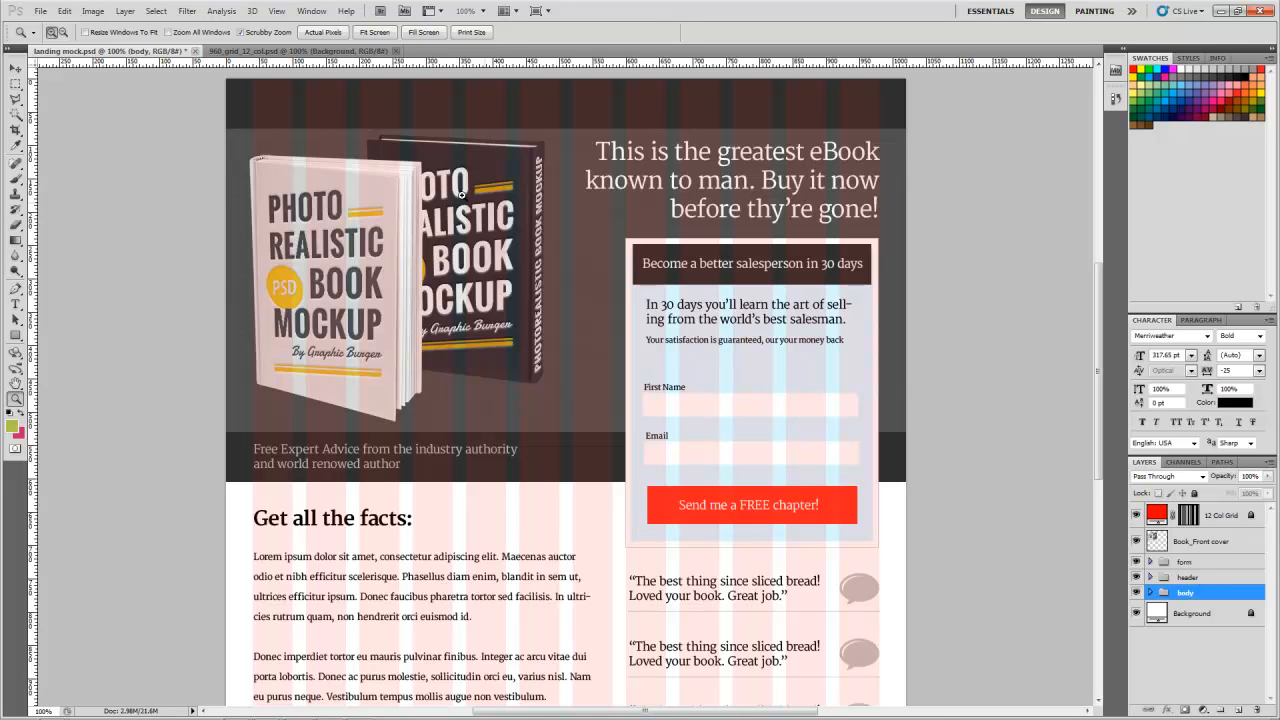
# Step: Add three new layer groups above the Background layer in the 960_grid_12_col document
pyautogui.click(300, 52)
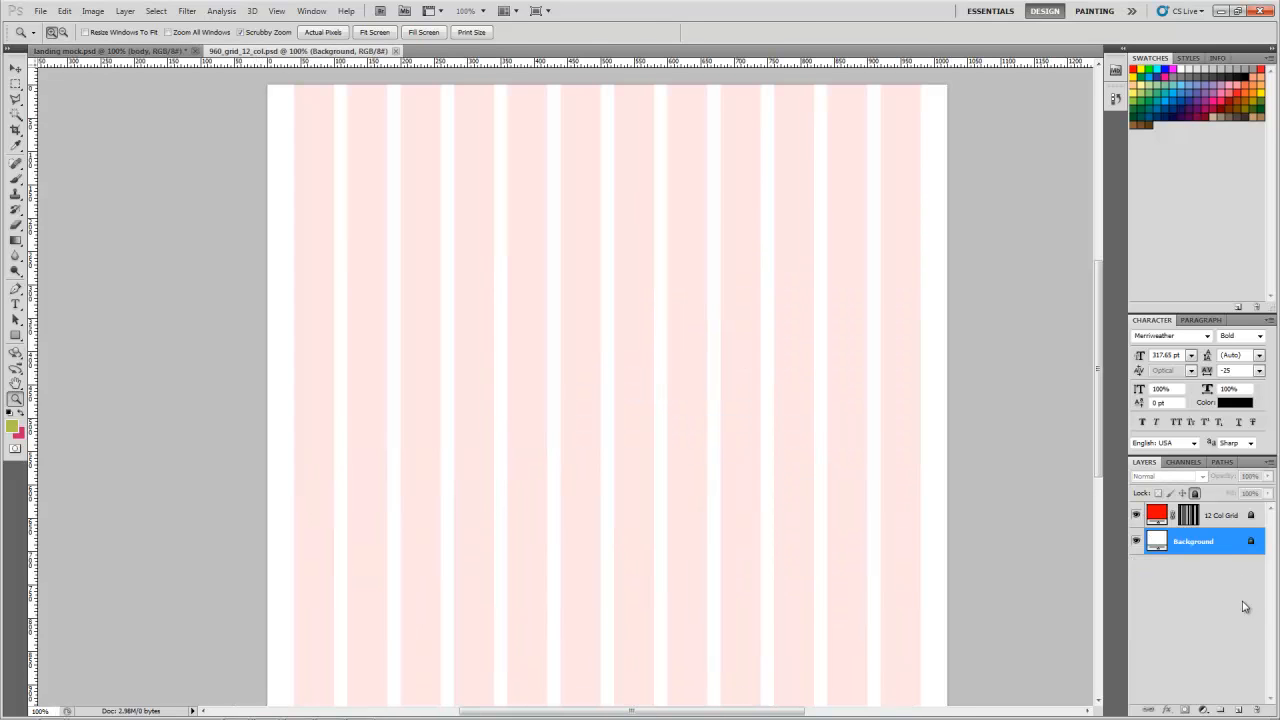
pyautogui.click(1220, 710)
pyautogui.click(1220, 710)
pyautogui.click(1220, 710)
# Step: Rename the uppermost new group as form and the middle one as body
pyautogui.doubleClick(1189, 537)
pyautogui.write('form')
pyautogui.press('Return')
pyautogui.doubleClick(1189, 552)
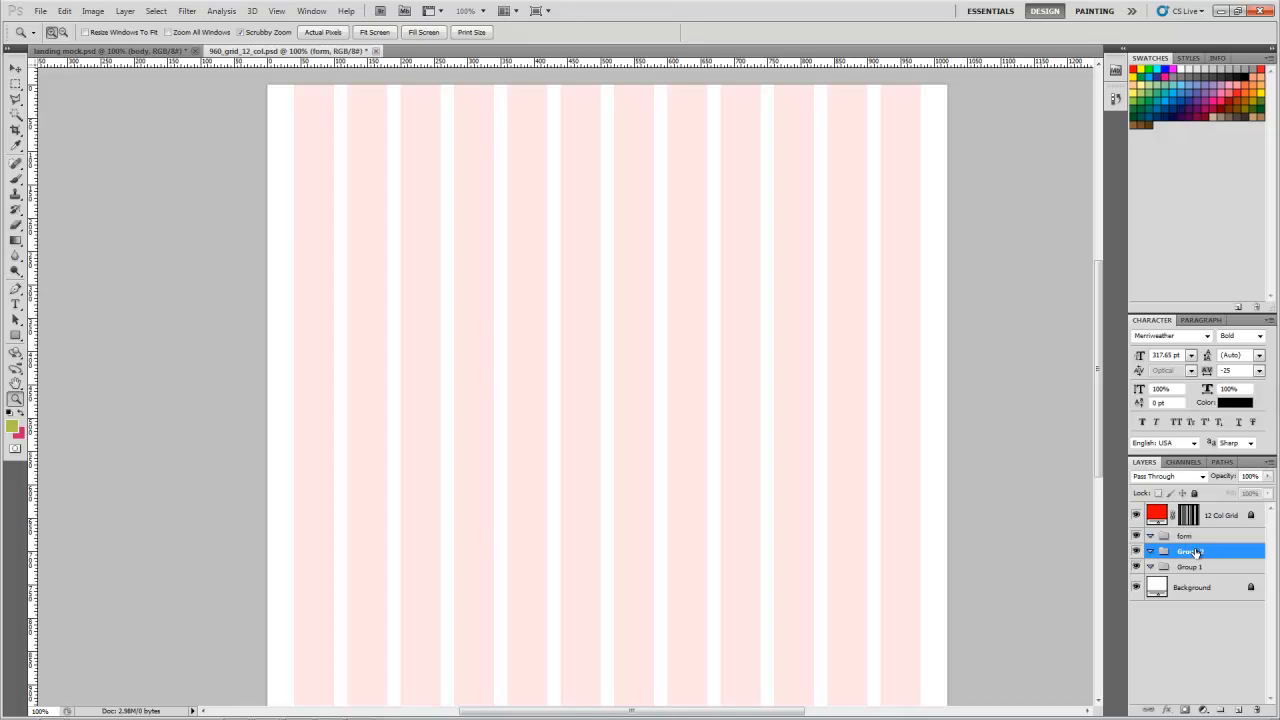
pyautogui.write('body')
pyautogui.press('Return')
# Step: Check the group names in the landing mock document, and rename the lowest group in the grid template as header
pyautogui.click(185, 50)
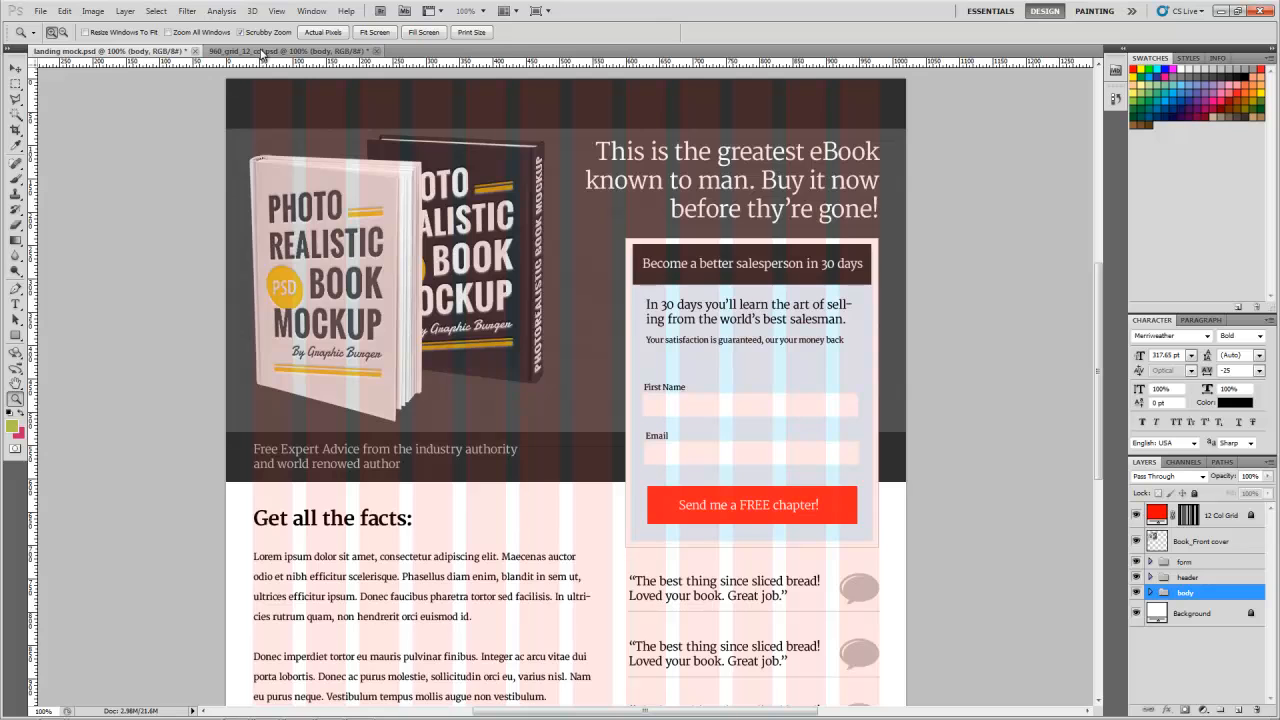
pyautogui.click(263, 51)
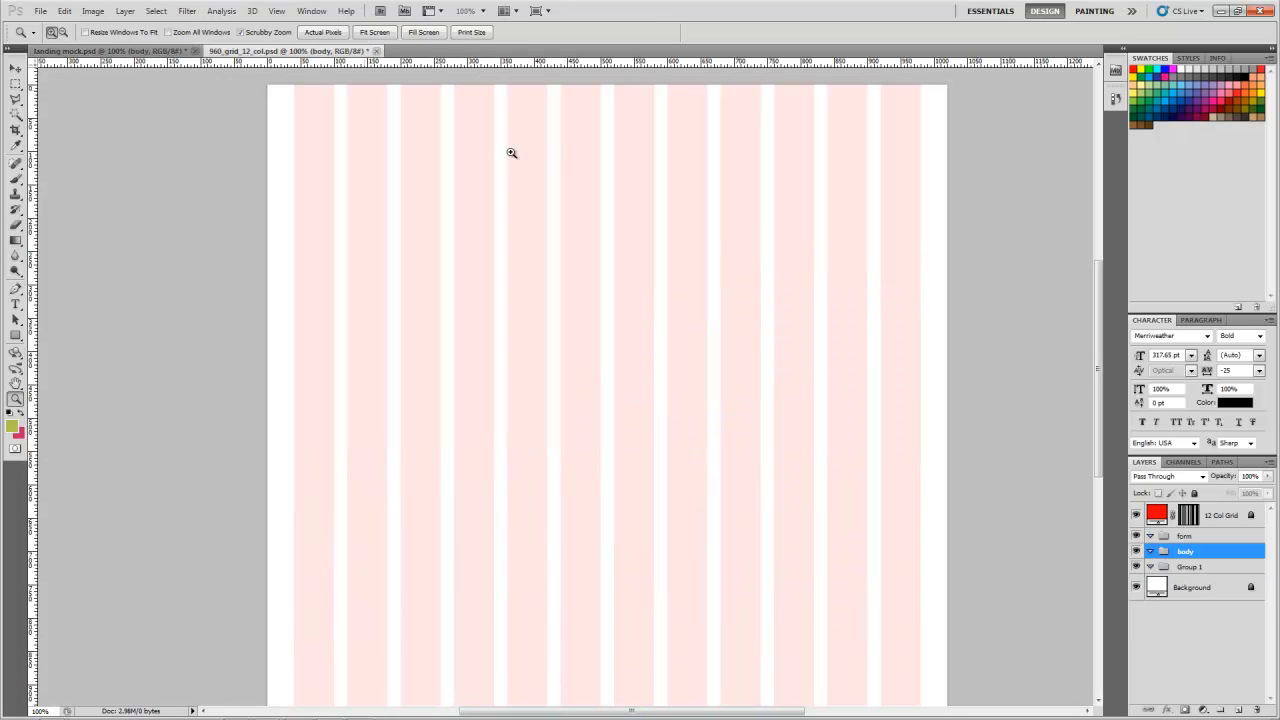
pyautogui.doubleClick(1193, 567)
pyautogui.write('header')
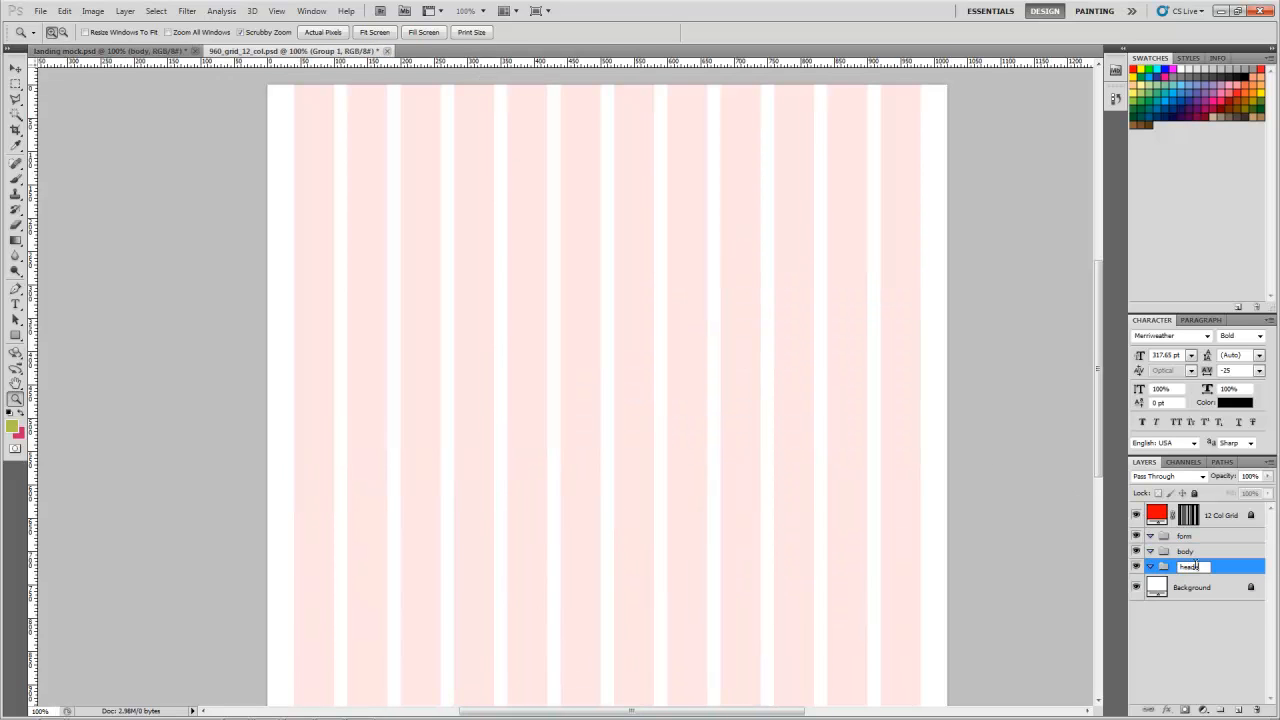
pyautogui.press('Return')
# Step: Add a new layer inside the header group and name it header bg
pyautogui.click(1208, 592)
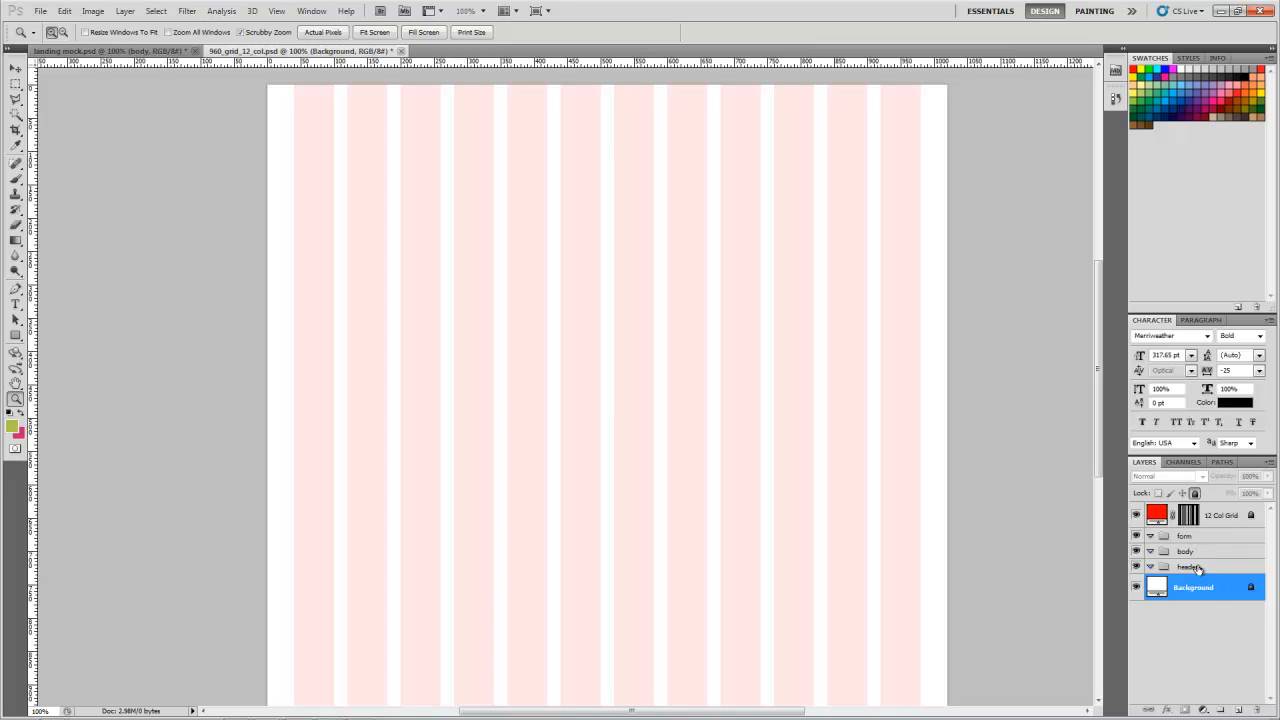
pyautogui.click(1199, 570)
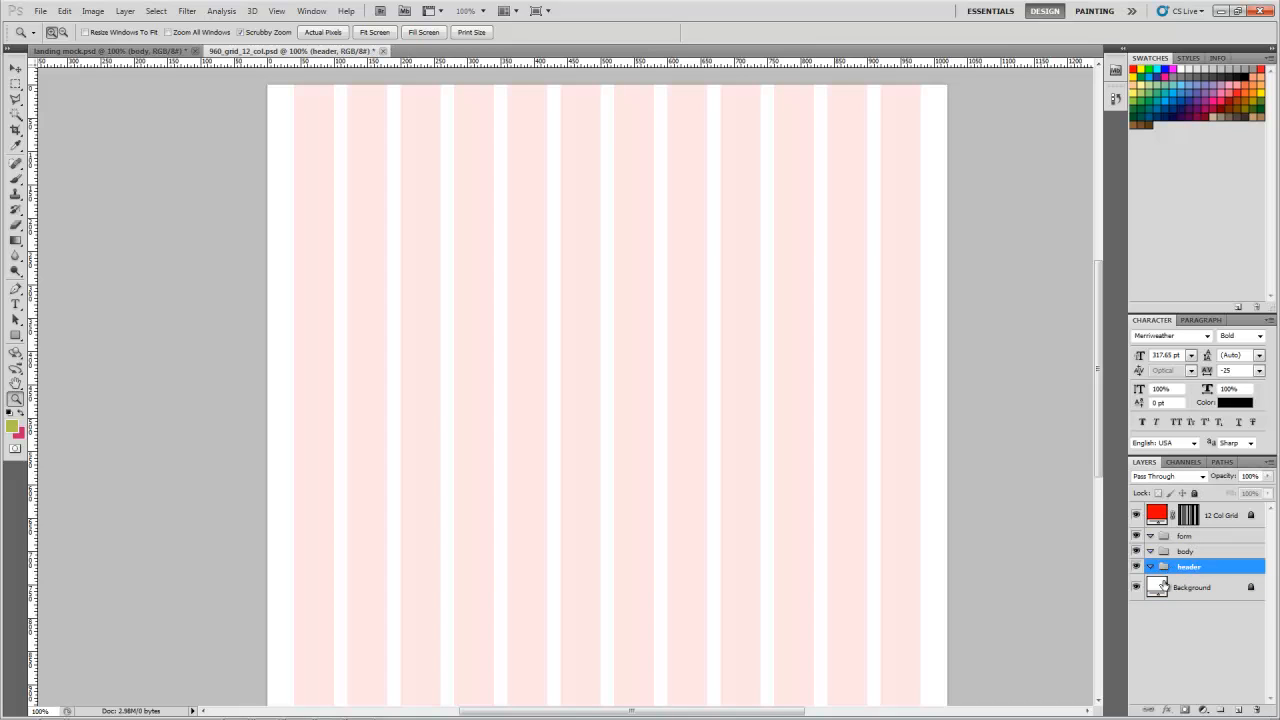
pyautogui.click(1239, 709)
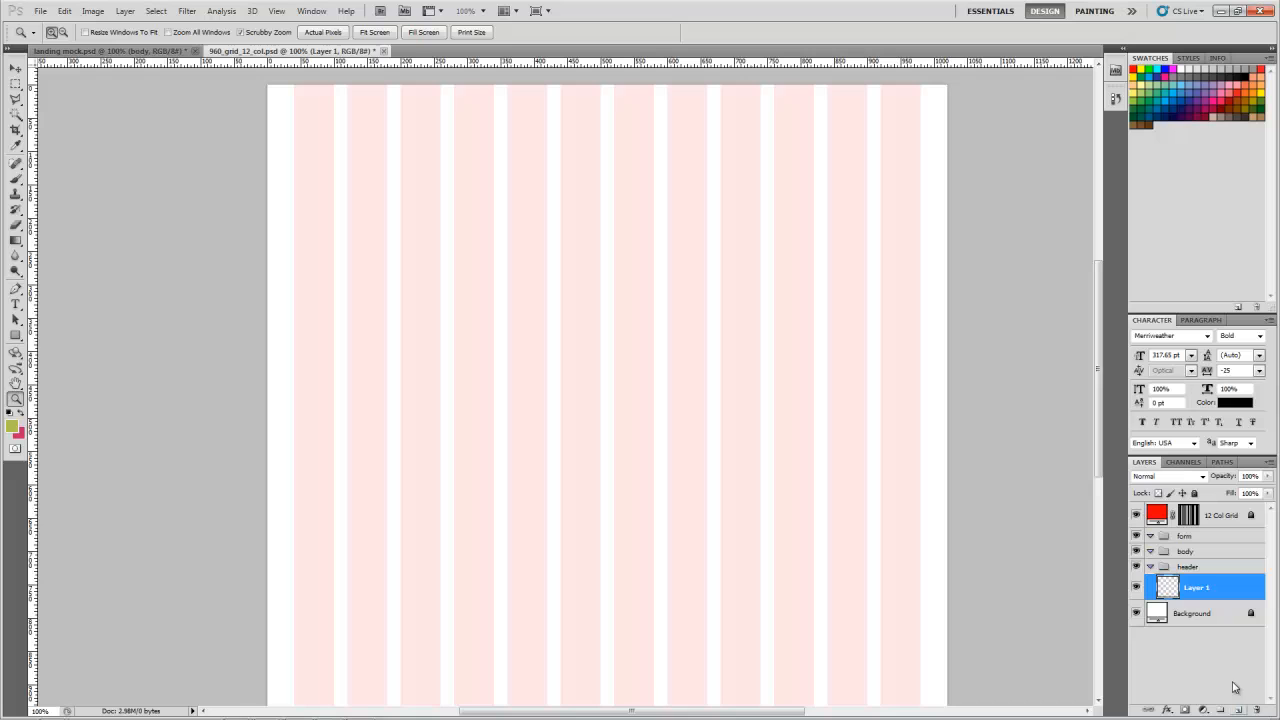
pyautogui.click(1189, 569)
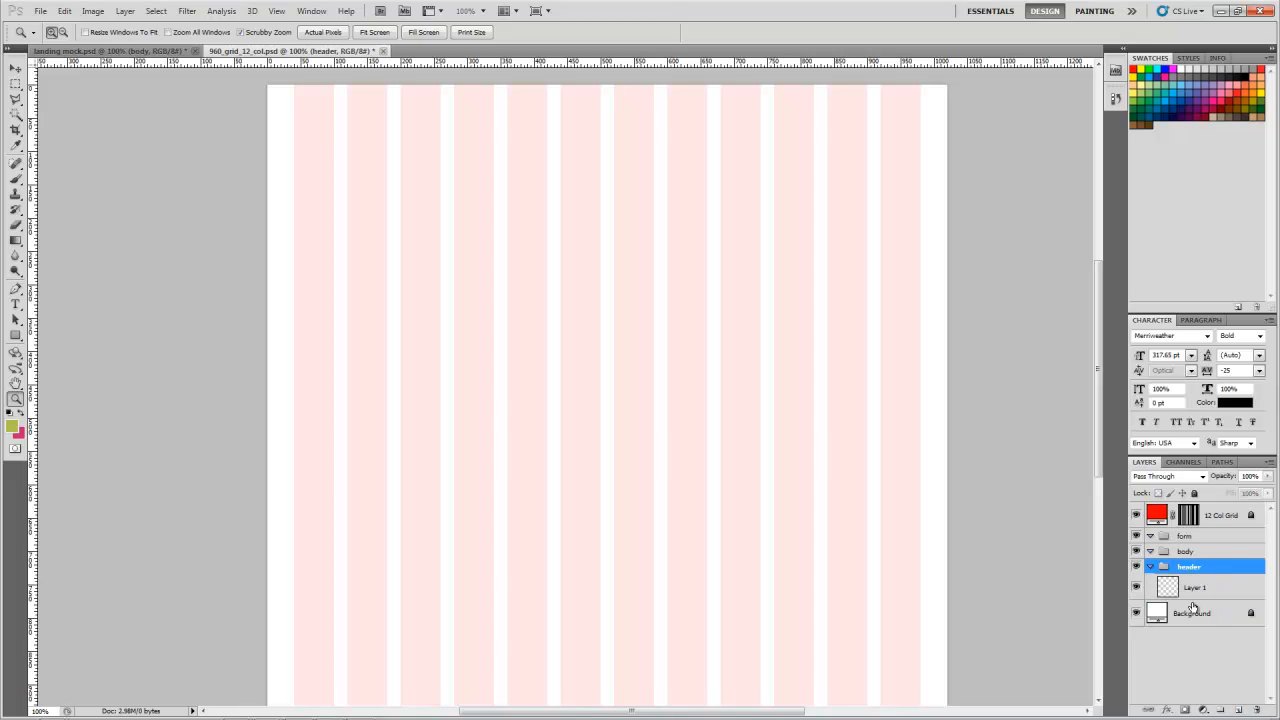
pyautogui.click(1201, 594)
pyautogui.doubleClick(1197, 588)
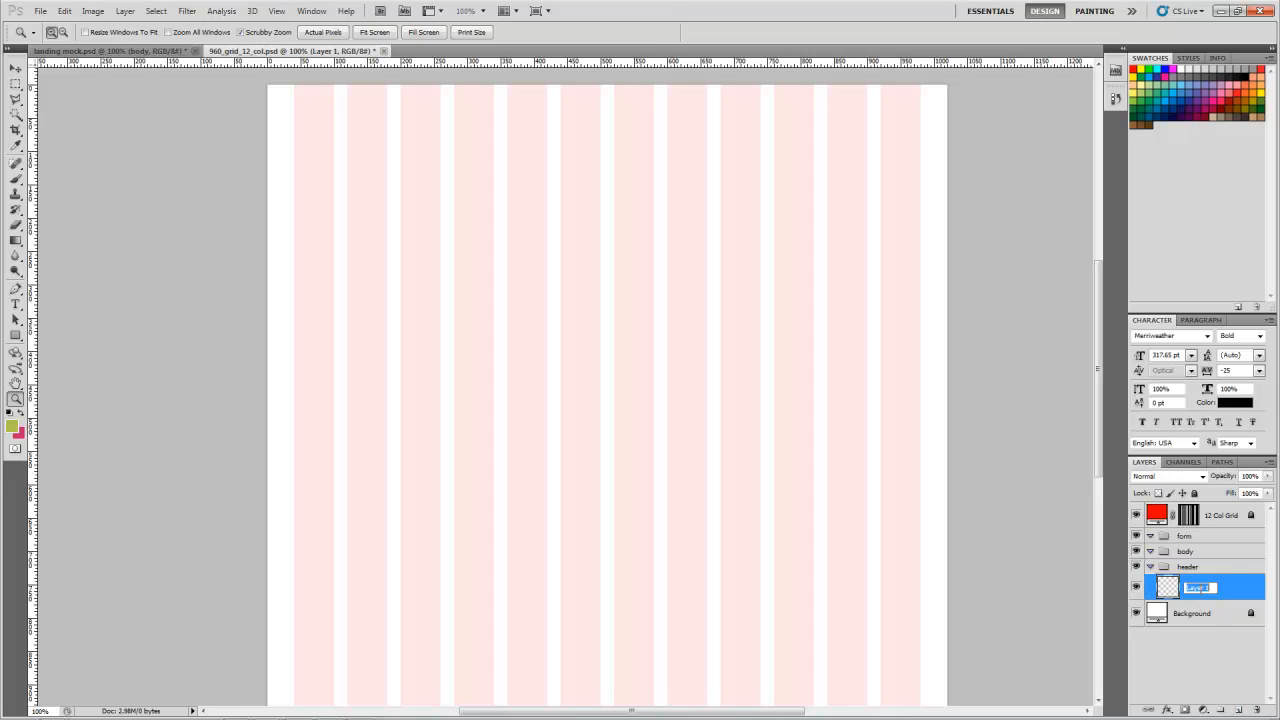
pyautogui.write('header bg')
pyautogui.press('Return')
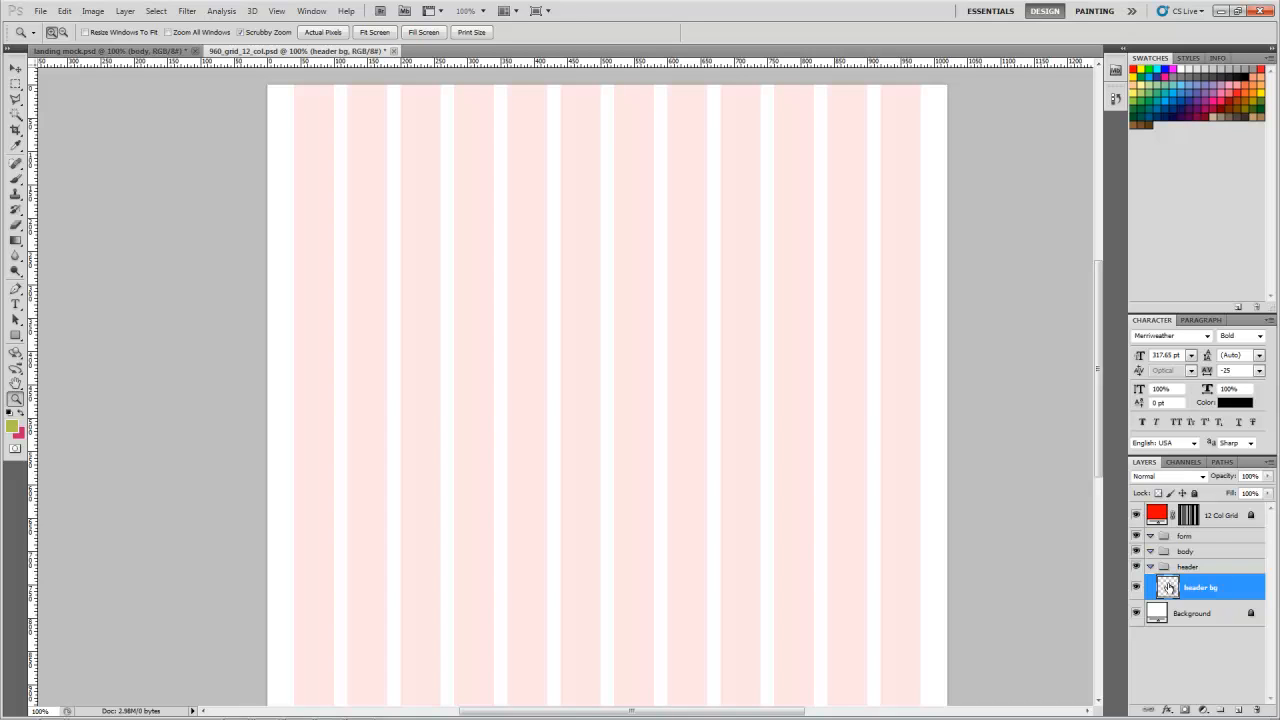
# Step: Select a rectangular area across the full page width, about 400 px tall, from the page's top edge on the header bg layer
pyautogui.press('m')
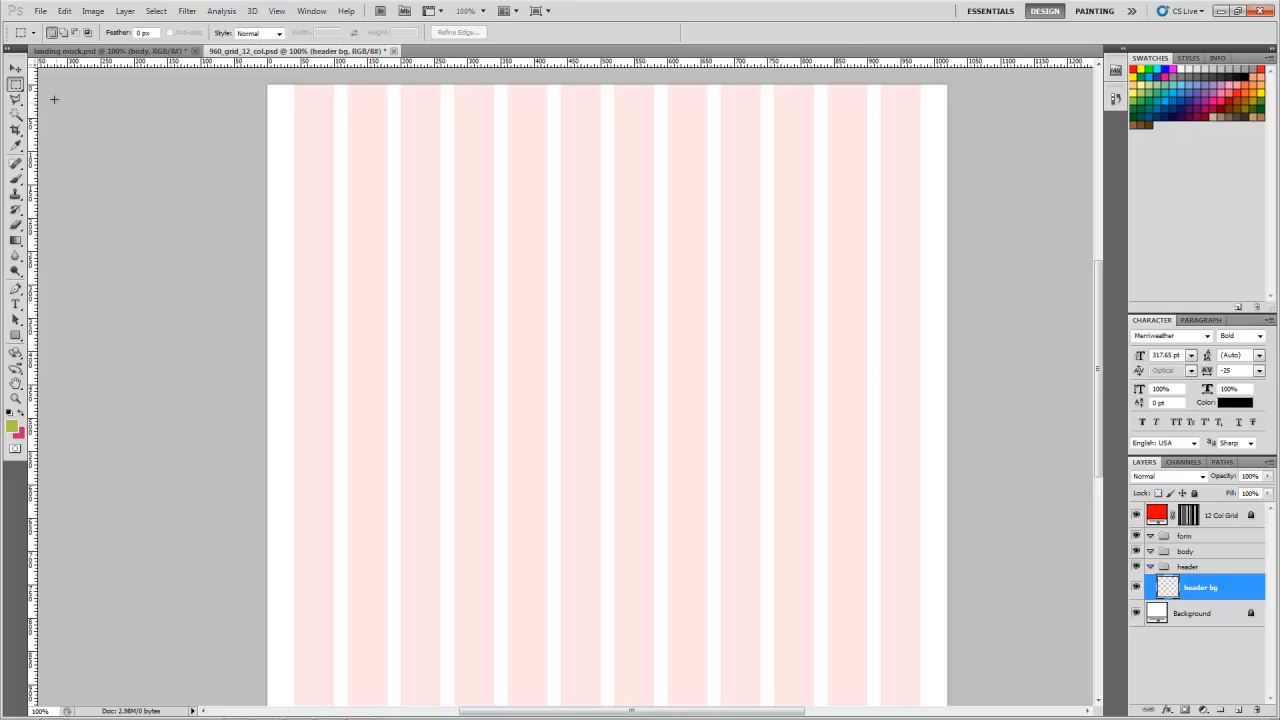
pyautogui.click(16, 67)
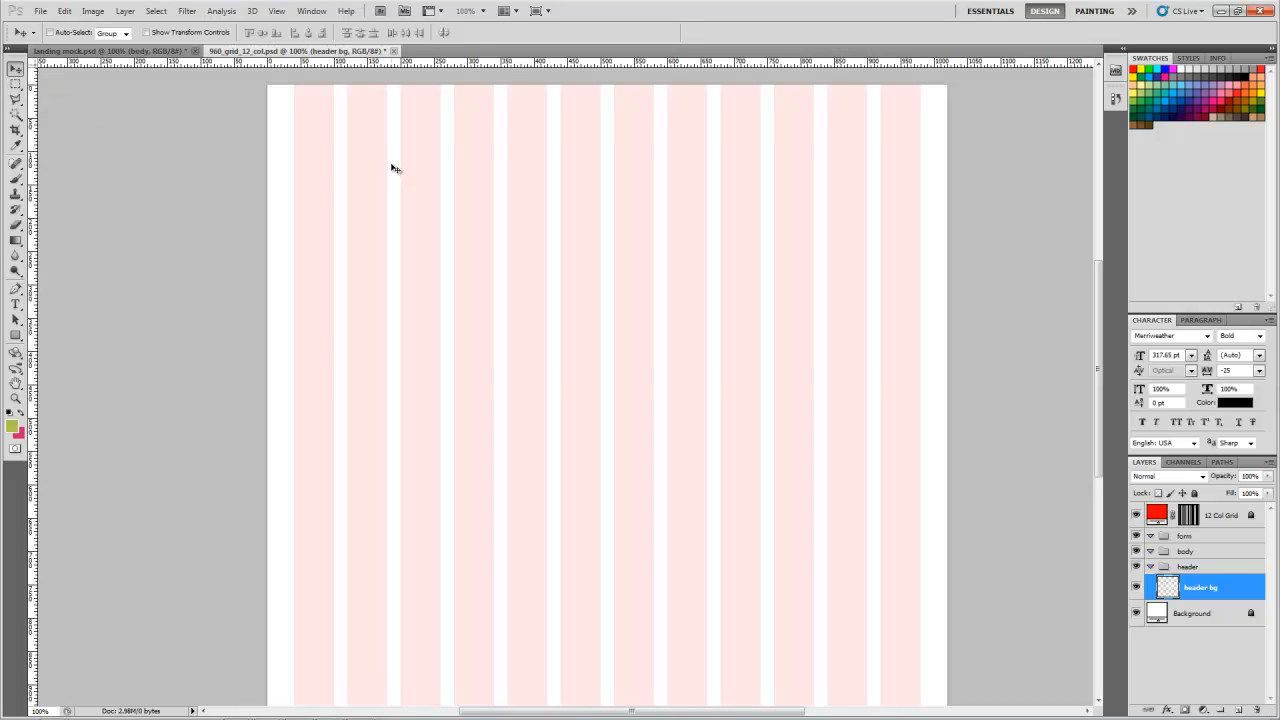
pyautogui.press('m')
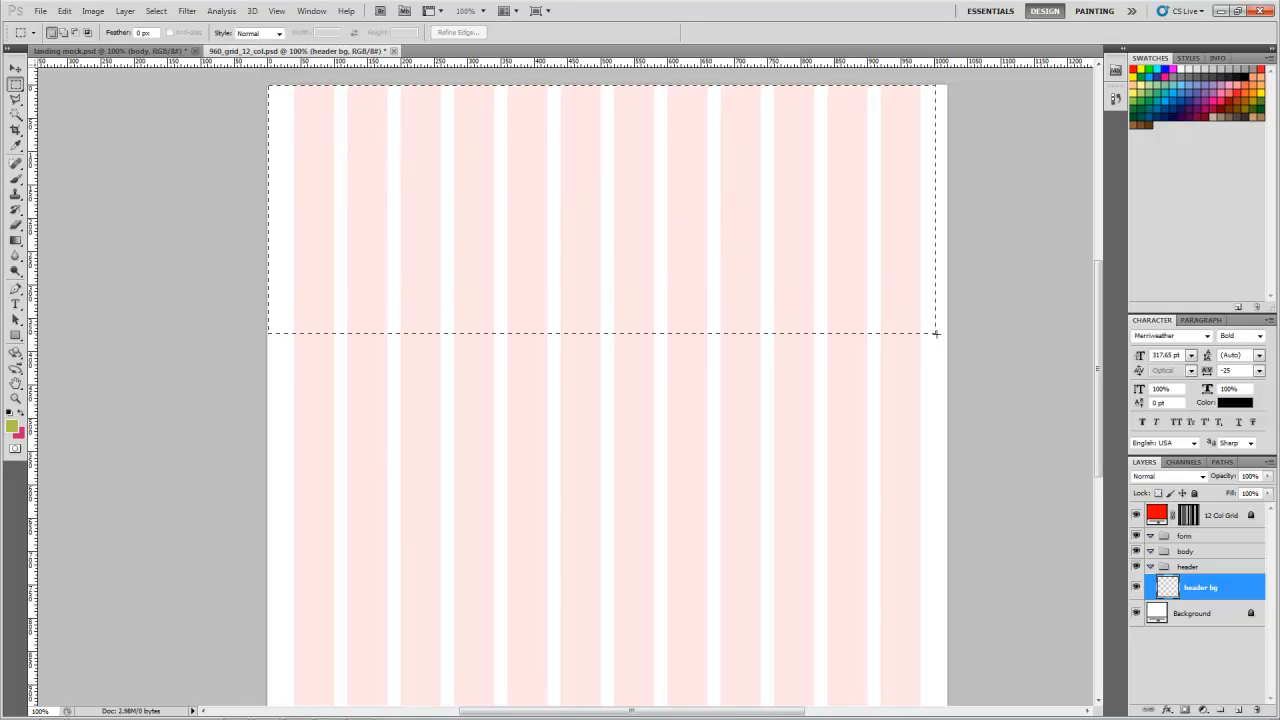
pyautogui.moveTo(958, 351); pyautogui.dragTo(958, 353)
pyautogui.moveTo(956, 350); pyautogui.dragTo(956, 350)
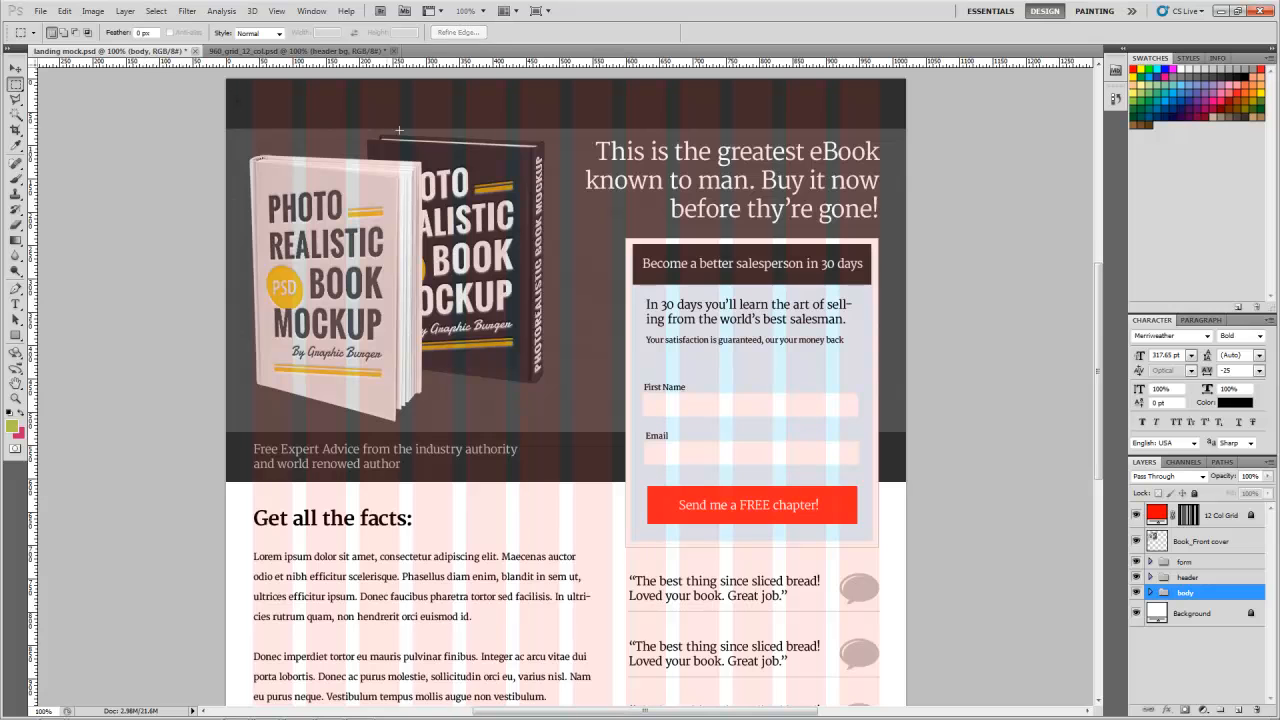
# Step: In the landing mock document, hide the 12 Col Grid layer and sample the dark header band colour 2f2f2f as the foreground colour
pyautogui.click(1136, 517)
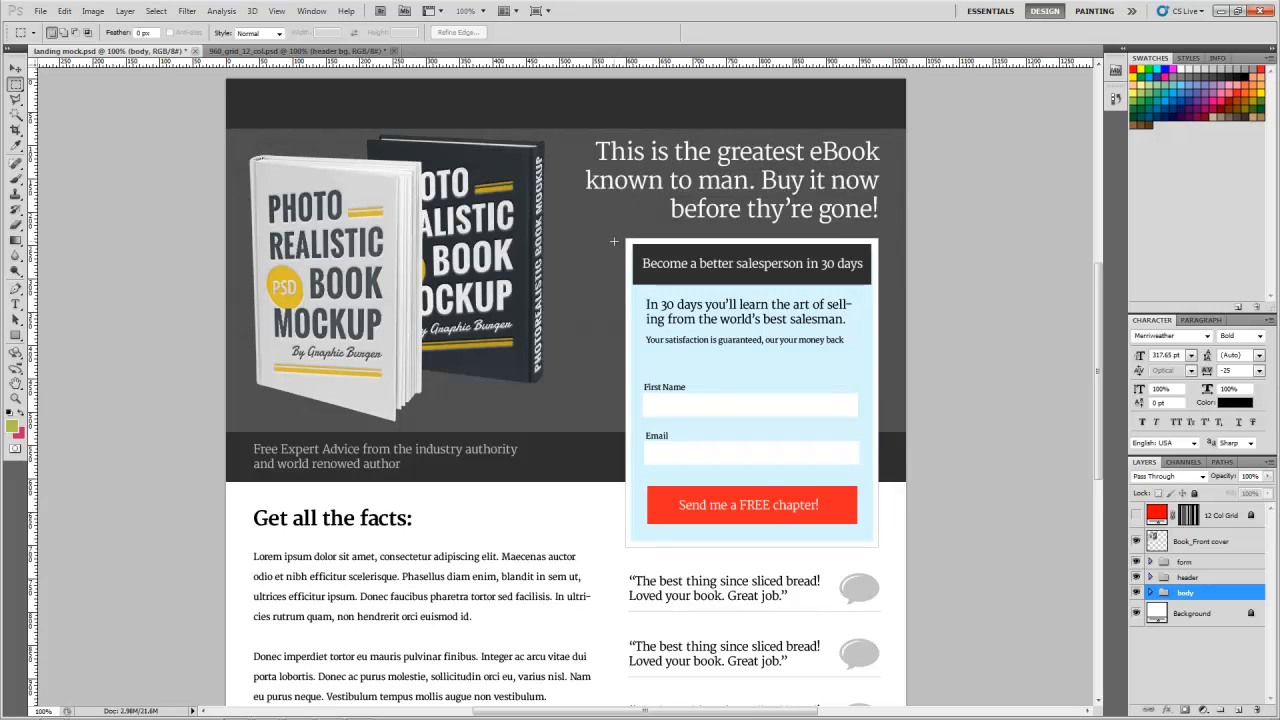
pyautogui.press('i')
pyautogui.click(598, 90)
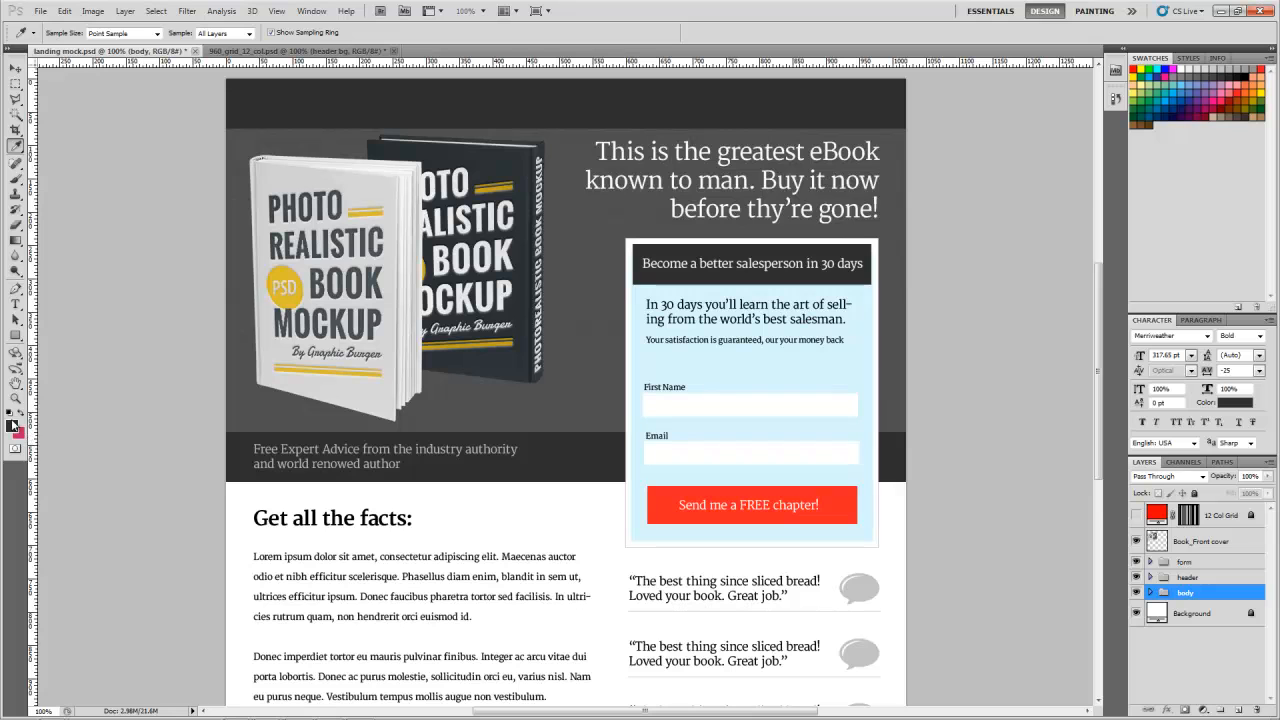
pyautogui.click(13, 424)
pyautogui.doubleClick(1012, 409)
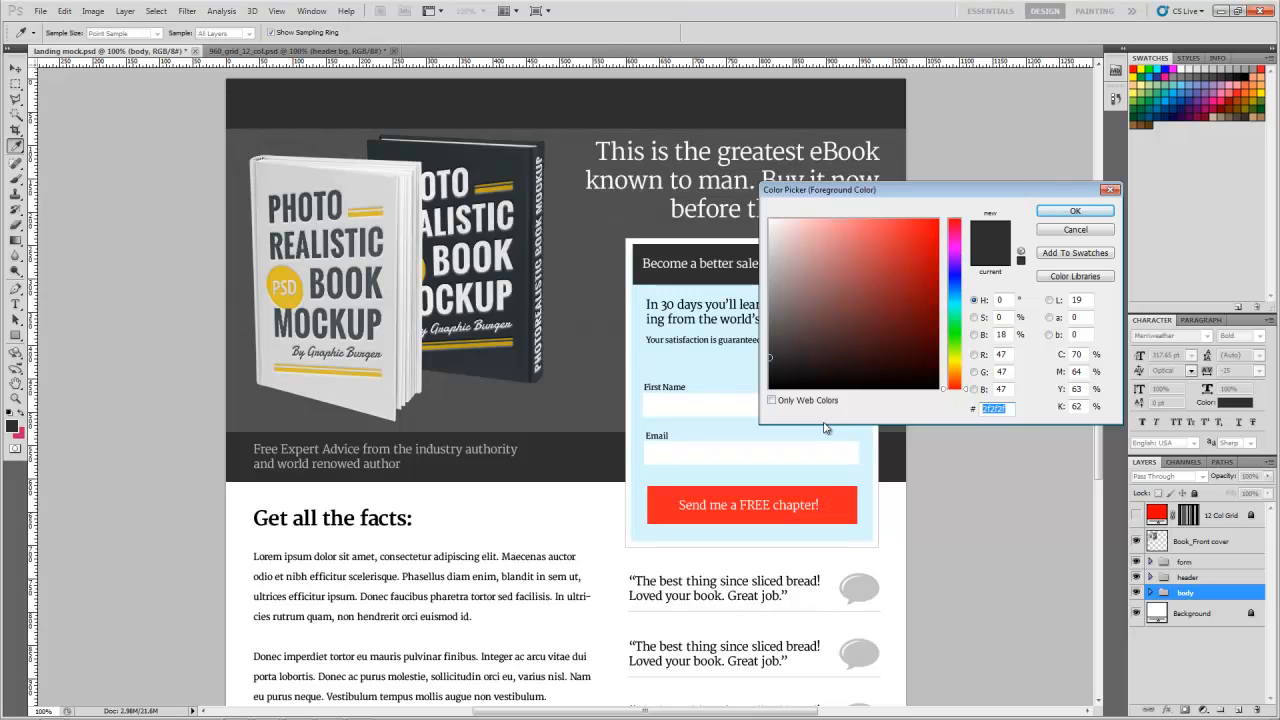
pyautogui.press('Return')
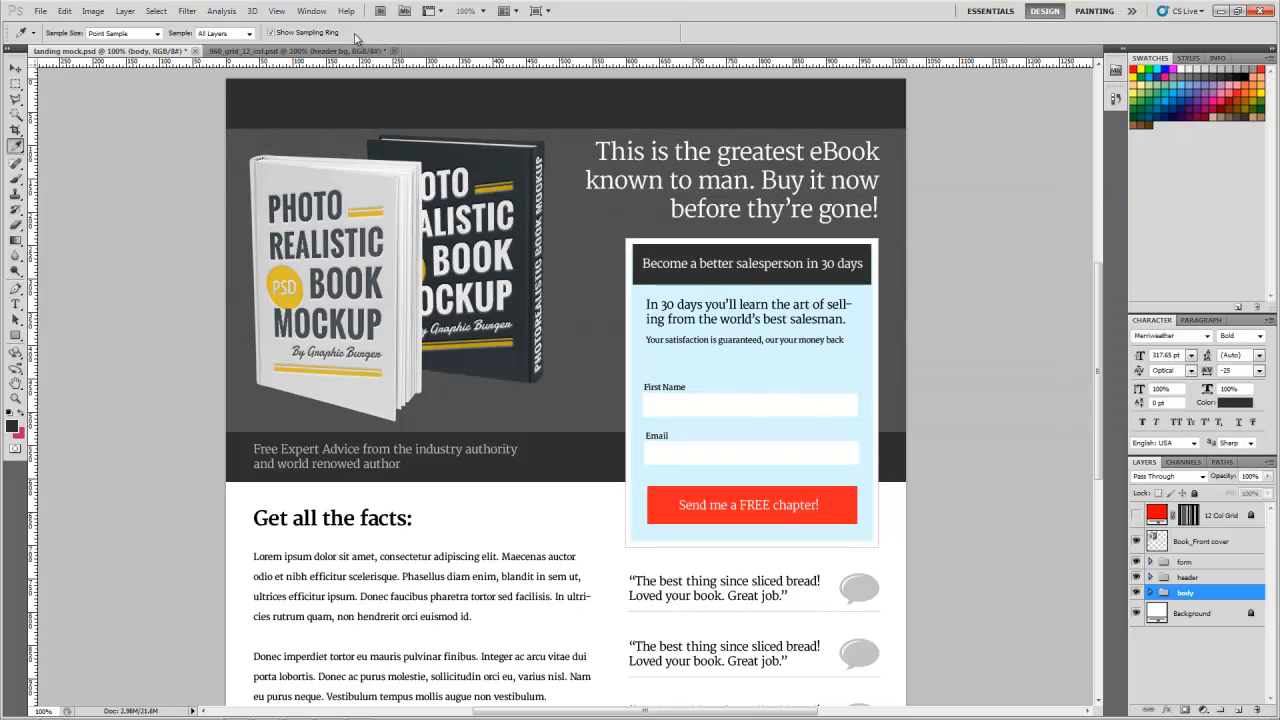
# Step: In the 960_grid_12_col document, fill the selected area on the header bg layer with the 2f2f2f foreground colour
pyautogui.click(330, 51)
pyautogui.click(12, 426)
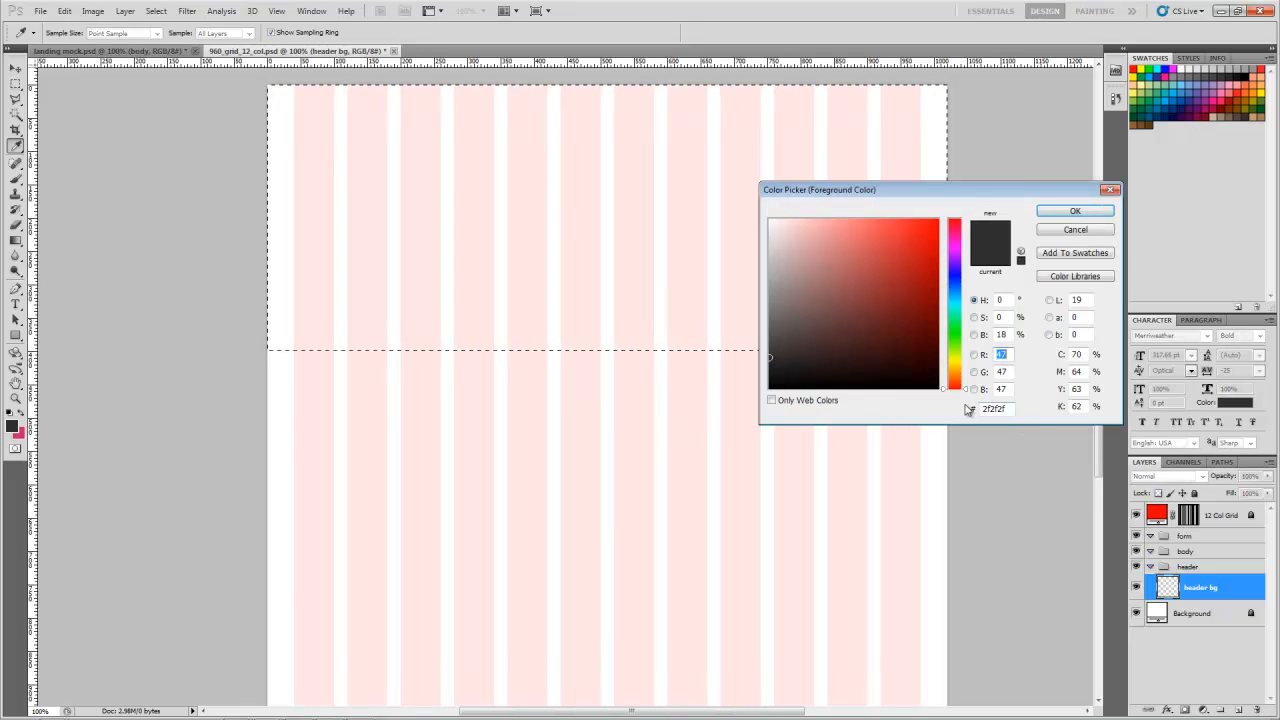
pyautogui.click(1049, 232)
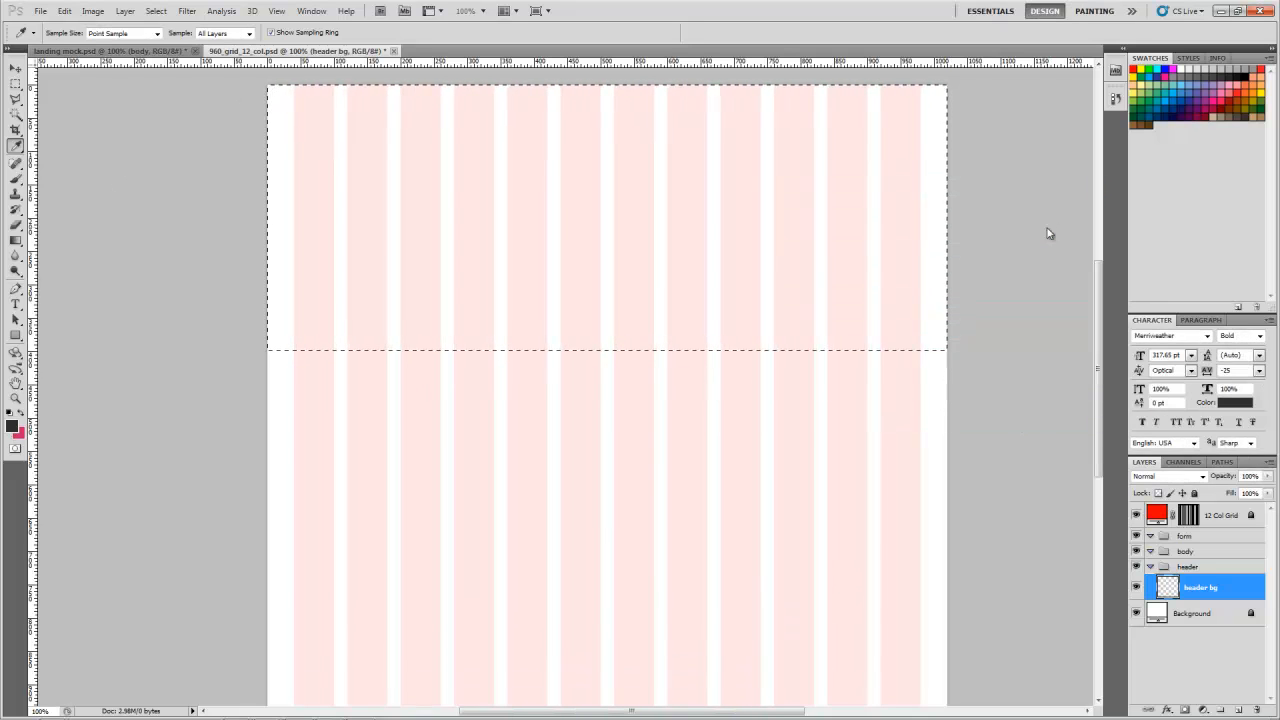
pyautogui.hotkey('alt', 'BackSpace')
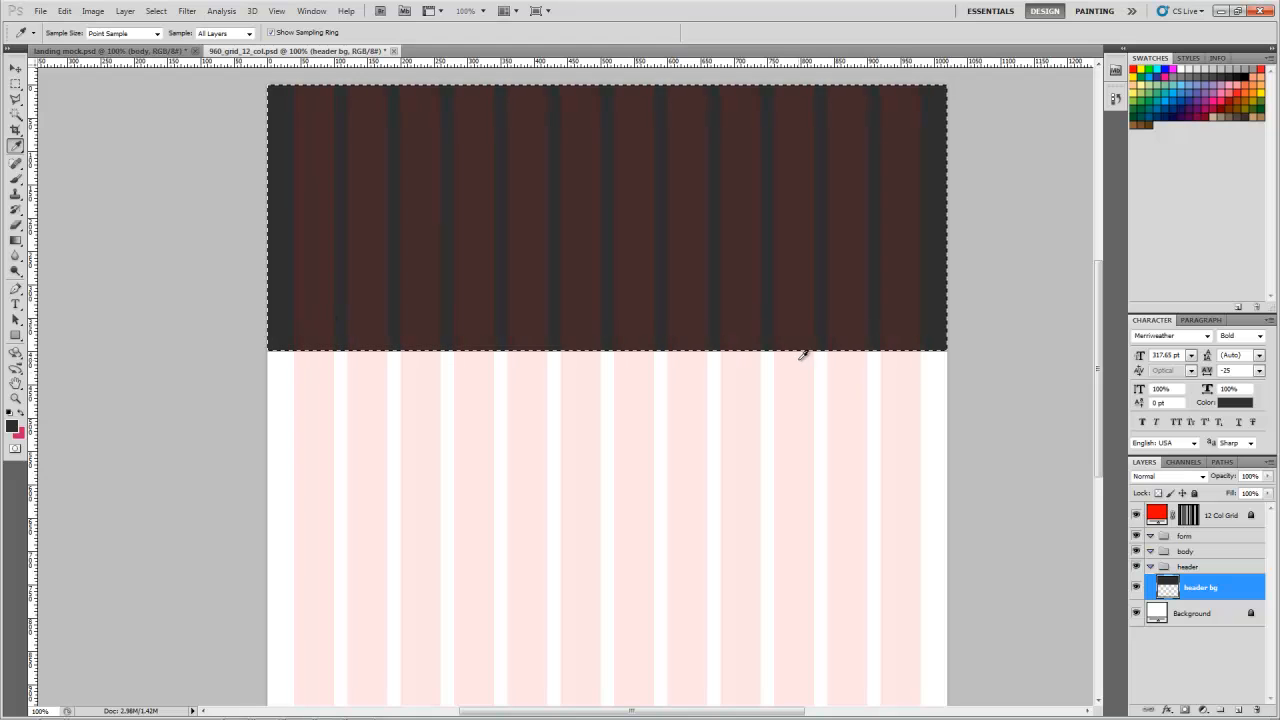
# Step: Add a new layer above header bg in the header group and clear the selection
pyautogui.click(15, 68)
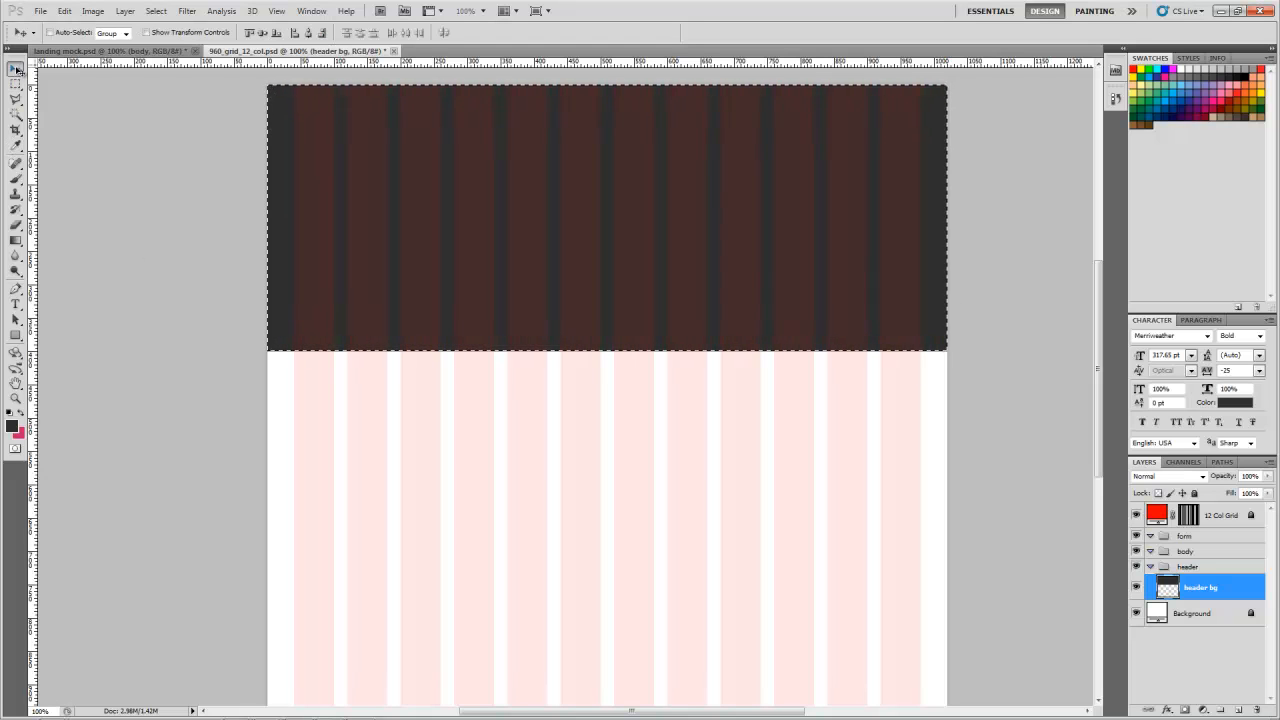
pyautogui.click(1238, 709)
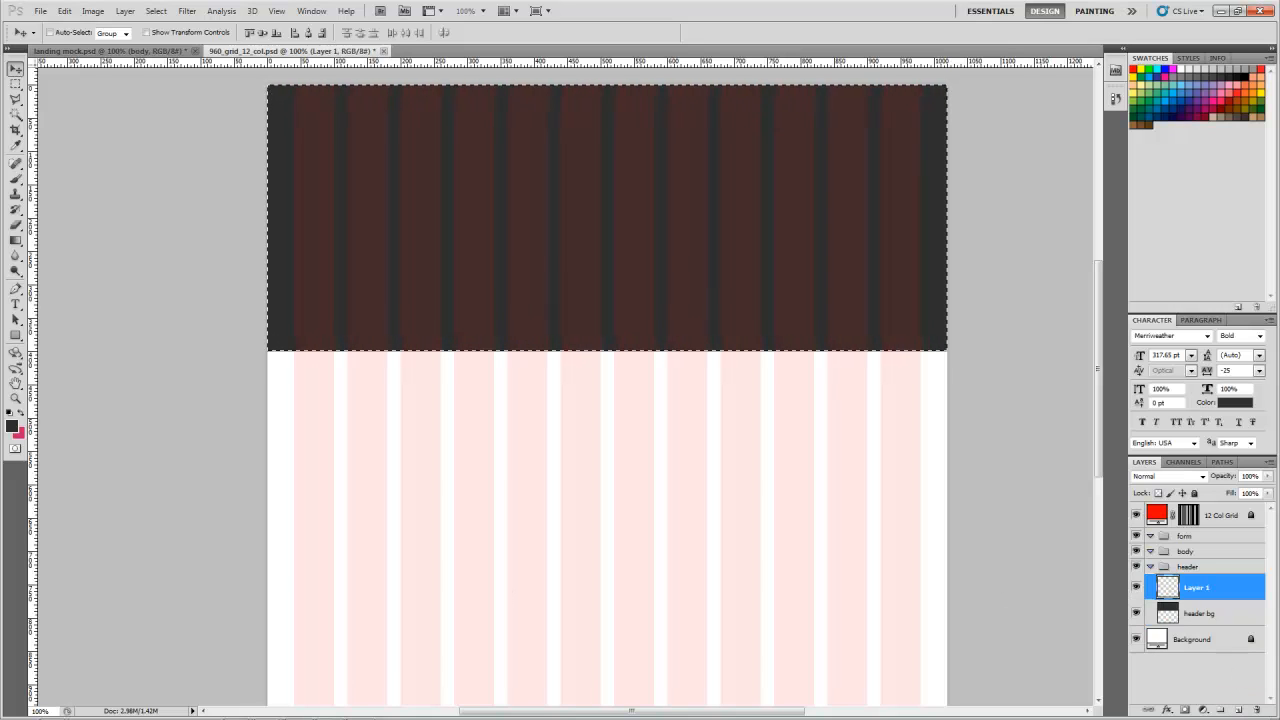
pyautogui.hotkey('ctrl', 'd')
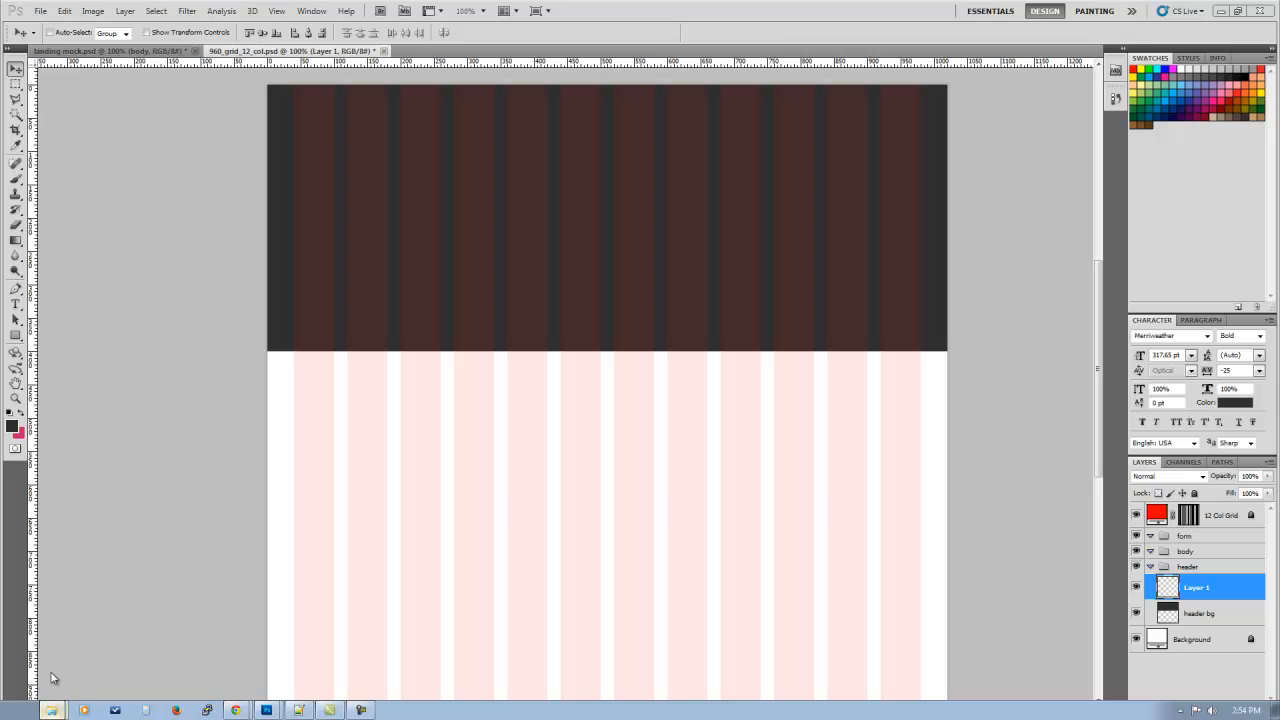
# Step: Open the tweed image from the landing-training images folder as a separate Photoshop document
pyautogui.click(55, 675)
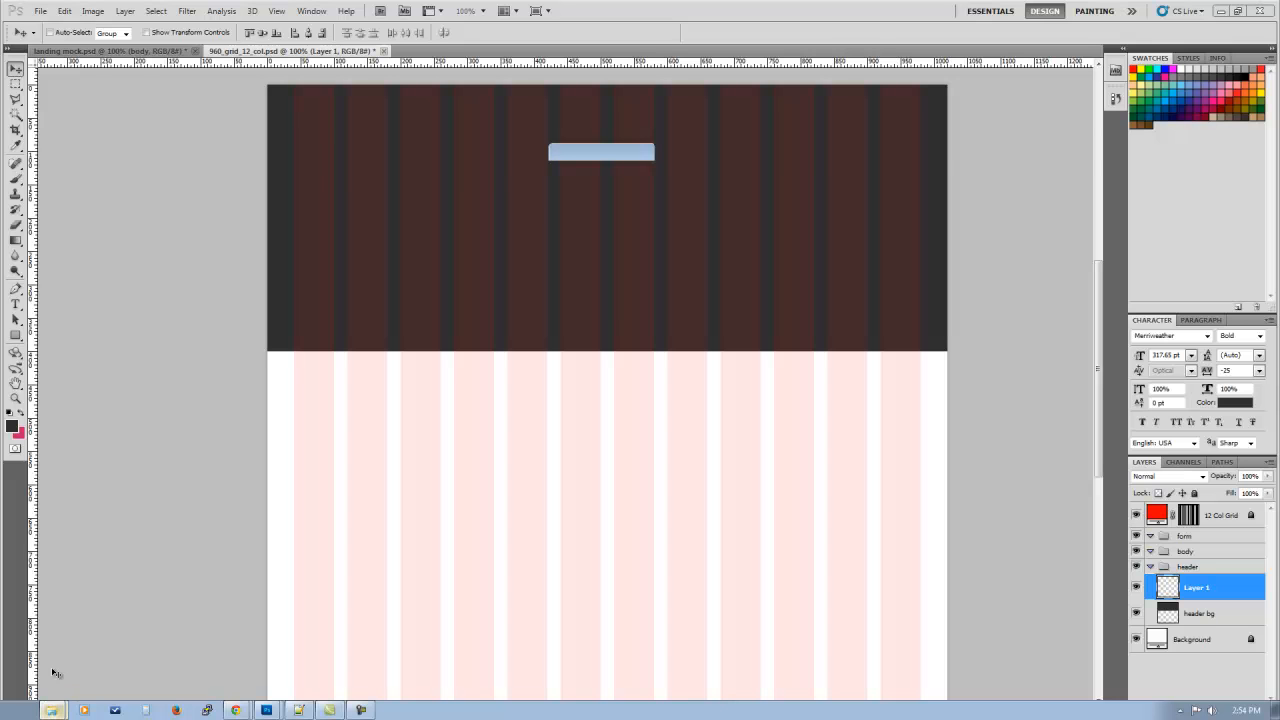
pyautogui.click(938, 425)
pyautogui.click(1007, 249)
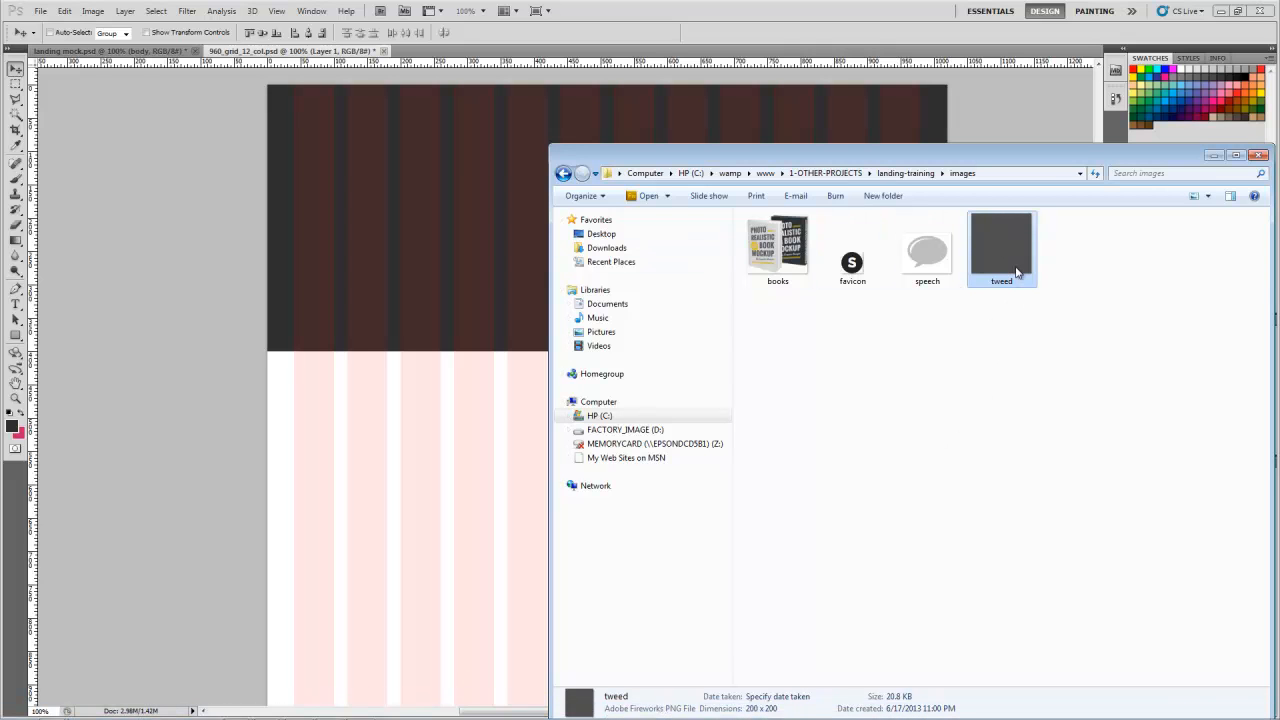
pyautogui.moveTo(1010, 247); pyautogui.dragTo(790, 110)
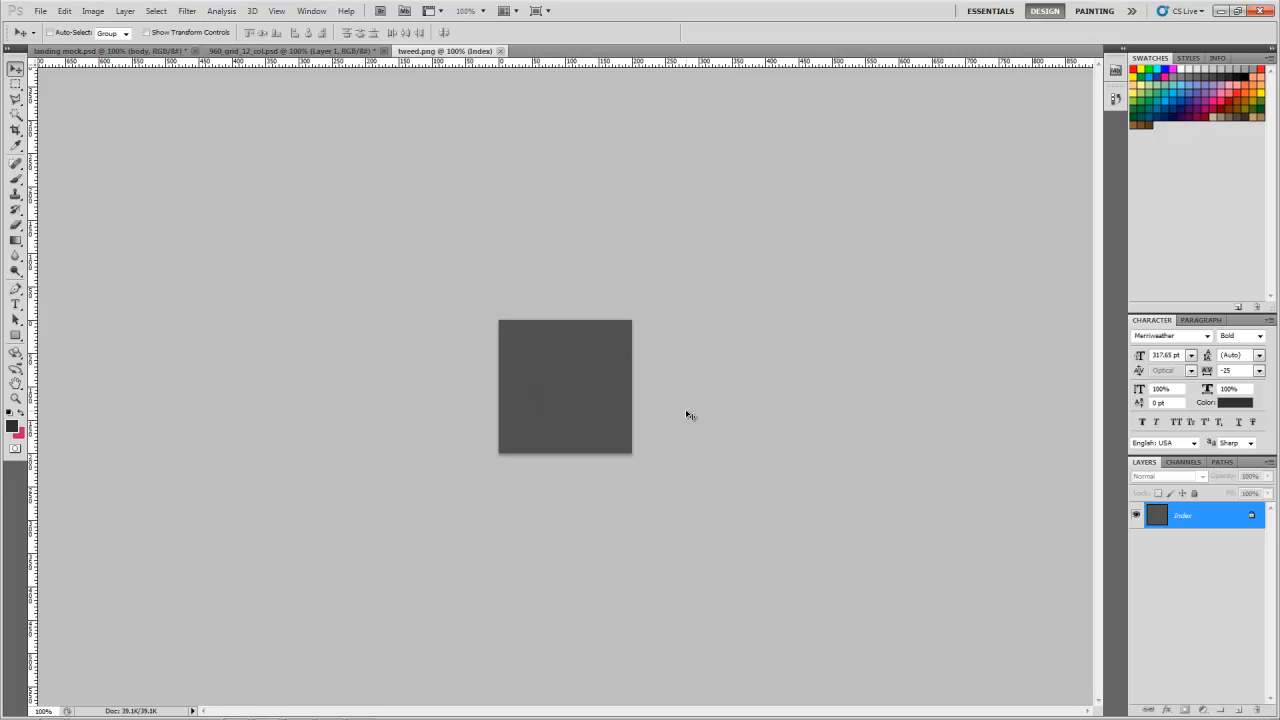
# Step: Convert the tweed.png image to RGB Color mode
pyautogui.moveTo(566, 378); pyautogui.dragTo(550, 438)
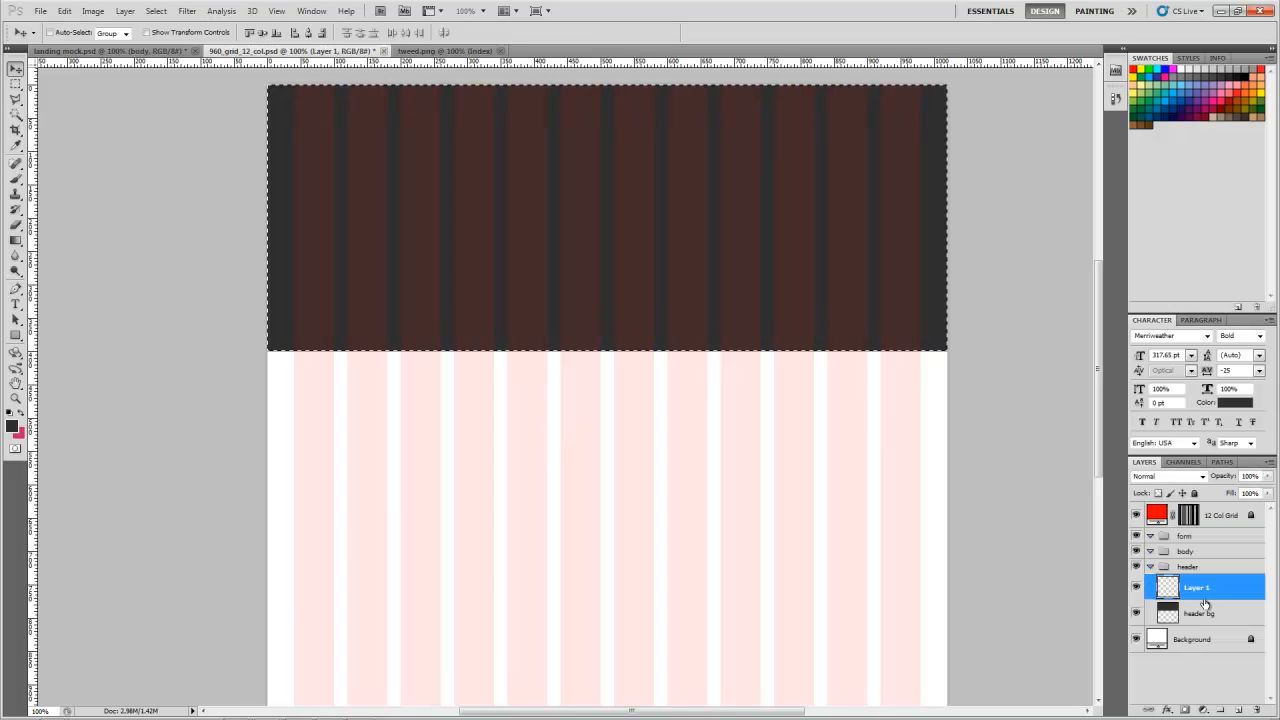
pyautogui.click(437, 51)
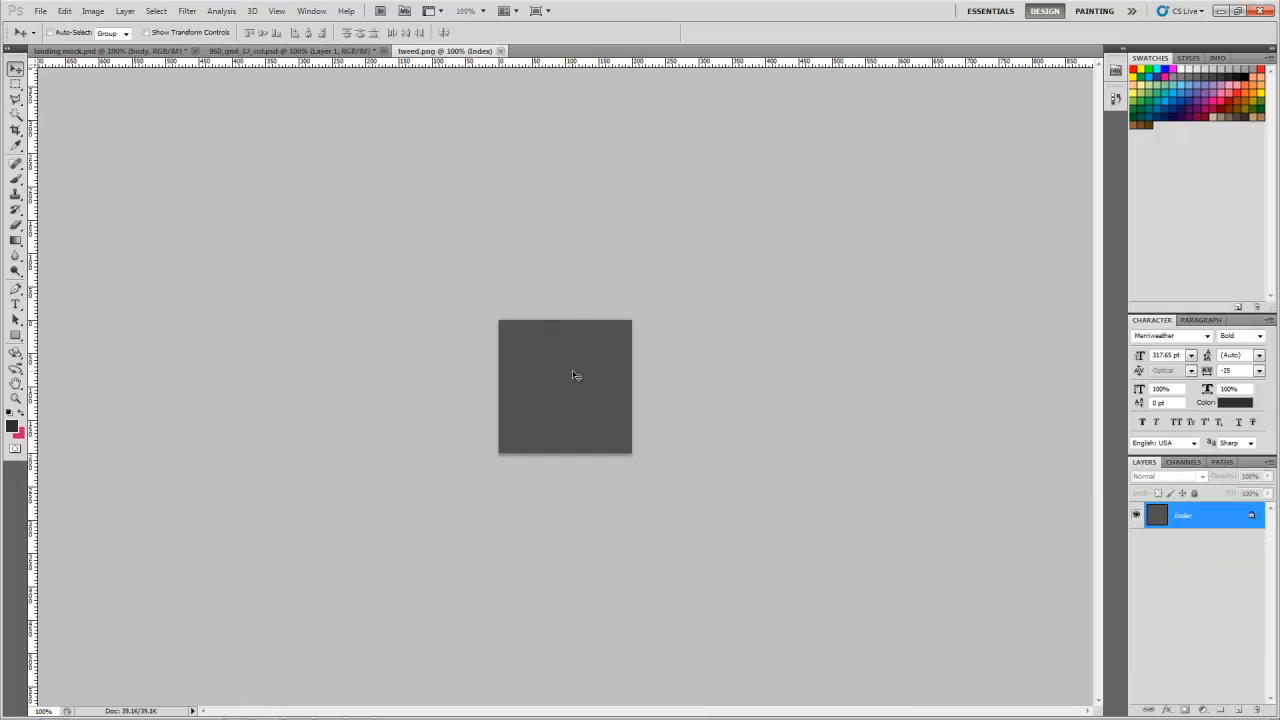
pyautogui.click(94, 12)
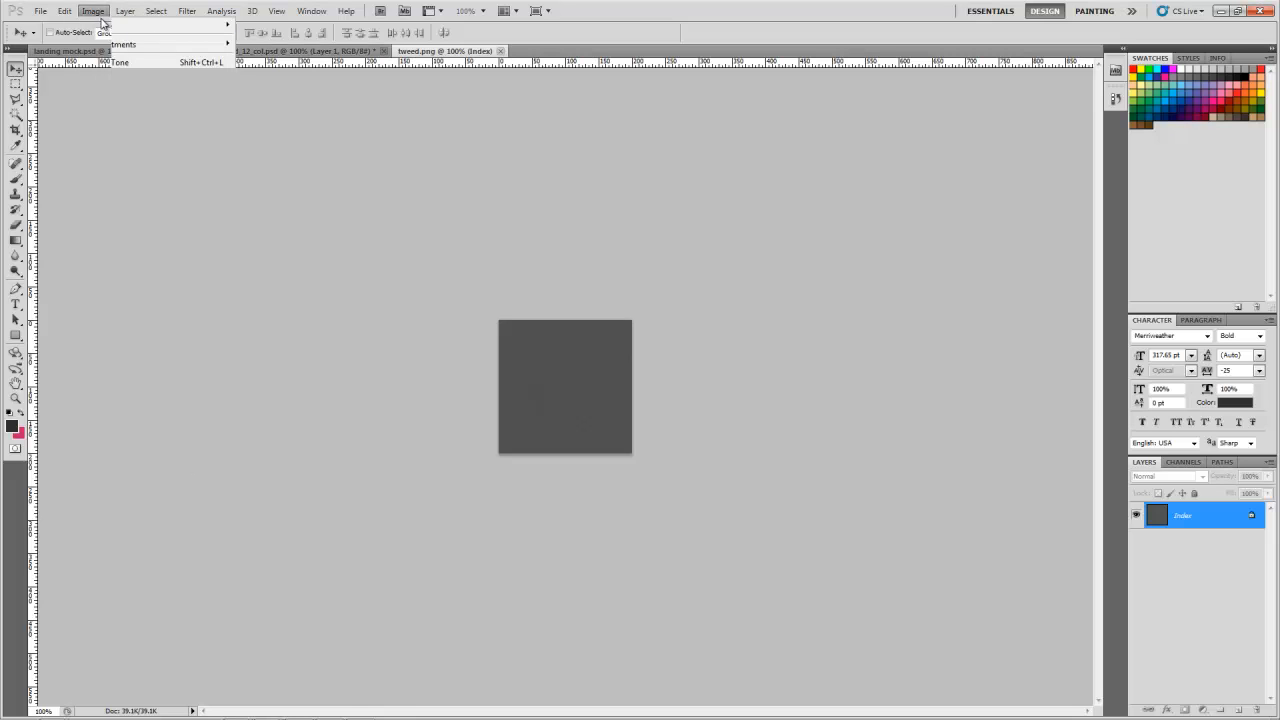
pyautogui.moveTo(112, 28)
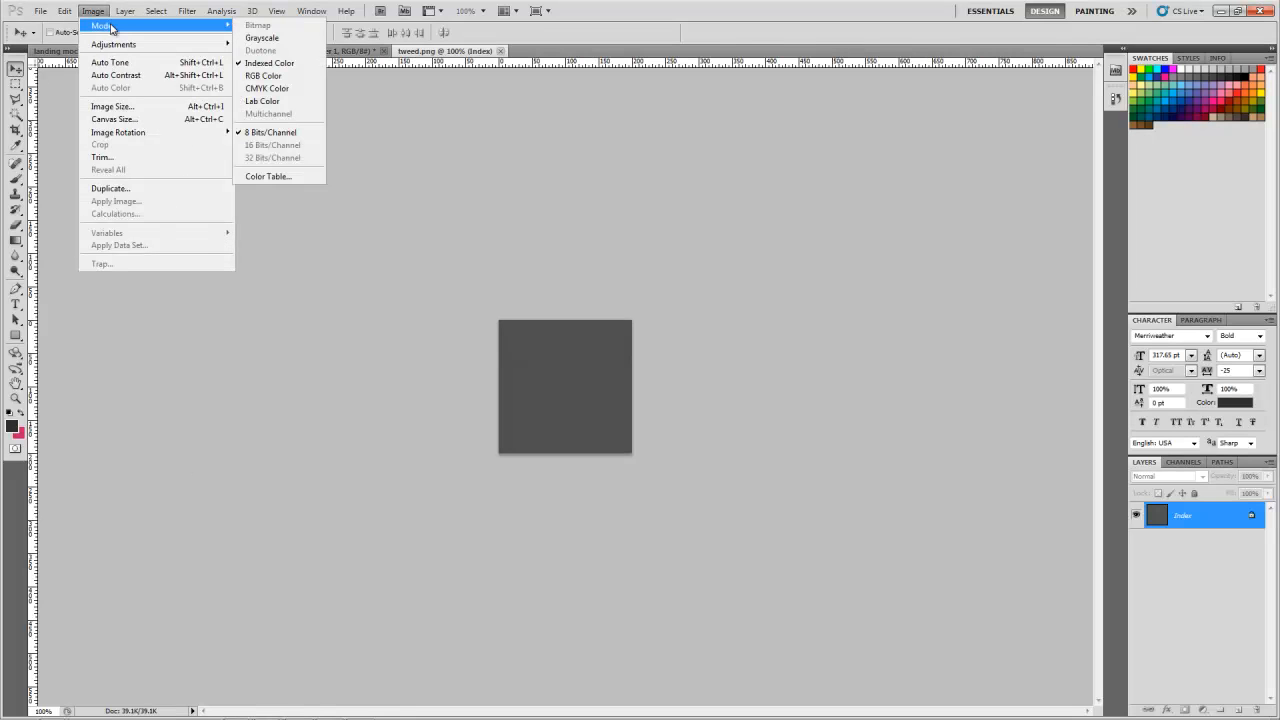
pyautogui.click(293, 78)
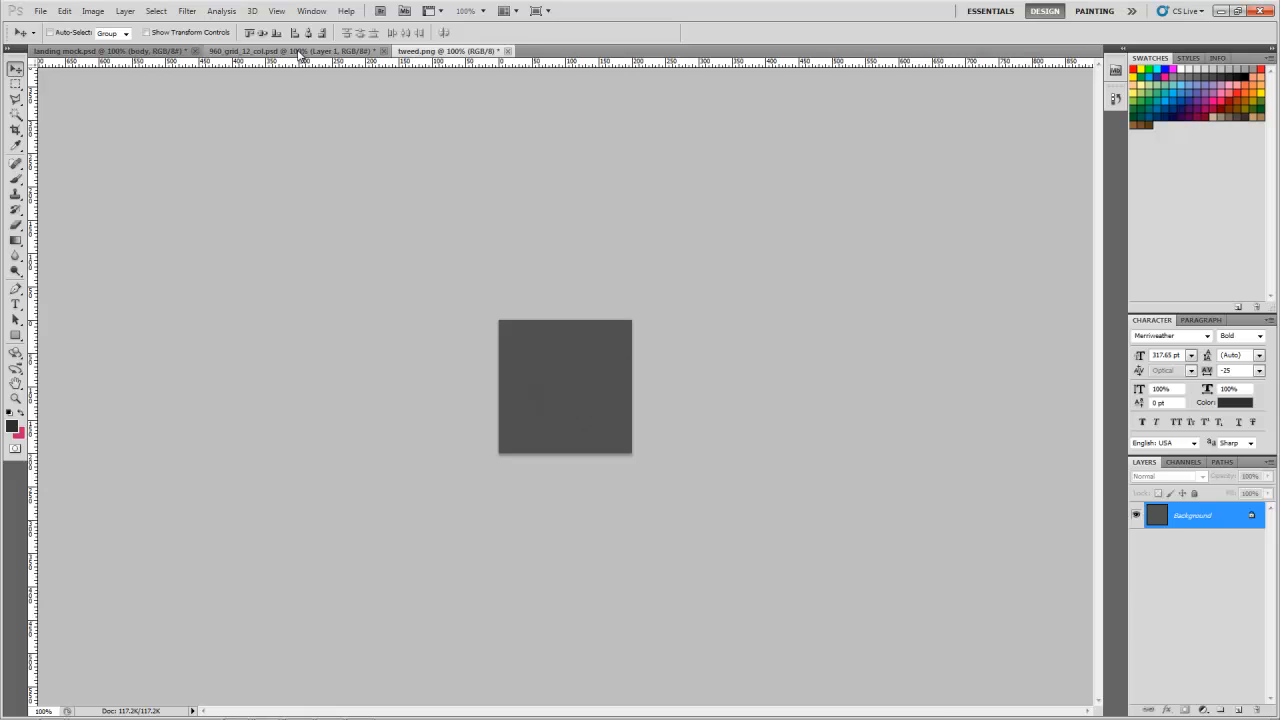
# Step: Copy the tweed texture into the header group of the 960_grid_12_col document as a new layer
pyautogui.click(296, 51)
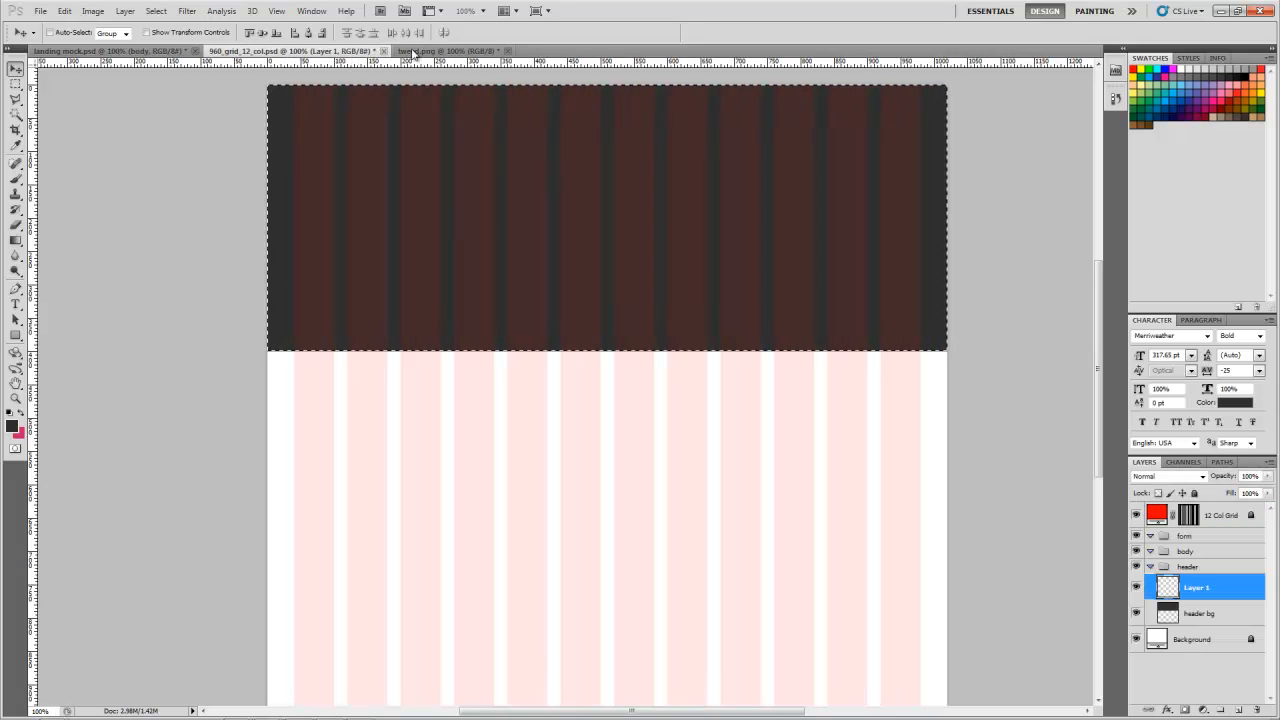
pyautogui.click(481, 52)
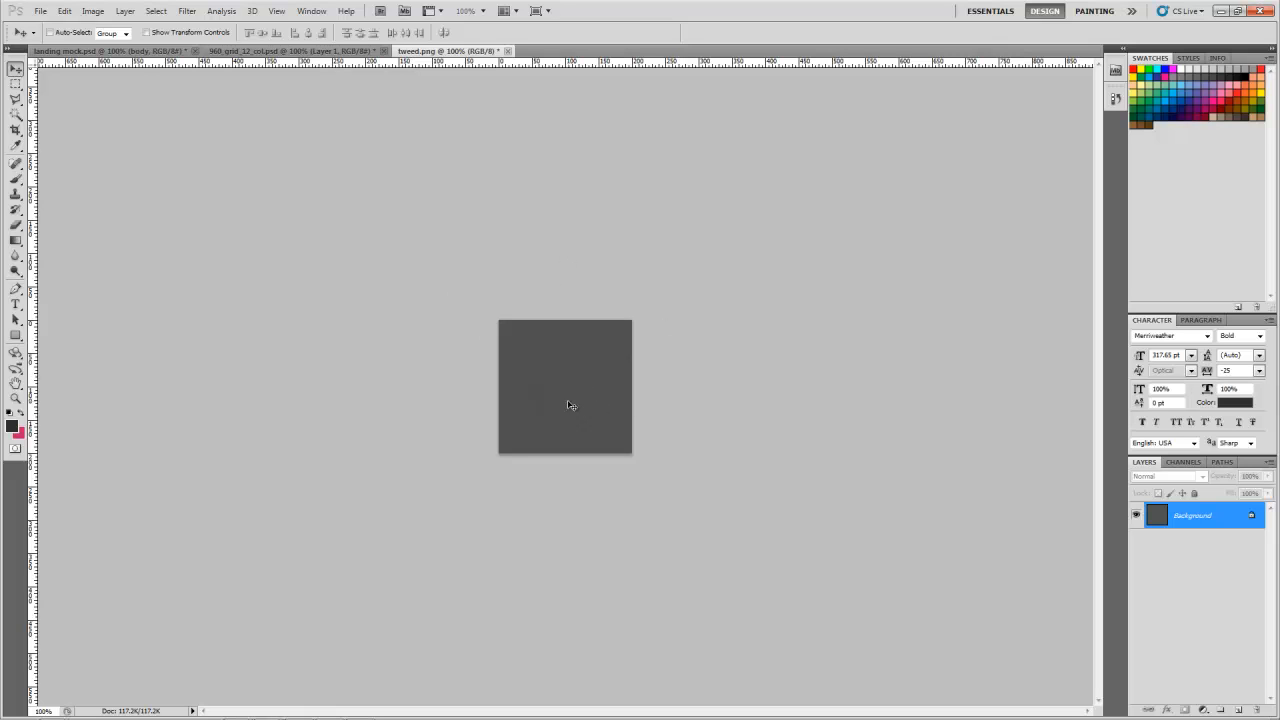
pyautogui.click(344, 51)
pyautogui.hotkey('ctrl', 'v')
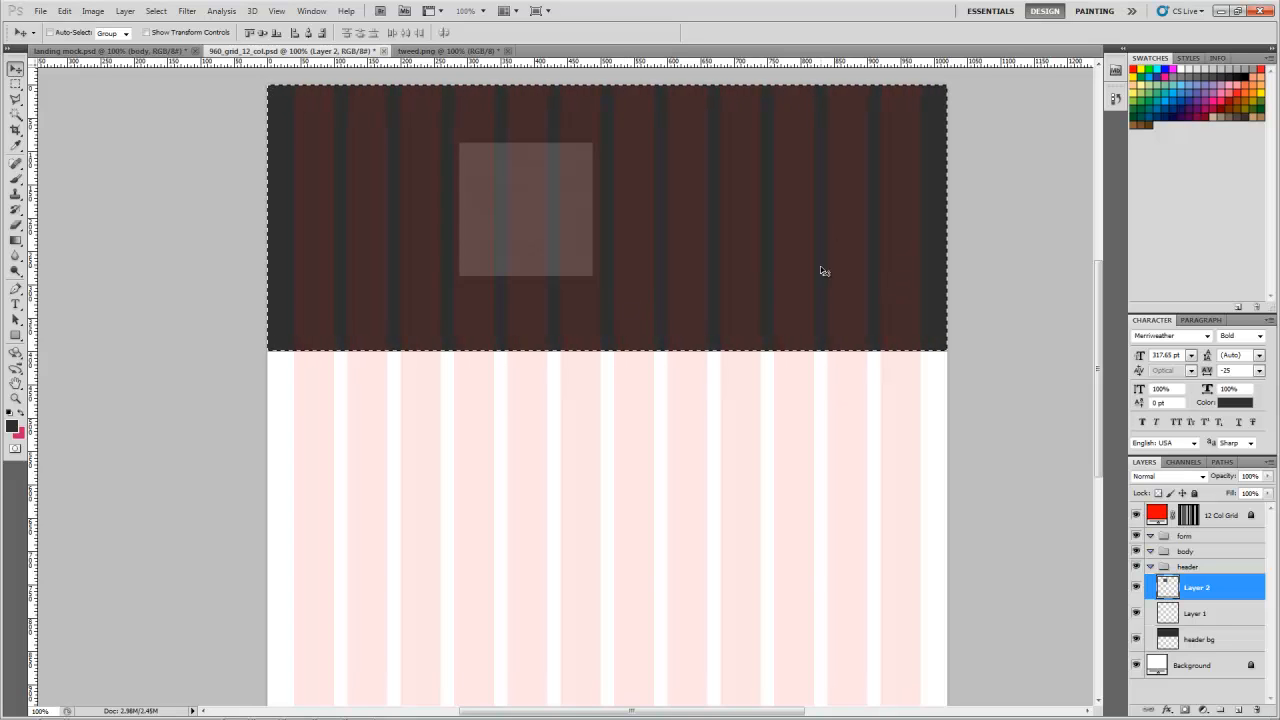
# Step: Hide the 12 Col Grid layer and move the tweed square flush with the page's left edge inside the header
pyautogui.hotkey('ctrl', 'd')
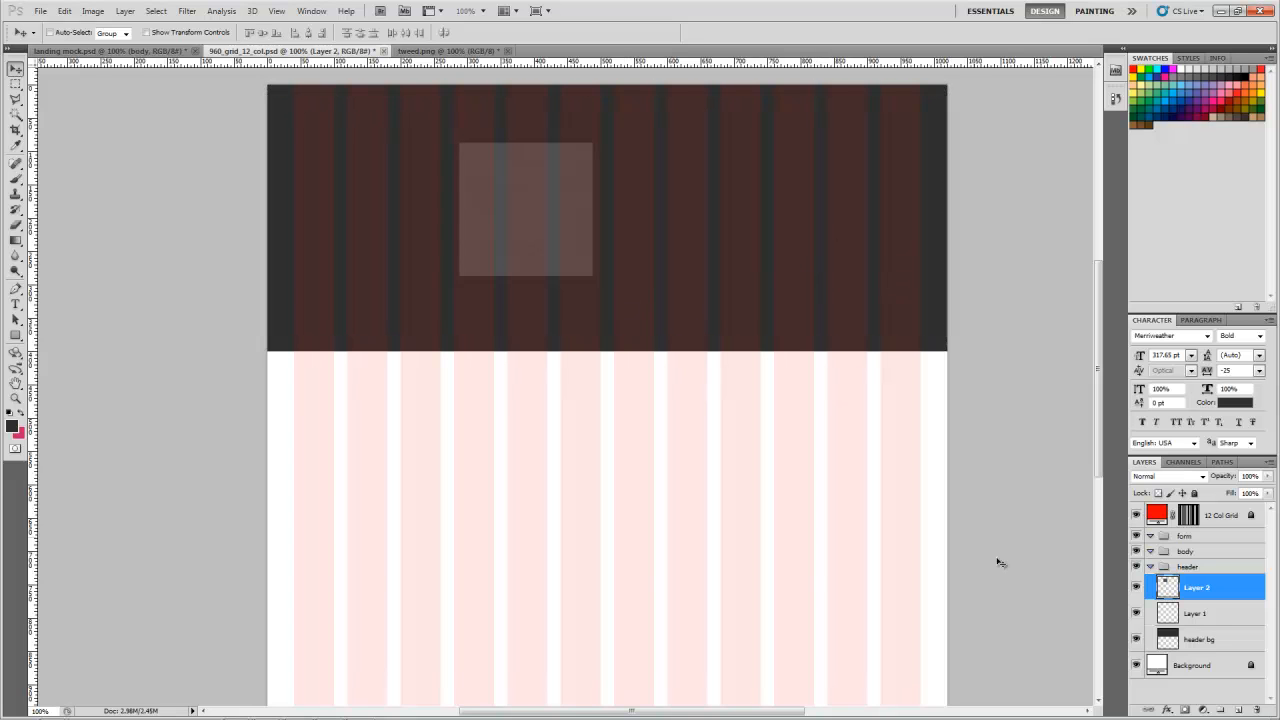
pyautogui.click(1136, 515)
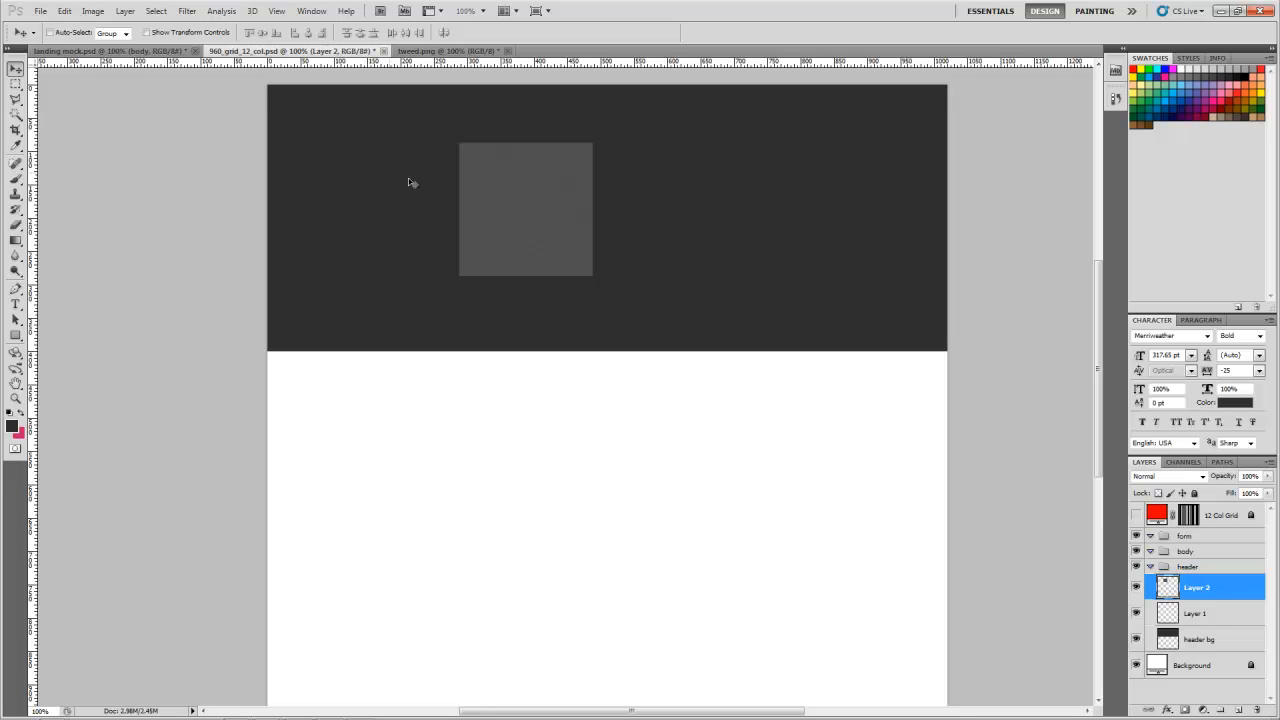
pyautogui.moveTo(545, 214); pyautogui.dragTo(354, 194)
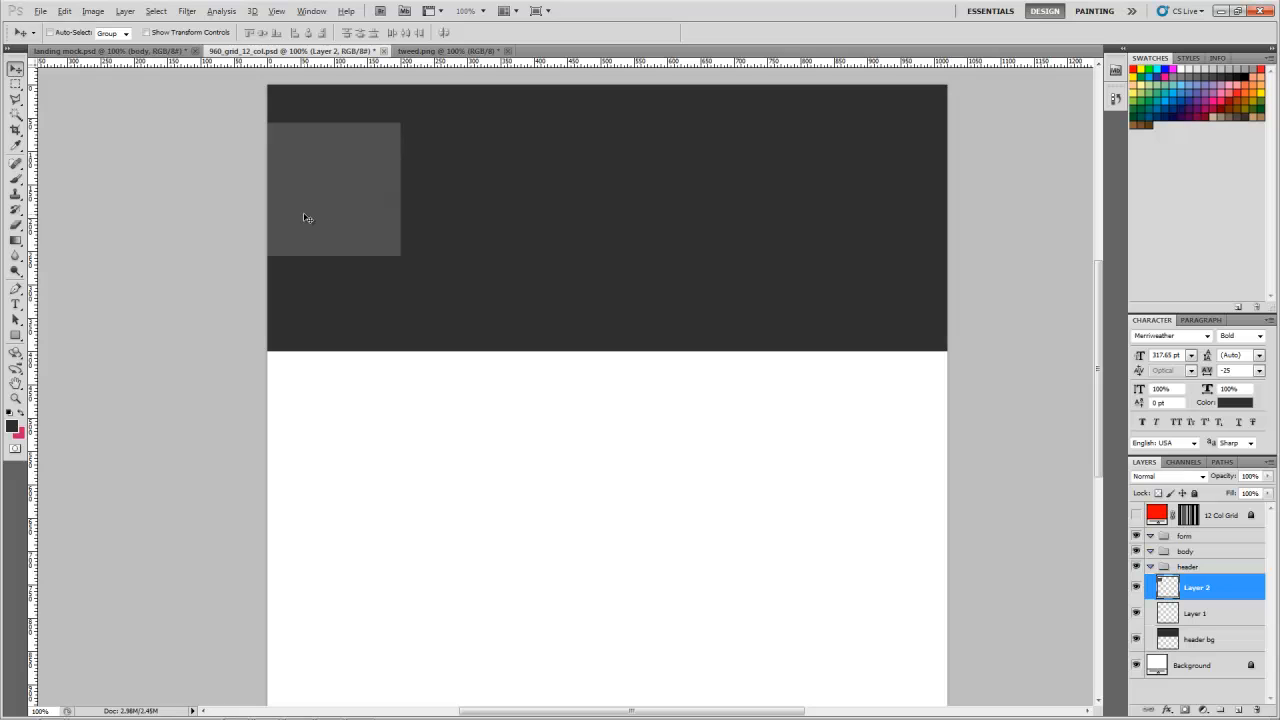
# Step: Duplicate the tweed square beside the original, and duplicate that pair to form a seamless row of four squares
pyautogui.press('alt')
pyautogui.press('alt')
pyautogui.moveTo(312, 196); pyautogui.dragTo(449, 196)
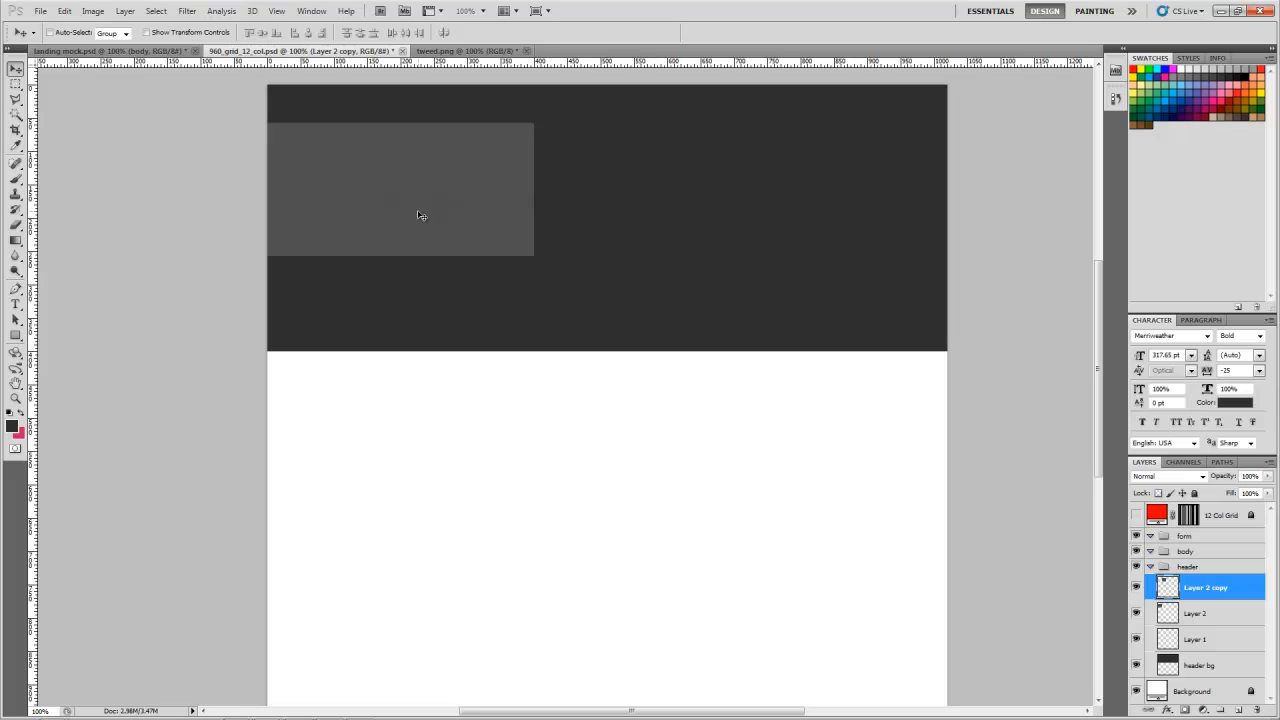
pyautogui.keyDown('shift'); pyautogui.click(1199, 622); pyautogui.keyUp('shift')
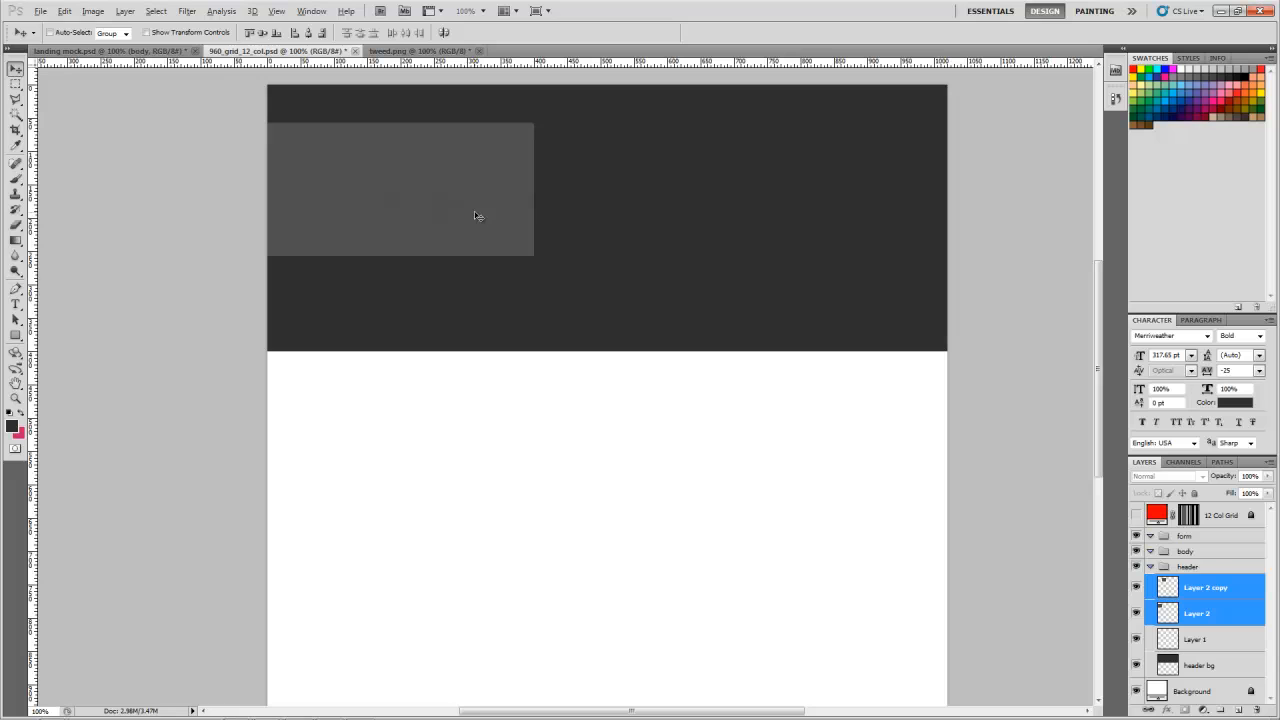
pyautogui.moveTo(459, 208); pyautogui.dragTo(730, 209)
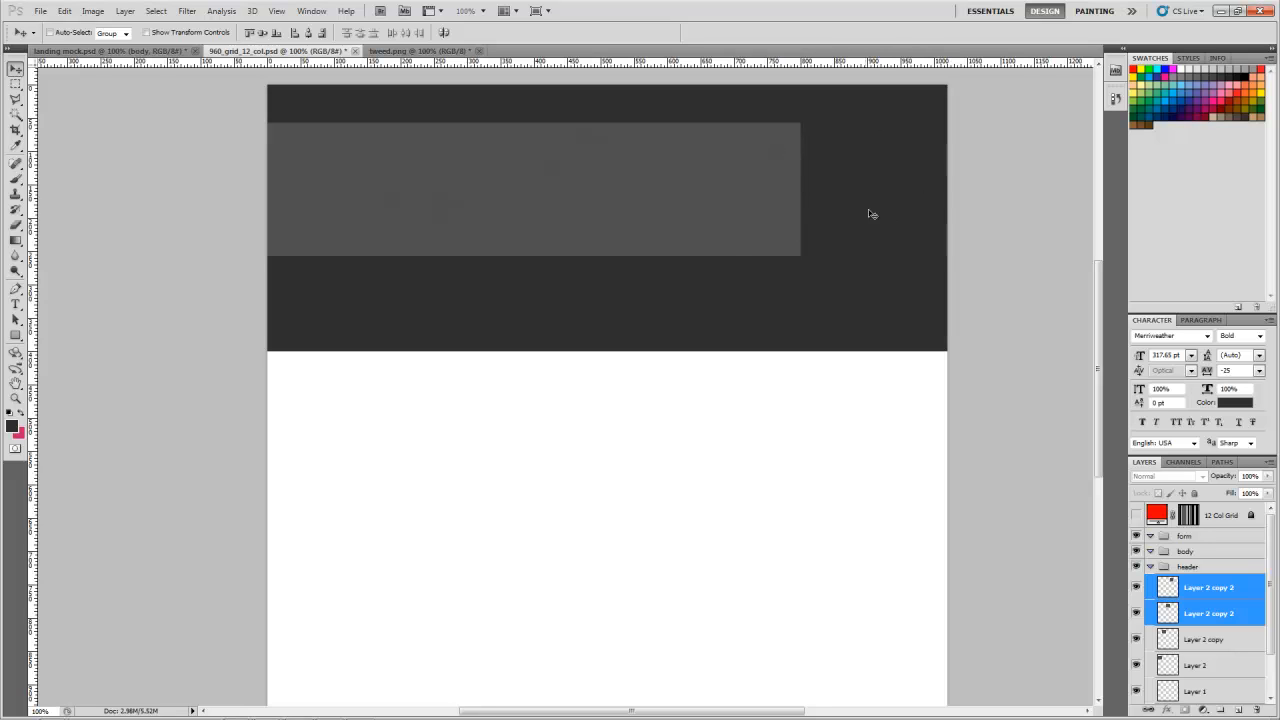
# Step: Duplicate the last tweed square twice more to the right so the texture strip spans the full header width
pyautogui.click(1177, 595)
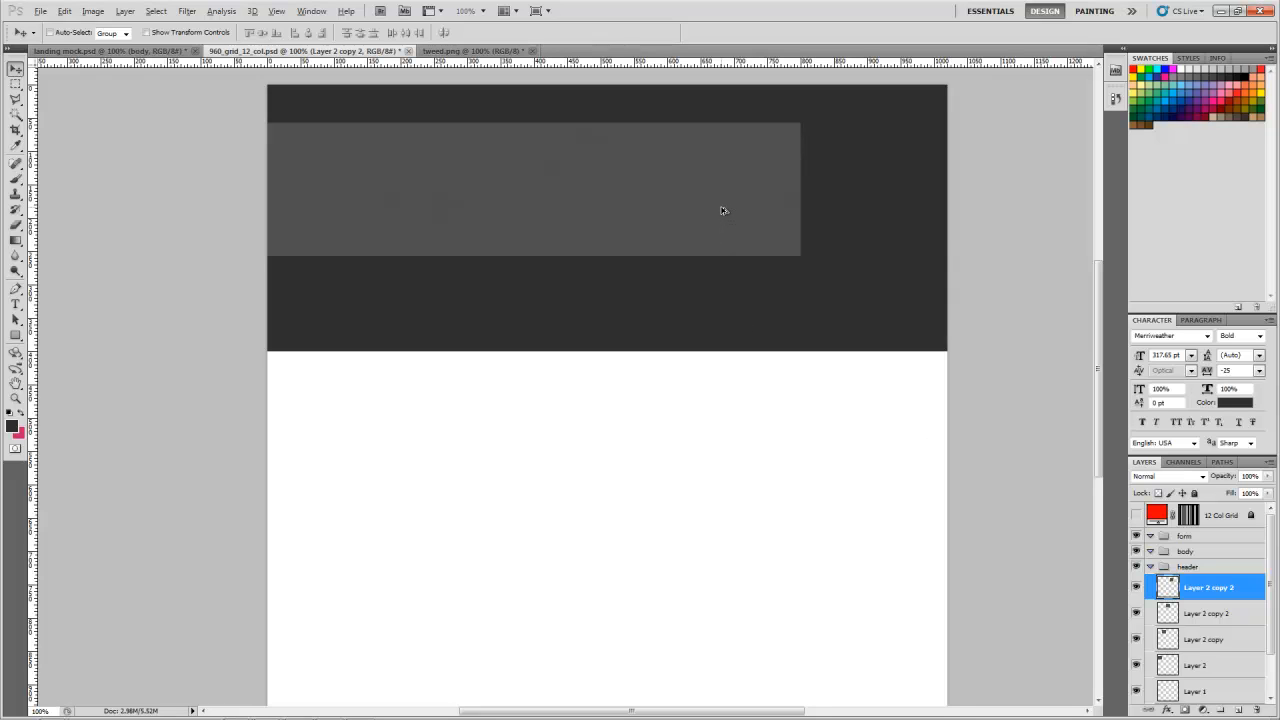
pyautogui.moveTo(717, 207); pyautogui.dragTo(854, 207)
pyautogui.hotkey('ctrl', 'j')
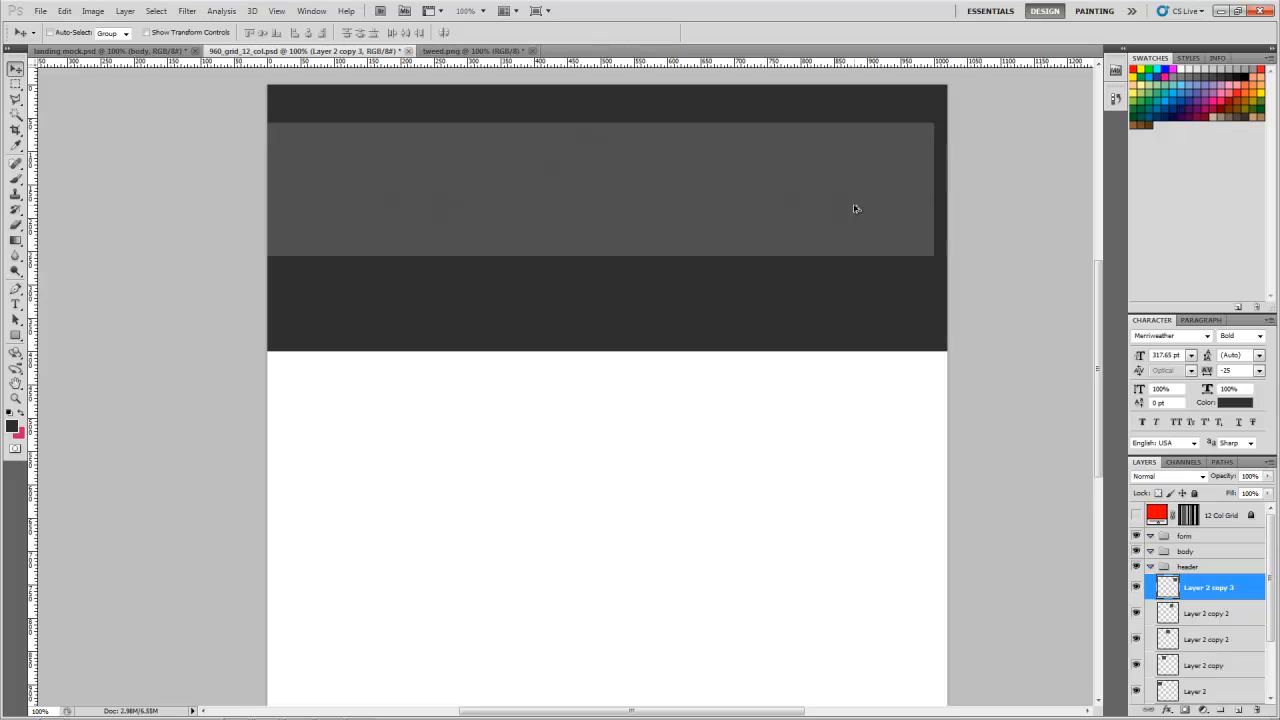
pyautogui.moveTo(856, 212); pyautogui.dragTo(990, 207)
pyautogui.hotkey('ctrl', 'j')
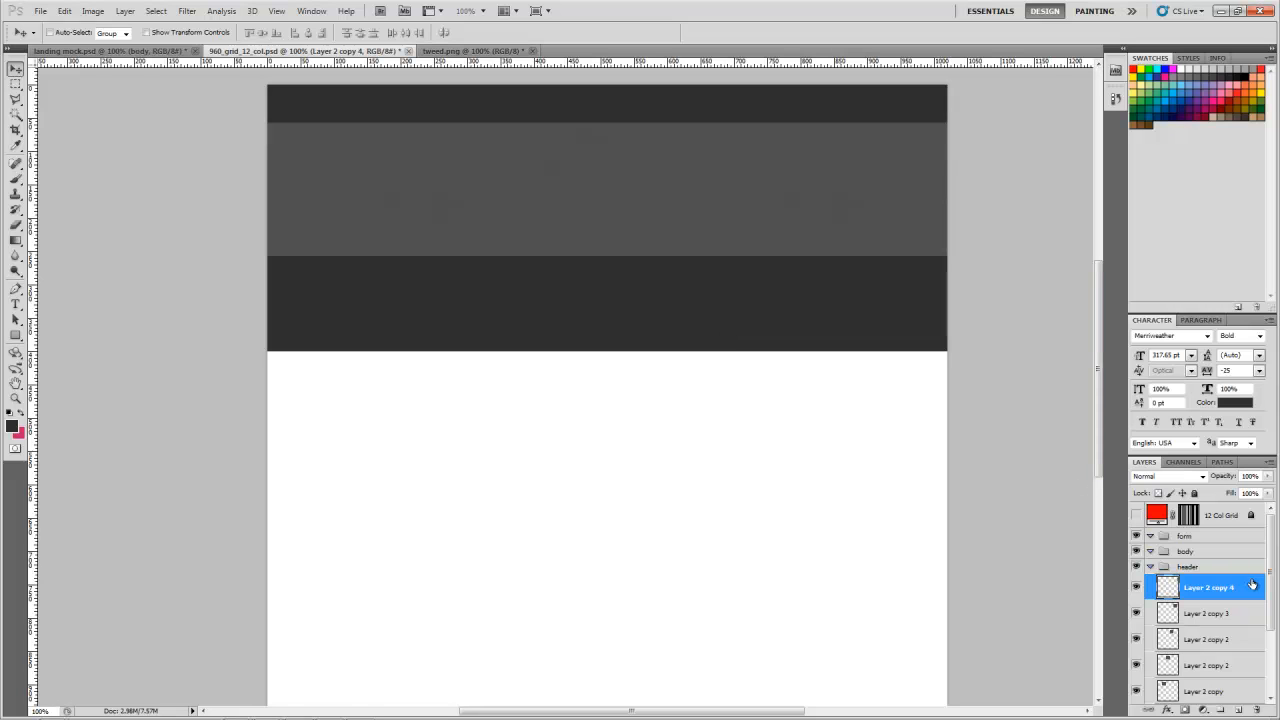
pyautogui.scroll(-4, 1240, 630)
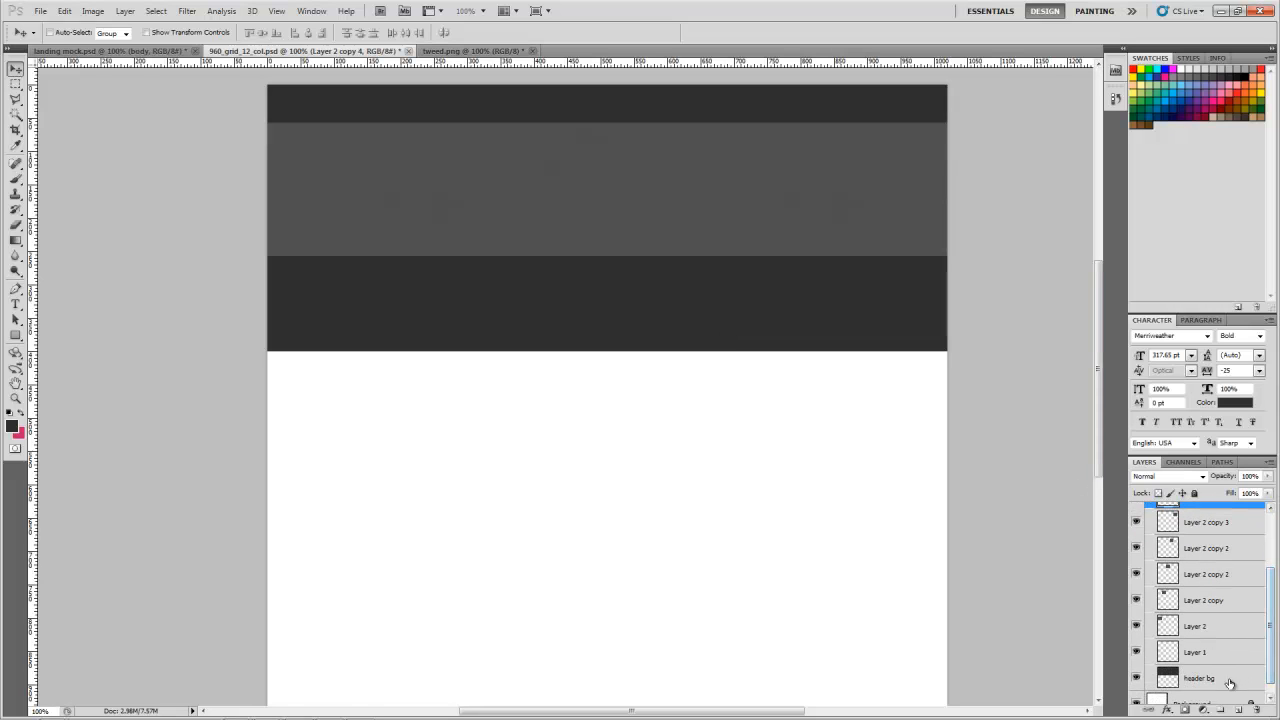
# Step: Stretch the header bg layer downward with Free Transform to about 565 px tall, keeping its upper edge in place
pyautogui.click(1228, 682)
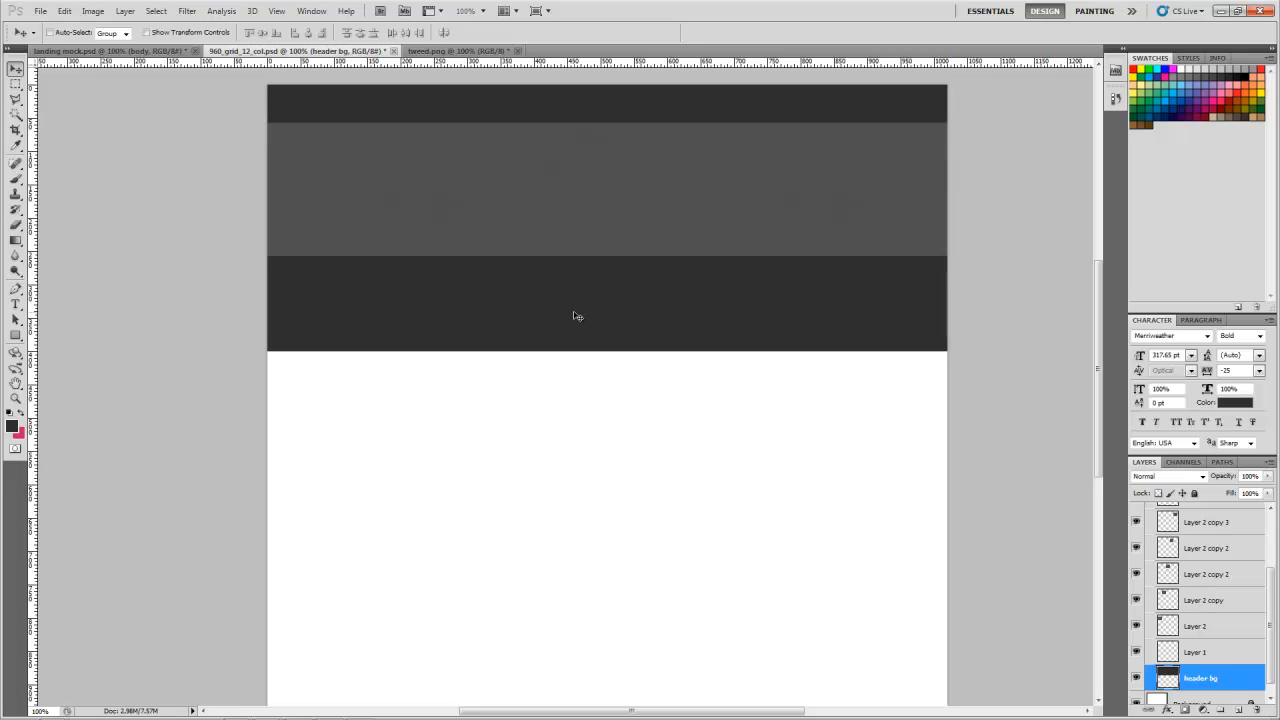
pyautogui.hotkey('ctrl', 't')
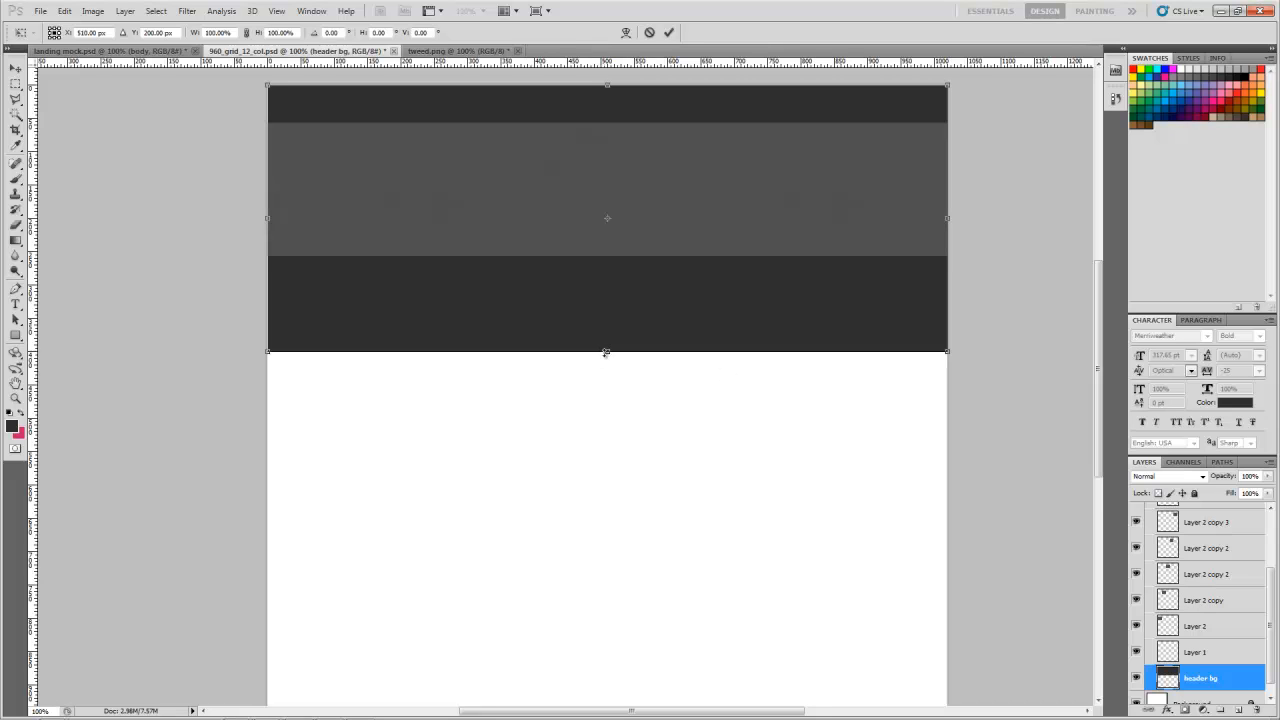
pyautogui.moveTo(607, 353); pyautogui.dragTo(601, 416)
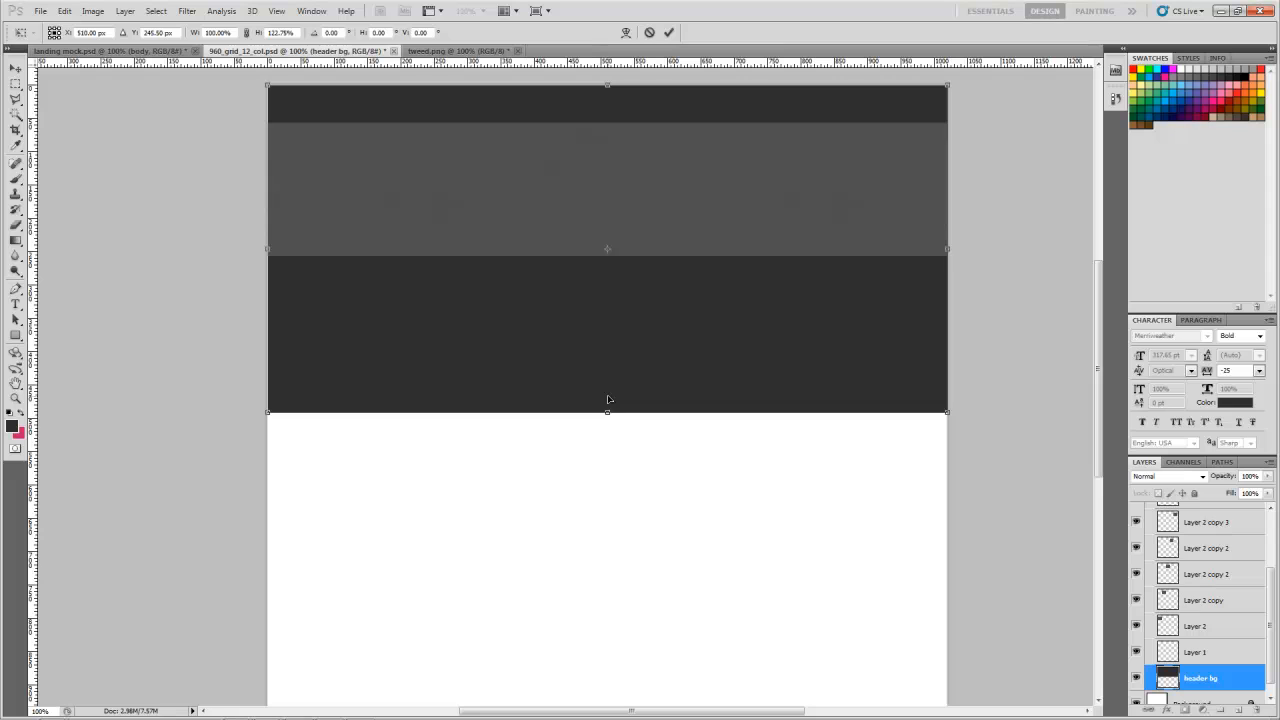
pyautogui.moveTo(606, 414); pyautogui.dragTo(606, 463)
pyautogui.press('Return')
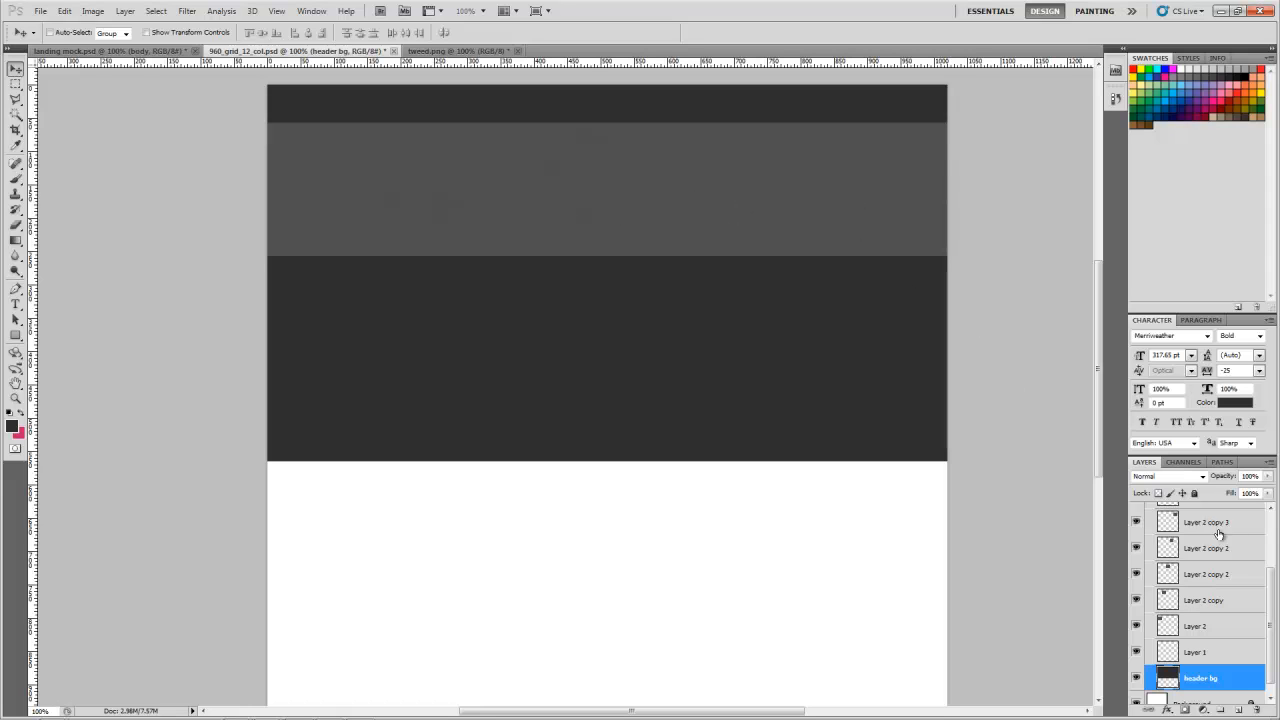
# Step: Select the six tweed layers from Layer 2 through Layer 2 copy 4 and duplicate the row directly beneath the original
pyautogui.moveTo(1274, 577); pyautogui.dragTo(1276, 540)
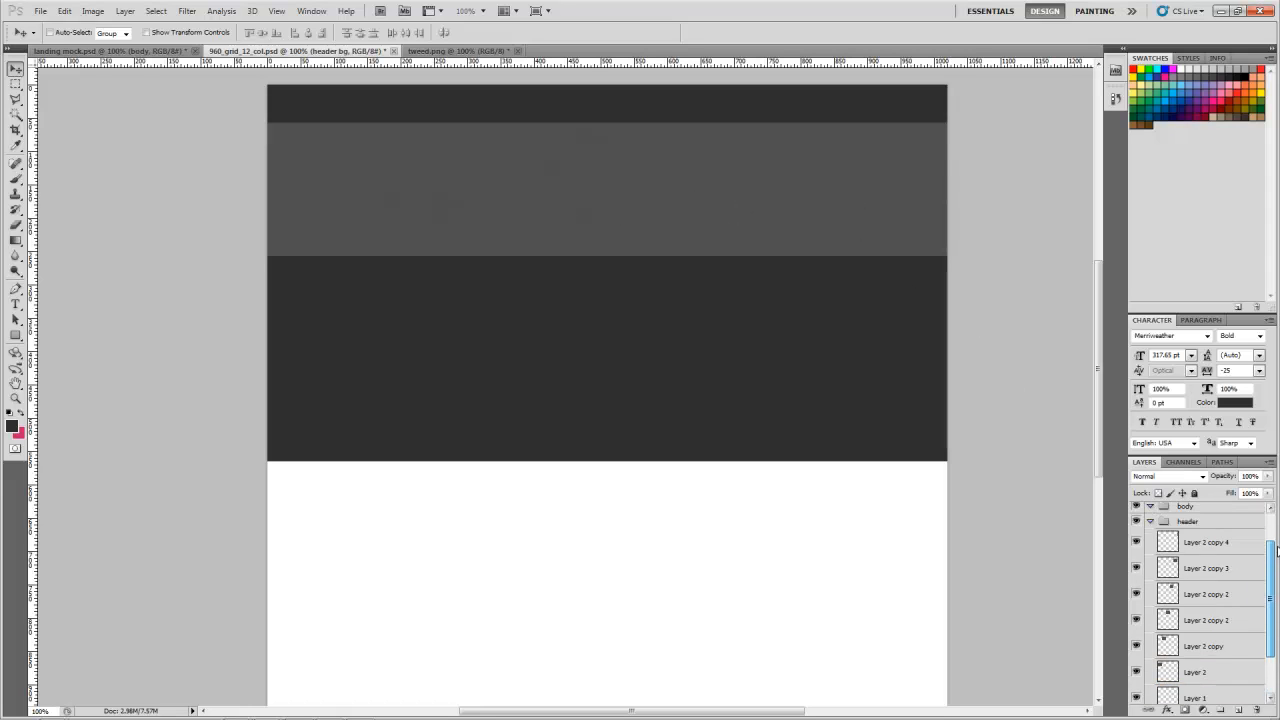
pyautogui.click(1239, 550)
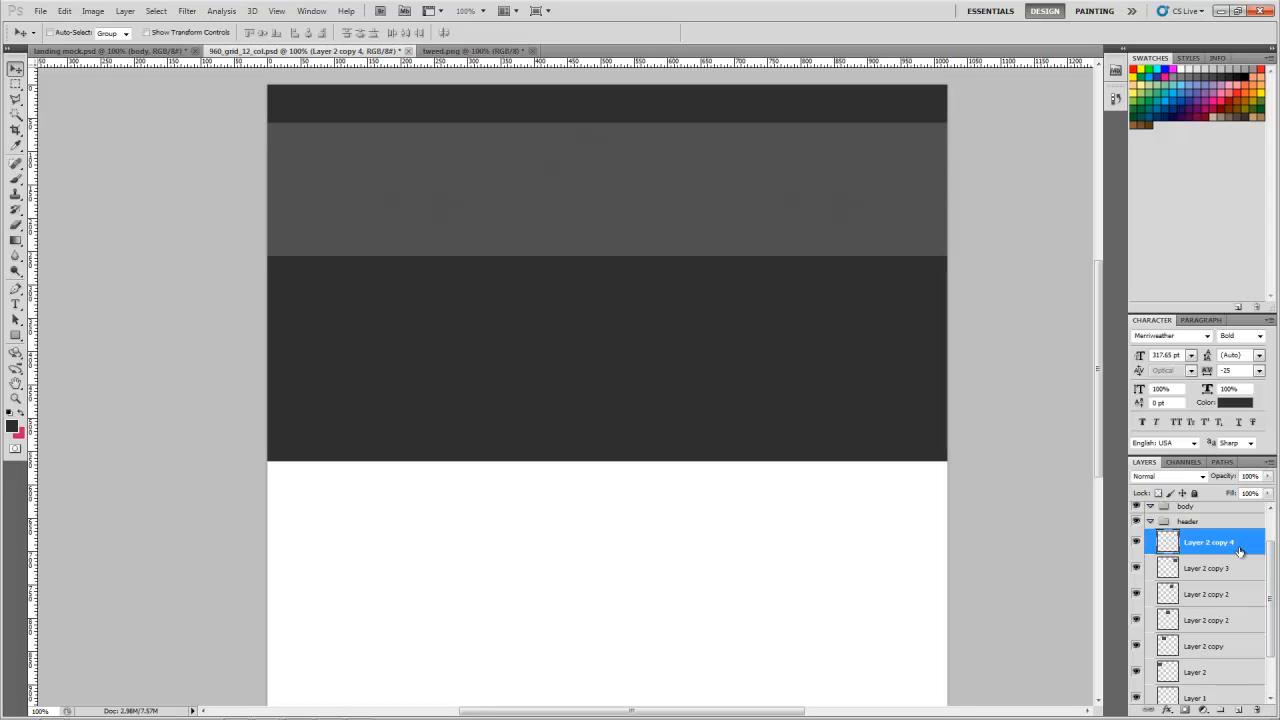
pyautogui.scroll(-1, 1239, 550)
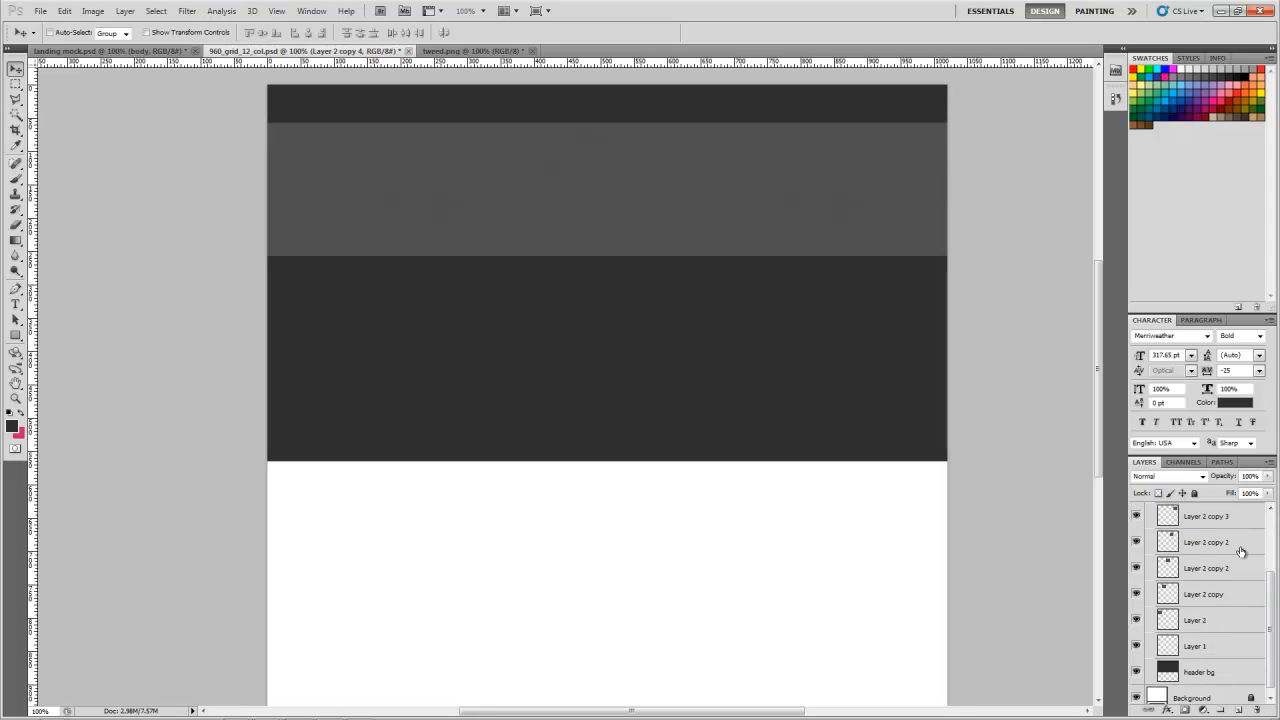
pyautogui.keyDown('shift'); pyautogui.click(1201, 624); pyautogui.keyUp('shift')
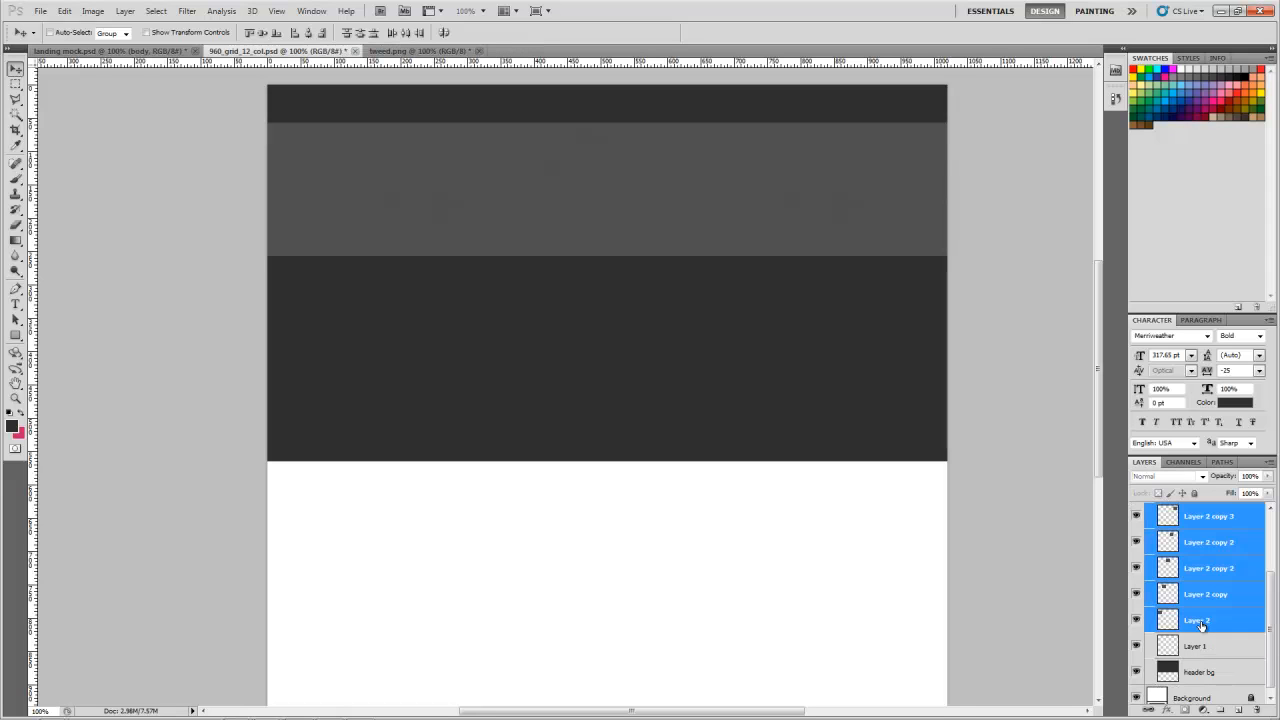
pyautogui.scroll(1, 1228, 600)
pyautogui.click(1233, 542)
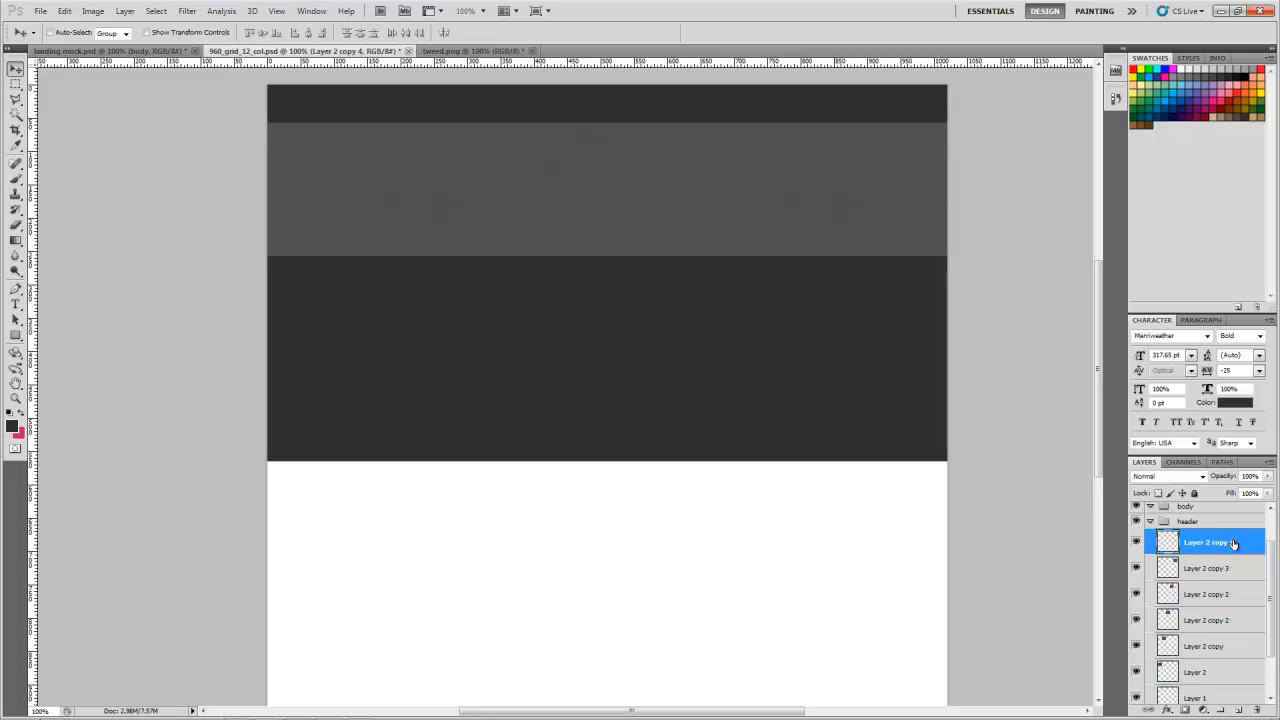
pyautogui.scroll(-1, 1233, 542)
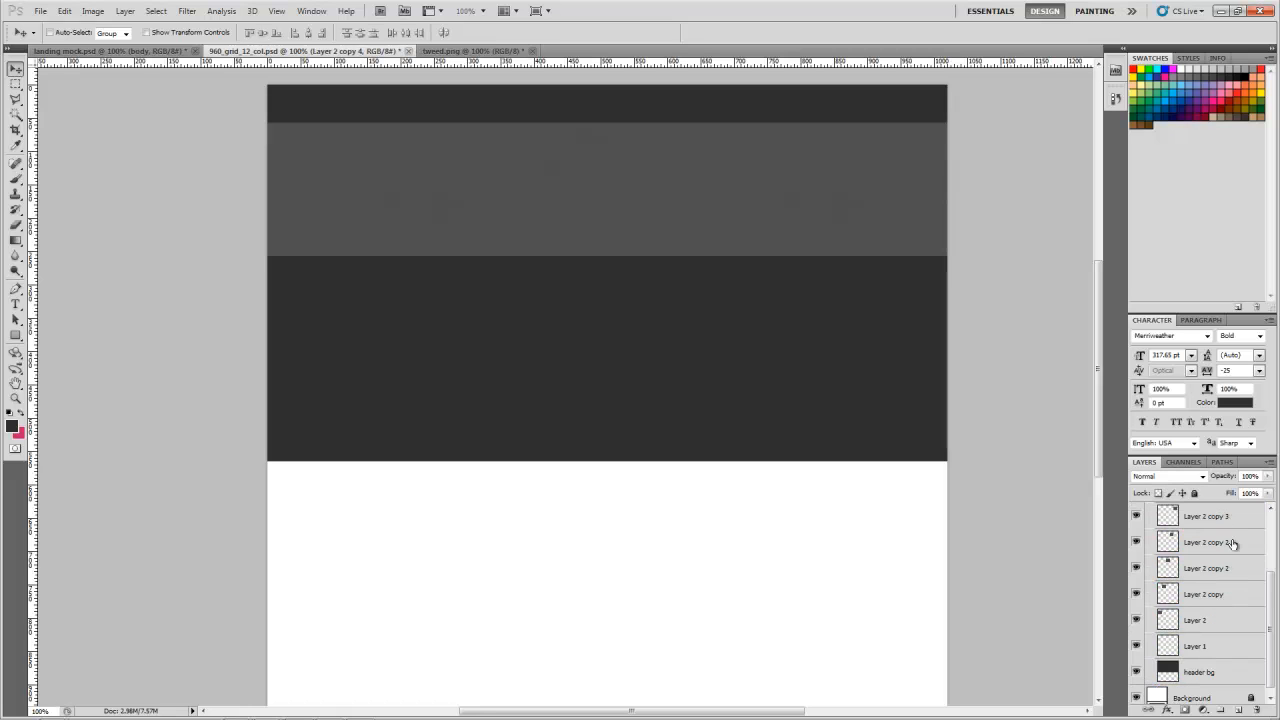
pyautogui.keyDown('shift'); pyautogui.click(1206, 622); pyautogui.keyUp('shift')
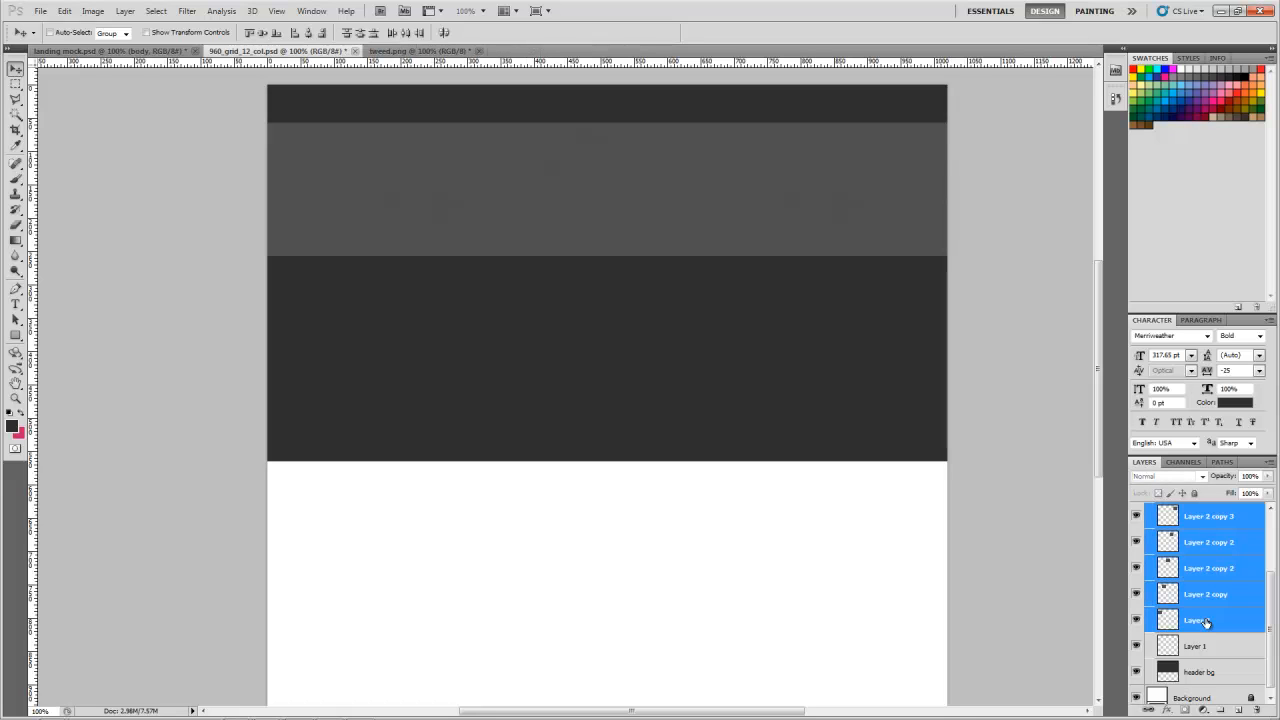
pyautogui.scroll(1, 1236, 600)
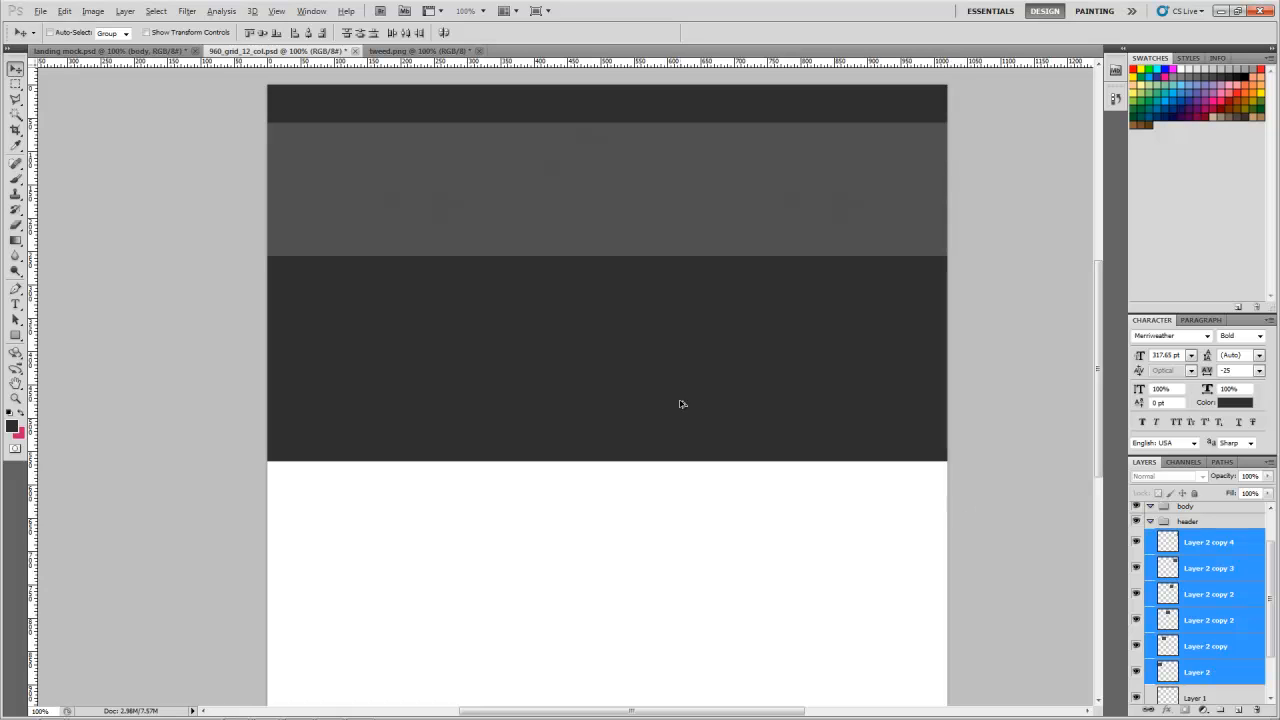
pyautogui.moveTo(592, 224); pyautogui.dragTo(556, 361)
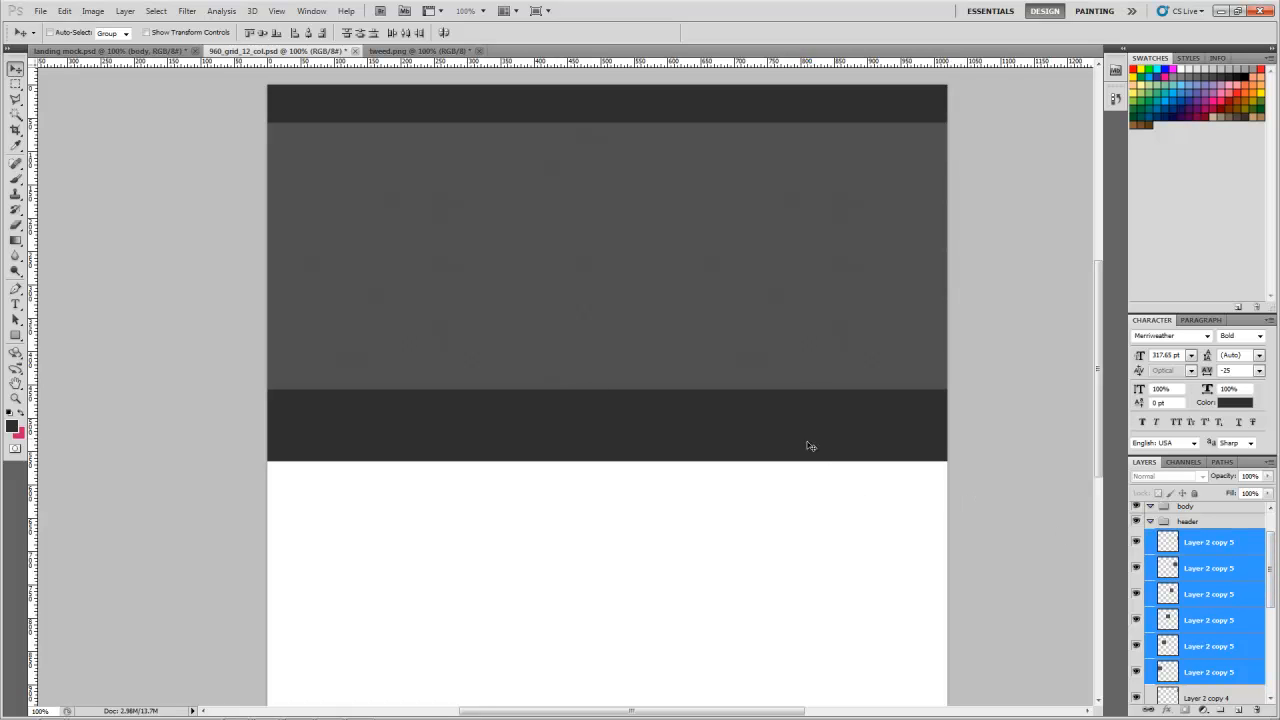
# Step: Place a horizontal guide near the tweed texture's upper edge and hide all guides
pyautogui.moveTo(287, 63); pyautogui.dragTo(277, 119)
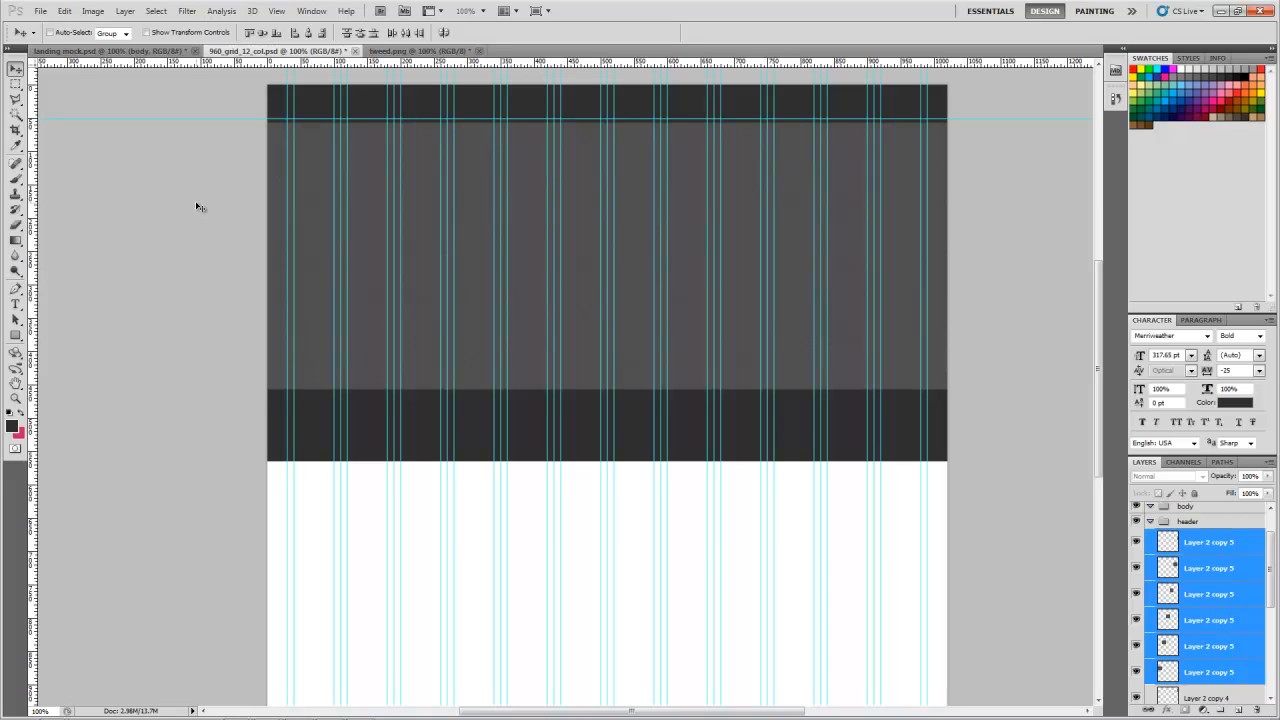
pyautogui.click(277, 11)
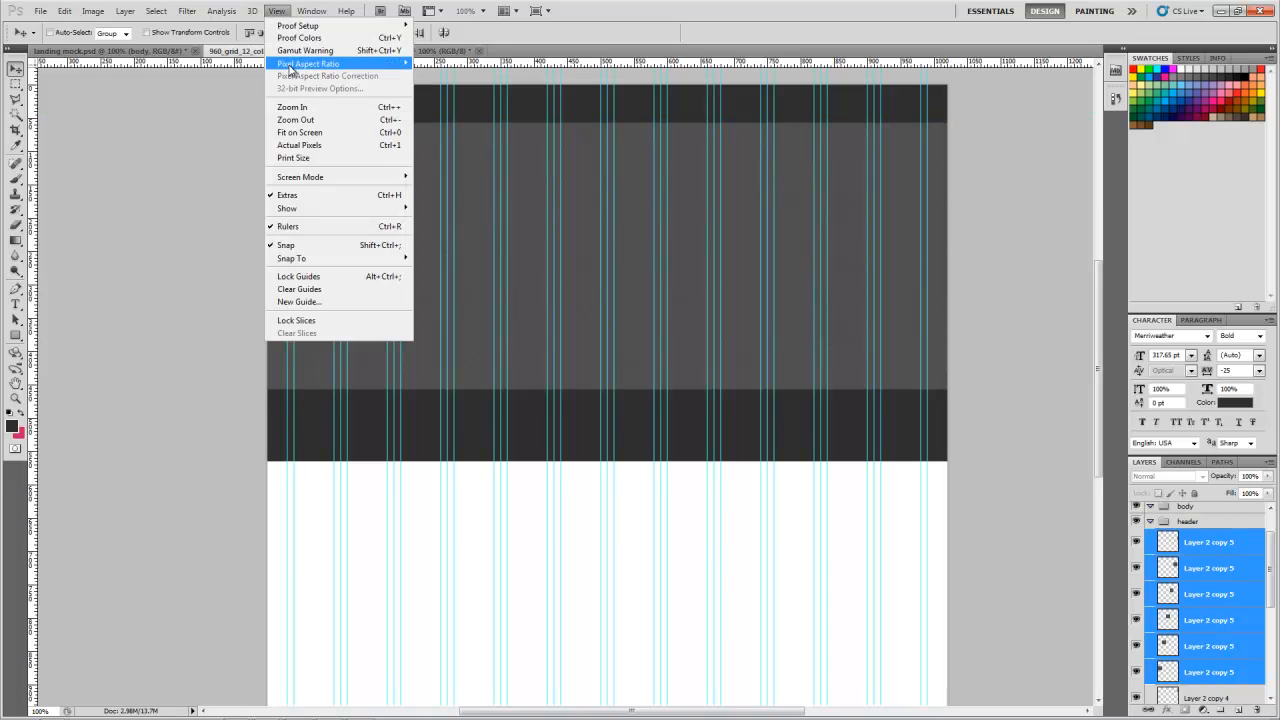
pyautogui.moveTo(287, 208)
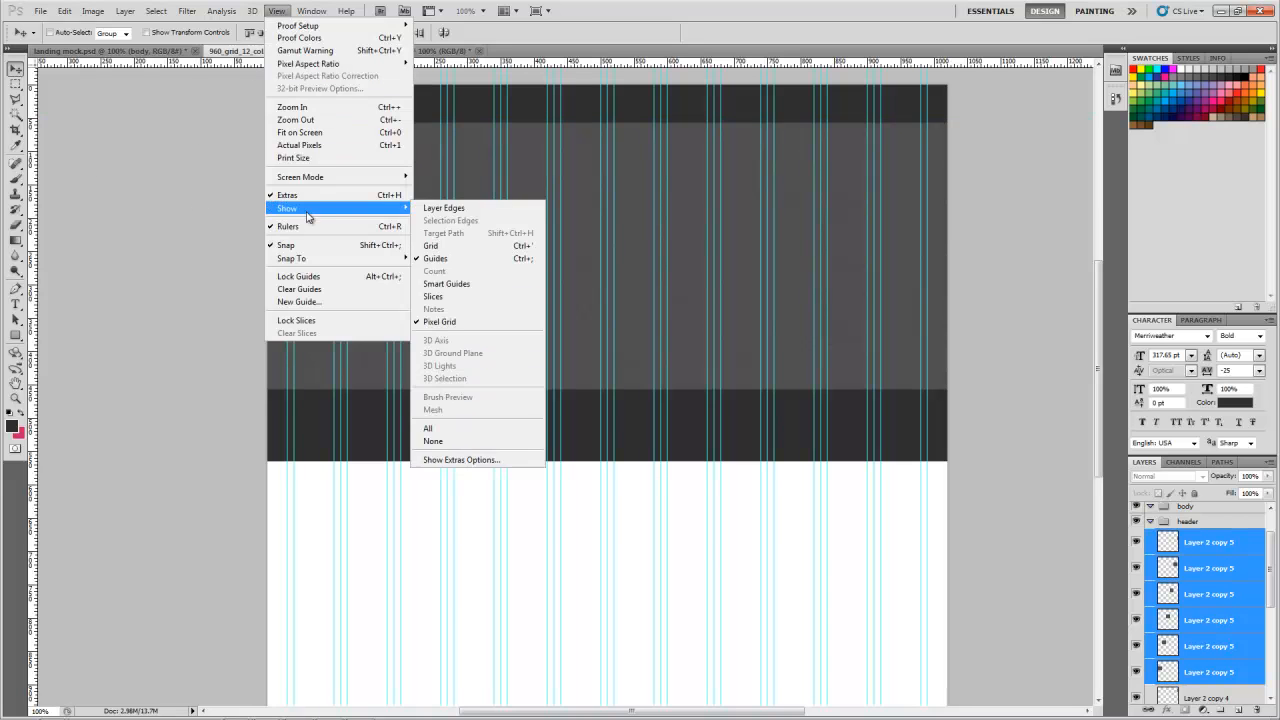
pyautogui.click(440, 252)
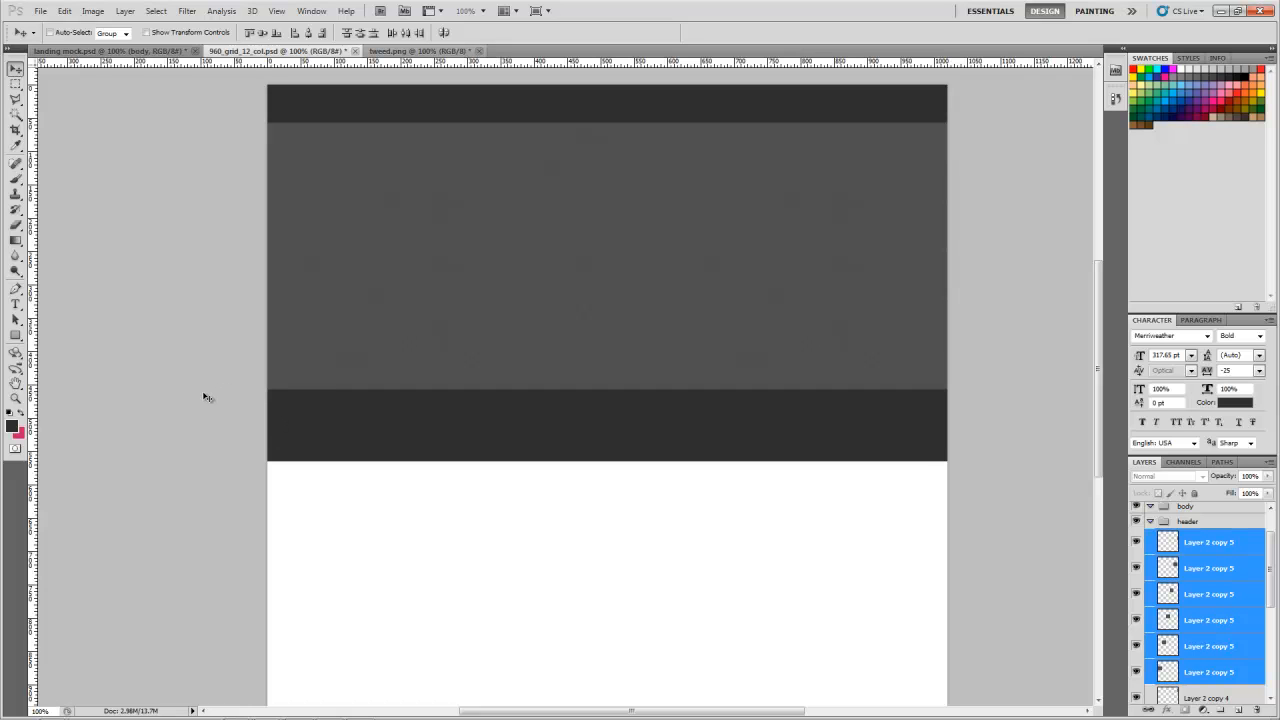
# Step: Shorten the header bg layer from below to about 92.6% of its height, leaving a narrower dark band under the tweed
pyautogui.click(1271, 698)
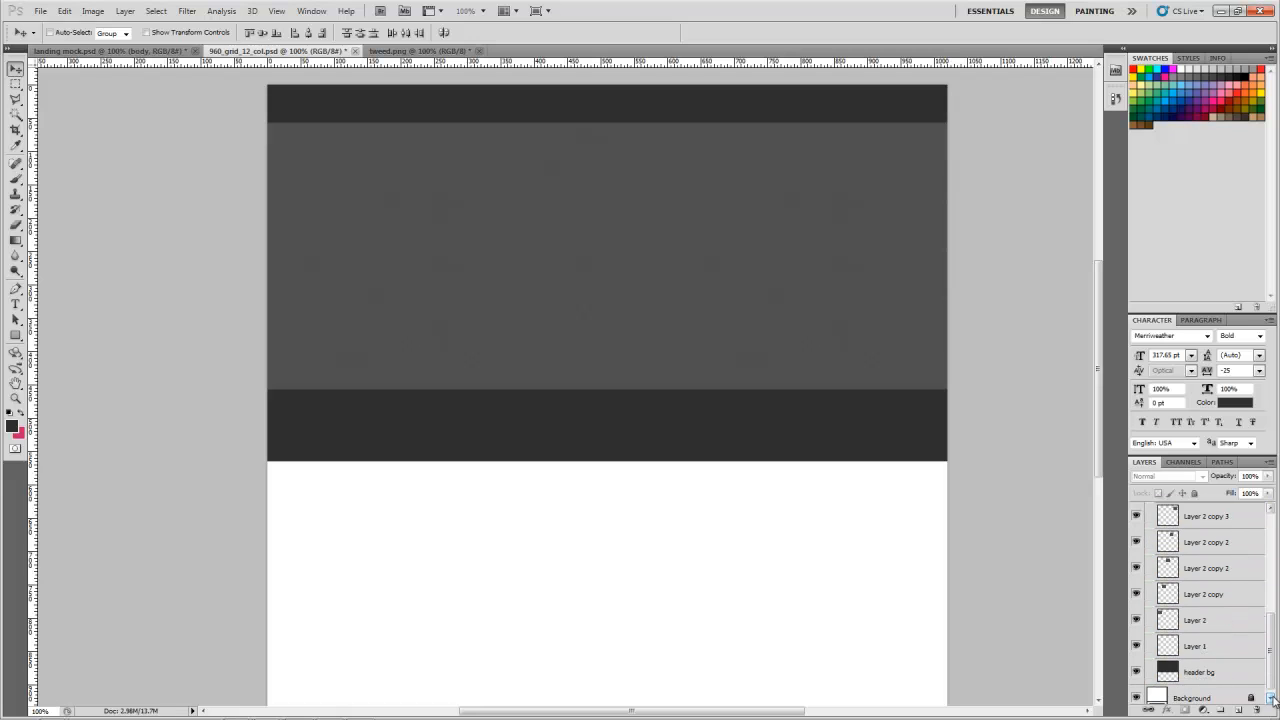
pyautogui.click(1231, 682)
pyautogui.hotkey('ctrl', 't')
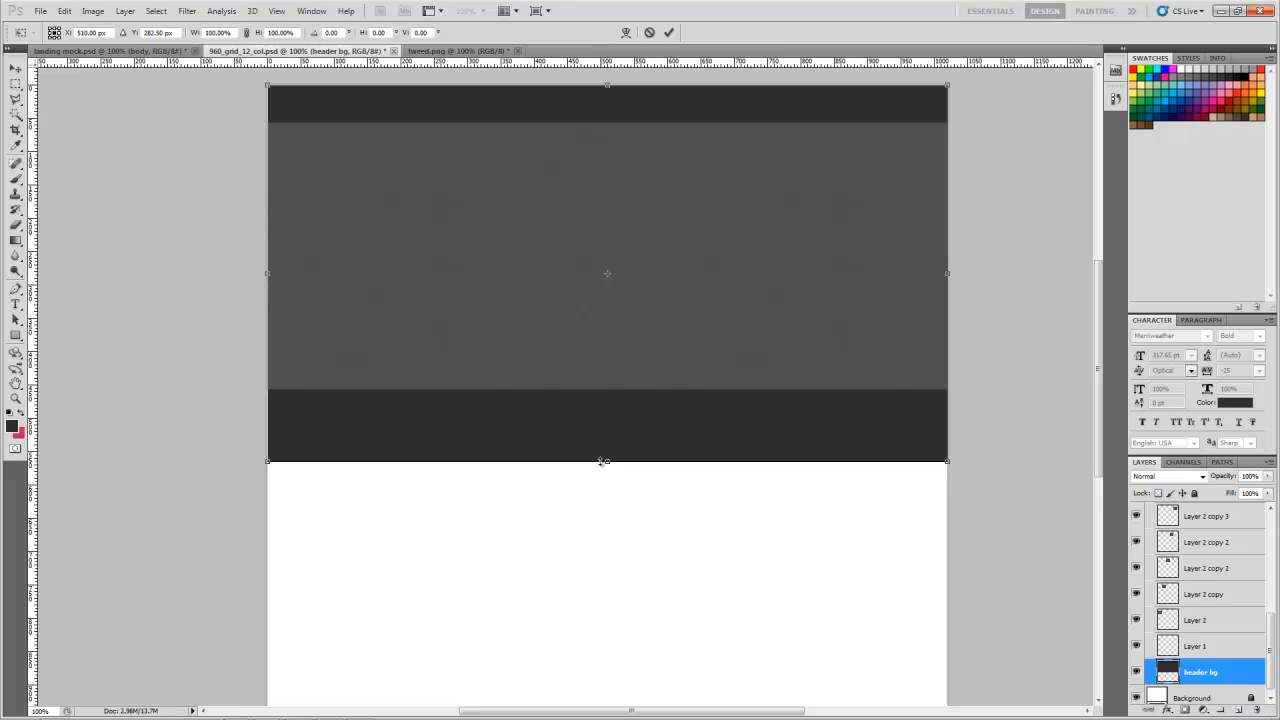
pyautogui.moveTo(607, 461); pyautogui.dragTo(604, 433)
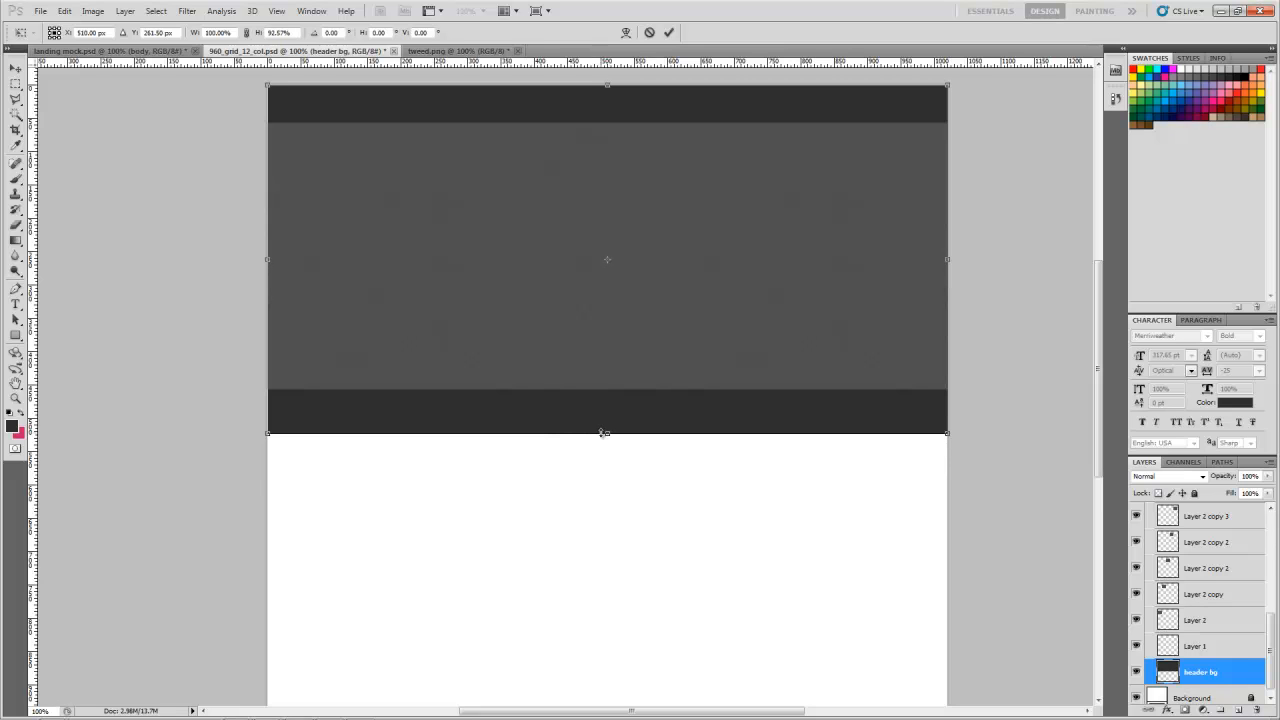
pyautogui.press('Return')
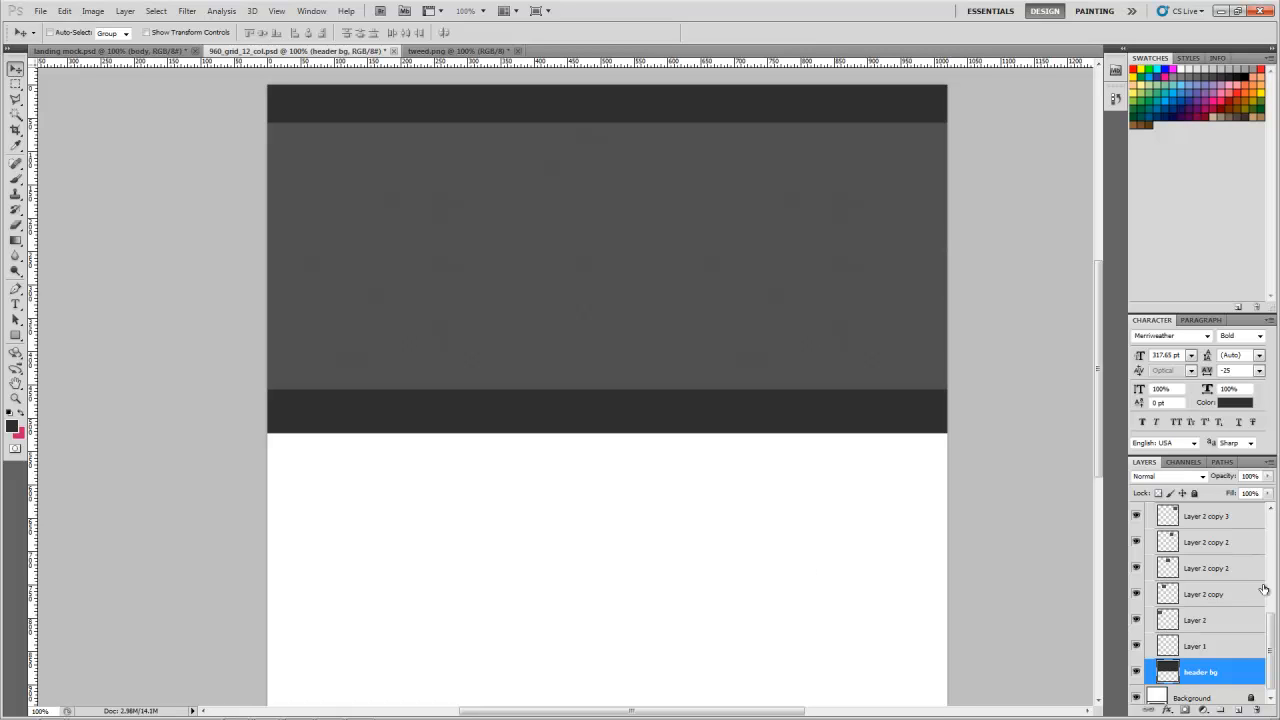
# Step: Merge all the tweed layers in the header group, including Layer 1, into a single layer above header bg
pyautogui.moveTo(1271, 632); pyautogui.dragTo(1271, 639)
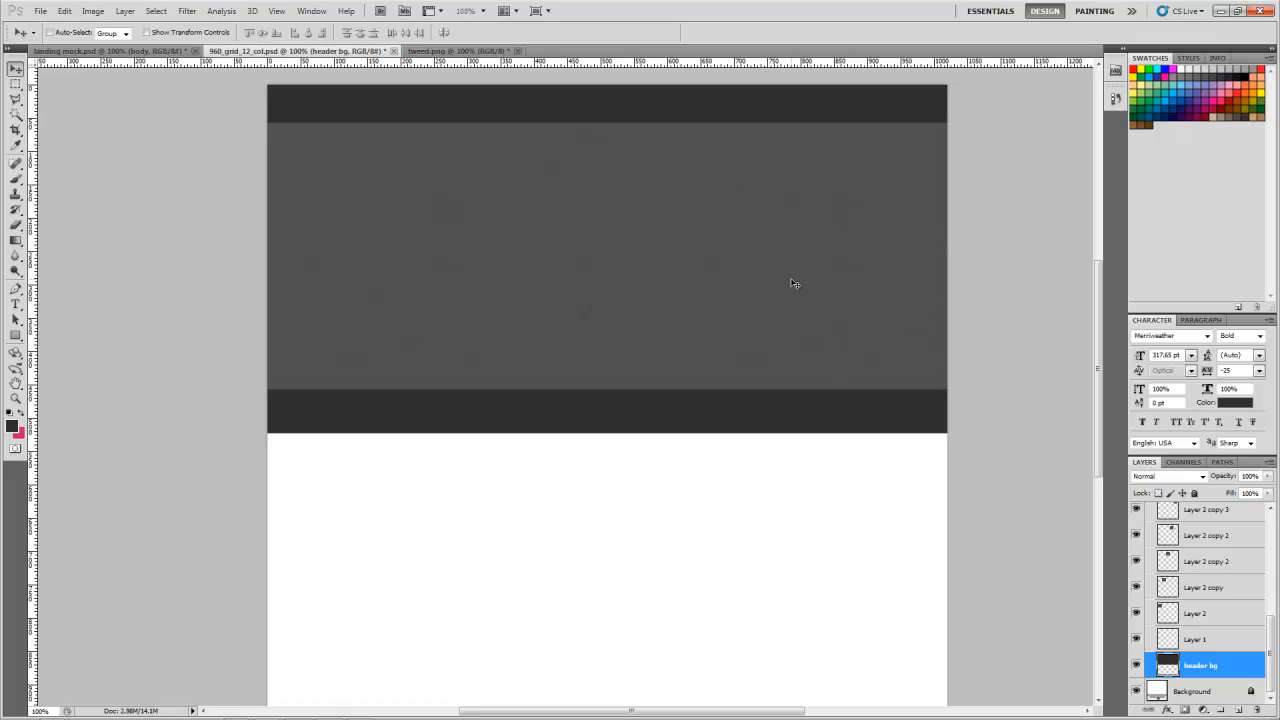
pyautogui.click(1200, 641)
pyautogui.scroll(4, 1218, 614)
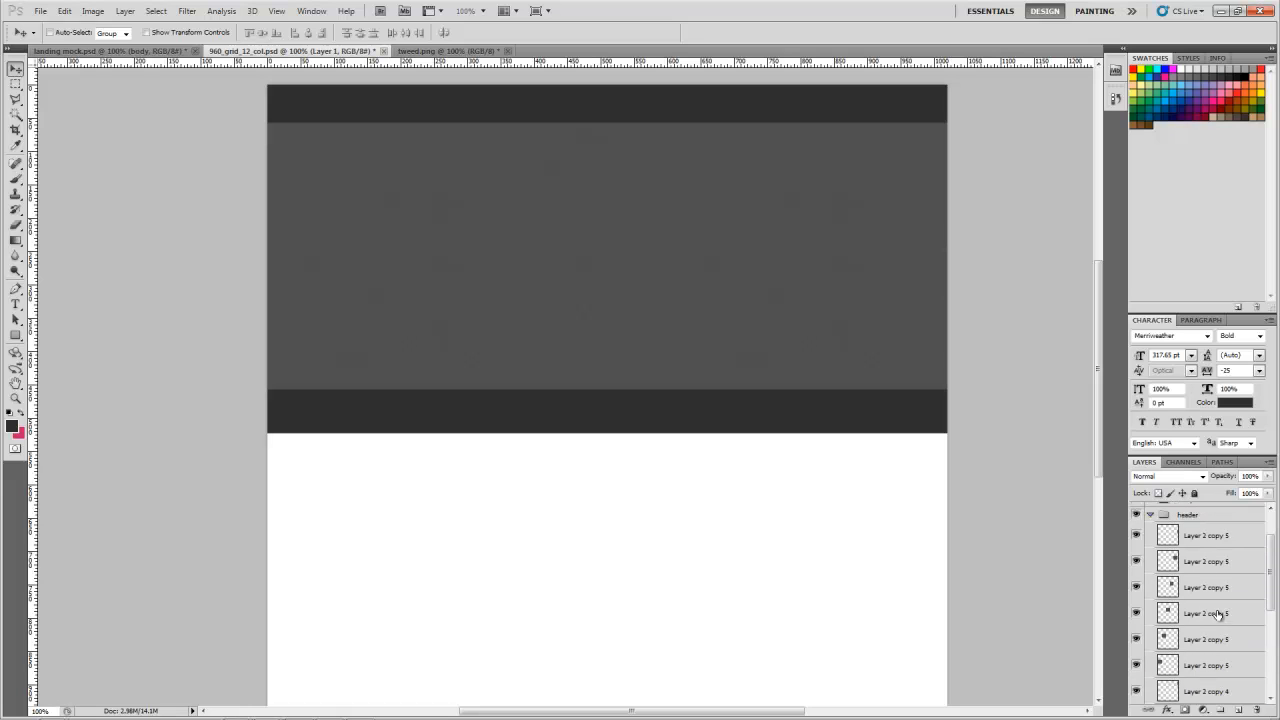
pyautogui.scroll(-2, 1218, 614)
pyautogui.click(1214, 596)
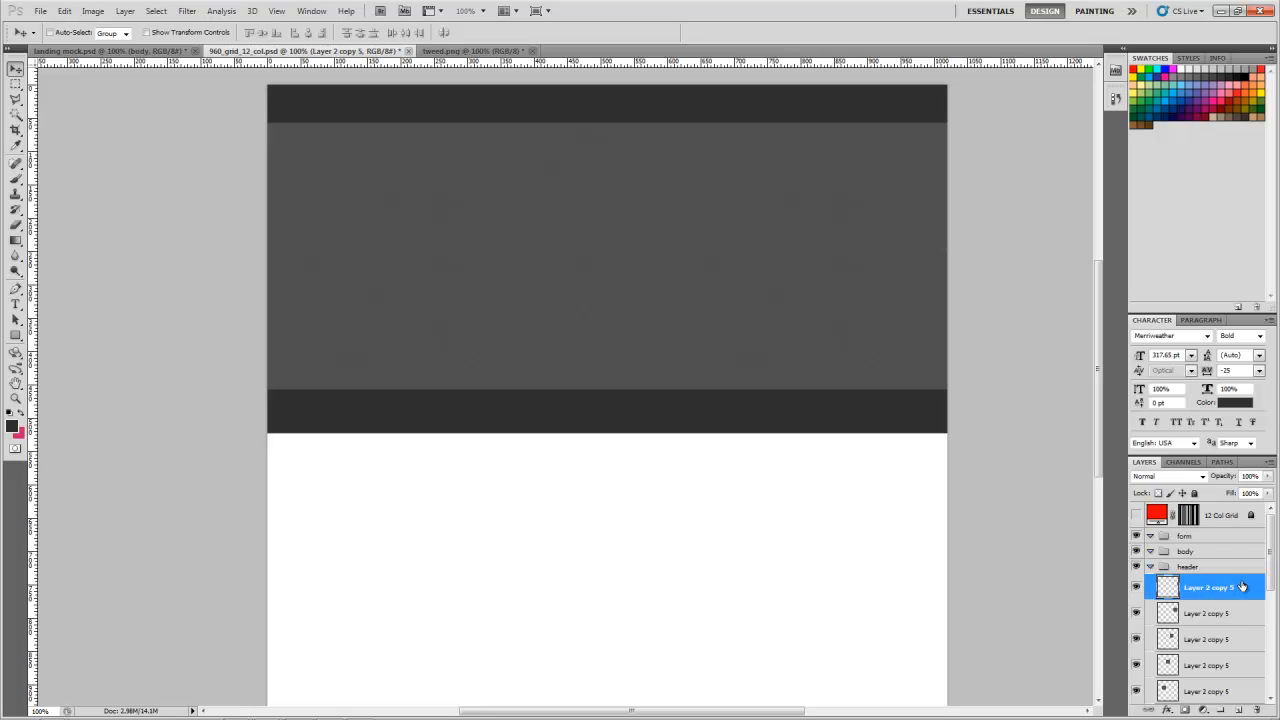
pyautogui.scroll(-5, 1241, 587)
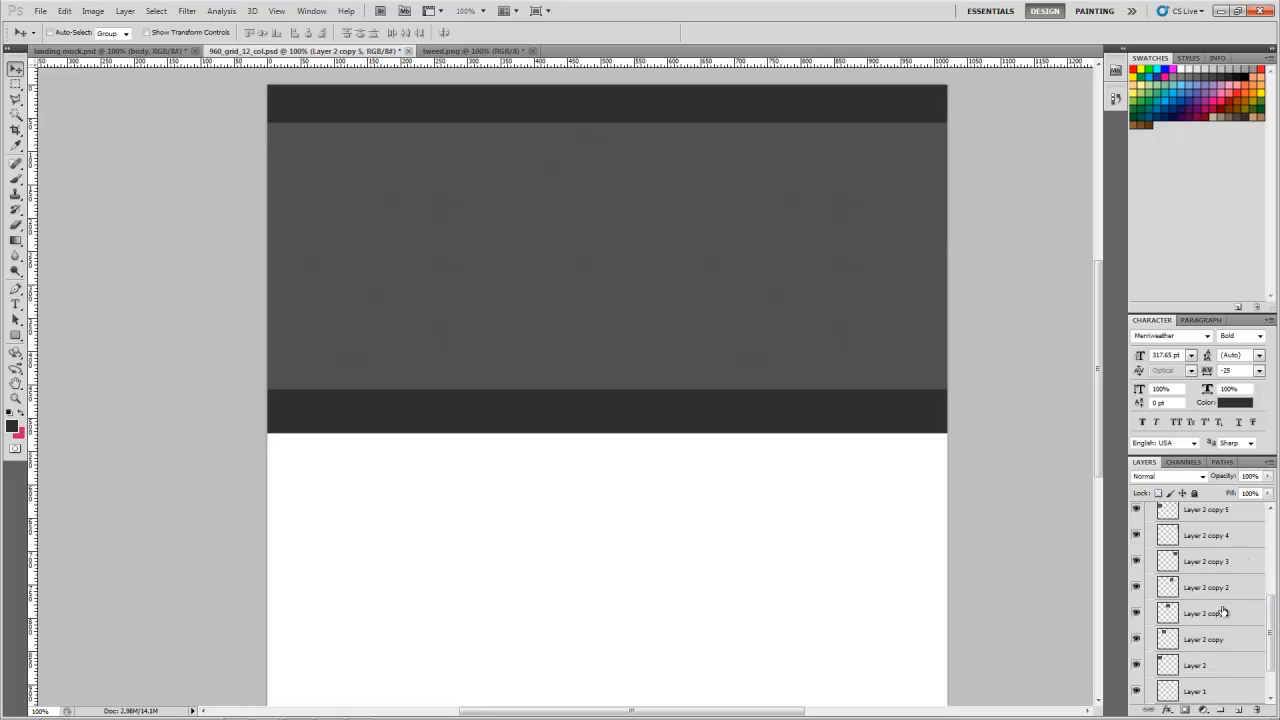
pyautogui.scroll(-1, 1220, 674)
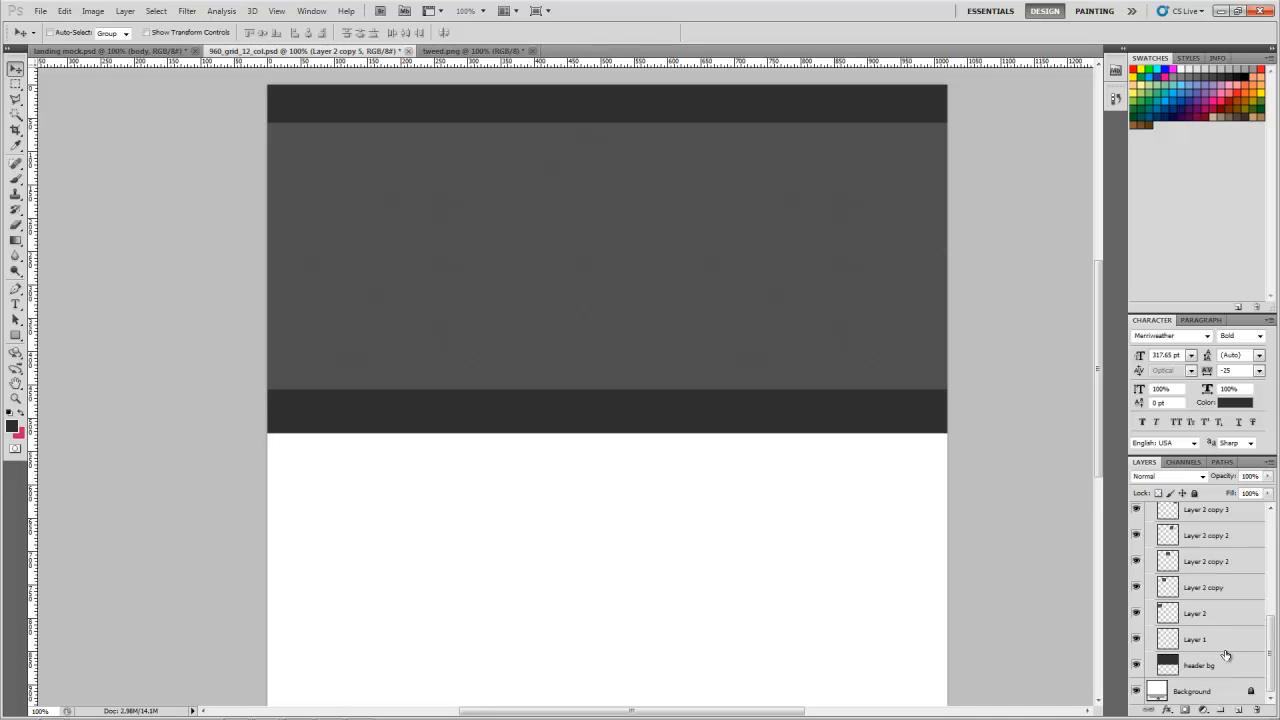
pyautogui.keyDown('shift'); pyautogui.click(1220, 638); pyautogui.keyUp('shift')
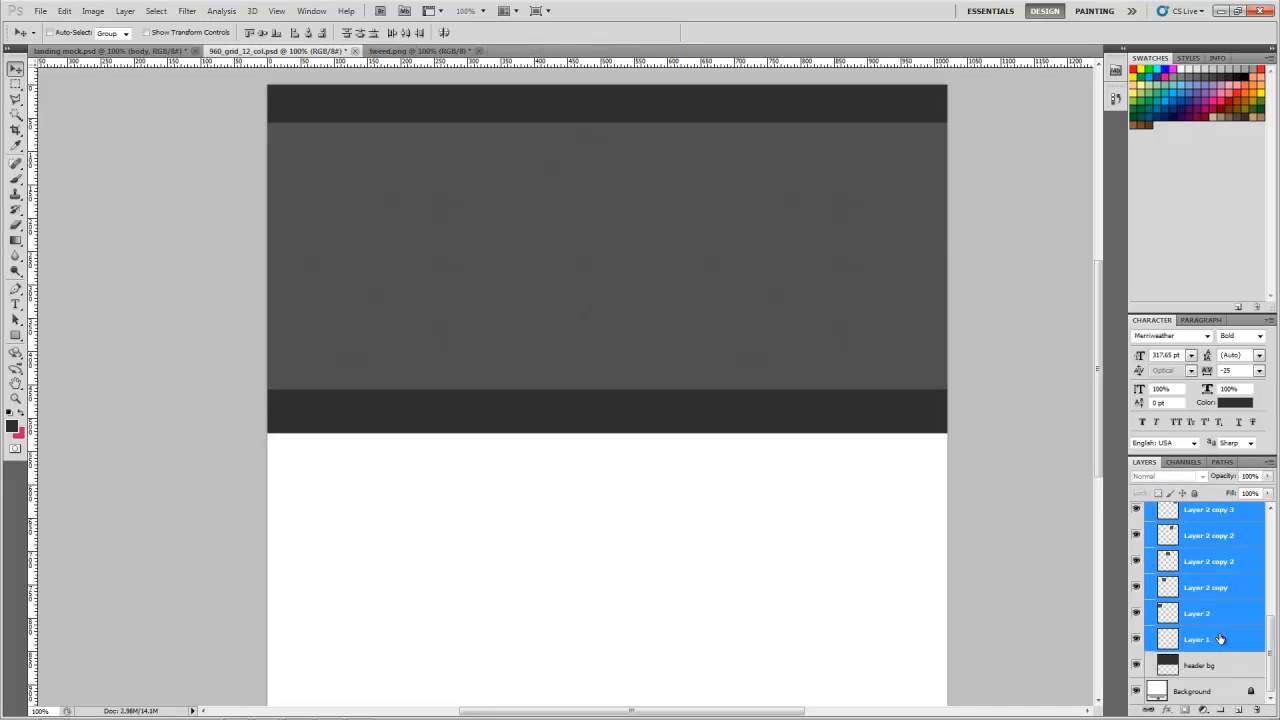
pyautogui.rightClick(1220, 638)
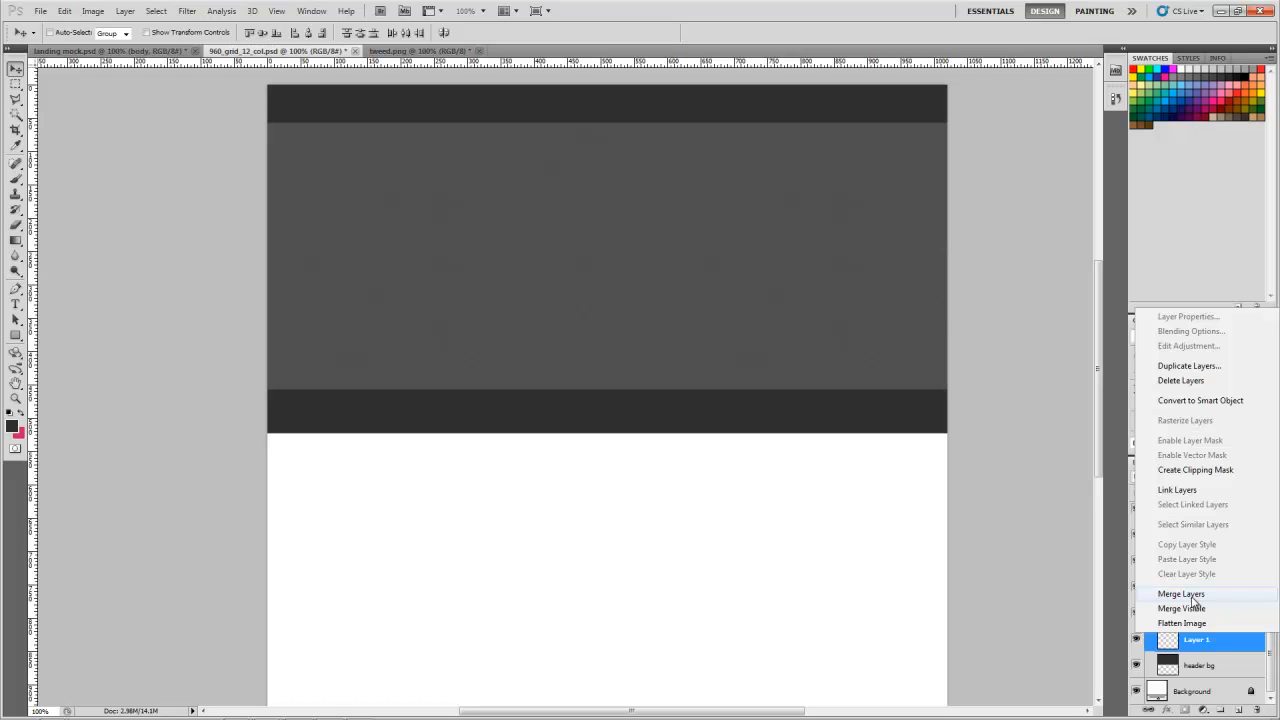
pyautogui.click(1193, 597)
# Step: Rename the merged tweed layer as Header Texture
pyautogui.doubleClick(1196, 591)
pyautogui.write('hx')
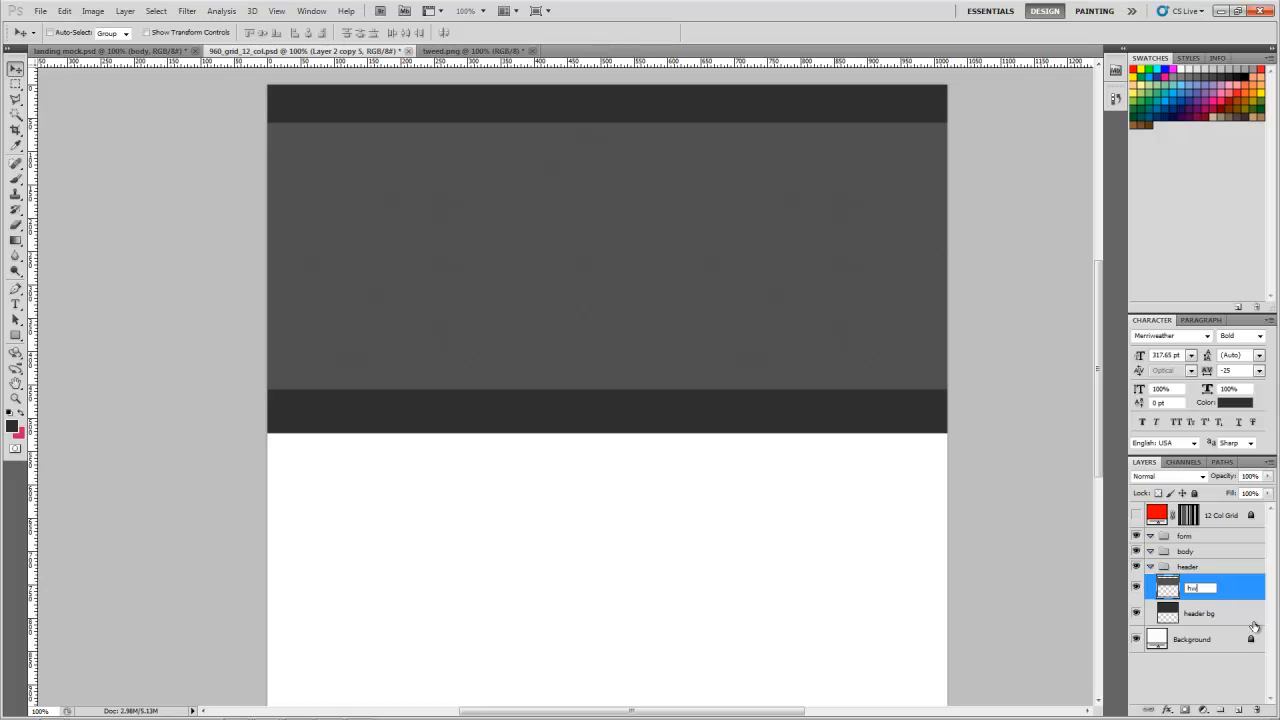
pyautogui.write('Header Texture')
pyautogui.press('Return')
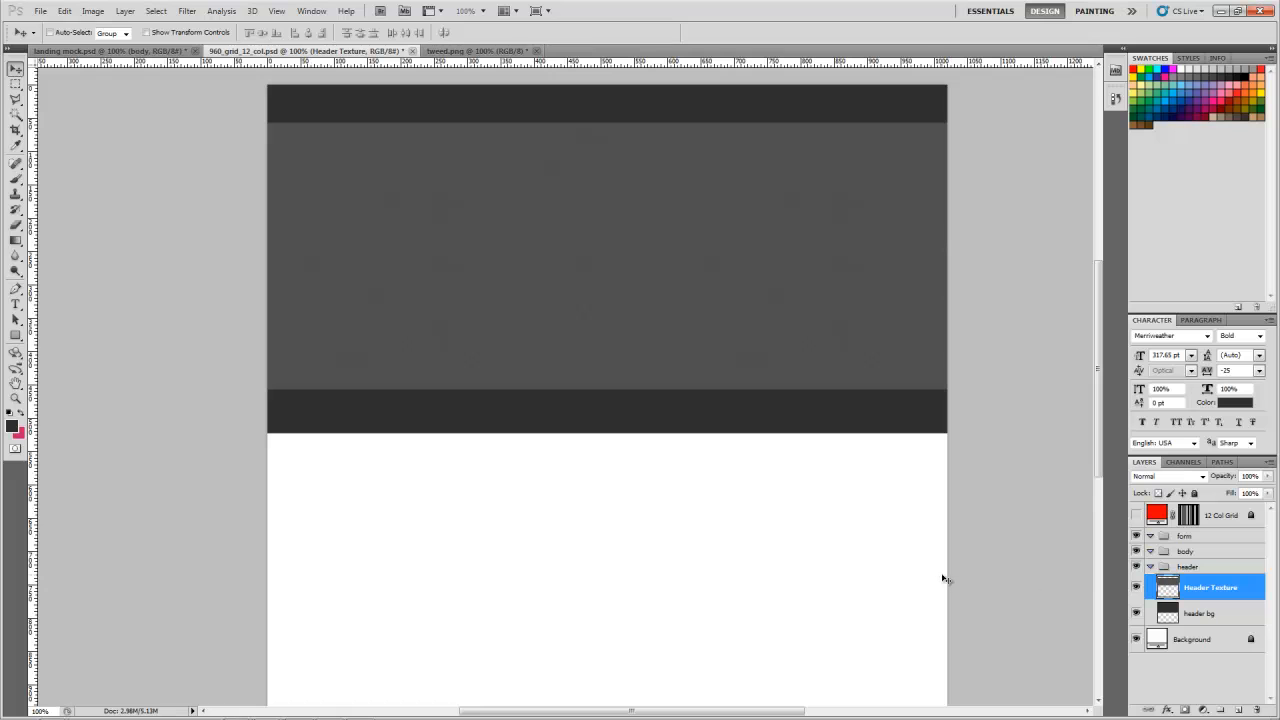
# Step: Check the header group by collapsing it, hiding and reshowing it, and expanding it, and view the landing mock.psd document for reference
pyautogui.click(1150, 567)
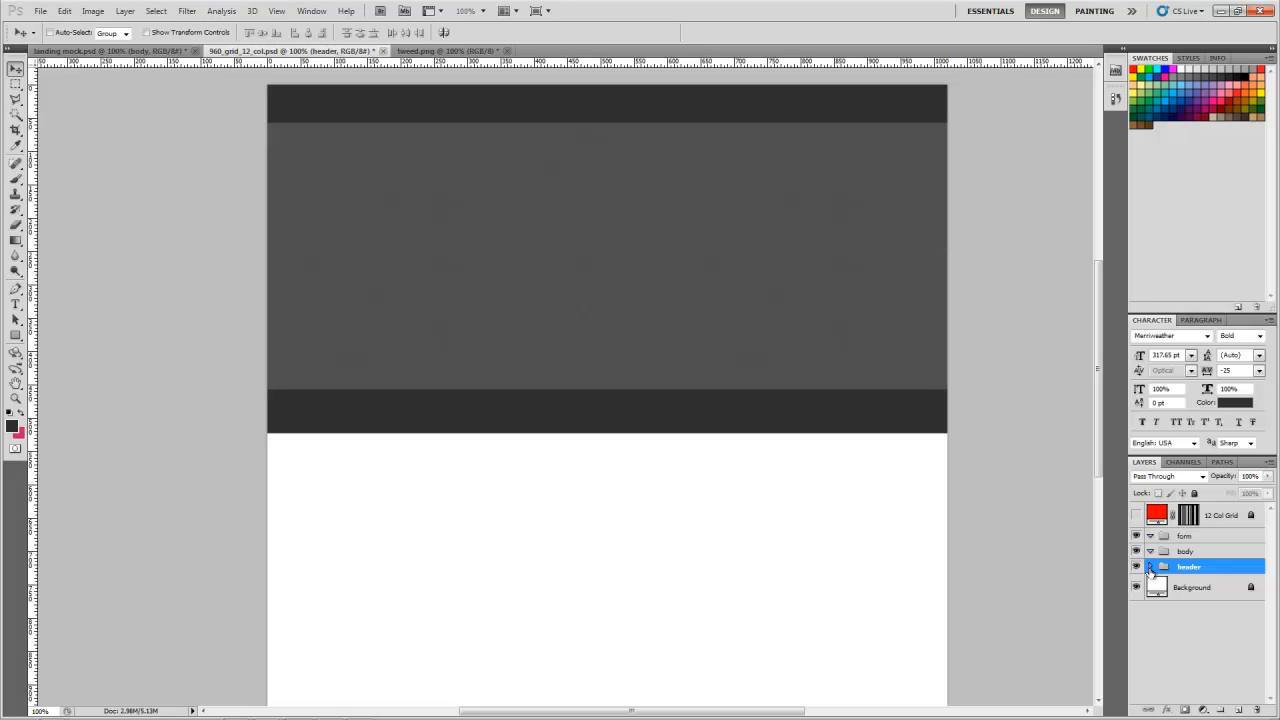
pyautogui.click(1136, 567)
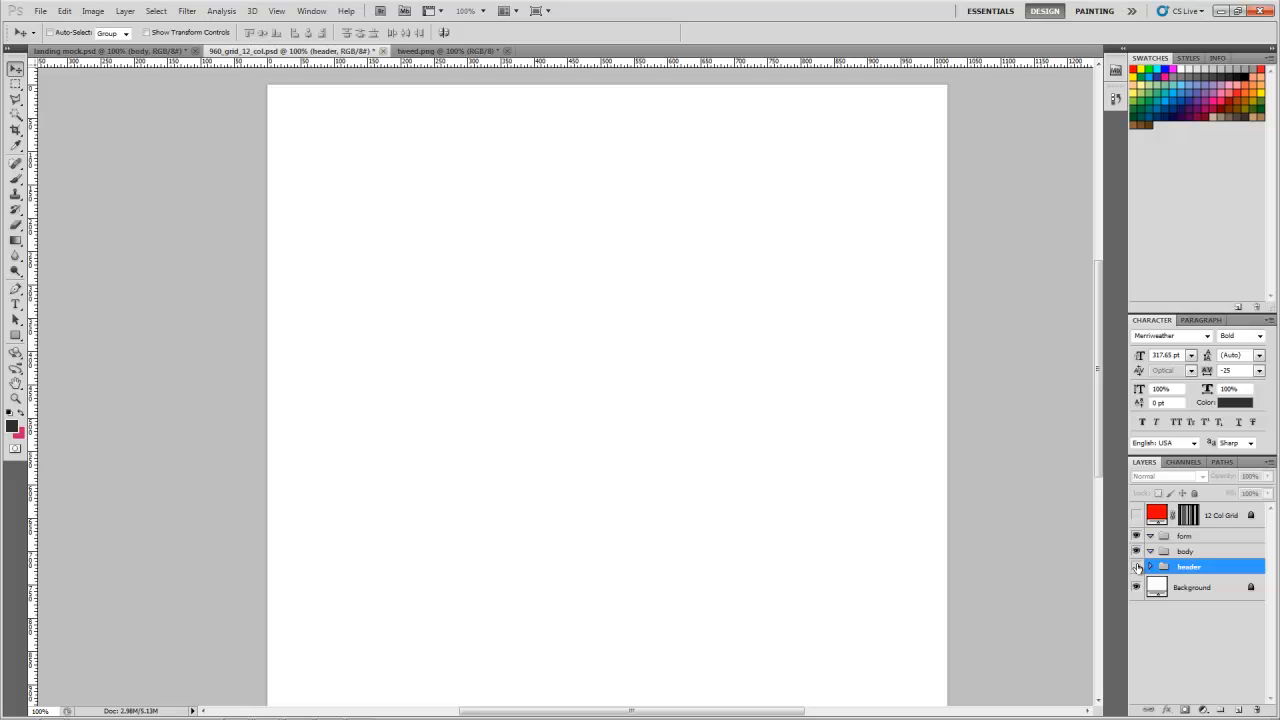
pyautogui.click(1136, 567)
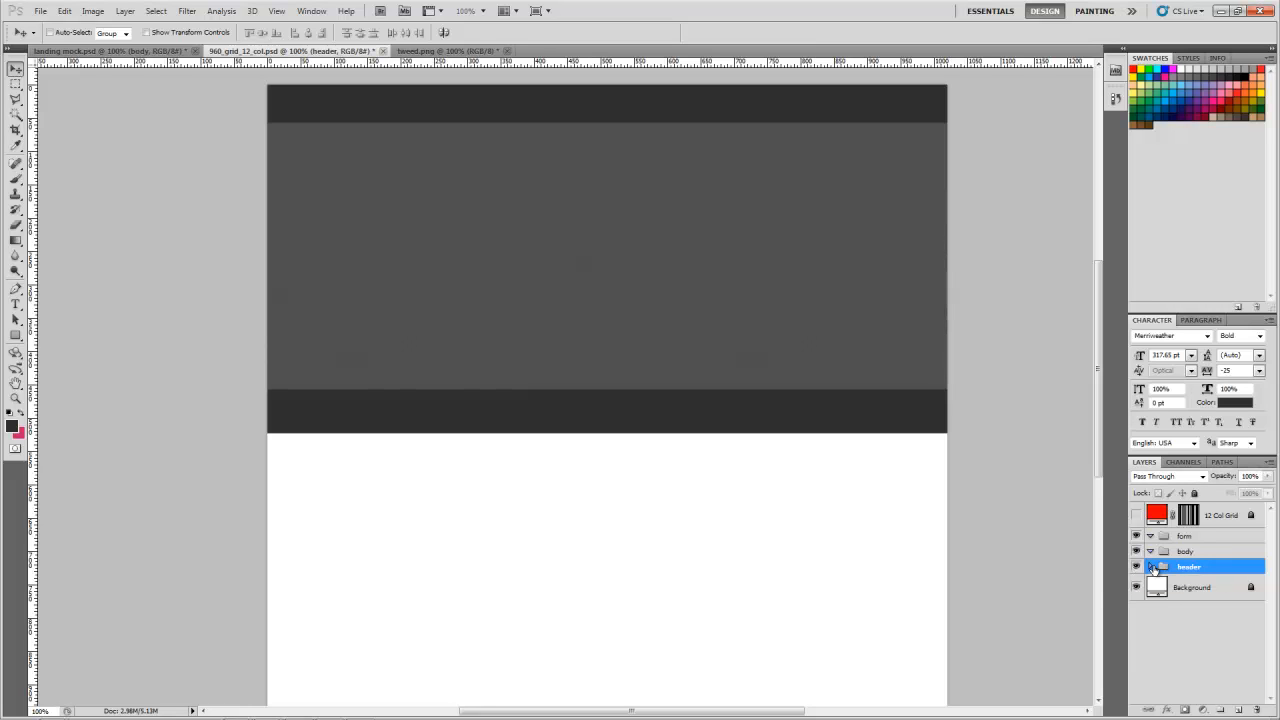
pyautogui.click(1150, 567)
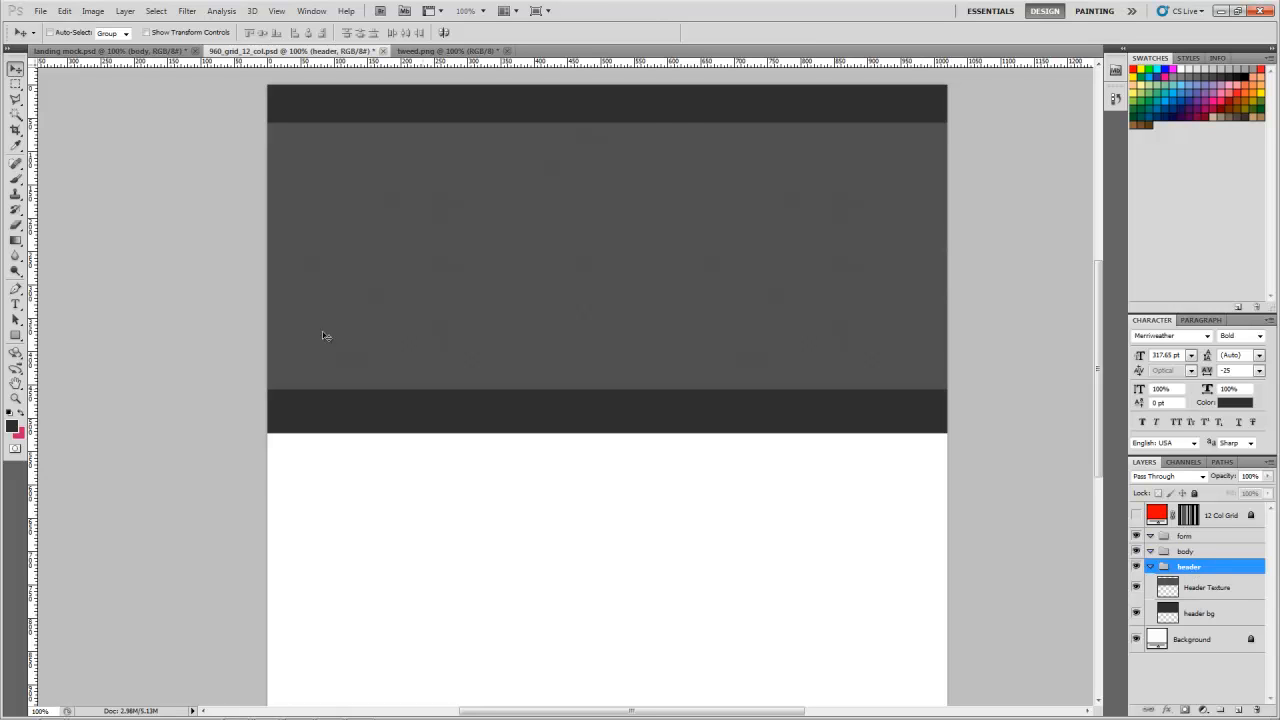
pyautogui.click(82, 52)
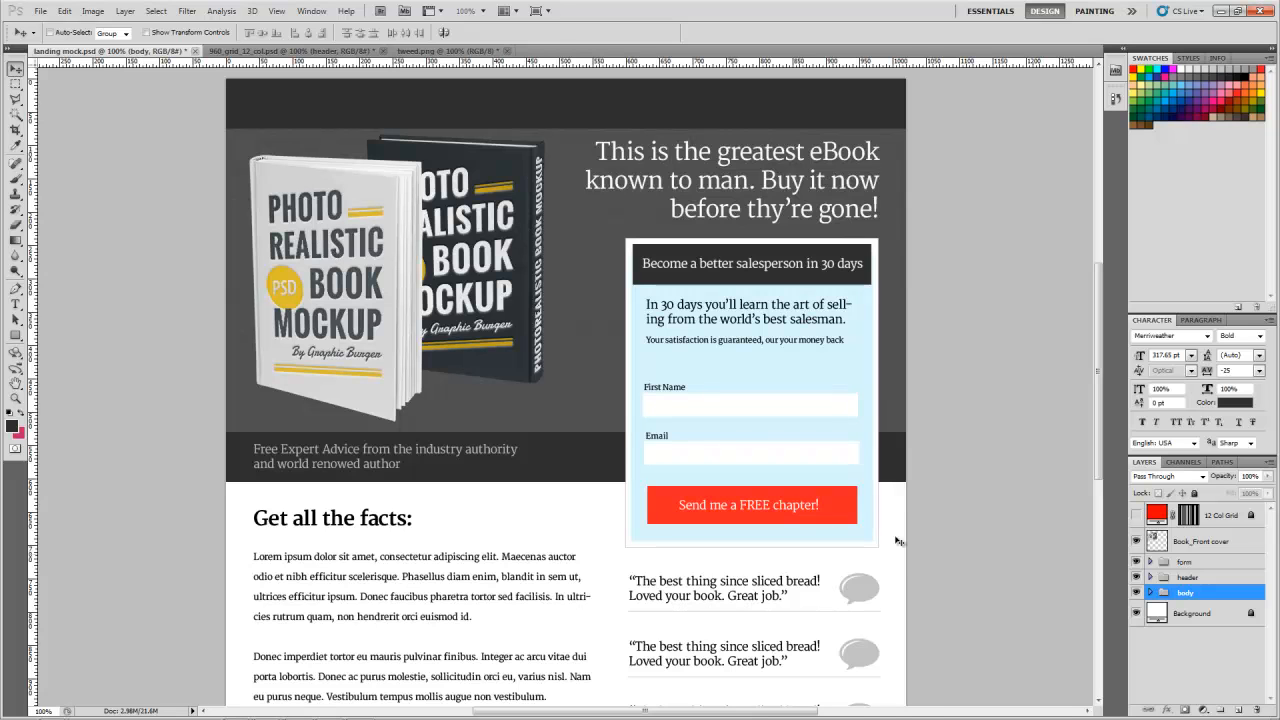
# Step: Return to the 960_grid_12_col.psd document, switch to Windows Explorer, and select the books image in the training folder
pyautogui.click(285, 51)
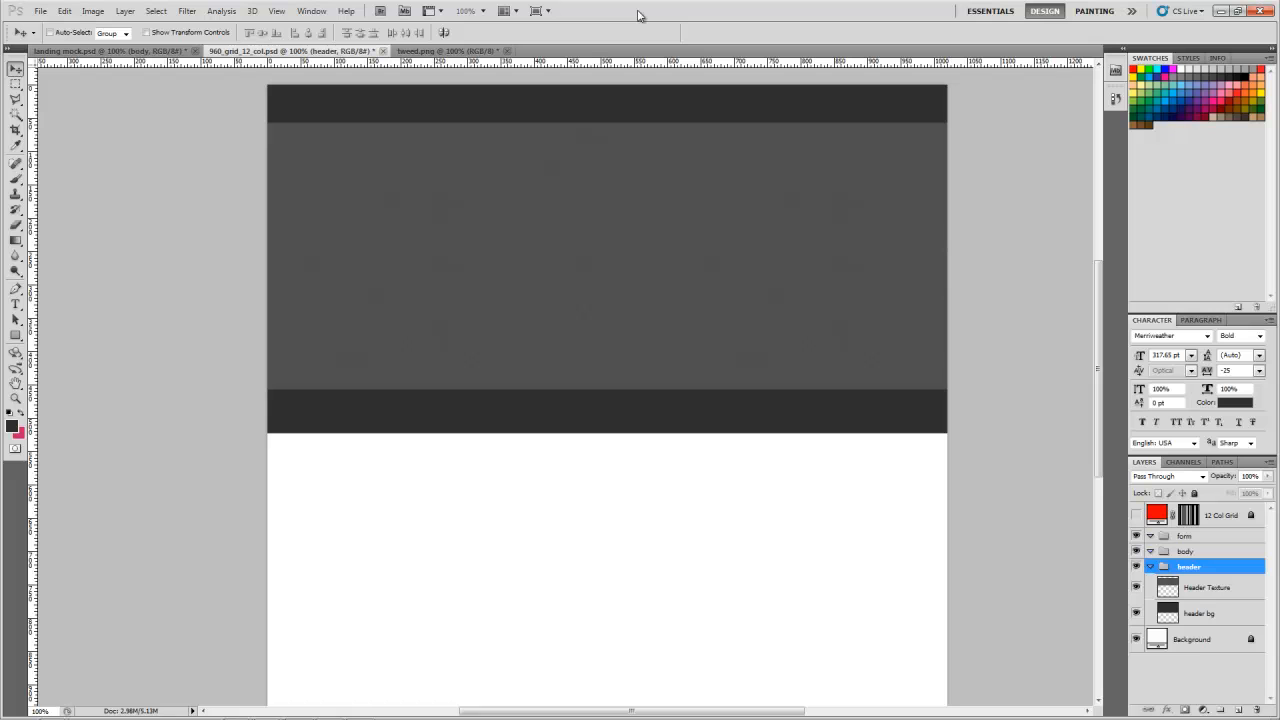
pyautogui.click(53, 711)
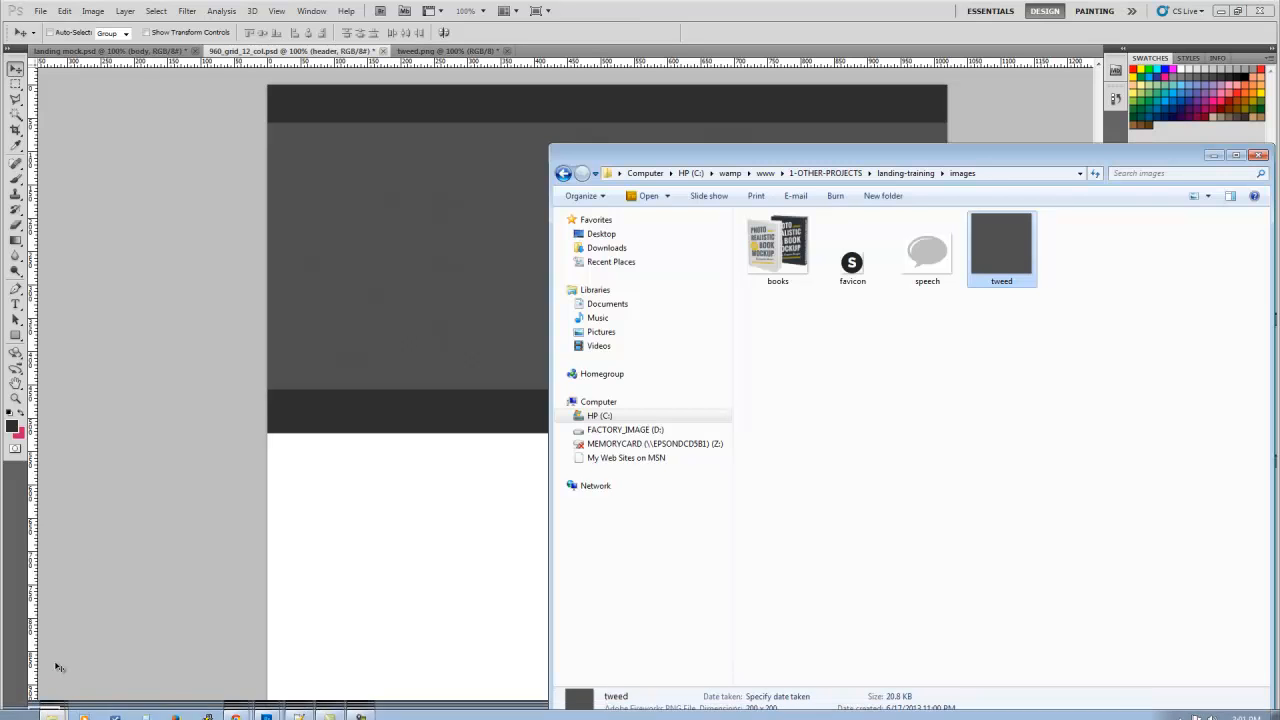
pyautogui.click(53, 710)
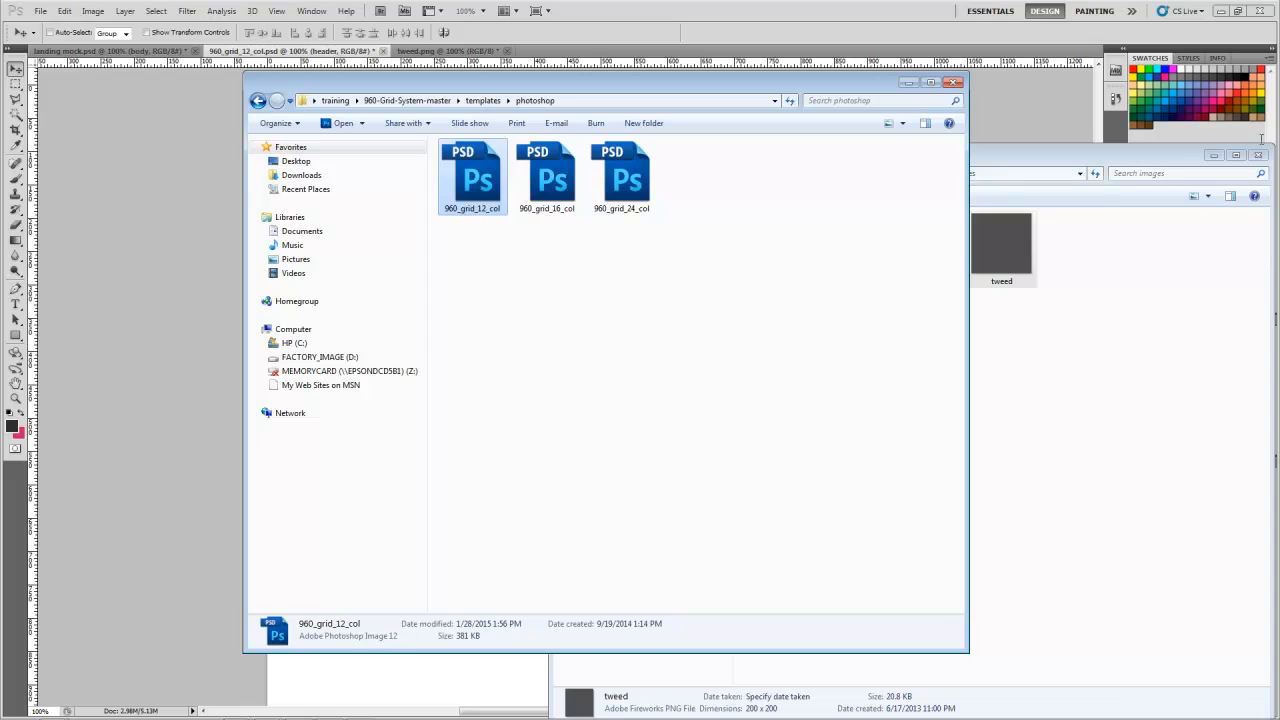
pyautogui.click(1213, 155)
pyautogui.click(523, 317)
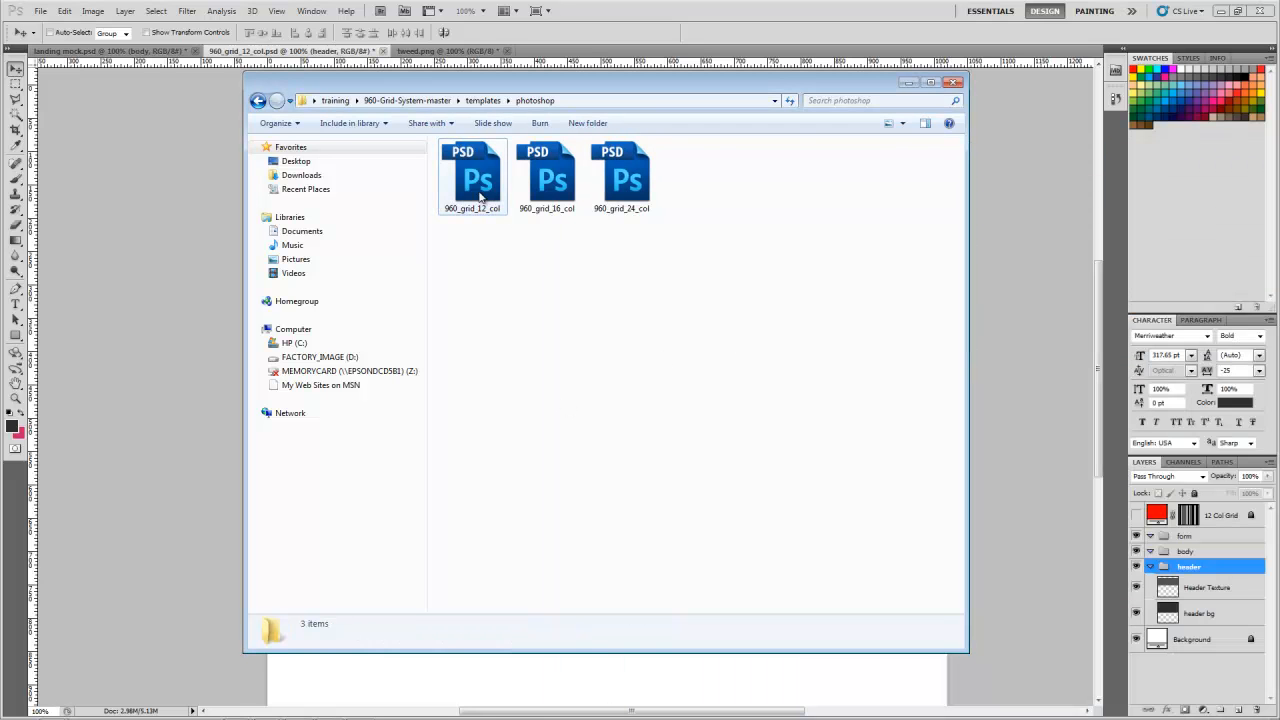
pyautogui.click(336, 101)
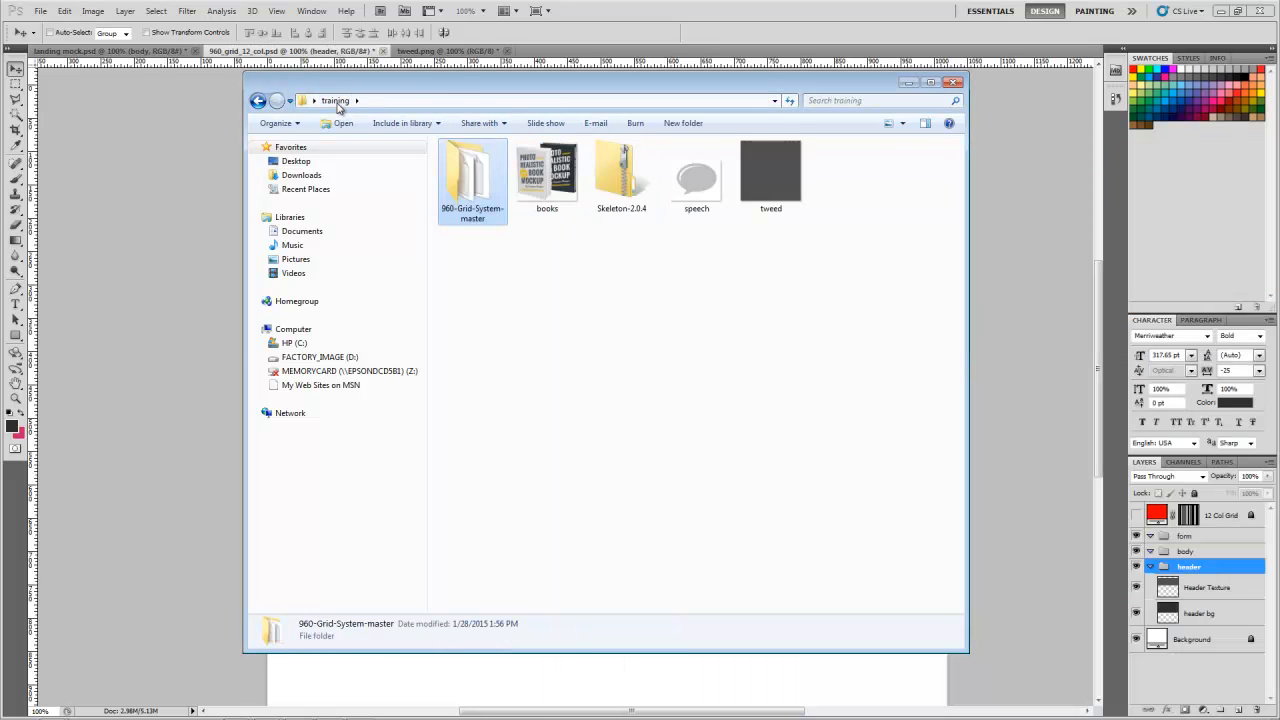
pyautogui.click(597, 337)
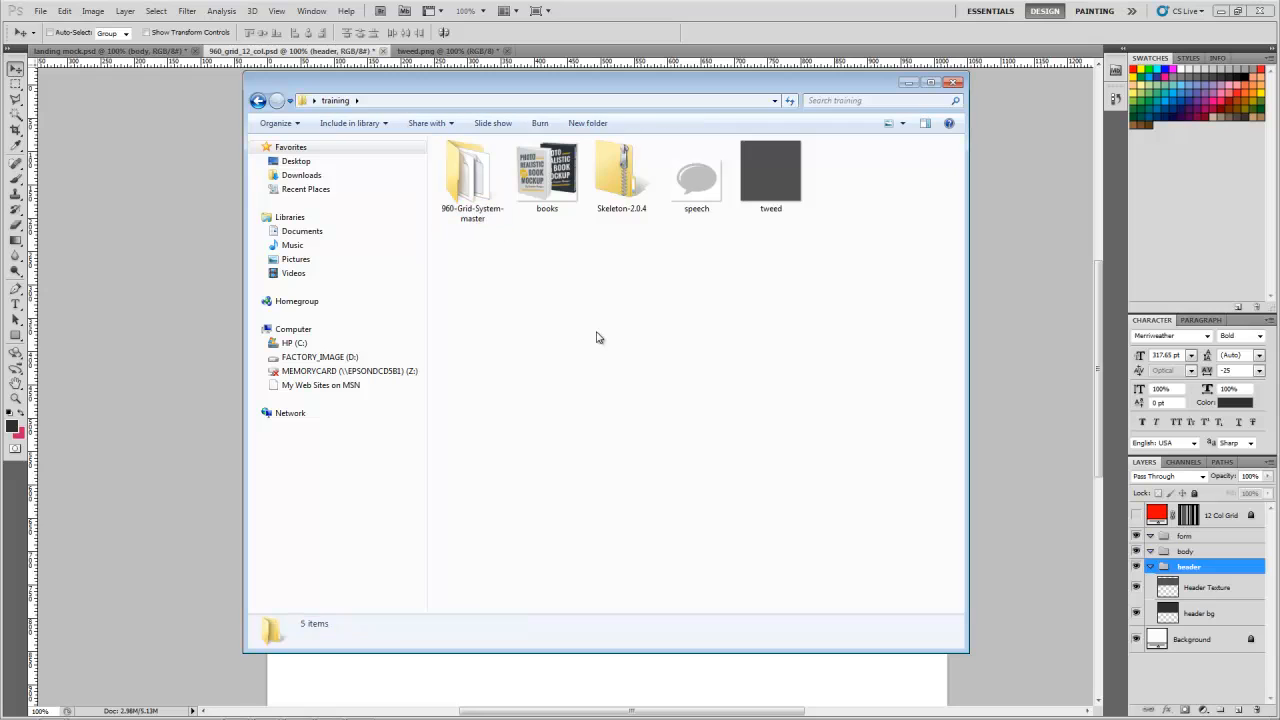
pyautogui.click(561, 217)
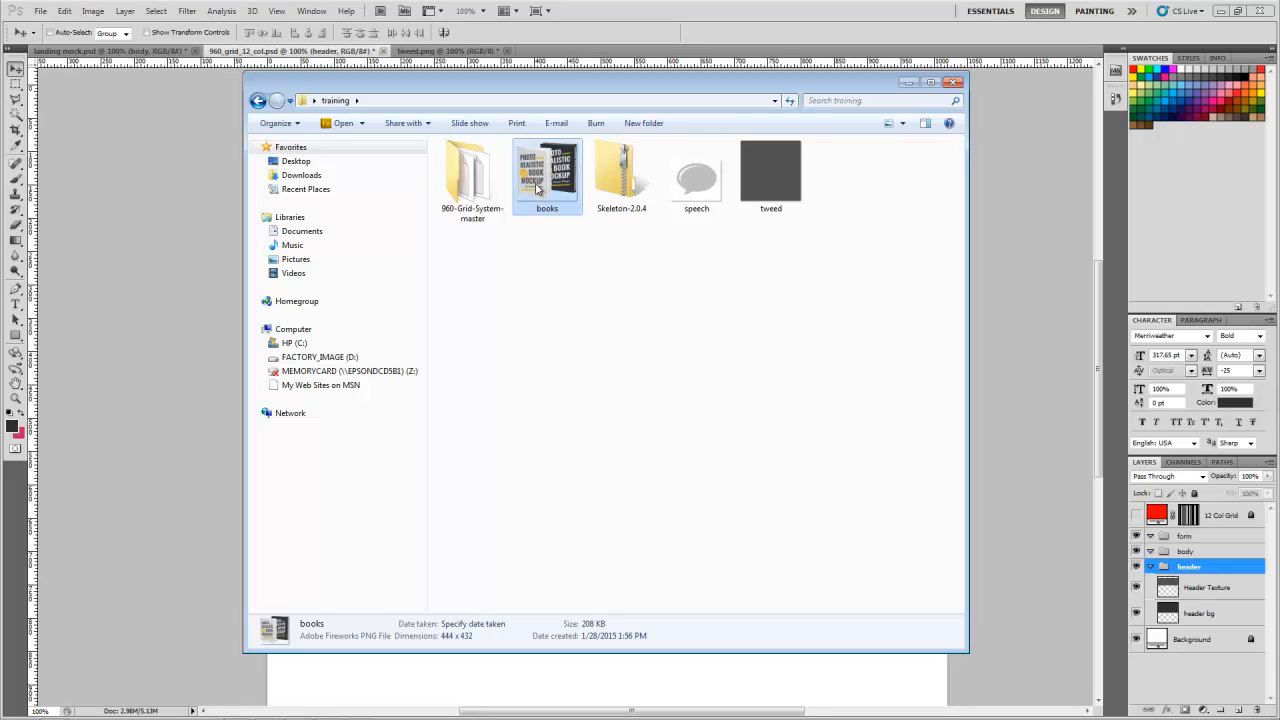
# Step: Open the books image from the training folder in Photoshop as its own document
pyautogui.moveTo(578, 91); pyautogui.dragTo(1279, 171)
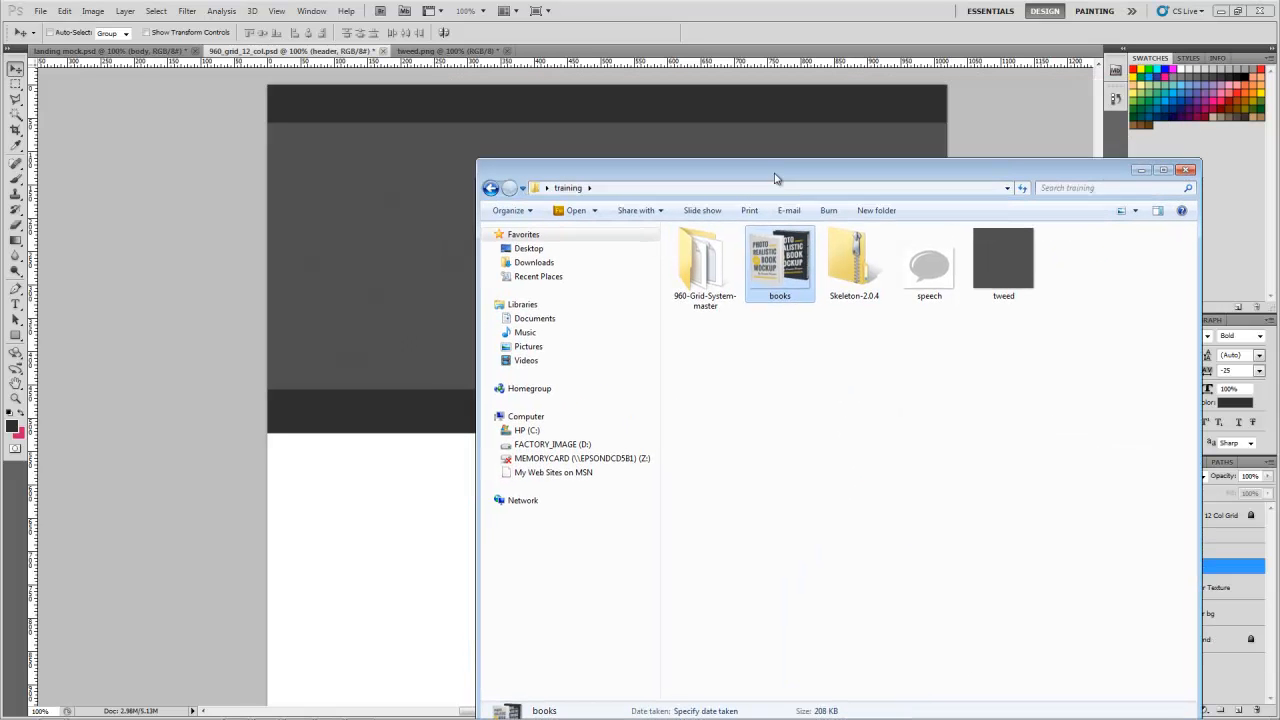
pyautogui.click(783, 270)
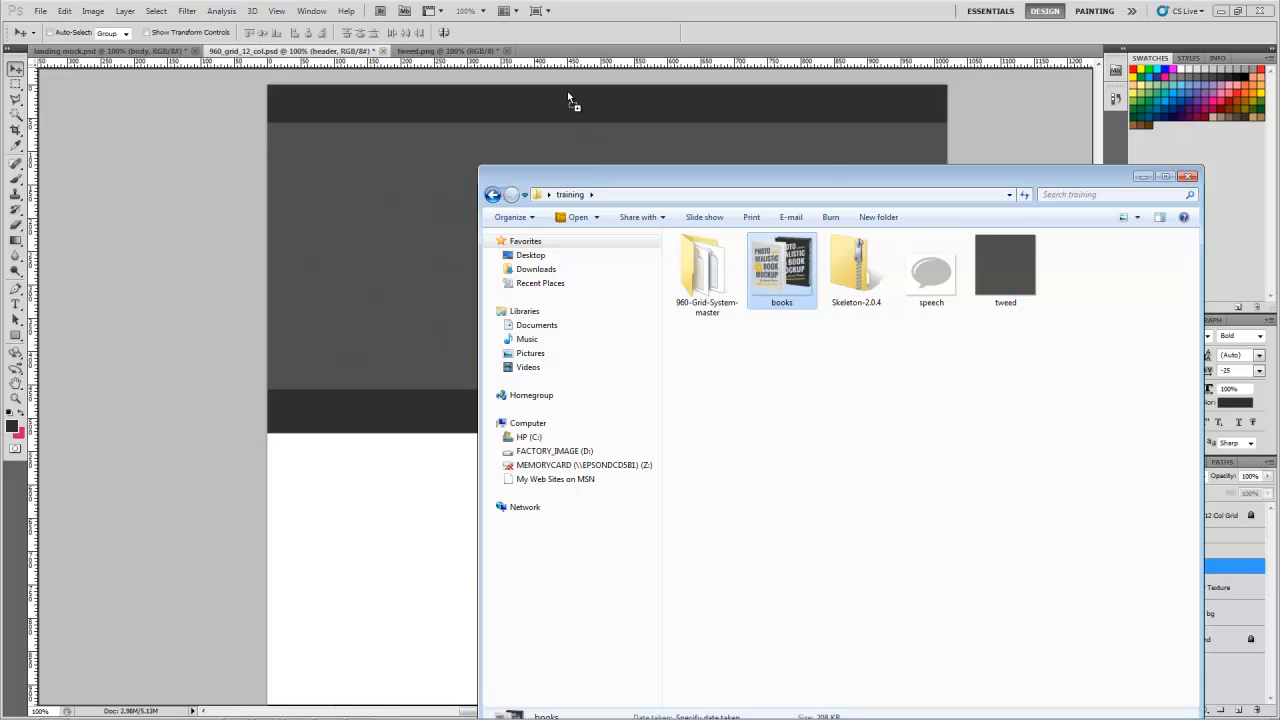
pyautogui.click(567, 52)
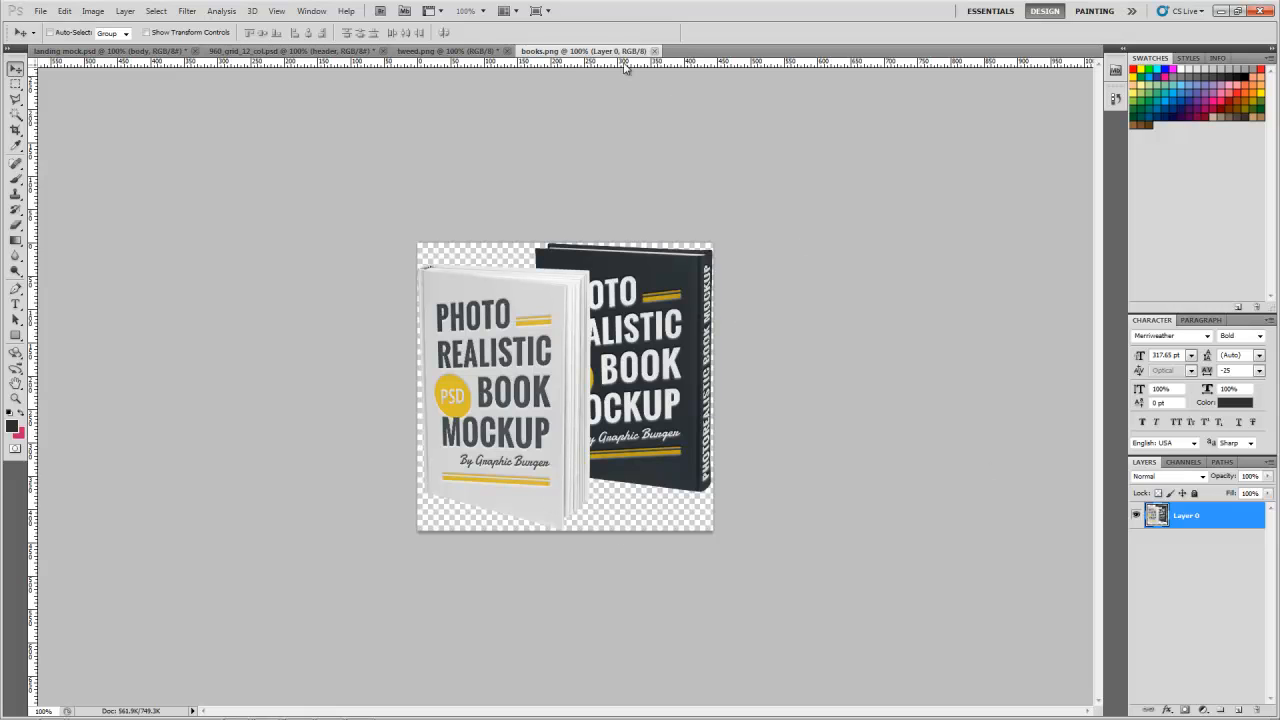
# Step: Copy the books artwork into the grid document's header group, scale it to about 88.3%, and position it at the header's left side
pyautogui.moveTo(552, 360); pyautogui.dragTo(441, 214)
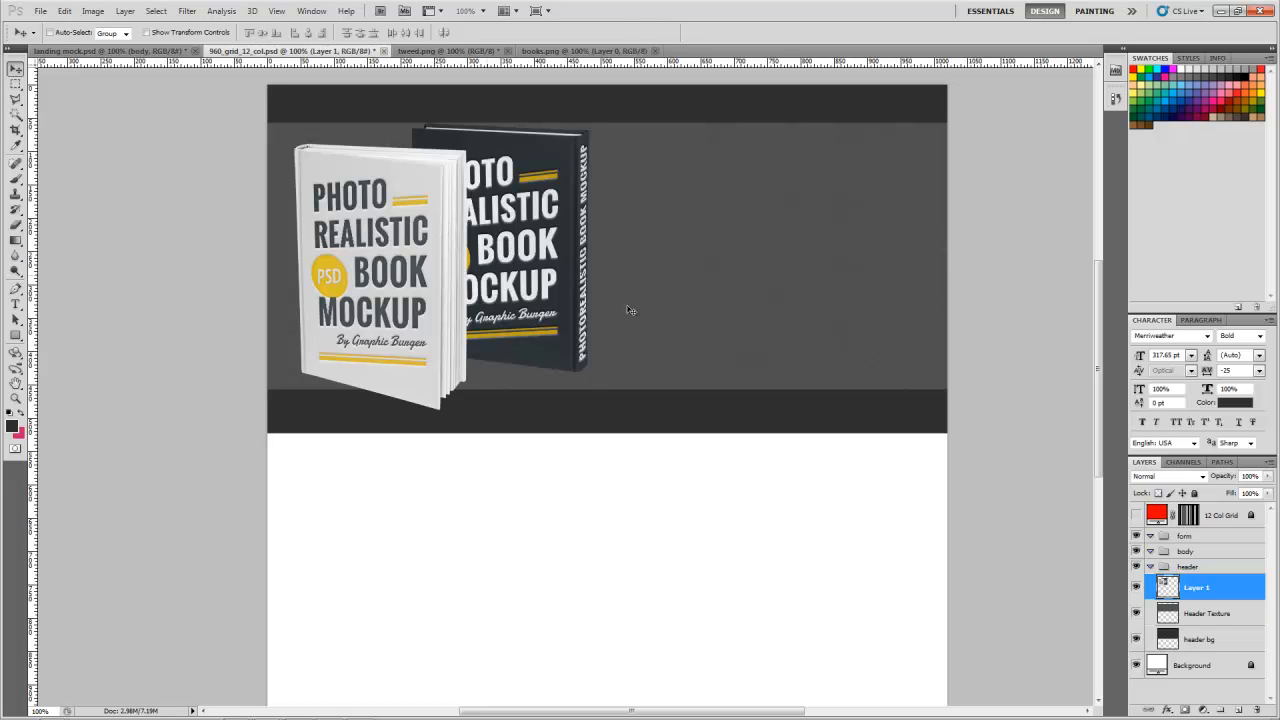
pyautogui.hotkey('ctrl', 't')
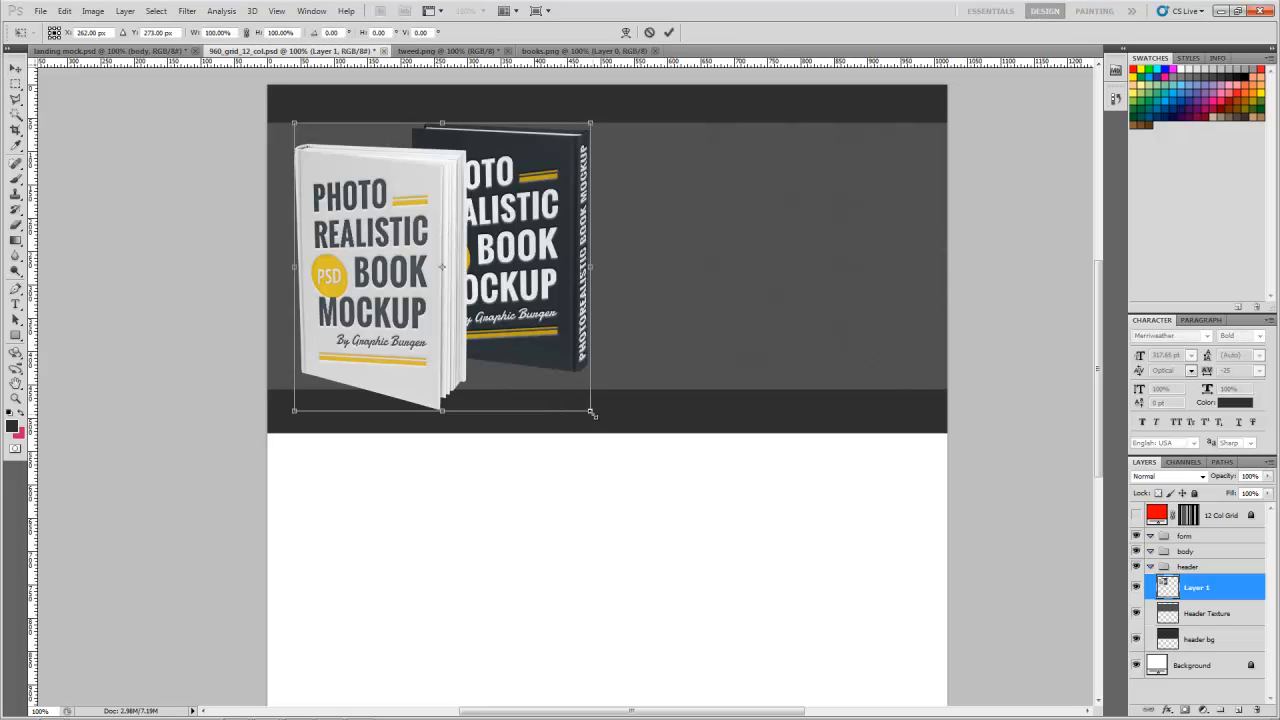
pyautogui.press('Escape')
pyautogui.hotkey('ctrl', 't')
pyautogui.moveTo(589, 411); pyautogui.dragTo(551, 381)
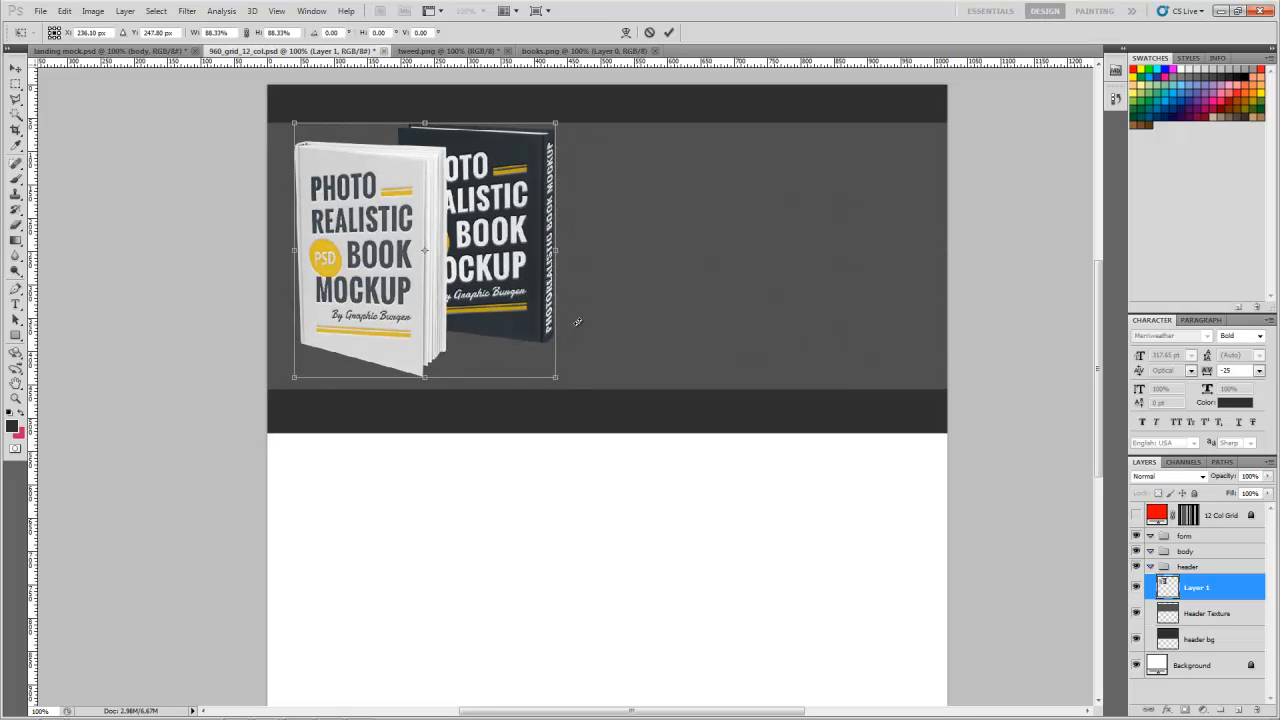
pyautogui.press('Return')
pyautogui.moveTo(440, 245); pyautogui.dragTo(437, 251)
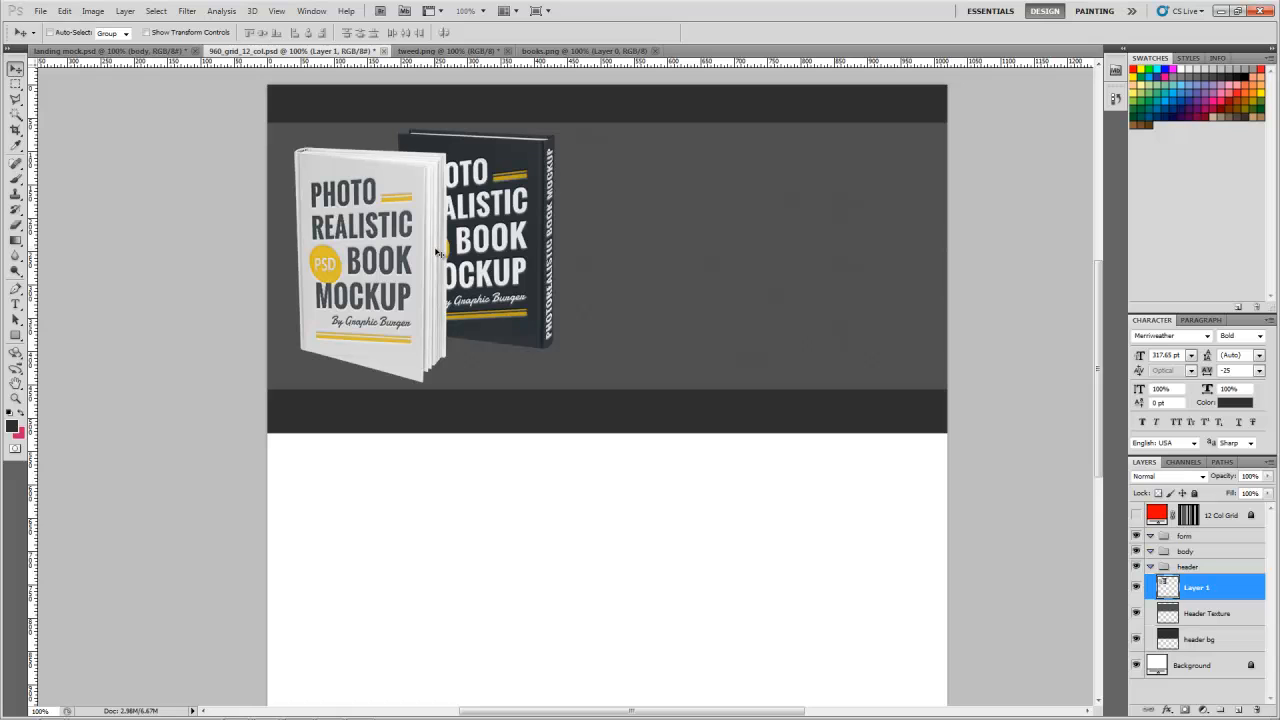
# Step: Rename the new book artwork layer in the header group as books
pyautogui.doubleClick(1193, 597)
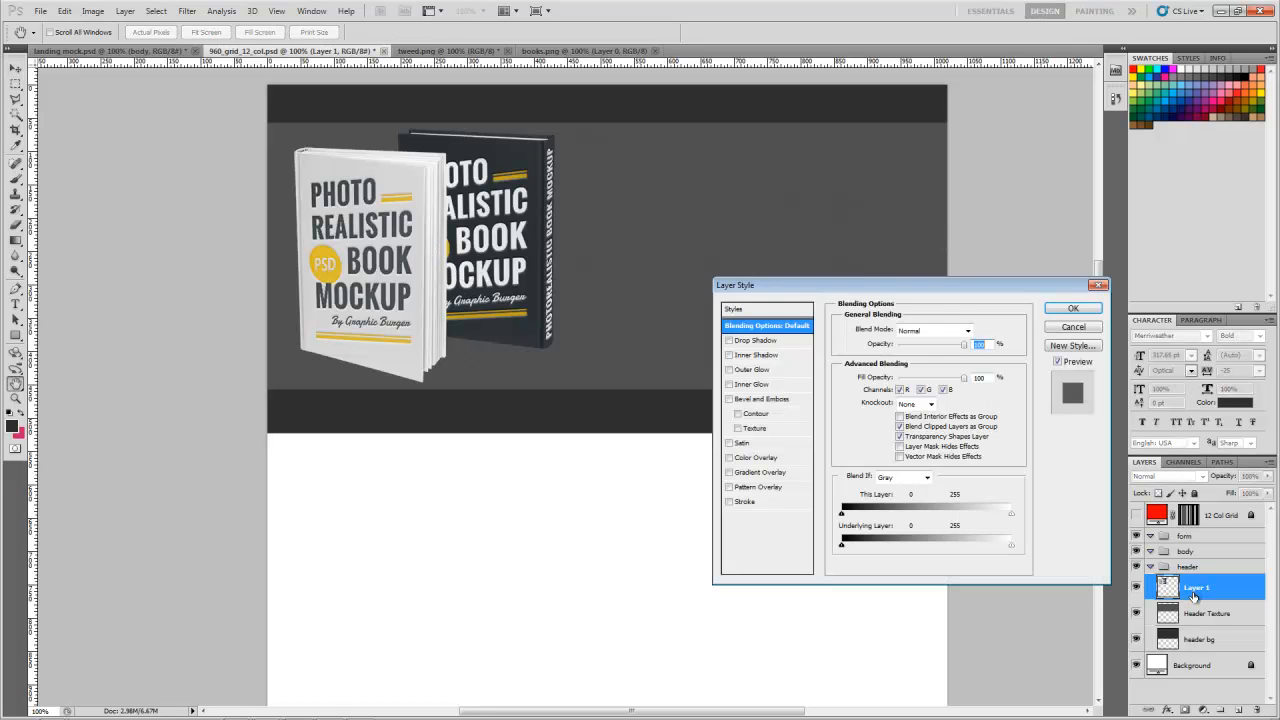
pyautogui.click(1078, 329)
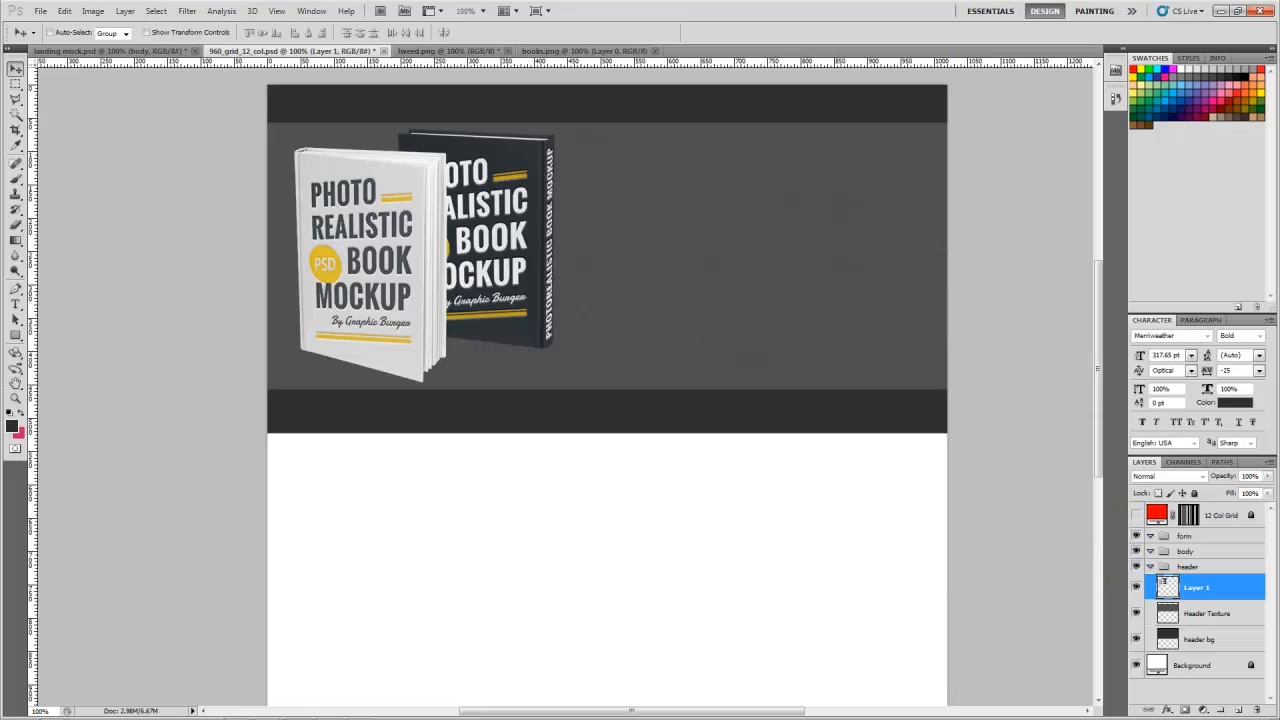
pyautogui.doubleClick(1197, 588)
pyautogui.write('books')
pyautogui.press('Return')
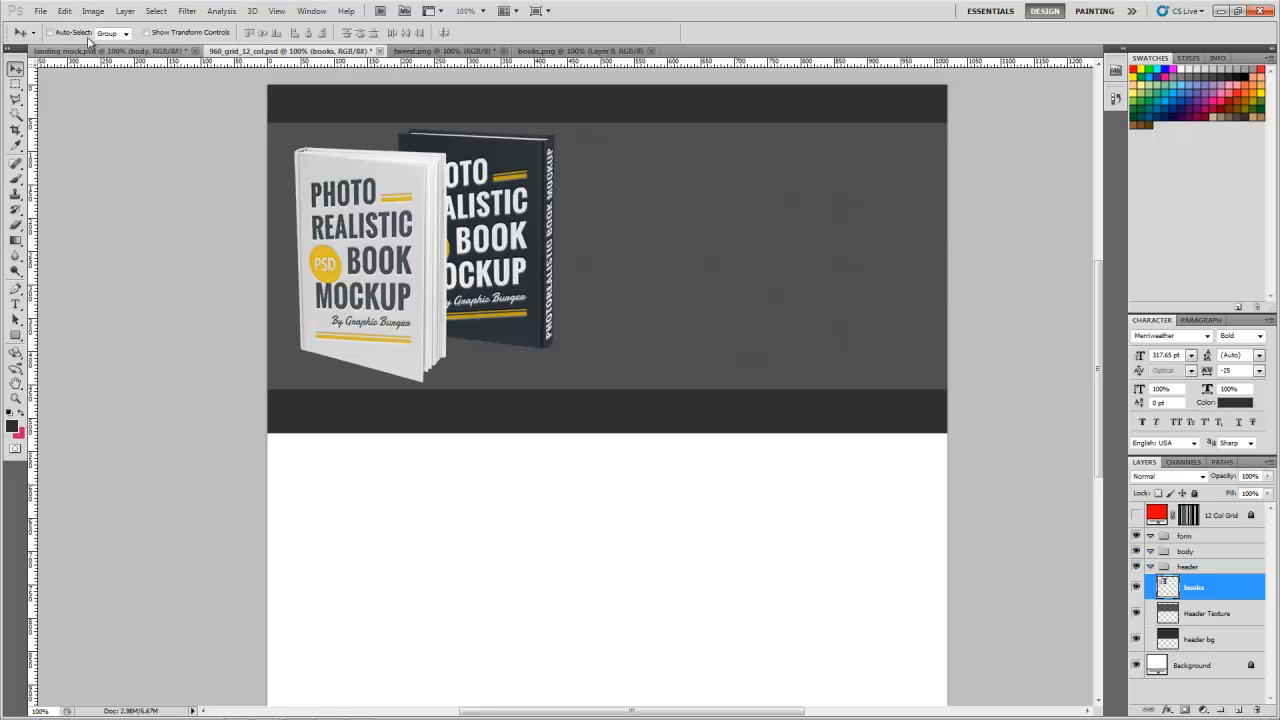
# Step: Check the form in landing mock.psd, and add a layer named form bg to the mockup's form group
pyautogui.click(119, 51)
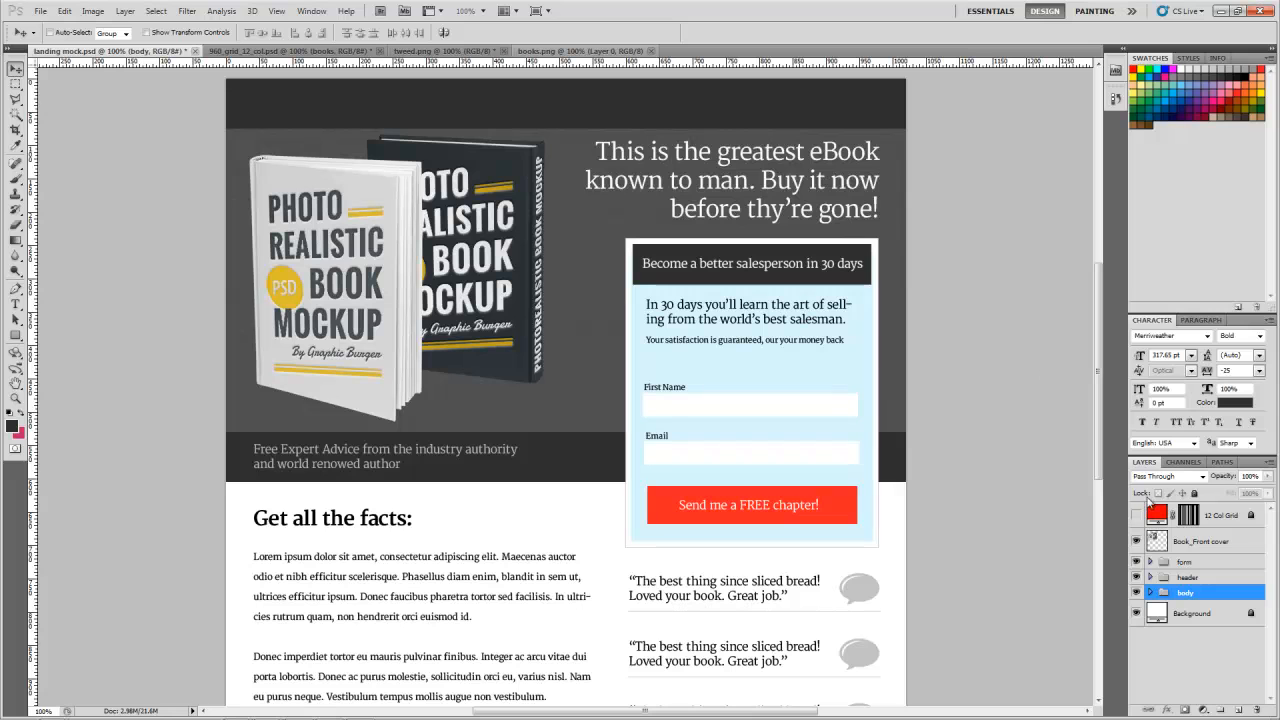
pyautogui.click(271, 52)
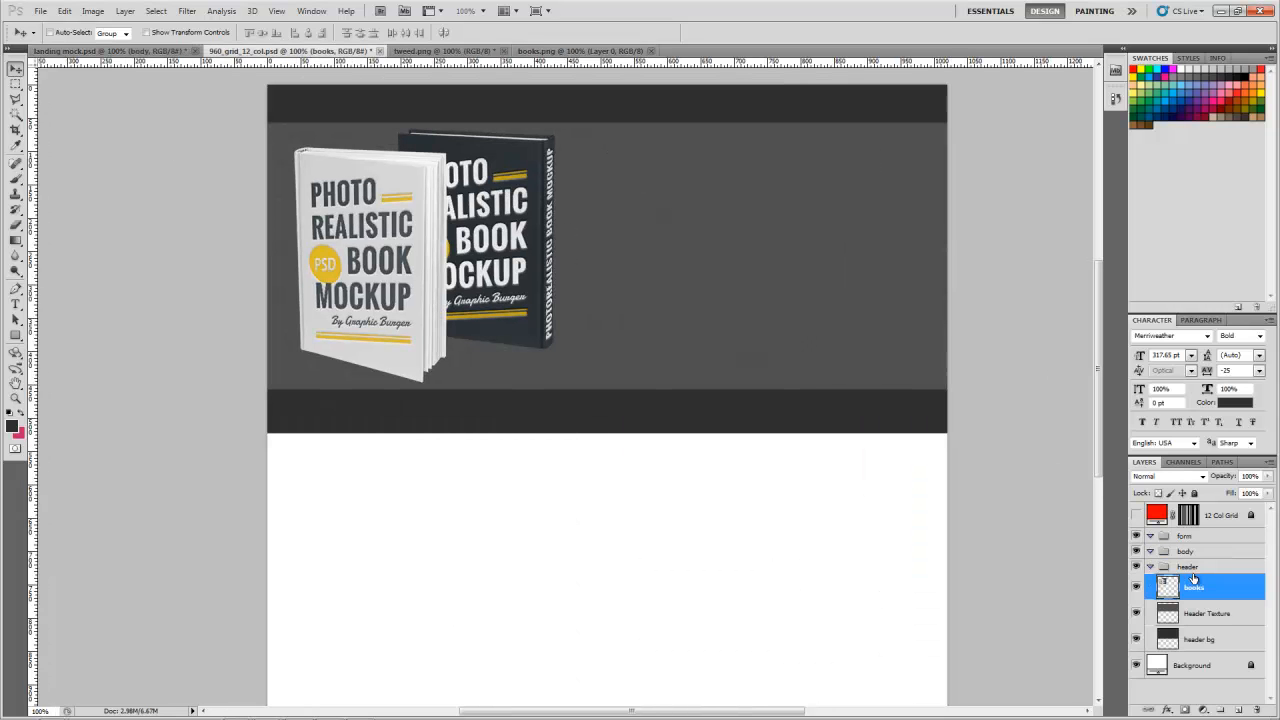
pyautogui.click(1186, 538)
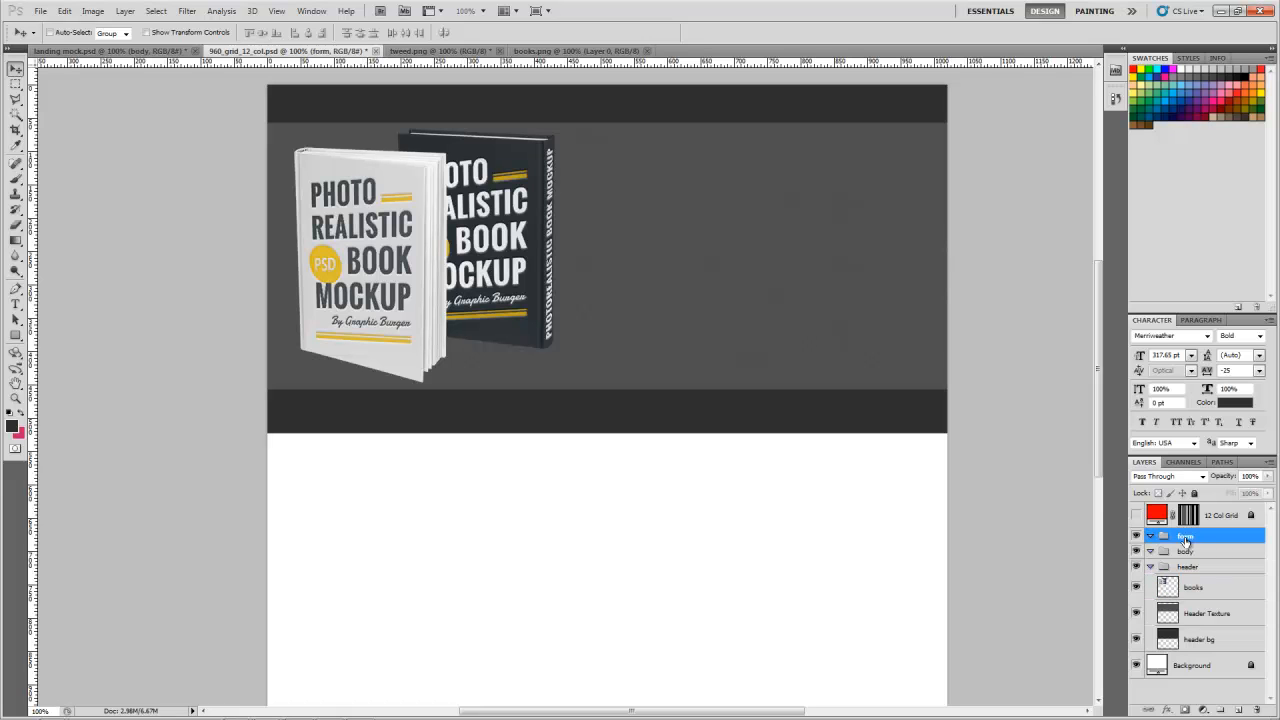
pyautogui.click(1239, 710)
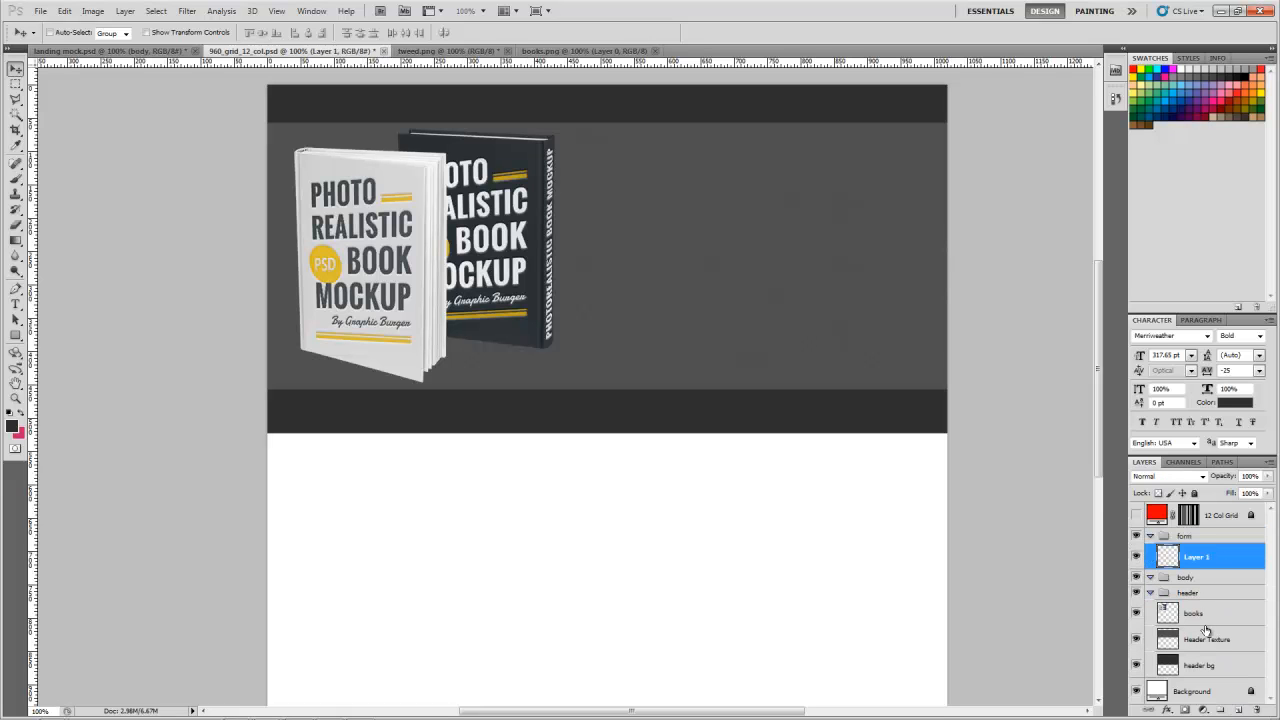
pyautogui.doubleClick(1197, 557)
pyautogui.write('form bg')
pyautogui.press('Return')
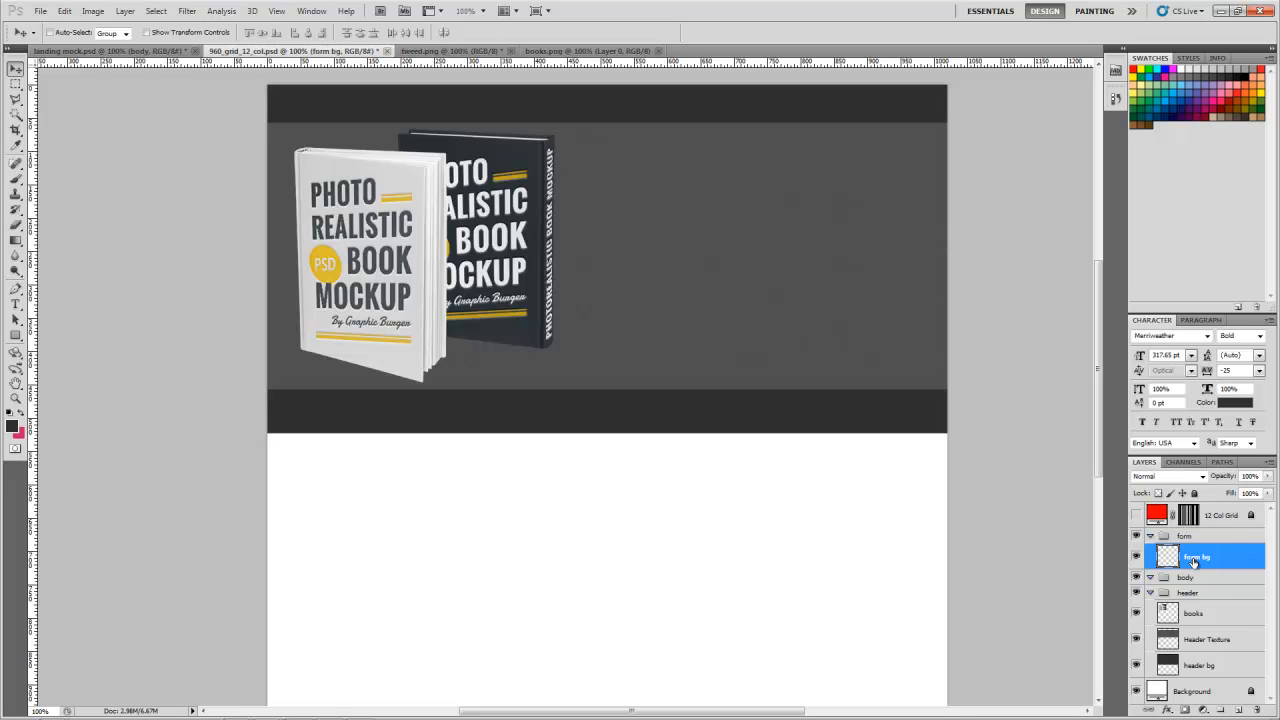
# Step: Show the 12 Col Grid in both documents and select a five-column form area, about 380 by 465 px, from the header's right half into the body
pyautogui.click(1135, 515)
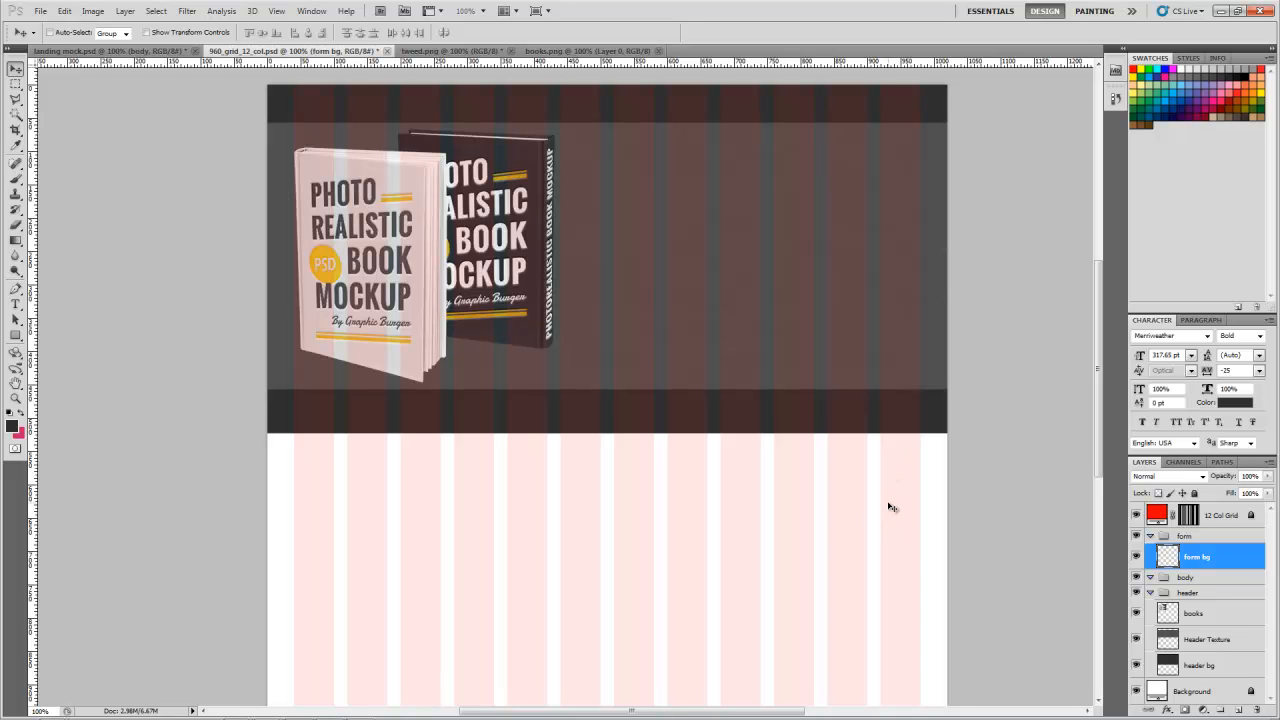
pyautogui.click(162, 52)
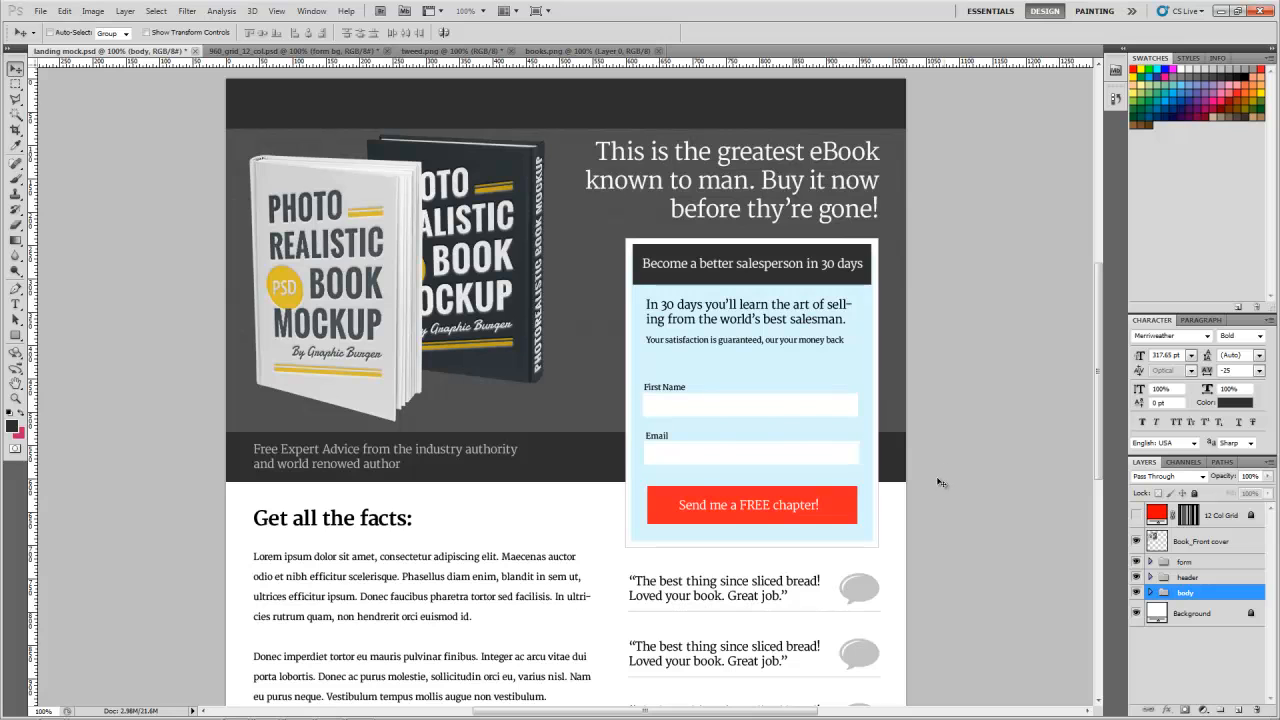
pyautogui.click(1136, 515)
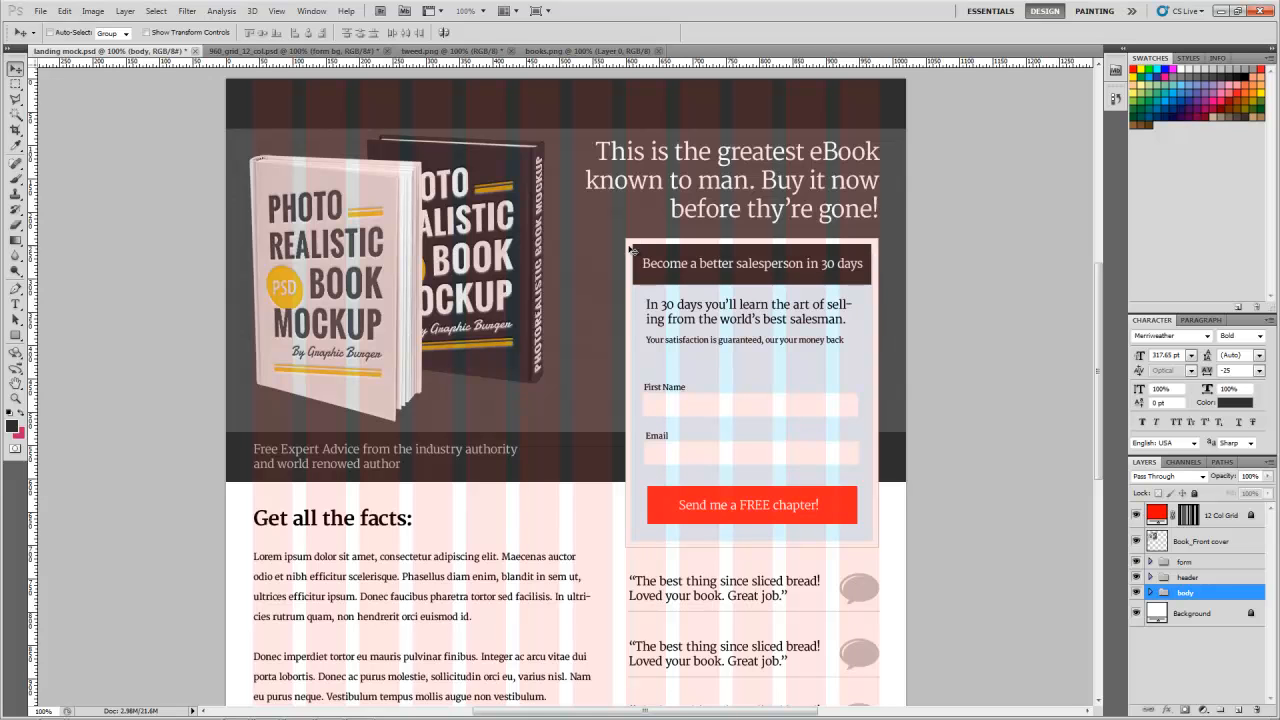
pyautogui.click(300, 51)
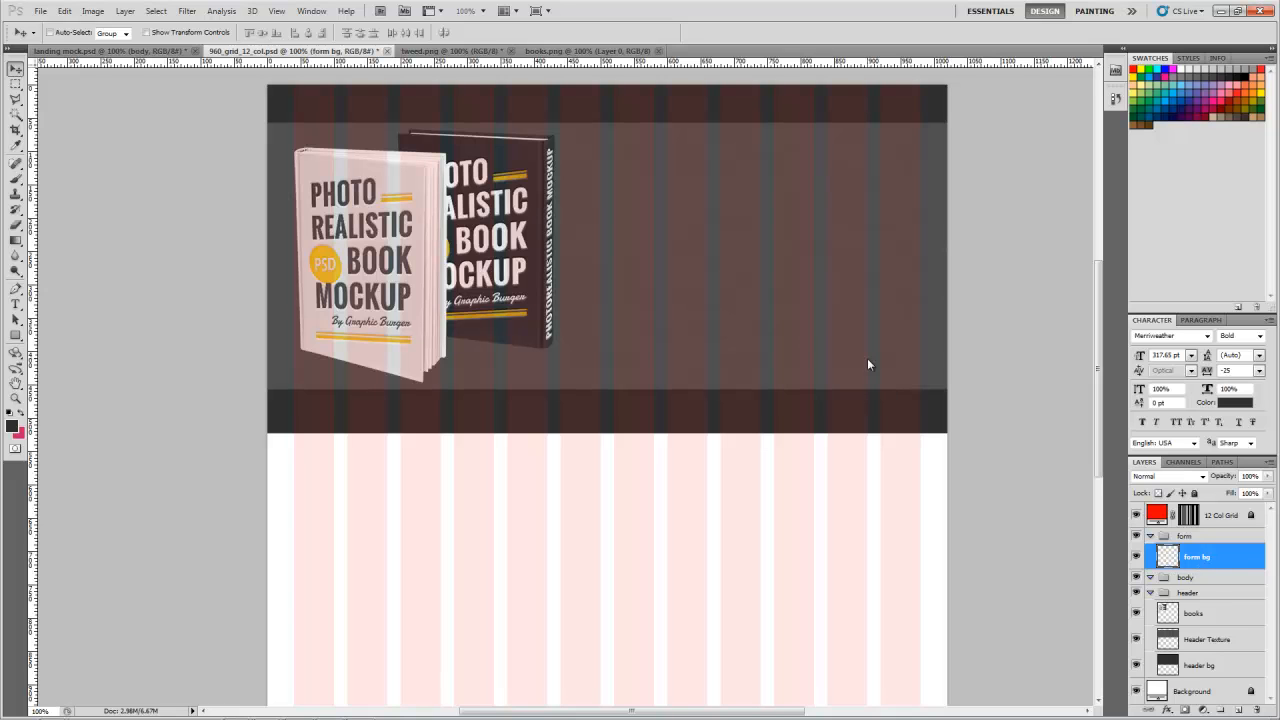
pyautogui.press('m')
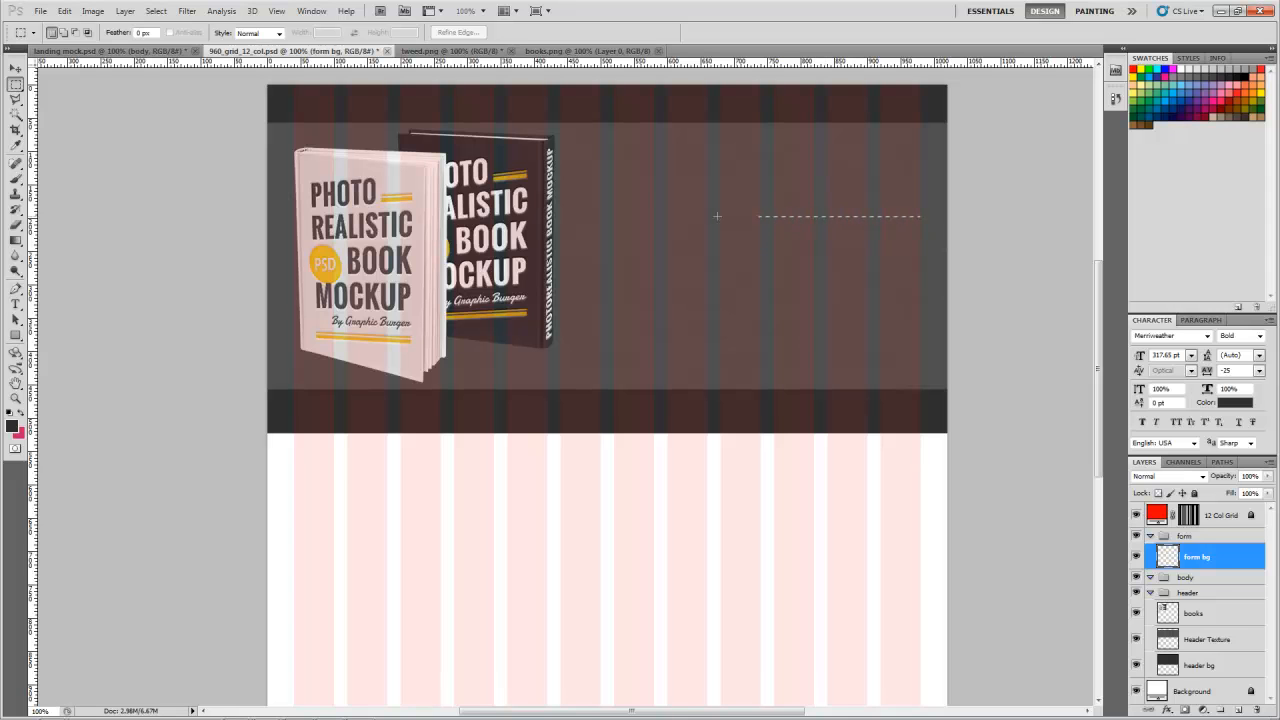
pyautogui.moveTo(667, 216); pyautogui.dragTo(665, 525)
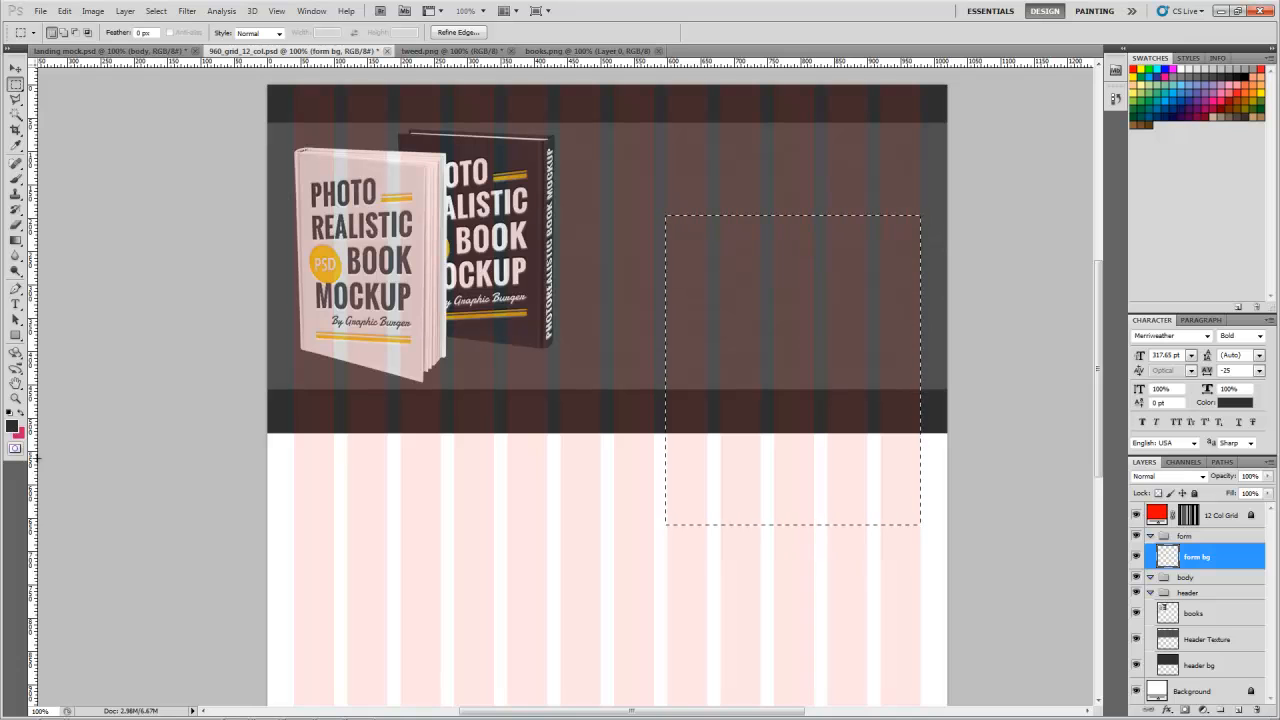
# Step: Reset the colours to their defaults and set the background colour to red #c02929
pyautogui.press('d')
pyautogui.click(16, 434)
pyautogui.click(902, 261)
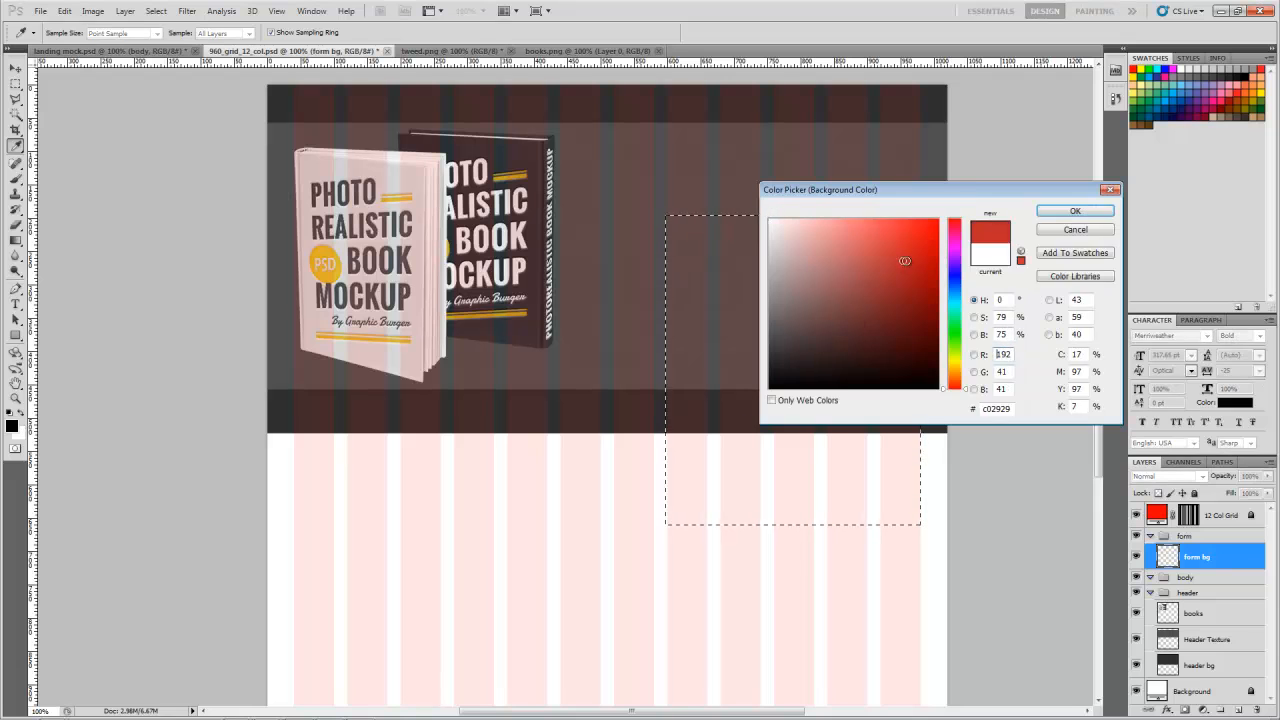
pyautogui.click(1075, 211)
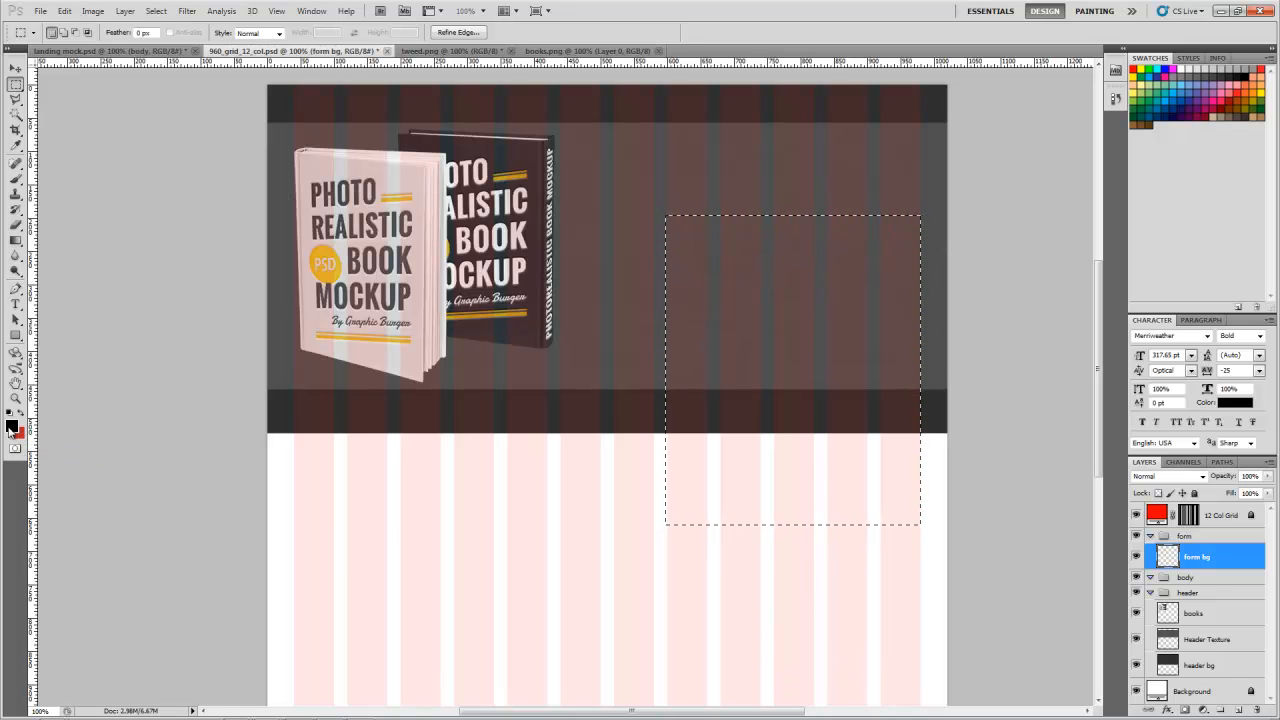
# Step: Restore the default colours and fill the selected form area with white on the form bg layer, undoing a trial black fill
pyautogui.press('d')
pyautogui.hotkey('ctrl', 'BackSpace')
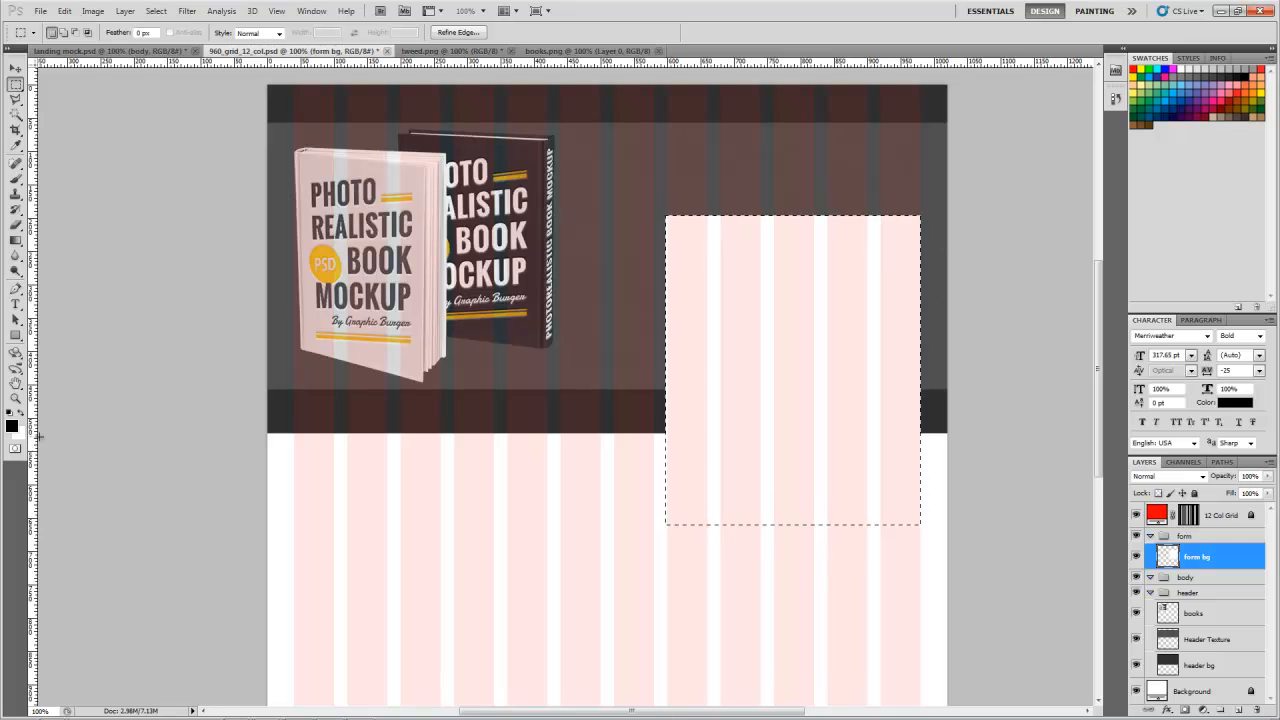
pyautogui.hotkey('alt', 'BackSpace')
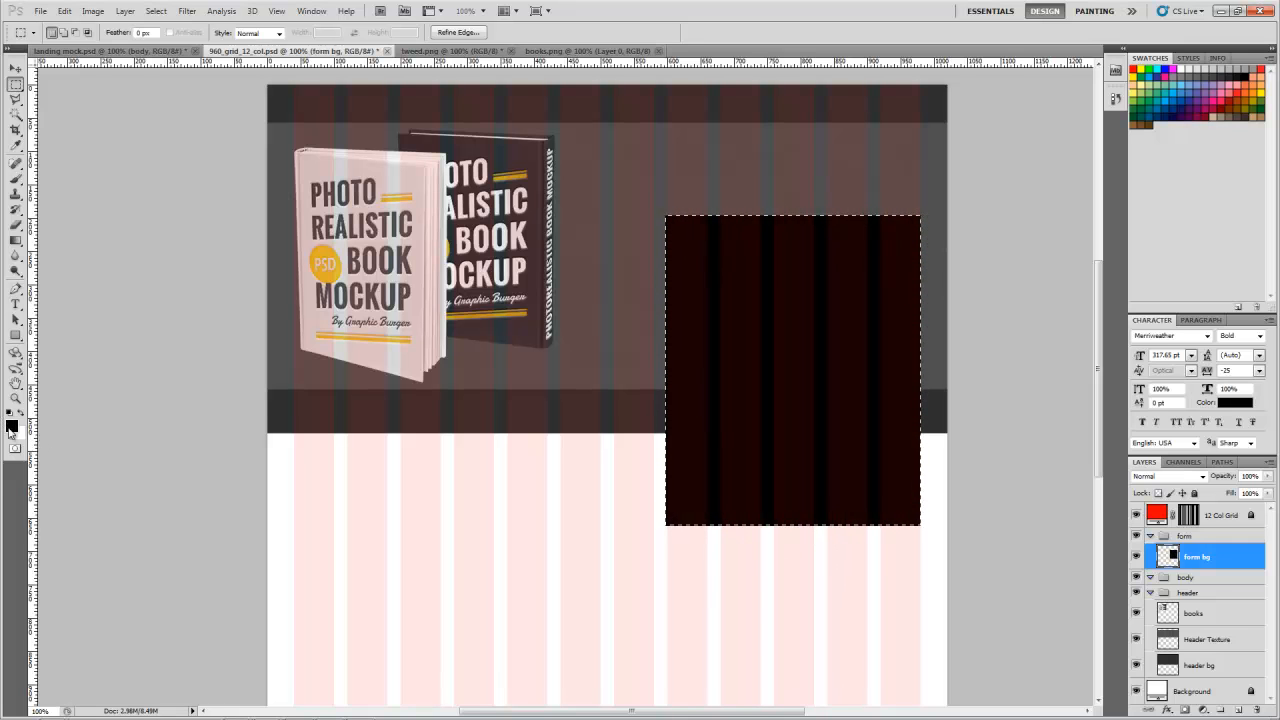
pyautogui.hotkey('ctrl', 'z')
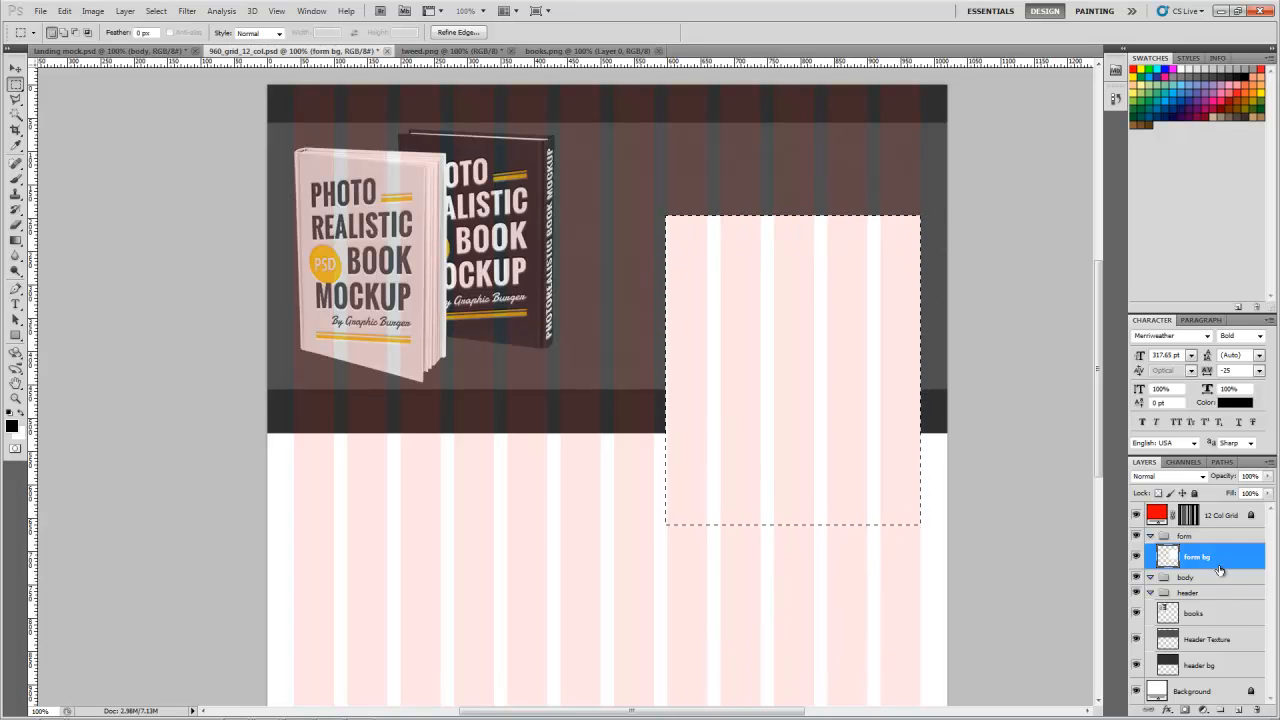
# Step: Add a new layer above form bg and shrink the form selection evenly about its centre to about 94%
pyautogui.click(1238, 709)
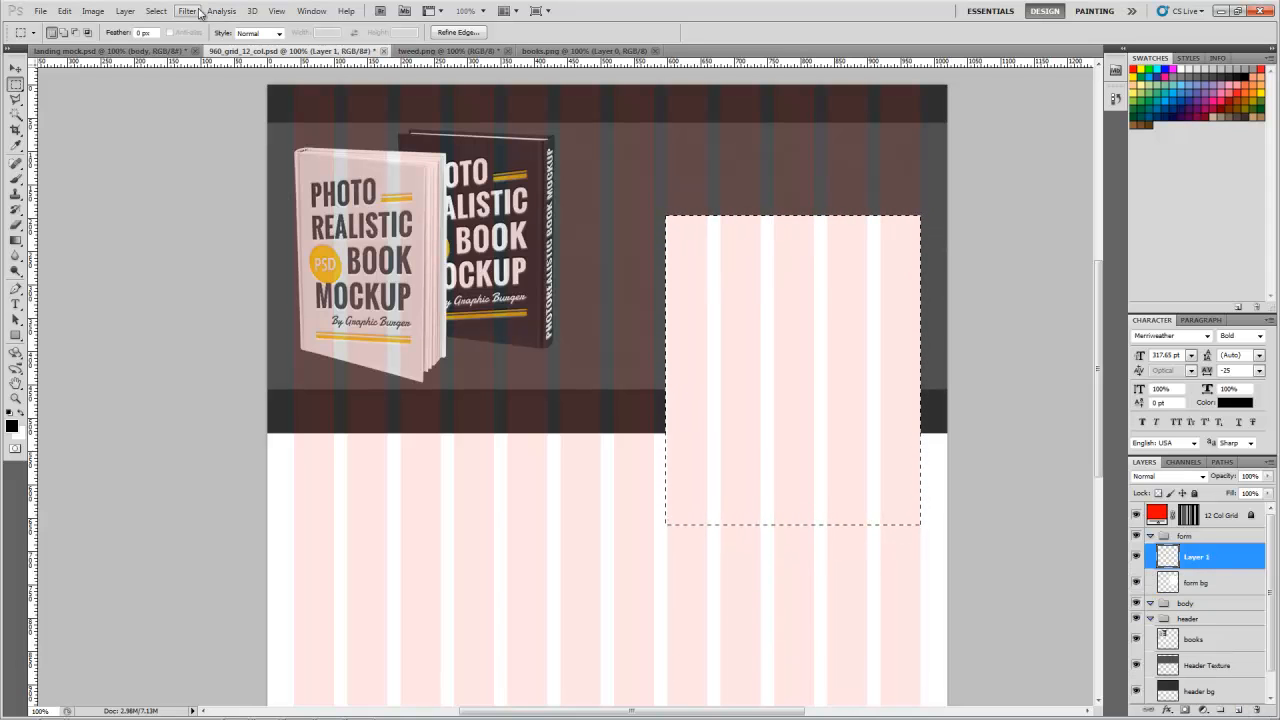
pyautogui.click(157, 11)
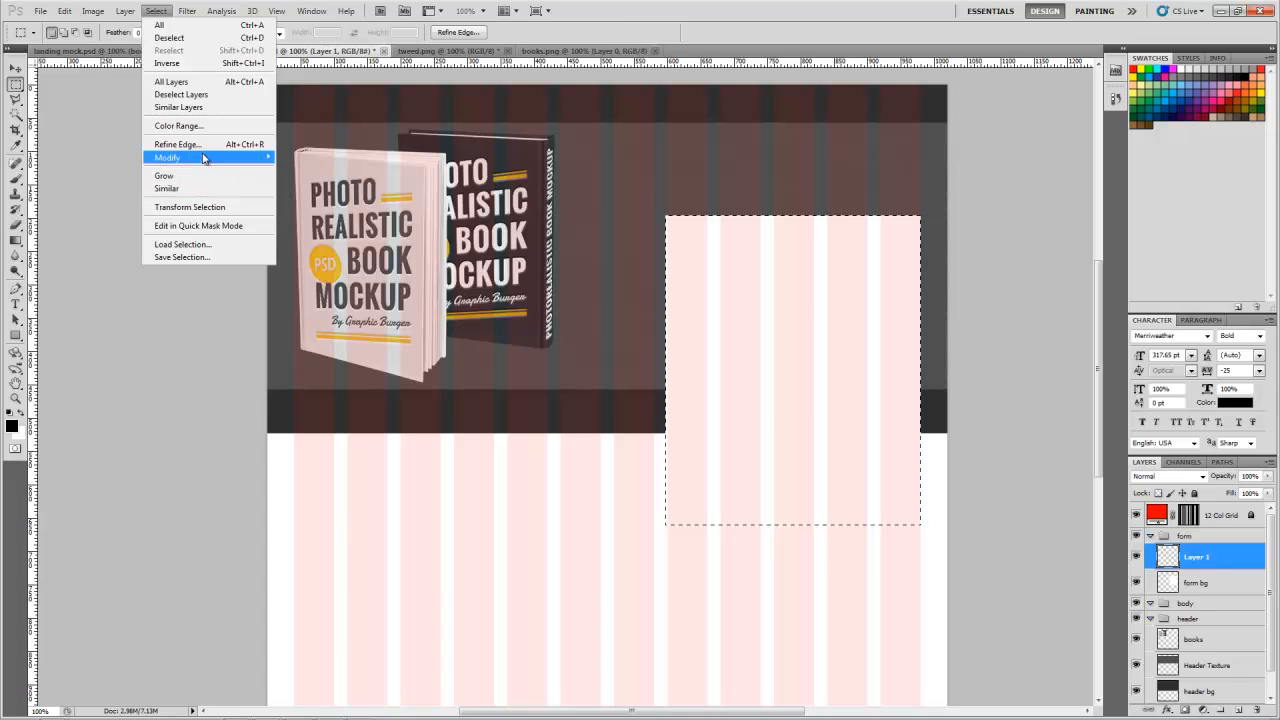
pyautogui.click(189, 208)
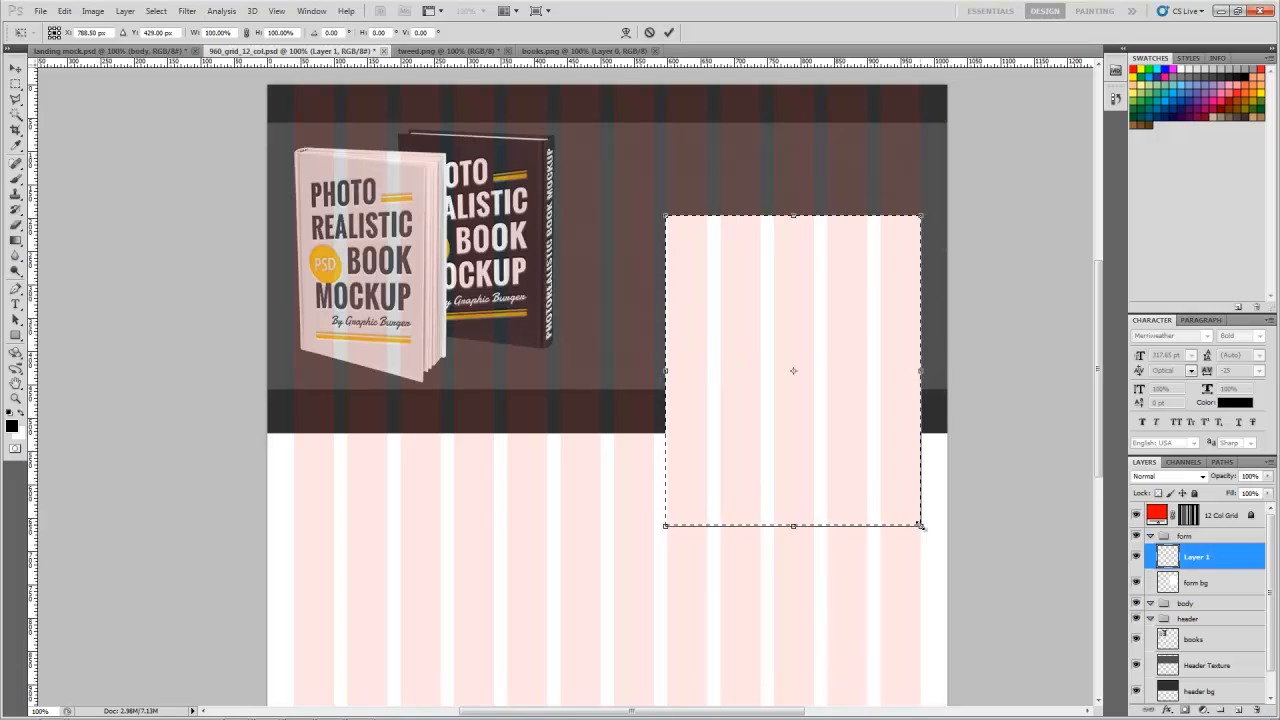
pyautogui.moveTo(919, 524); pyautogui.dragTo(910, 518)
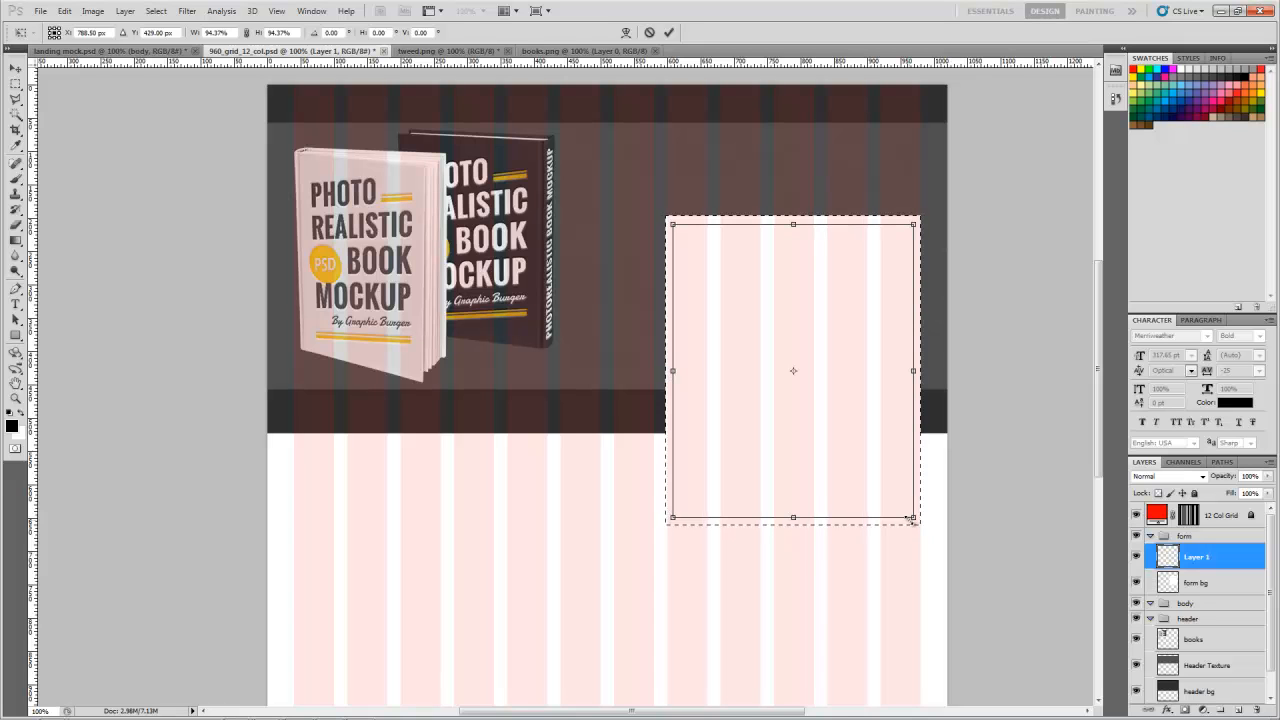
pyautogui.moveTo(910, 519); pyautogui.dragTo(913, 518)
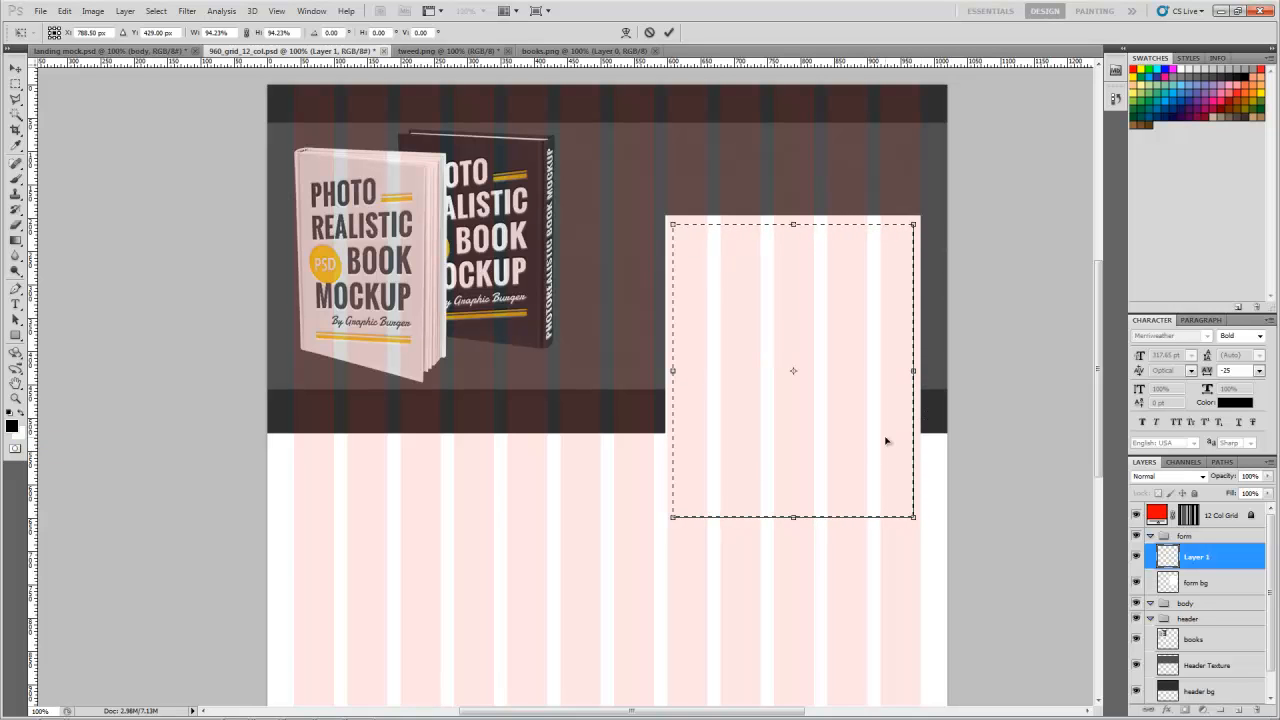
pyautogui.press('Return')
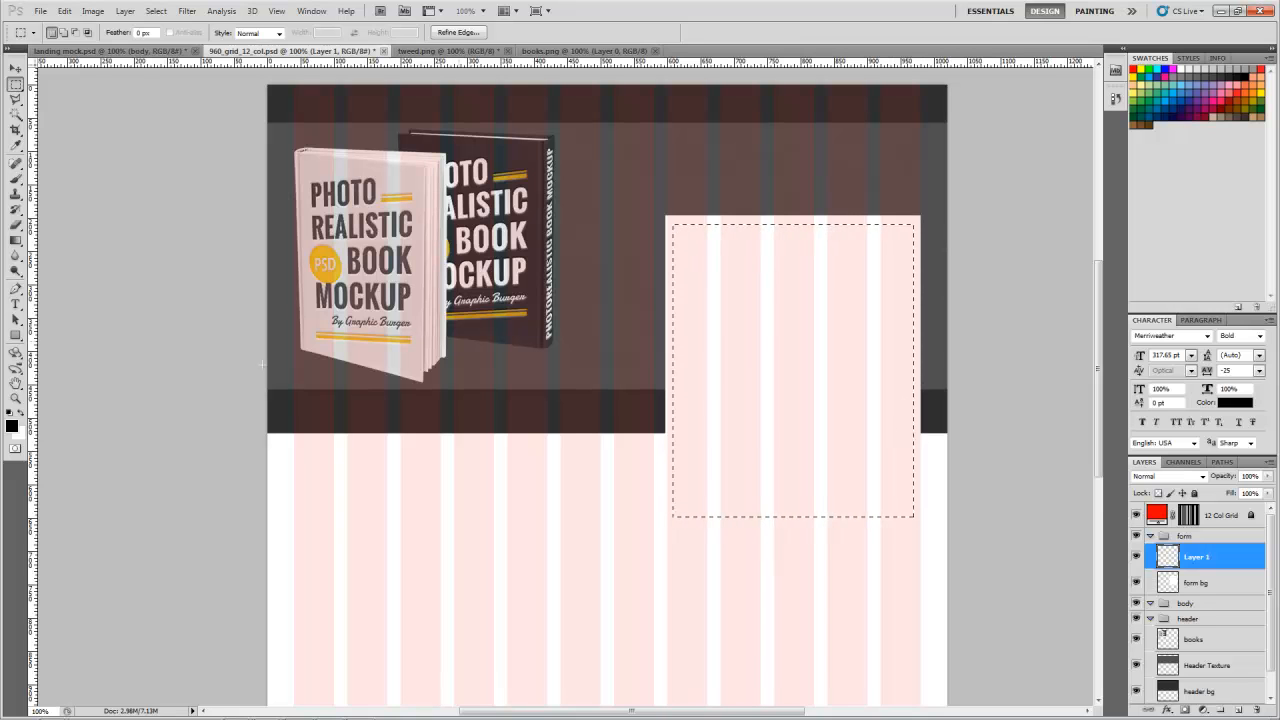
# Step: Set the foreground colour to light blue #b5f5ff, fill the inset selection on the new layer, and deselect
pyautogui.click(12, 428)
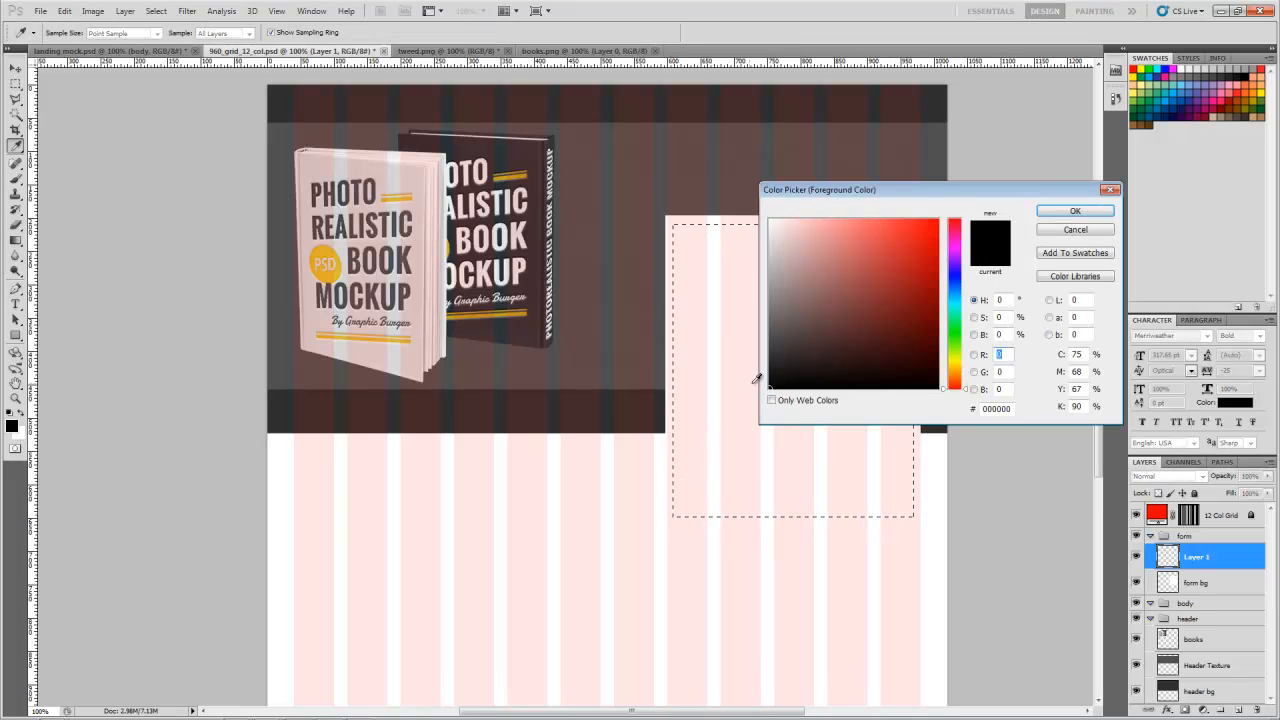
pyautogui.moveTo(961, 344); pyautogui.dragTo(959, 304)
pyautogui.moveTo(915, 235)
pyautogui.mouseDown()
pyautogui.moveTo(900, 222)
pyautogui.moveTo(817, 219)
pyautogui.mouseUp()
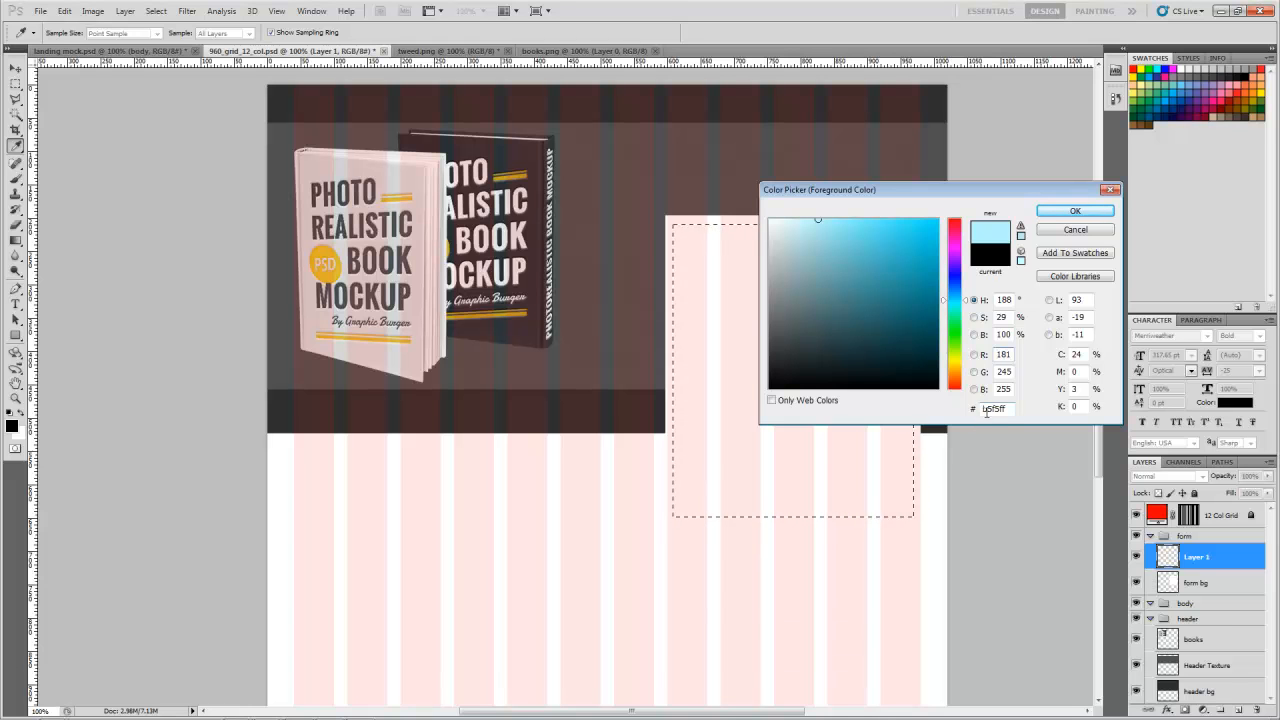
pyautogui.click(1089, 211)
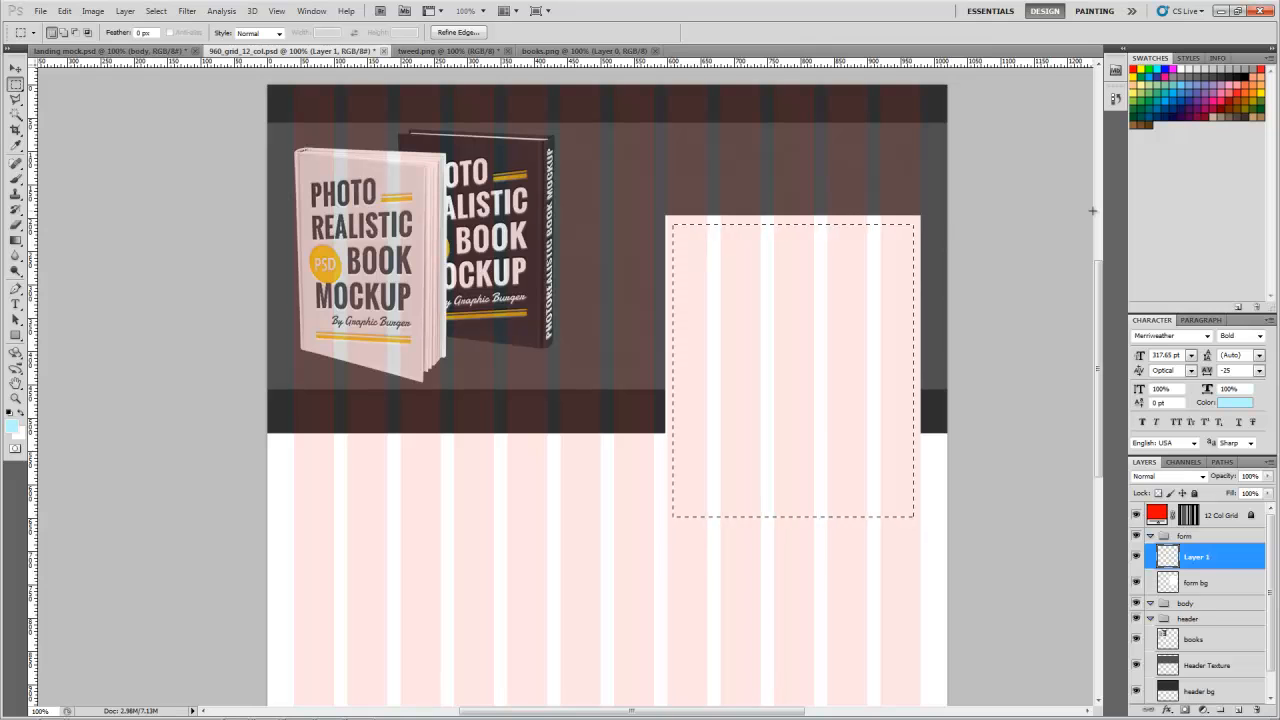
pyautogui.hotkey('alt', 'BackSpace')
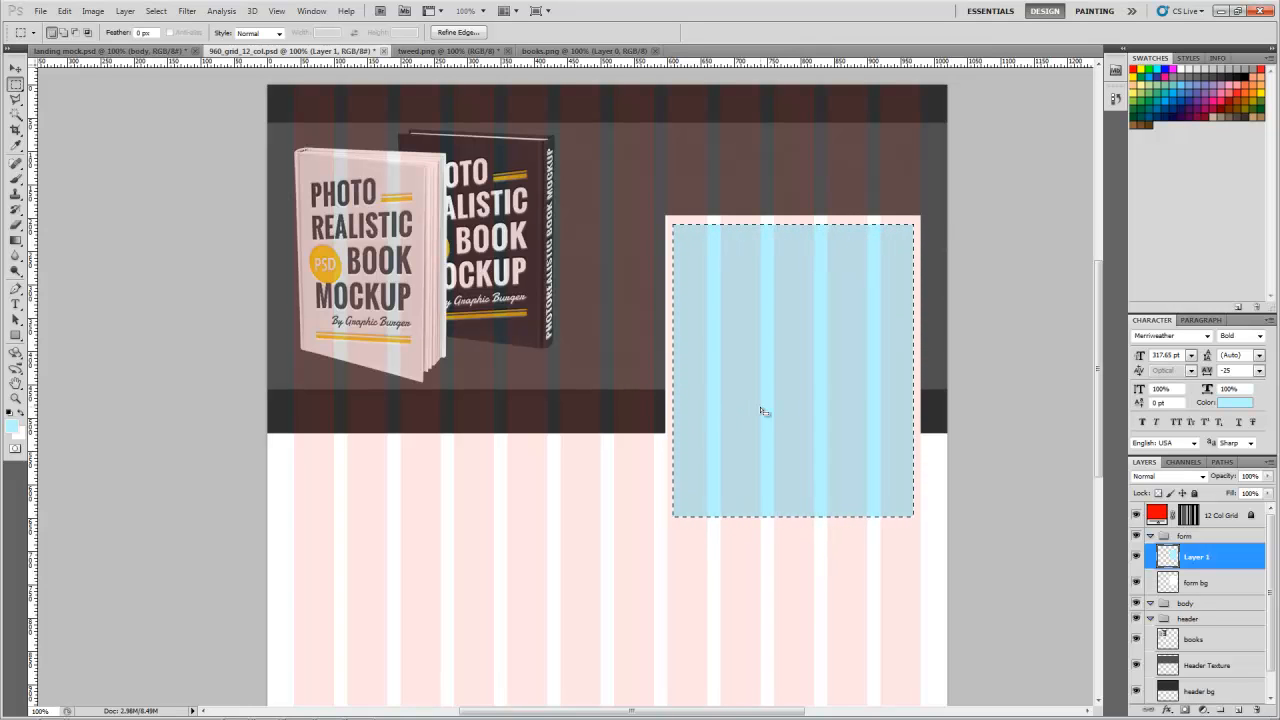
pyautogui.hotkey('ctrl', 'd')
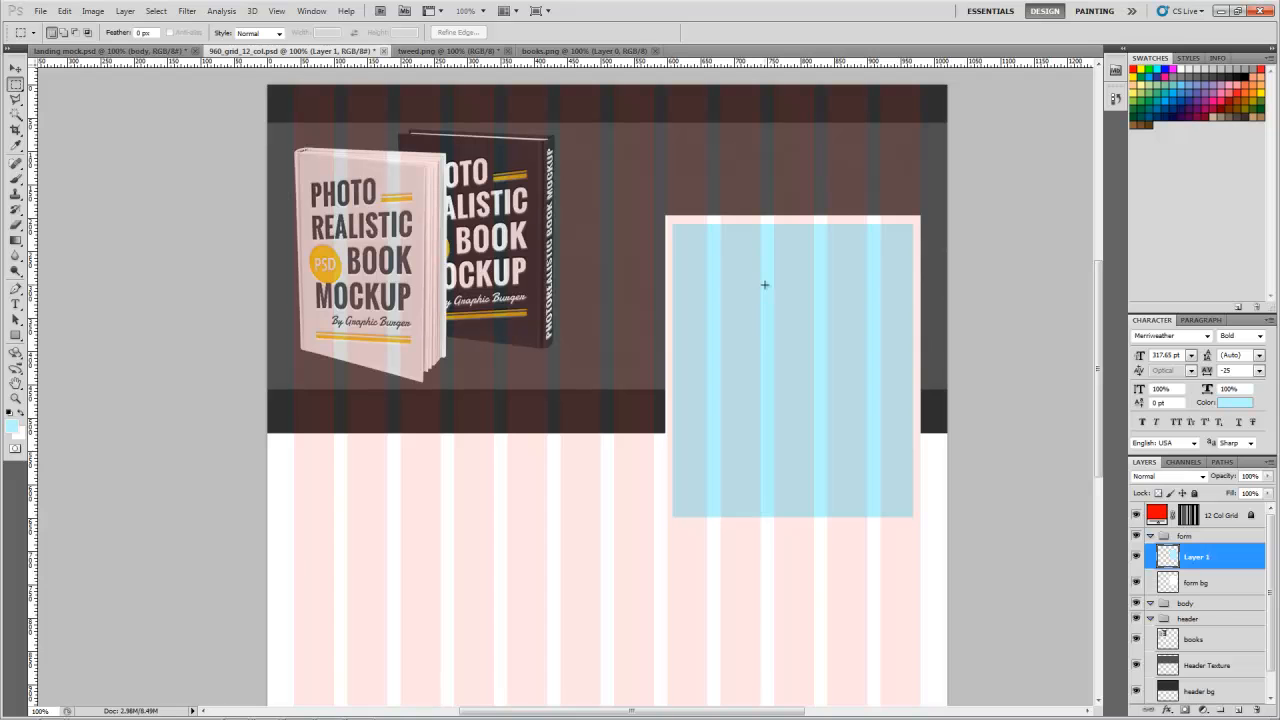
# Step: Hide the 12 Col Grid in both landing mock.psd and the 960 grid document
pyautogui.click(148, 52)
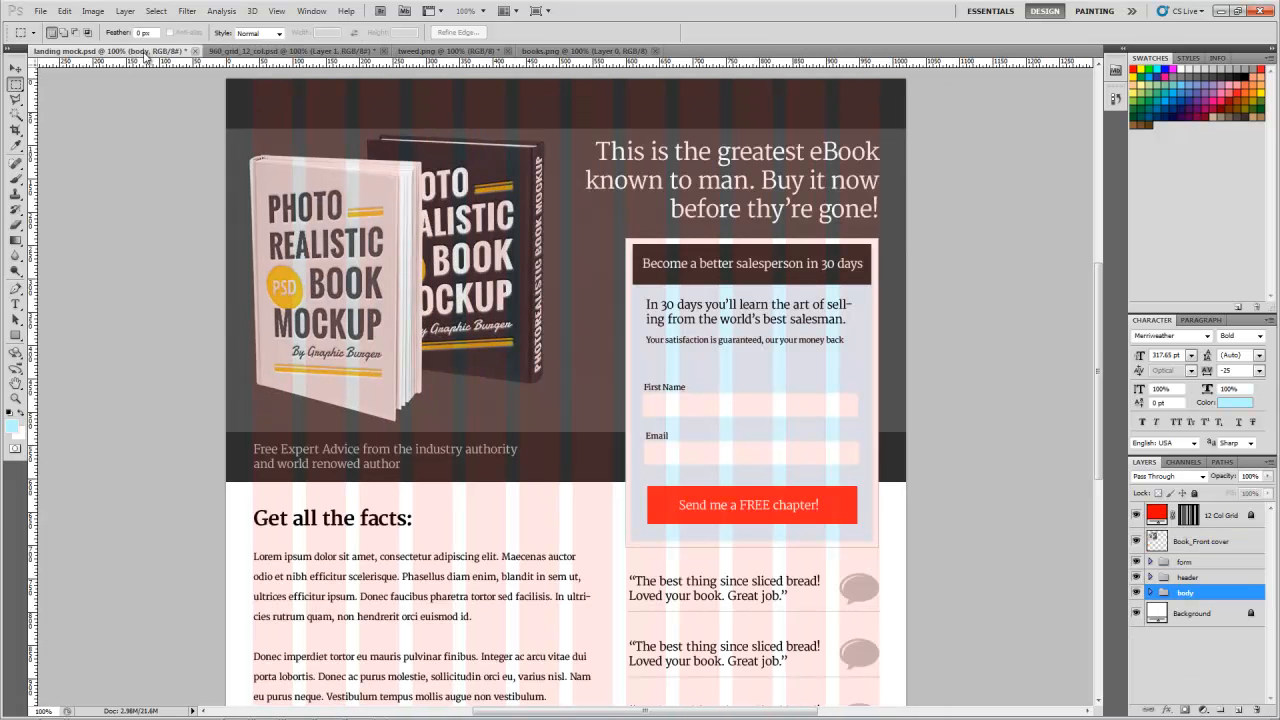
pyautogui.click(1136, 515)
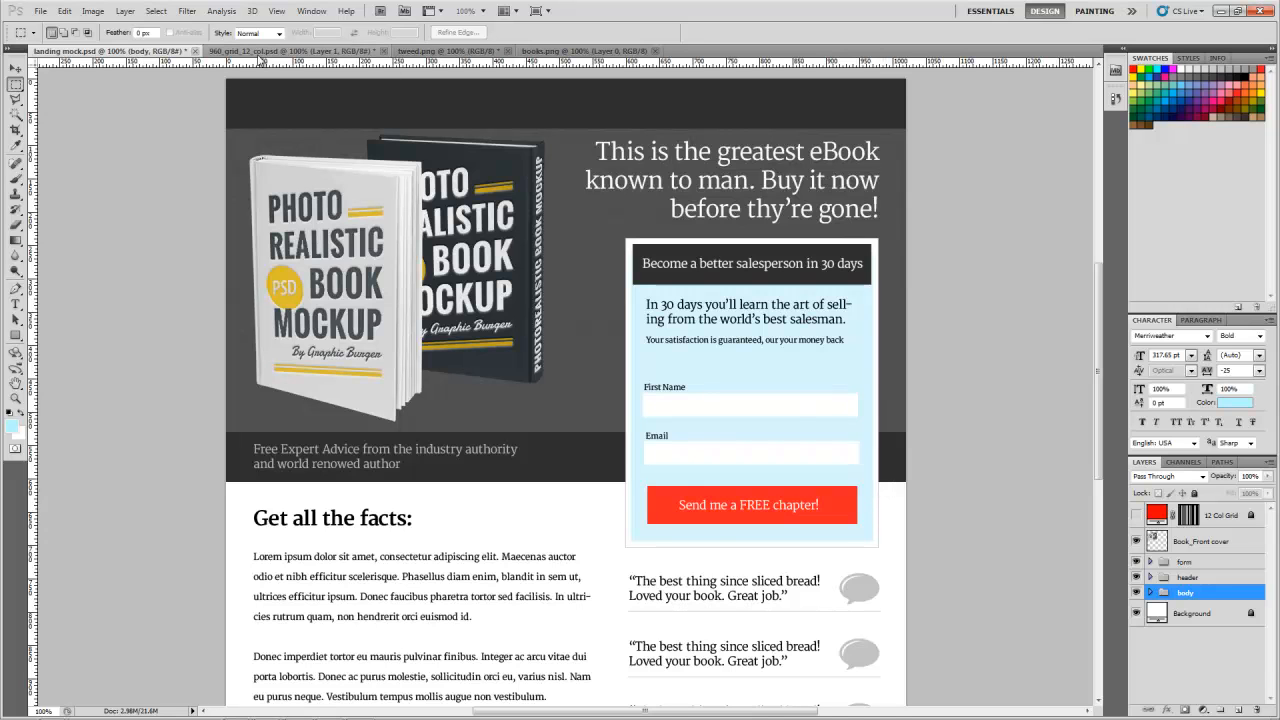
pyautogui.click(272, 51)
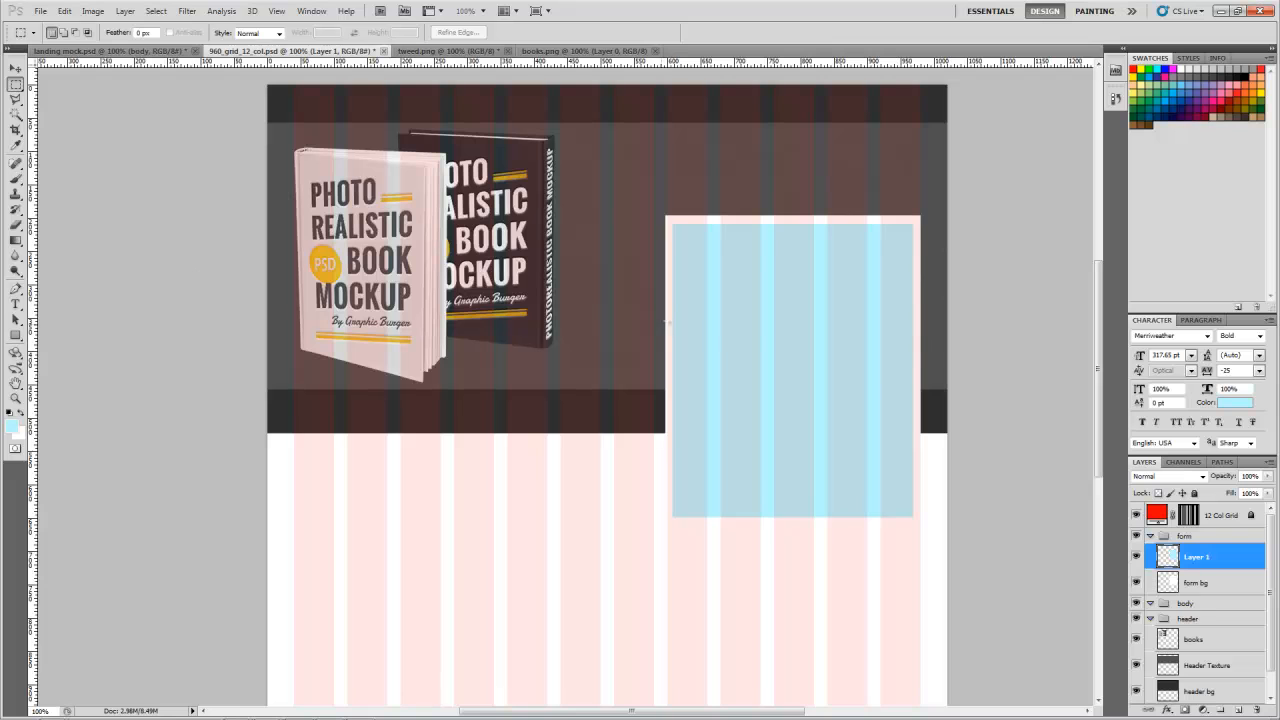
pyautogui.click(1136, 515)
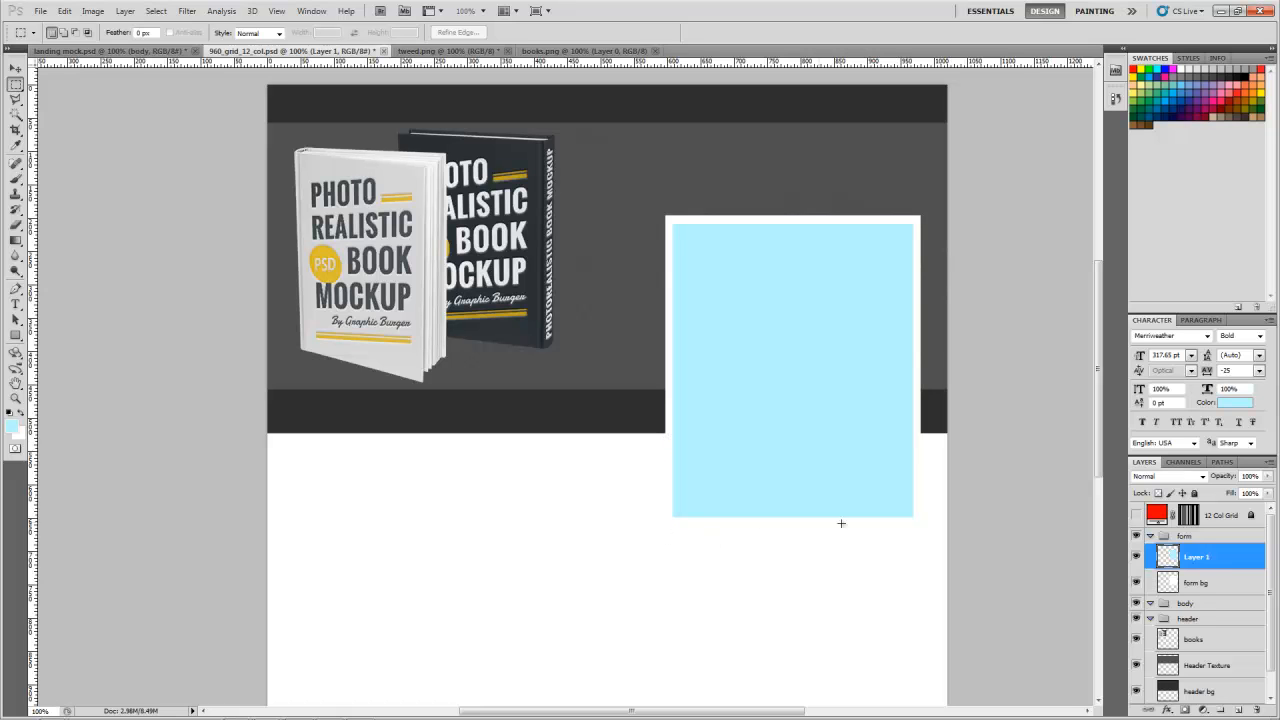
# Step: Load the form bg layer's outline as a selection, stroke it inside with 1 px of light grey #cdcdcd, and deselect
pyautogui.click(1170, 588)
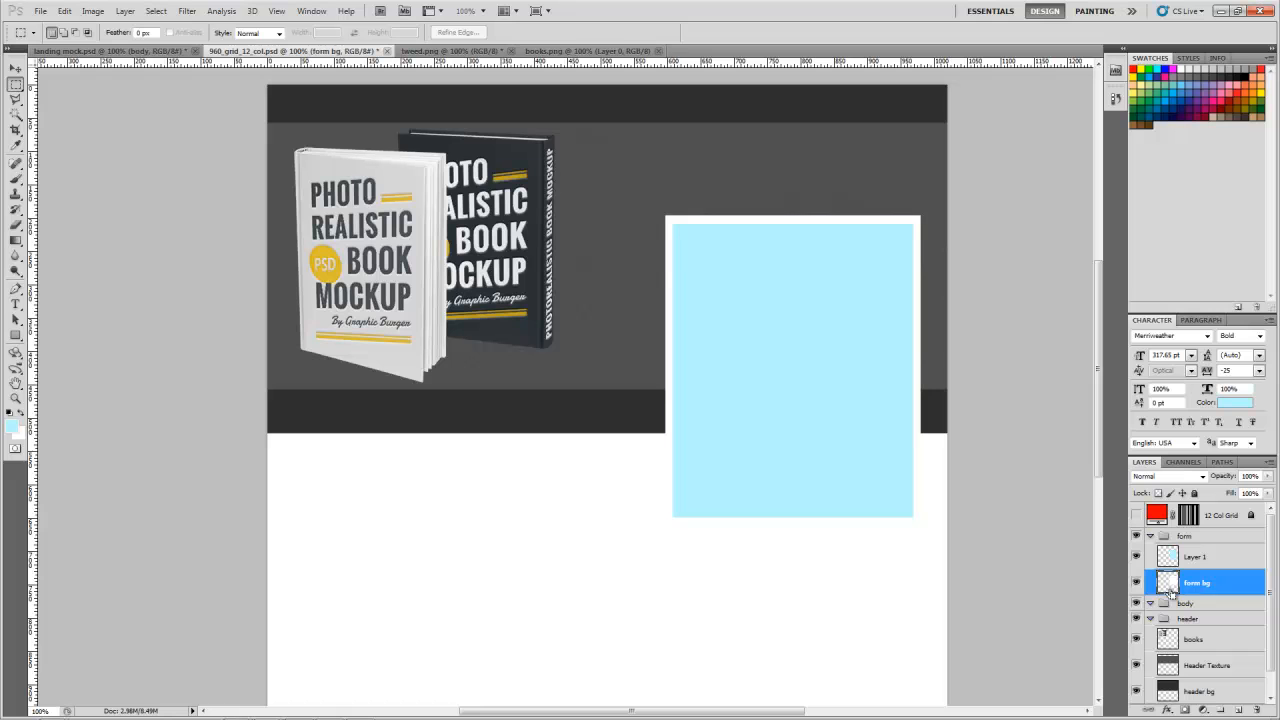
pyautogui.keyDown('ctrl'); pyautogui.click(1168, 585); pyautogui.keyUp('ctrl')
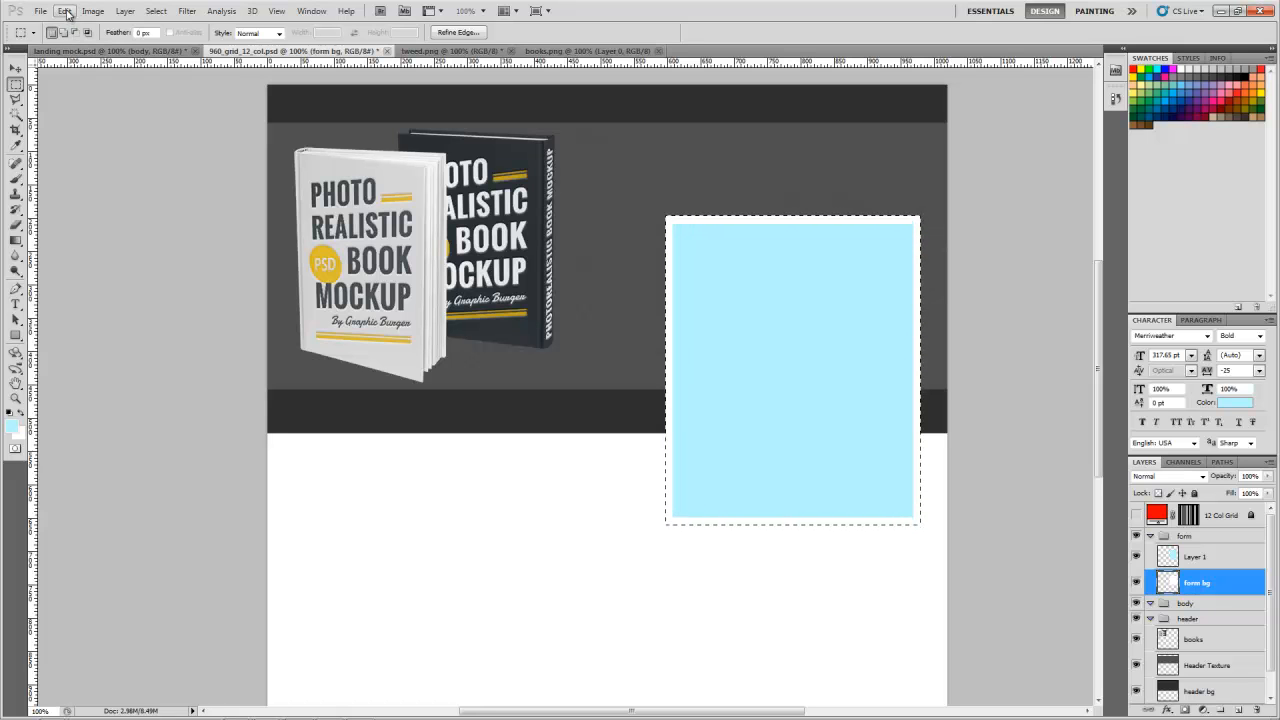
pyautogui.click(64, 11)
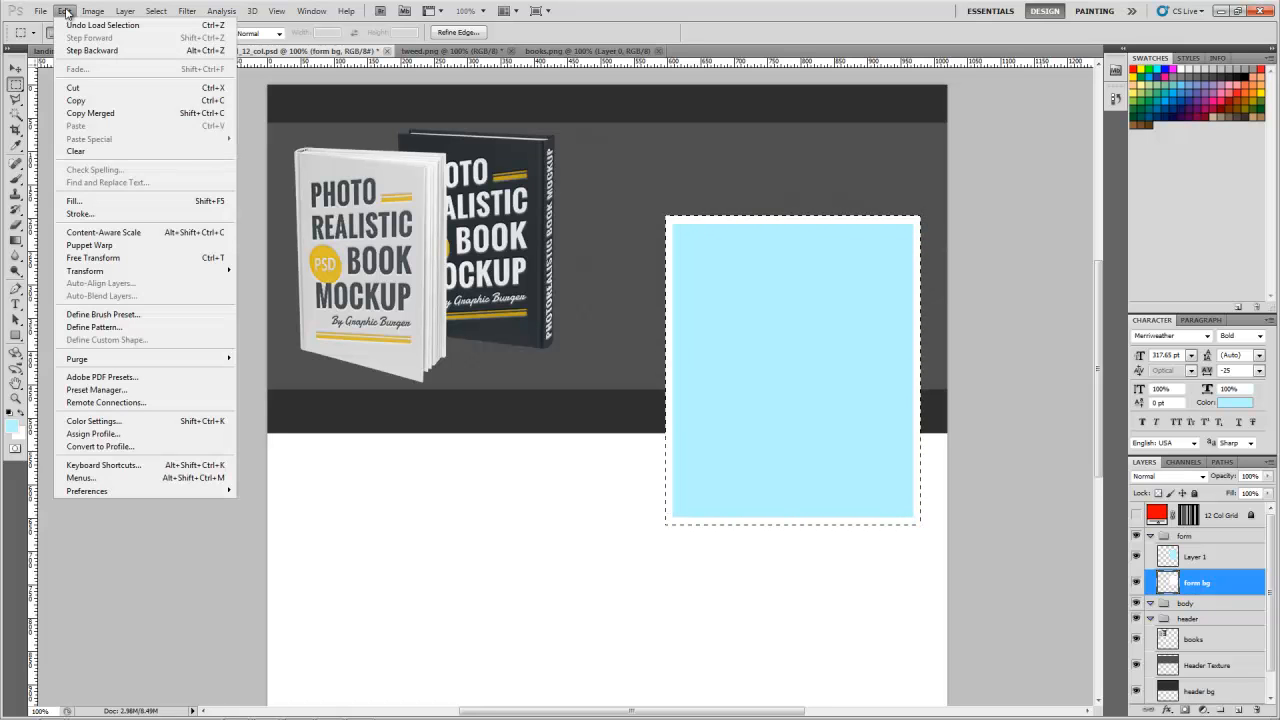
pyautogui.click(74, 214)
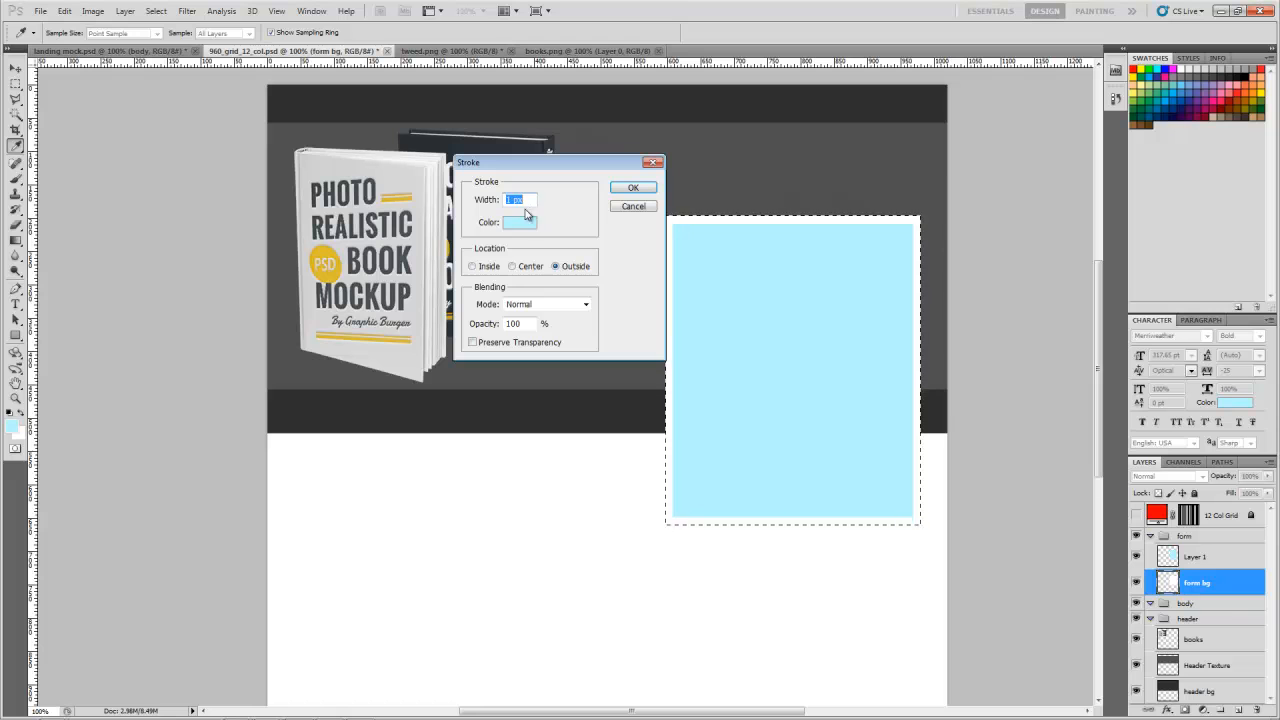
pyautogui.click(515, 224)
pyautogui.click(773, 270)
pyautogui.moveTo(773, 270); pyautogui.dragTo(748, 252)
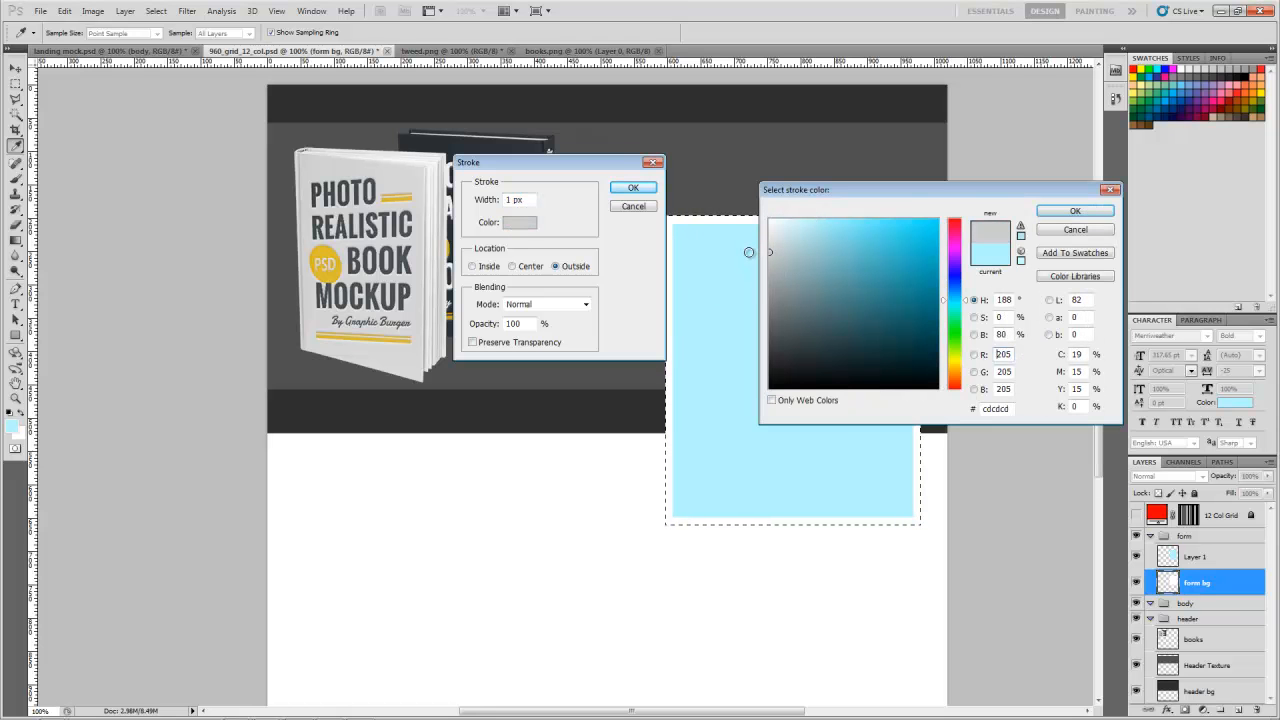
pyautogui.click(1075, 211)
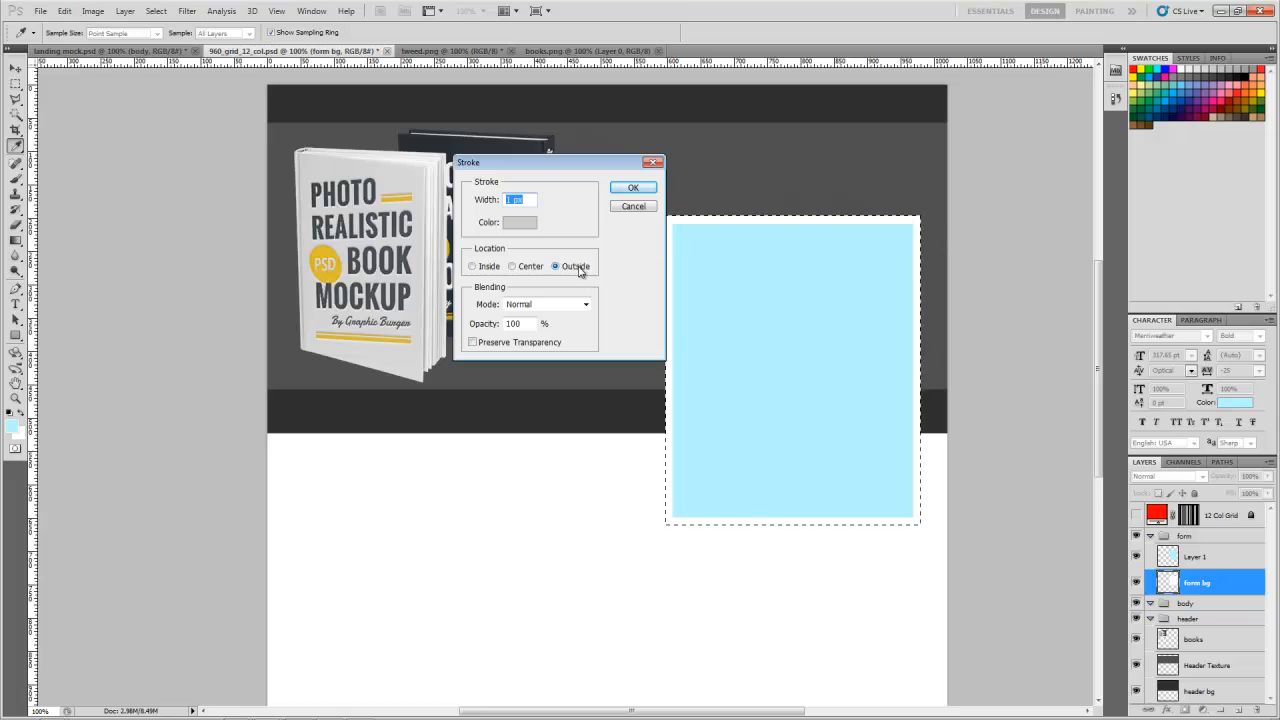
pyautogui.click(490, 268)
pyautogui.click(632, 189)
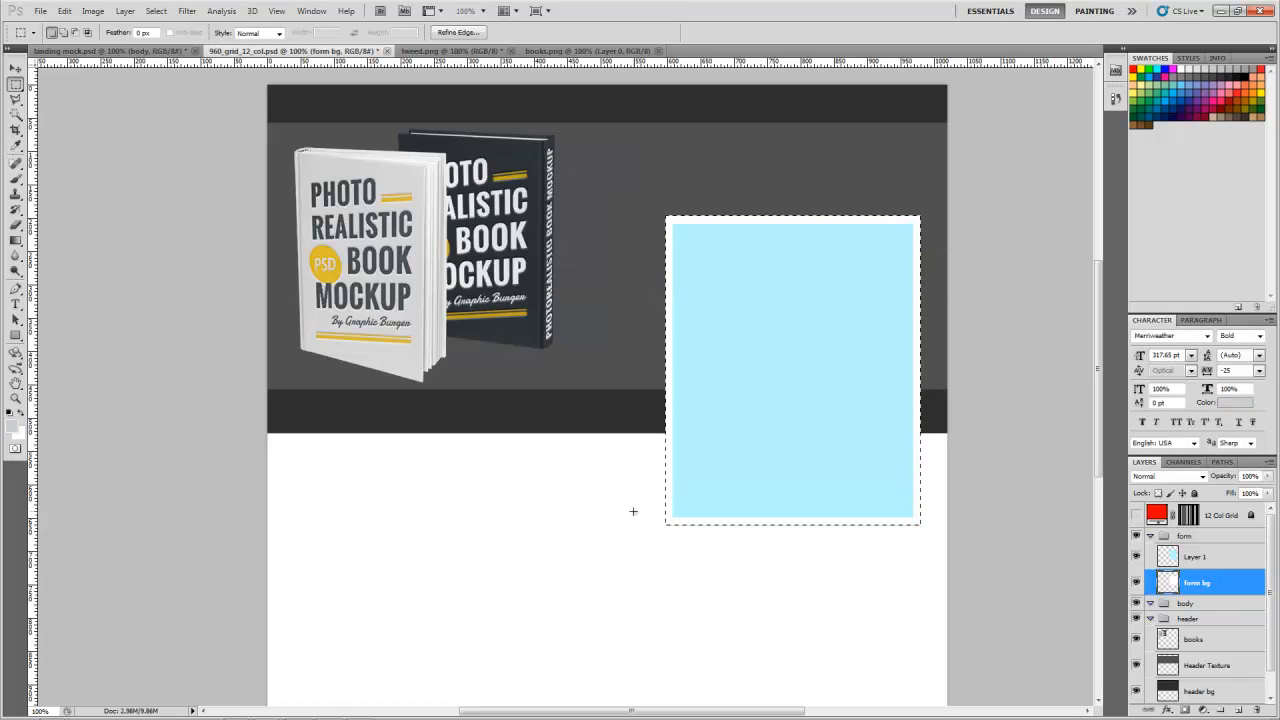
pyautogui.hotkey('ctrl', 'd')
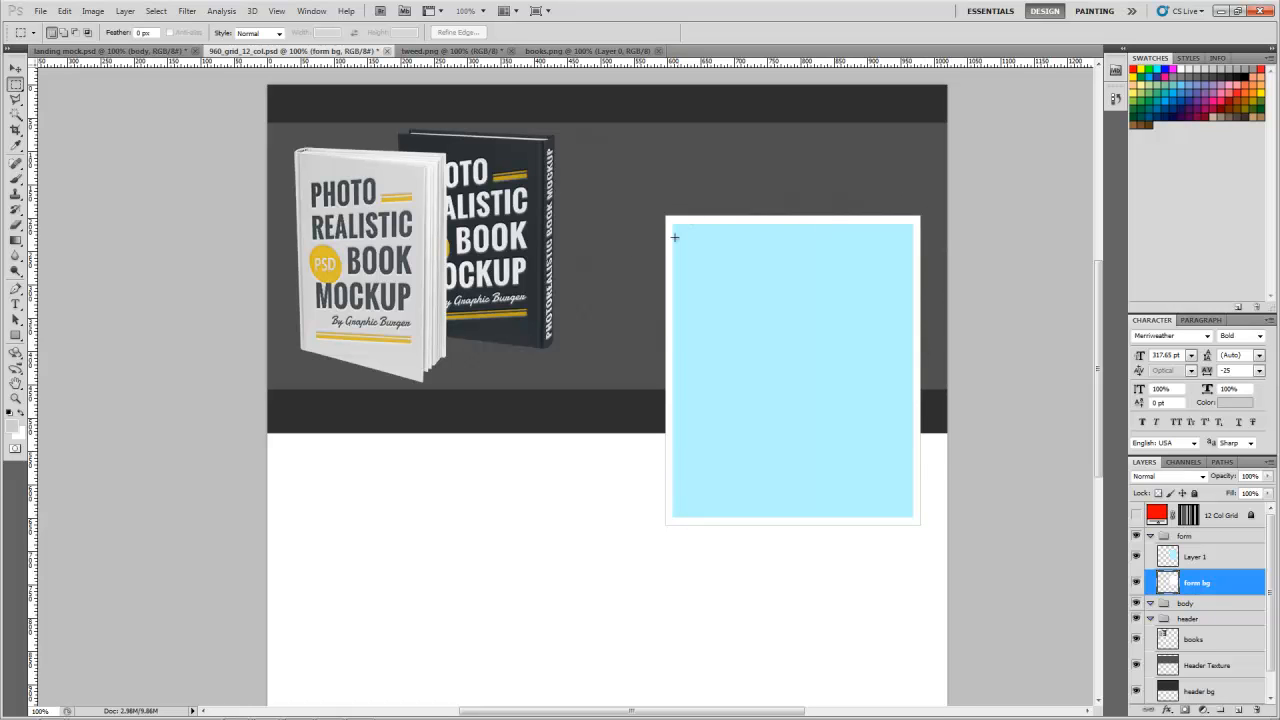
# Step: On a new layer above the blue panel, fill a strip about 55 px tall along the panel's top with the header's sampled dark grey
pyautogui.click(1210, 558)
pyautogui.click(1238, 709)
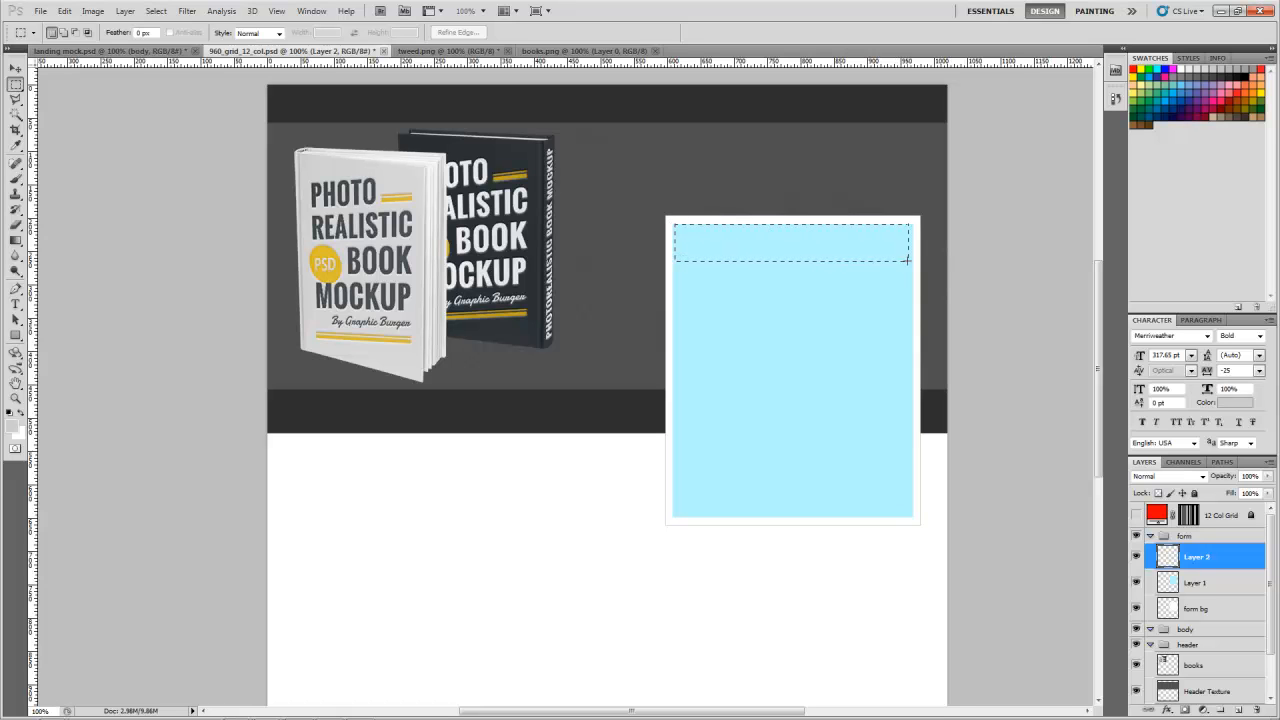
pyautogui.moveTo(911, 260); pyautogui.dragTo(911, 261)
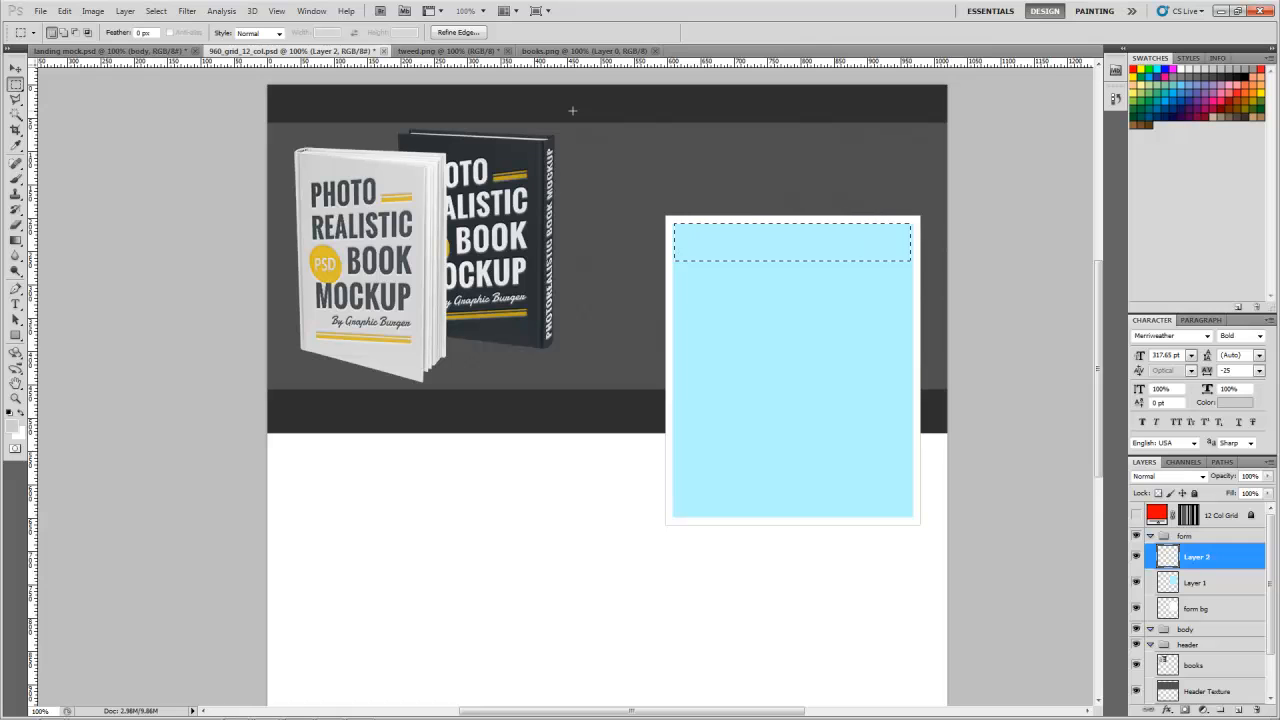
pyautogui.press('i')
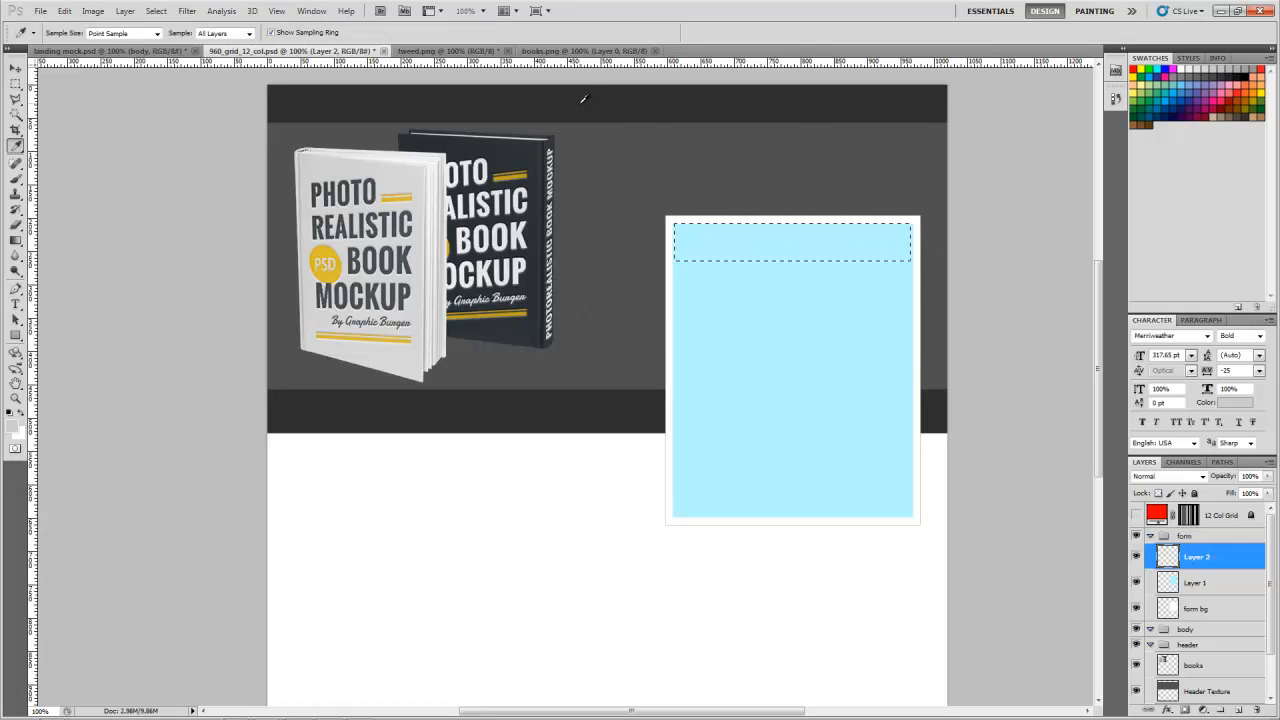
pyautogui.click(588, 101)
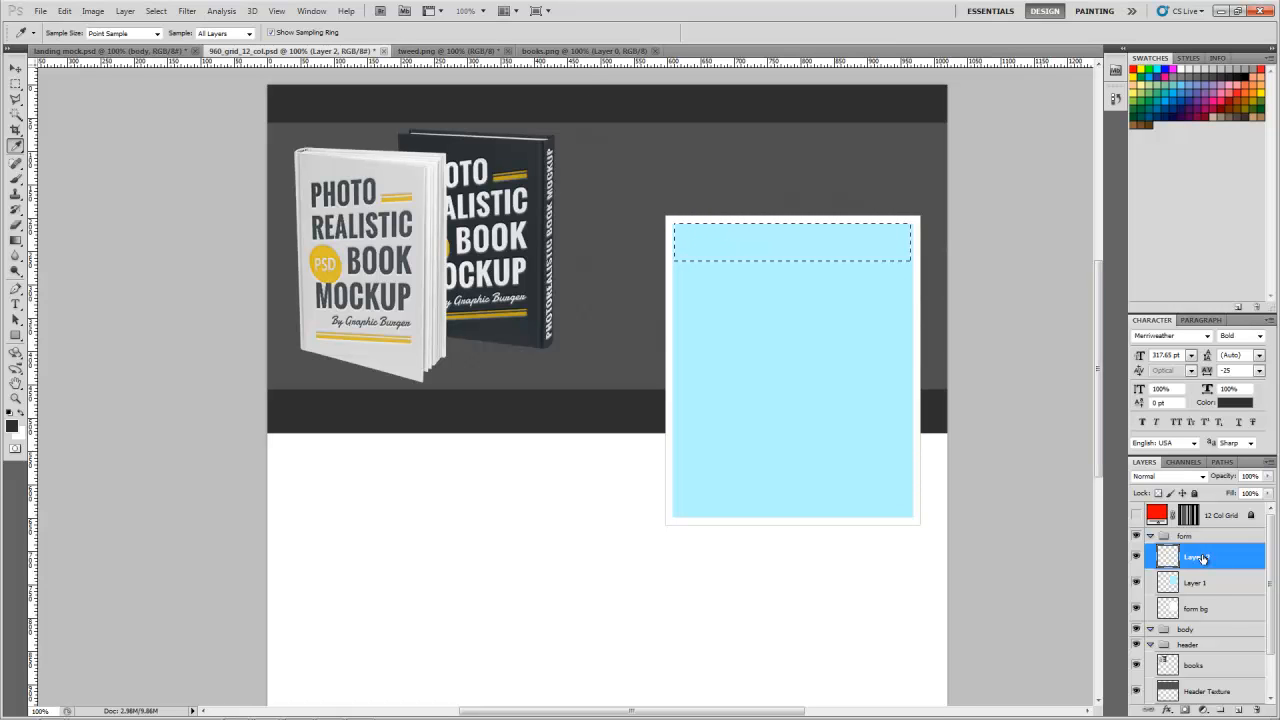
pyautogui.hotkey('alt', 'BackSpace')
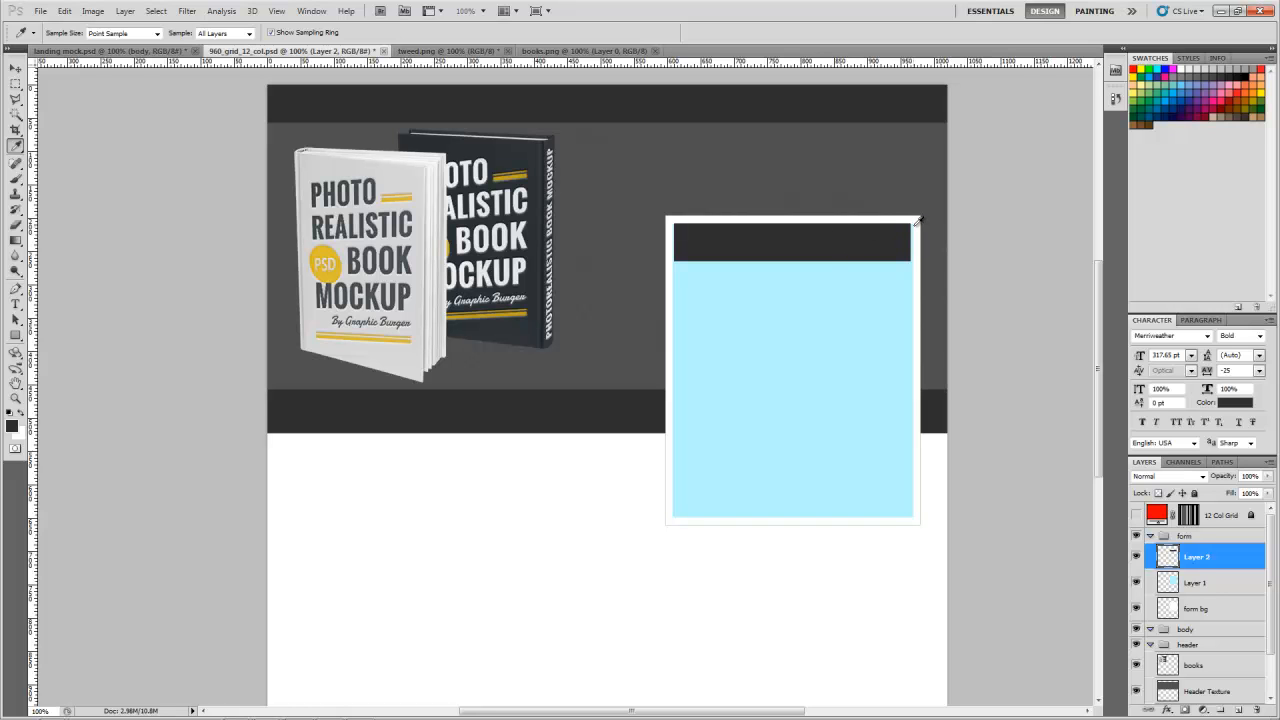
# Step: Stretch the dark strip's right and left edges with Free Transform to match the blue panel's full width
pyautogui.press('z')
pyautogui.moveTo(908, 258); pyautogui.dragTo(911, 186)
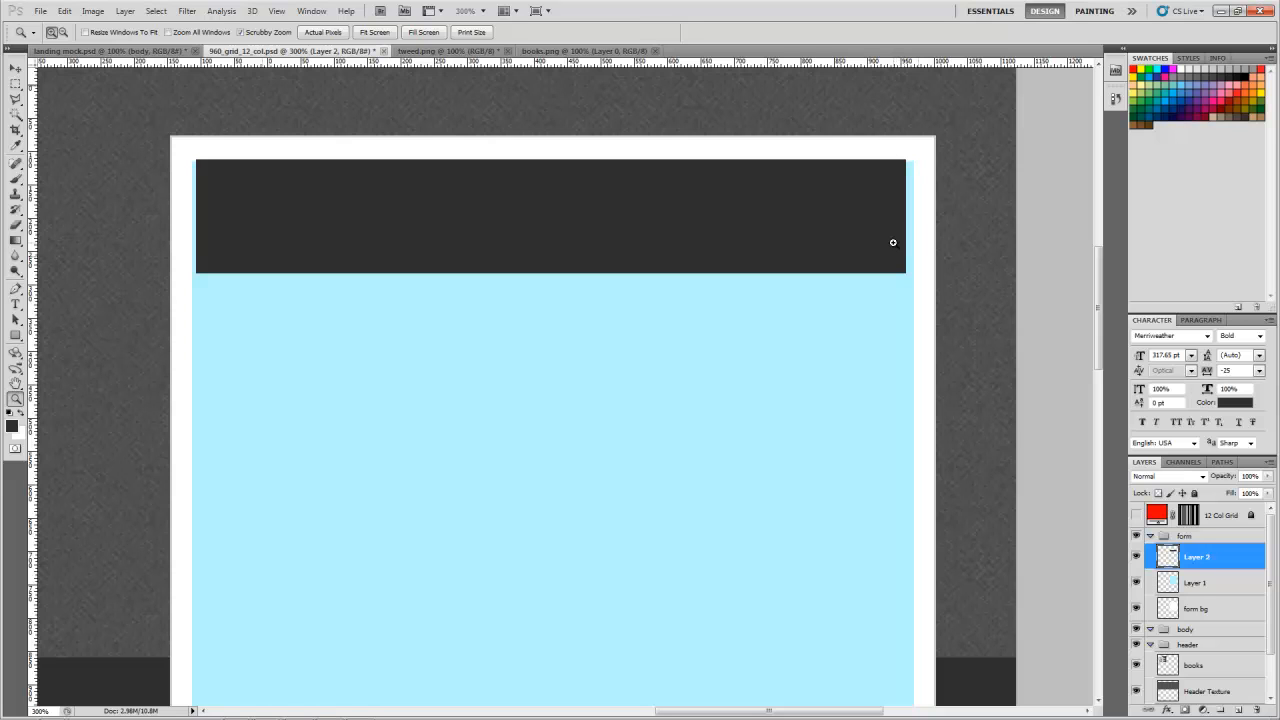
pyautogui.press('v')
pyautogui.hotkey('ctrl', 't')
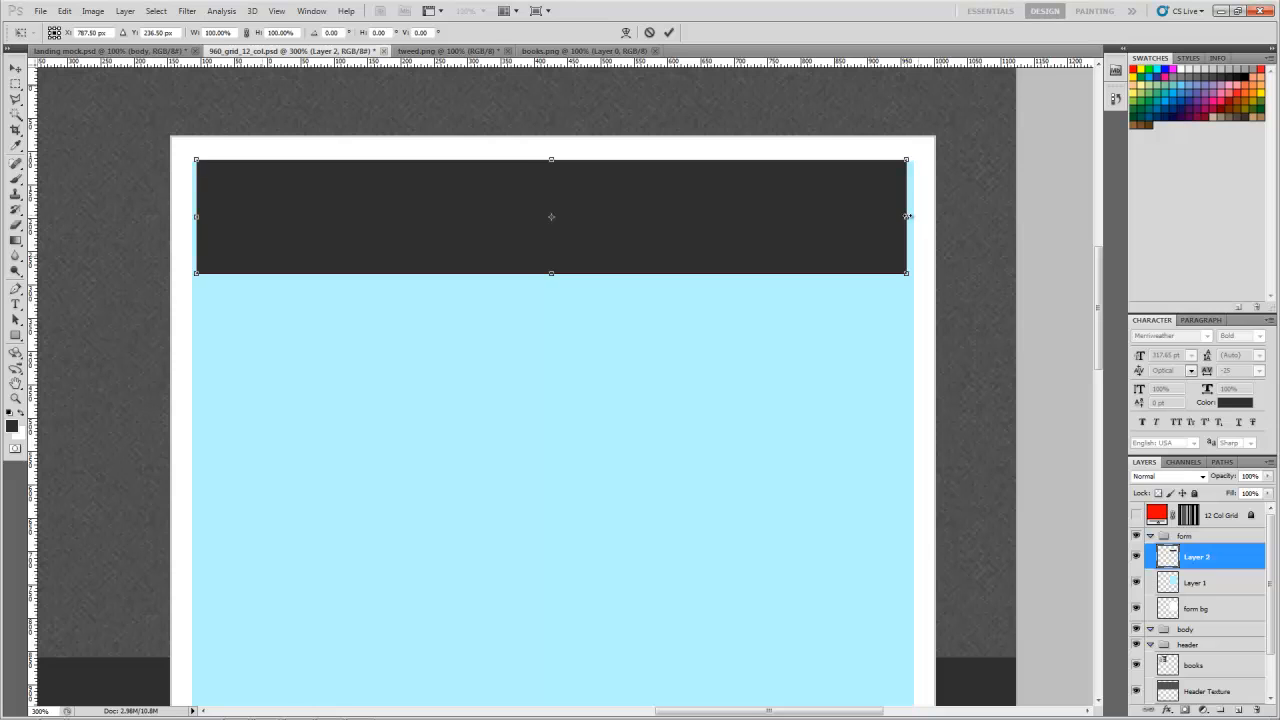
pyautogui.moveTo(906, 216); pyautogui.dragTo(915, 217)
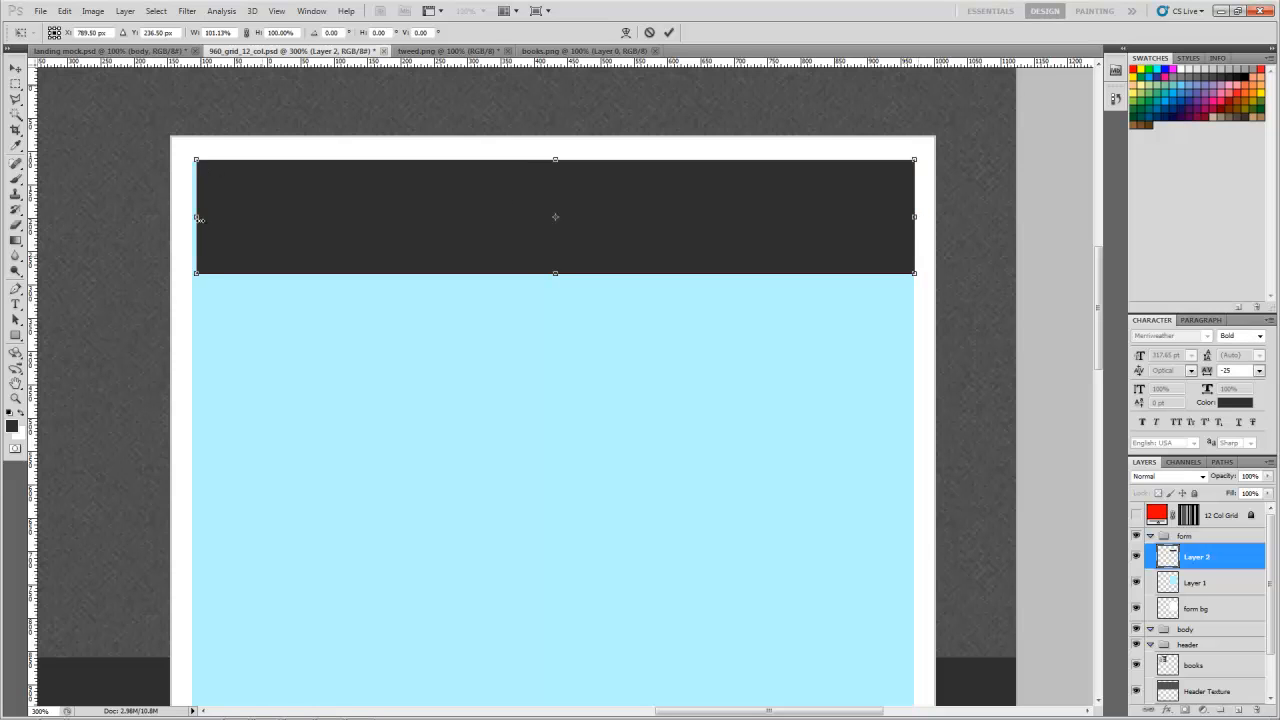
pyautogui.moveTo(197, 218); pyautogui.dragTo(194, 218)
pyautogui.press('Return')
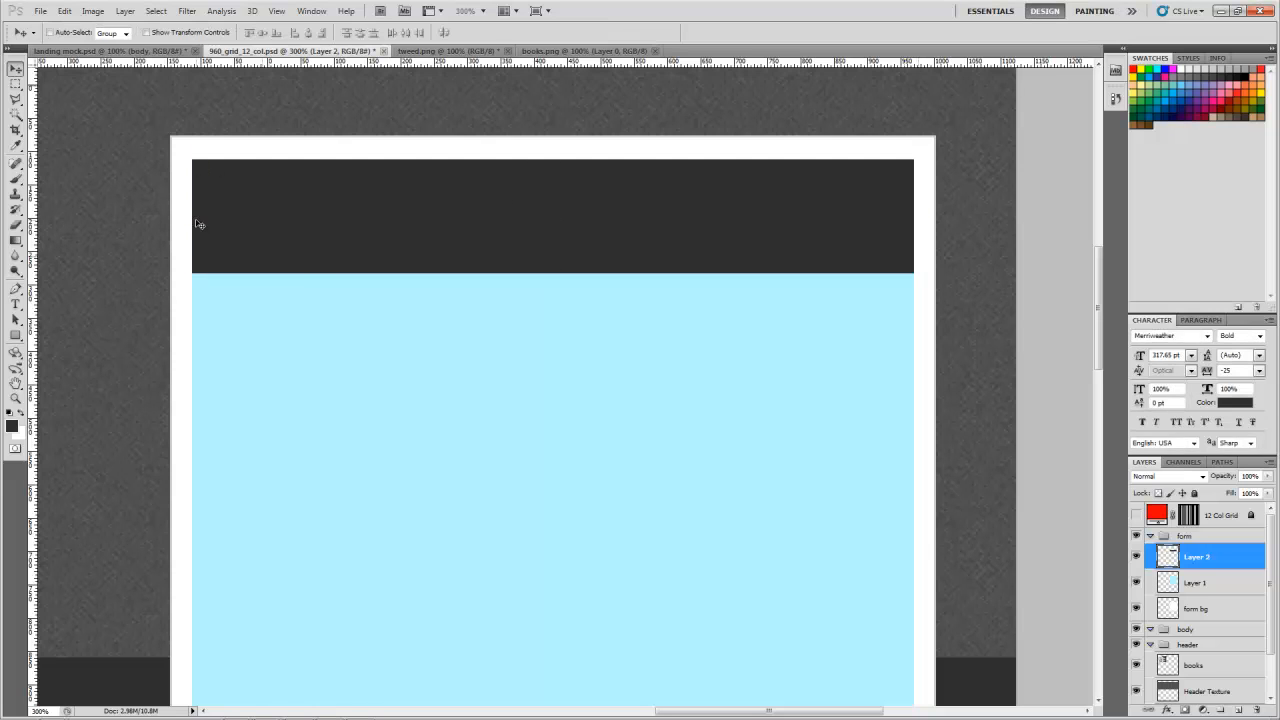
pyautogui.press('z')
pyautogui.keyDown('alt'); pyautogui.click(390, 242); pyautogui.keyUp('alt')
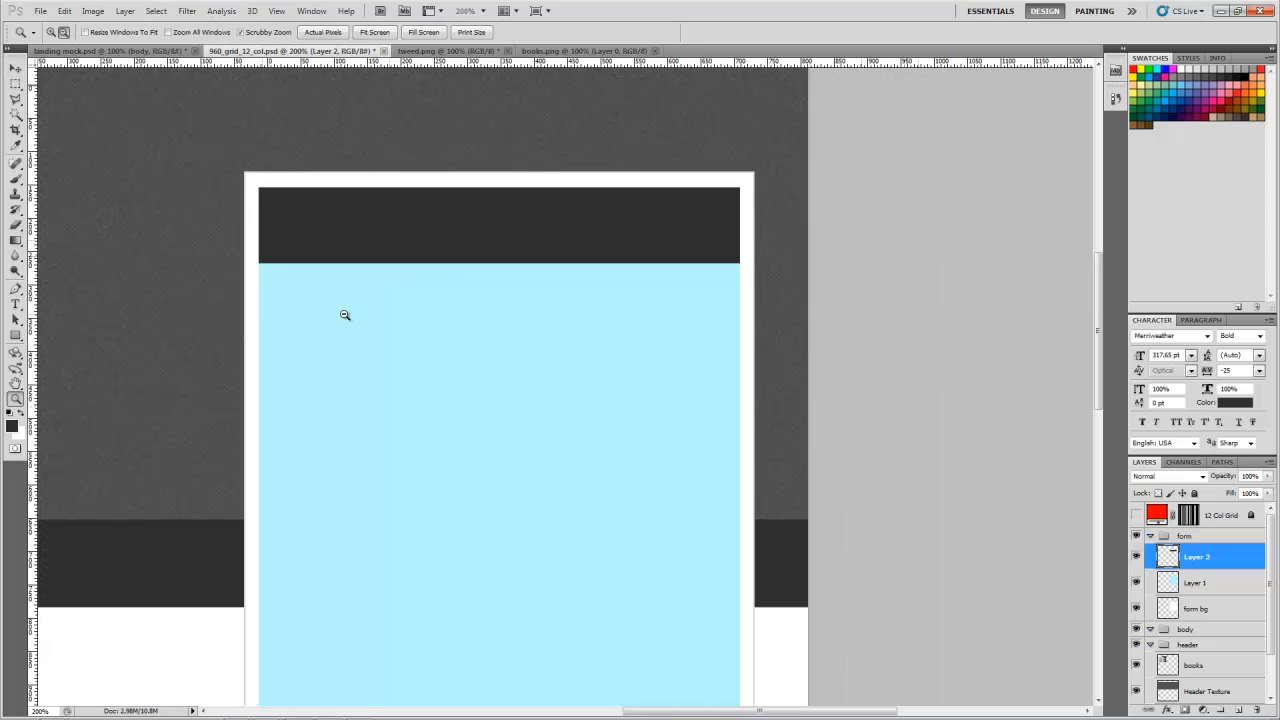
pyautogui.keyDown('alt'); pyautogui.click(242, 316); pyautogui.keyUp('alt')
pyautogui.keyDown('alt'); pyautogui.click(216, 322); pyautogui.keyUp('alt')
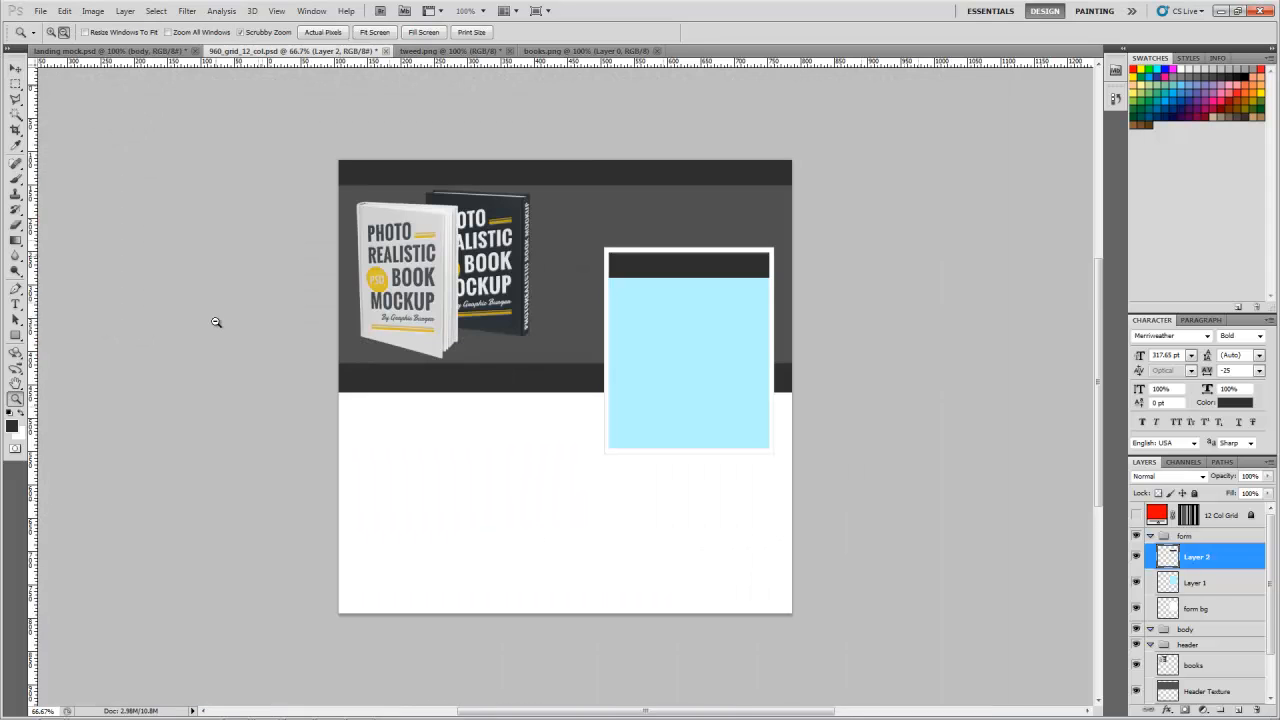
pyautogui.click(555, 343)
pyautogui.scroll(1, 555, 343)
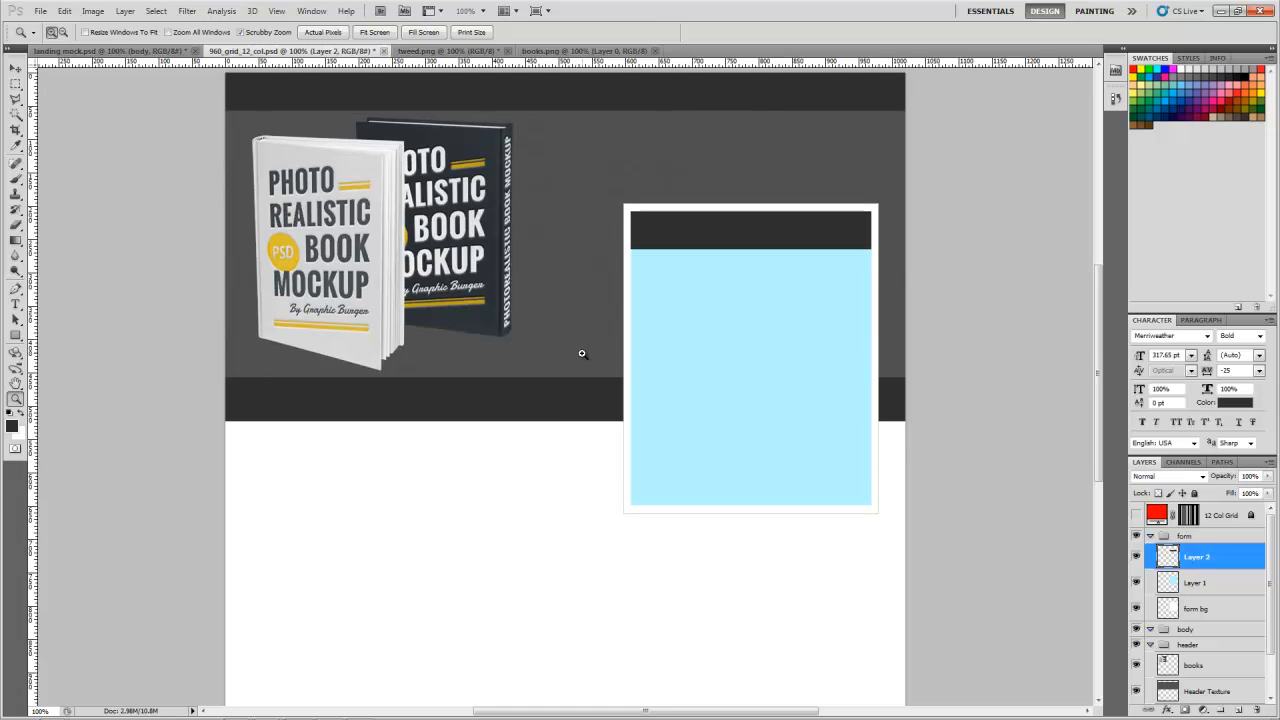
# Step: In landing mock.psd, expand the form group and select its text layers plus Layer 22 and Layer 22 copy, leaving out Layer 23
pyautogui.scroll(1, 580, 354)
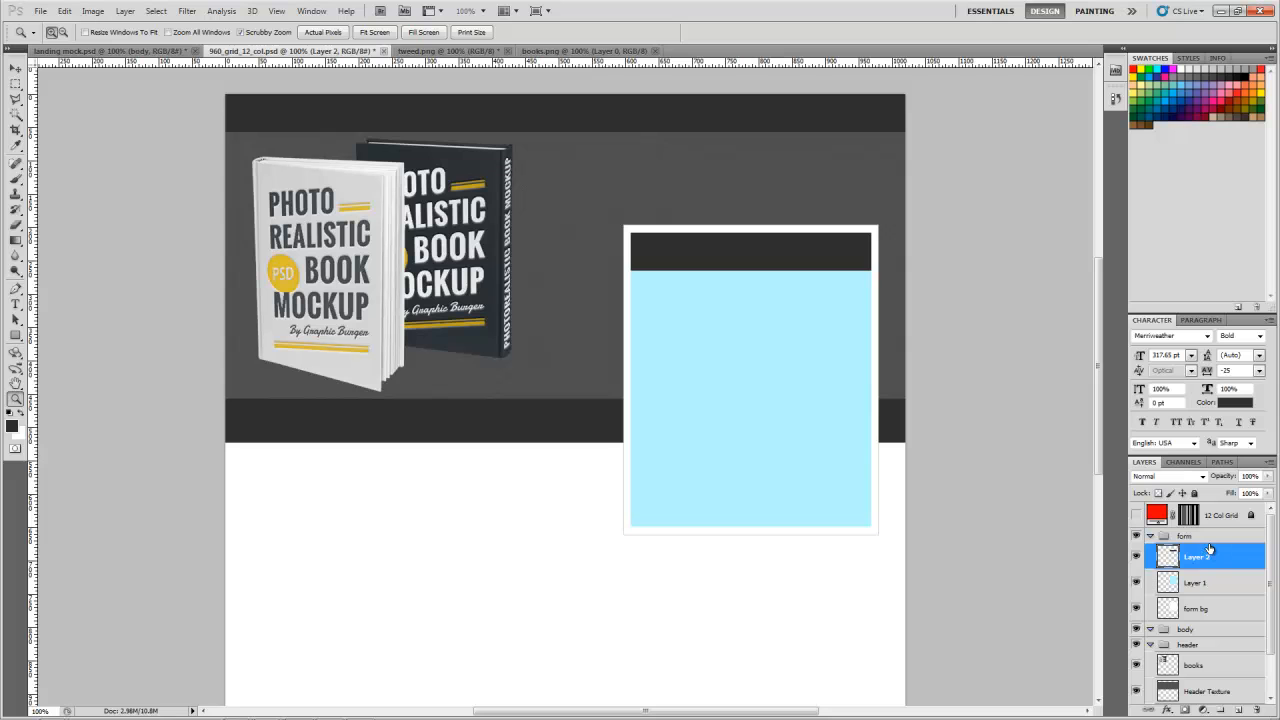
pyautogui.click(112, 60)
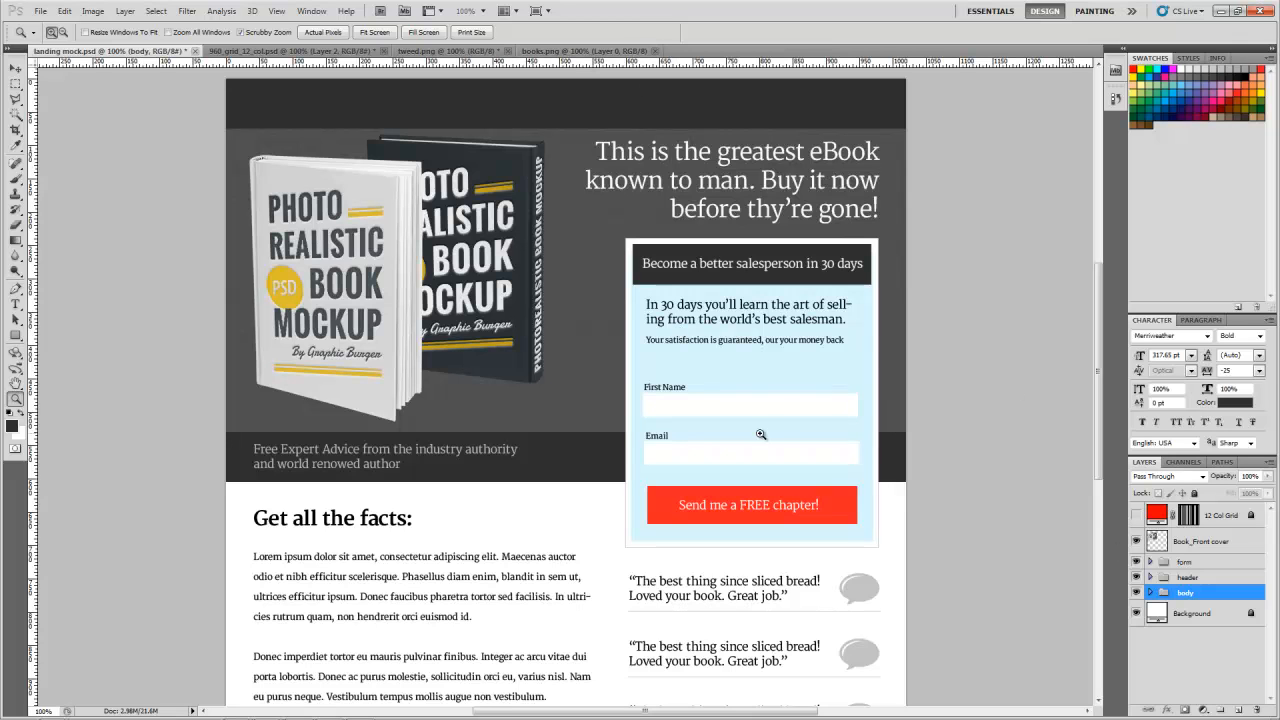
pyautogui.click(1207, 580)
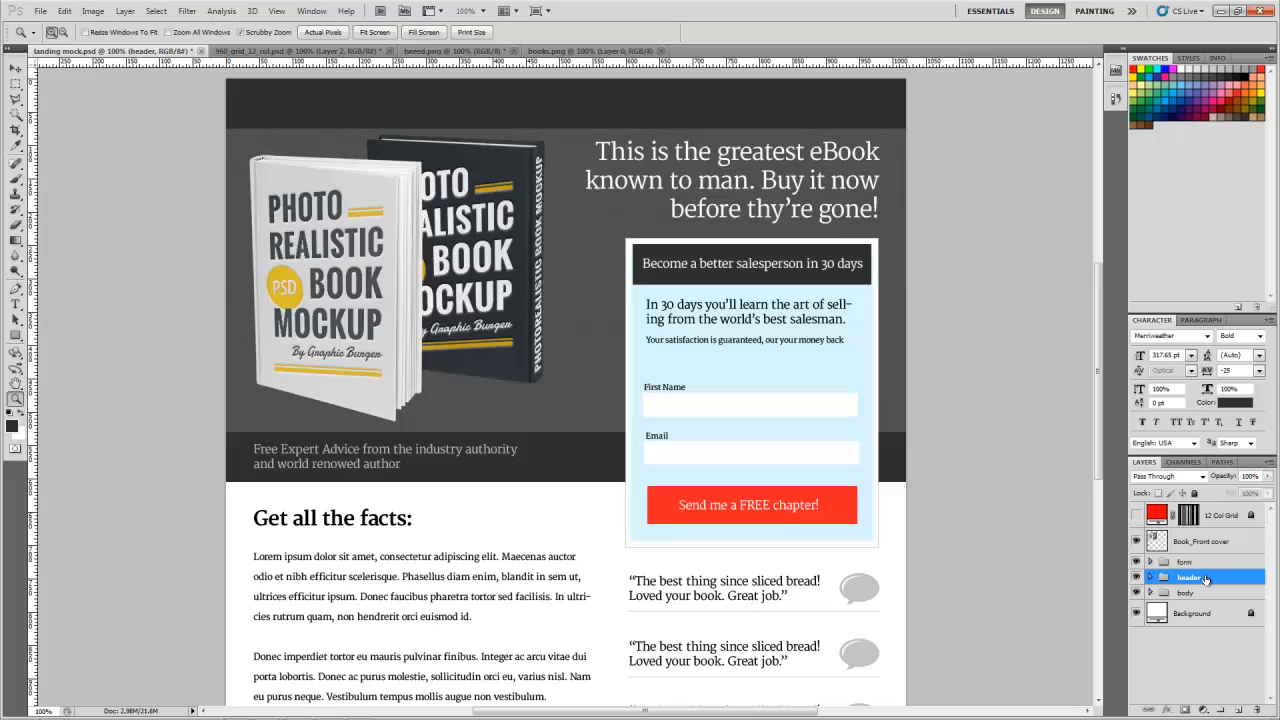
pyautogui.click(1150, 563)
pyautogui.click(1180, 585)
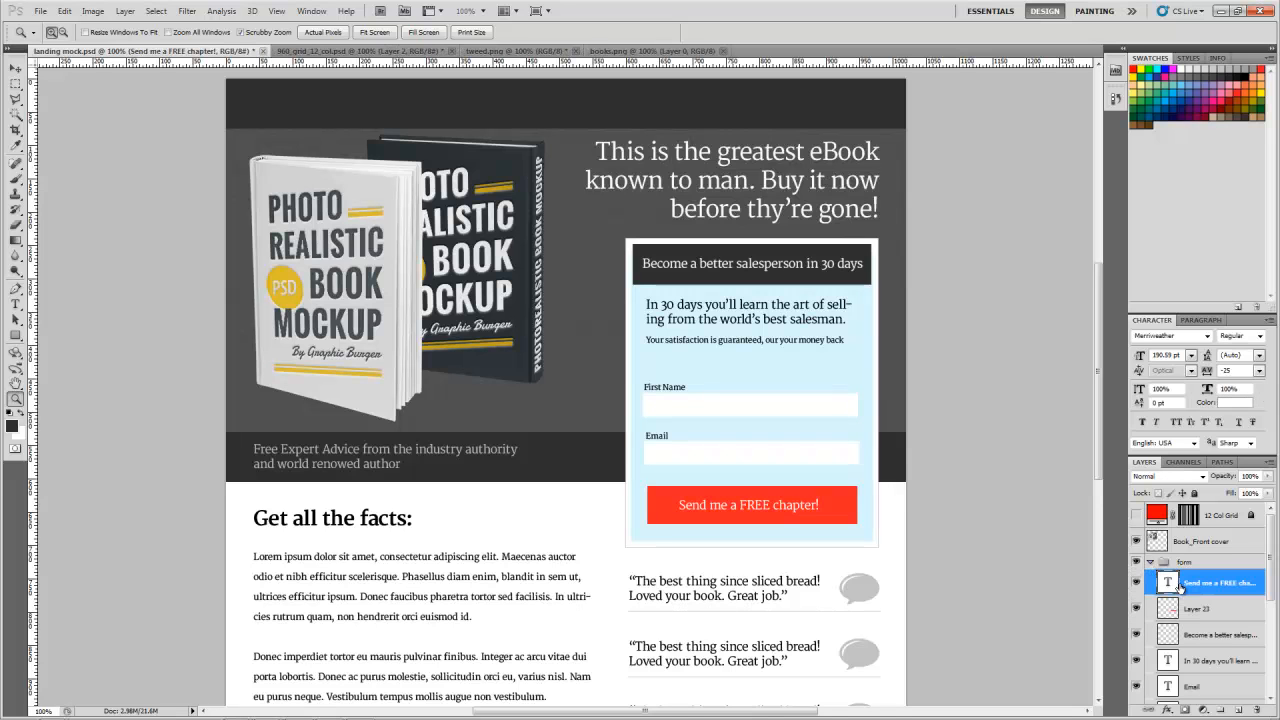
pyautogui.keyDown('ctrl'); pyautogui.click(1200, 664); pyautogui.keyUp('ctrl')
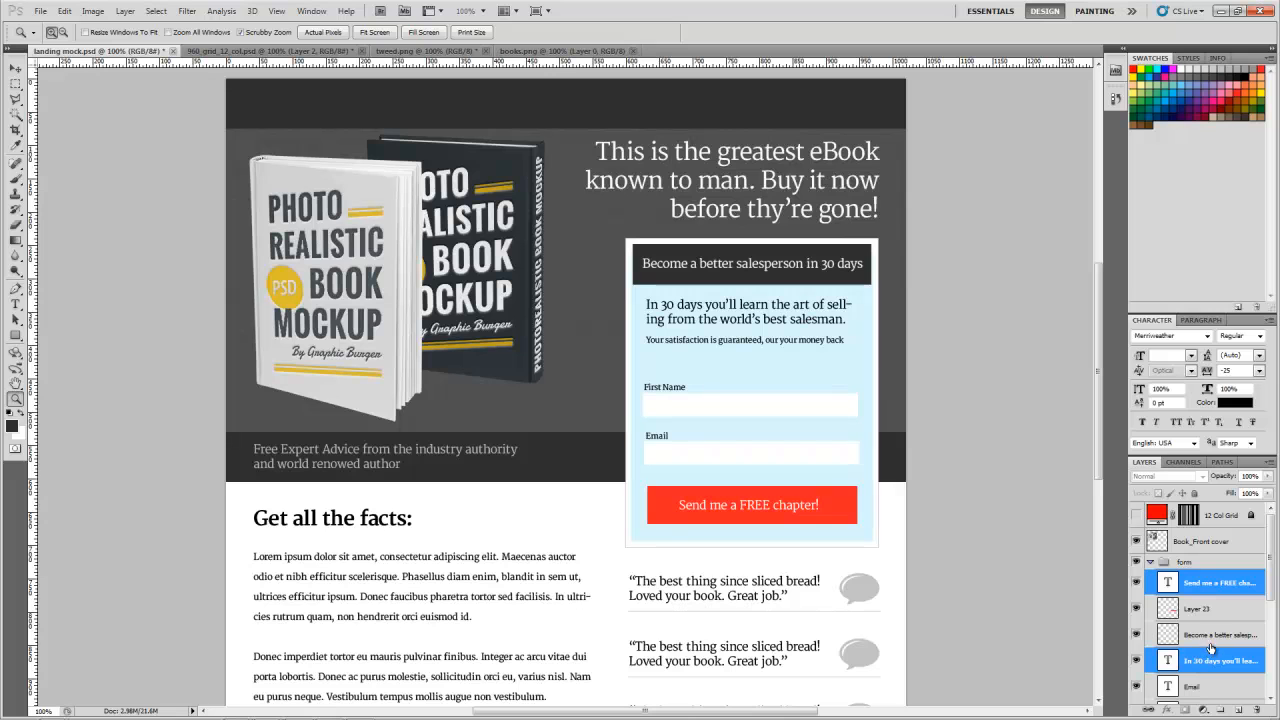
pyautogui.keyDown('ctrl'); pyautogui.click(1207, 635); pyautogui.keyUp('ctrl')
pyautogui.scroll(-2, 1207, 635)
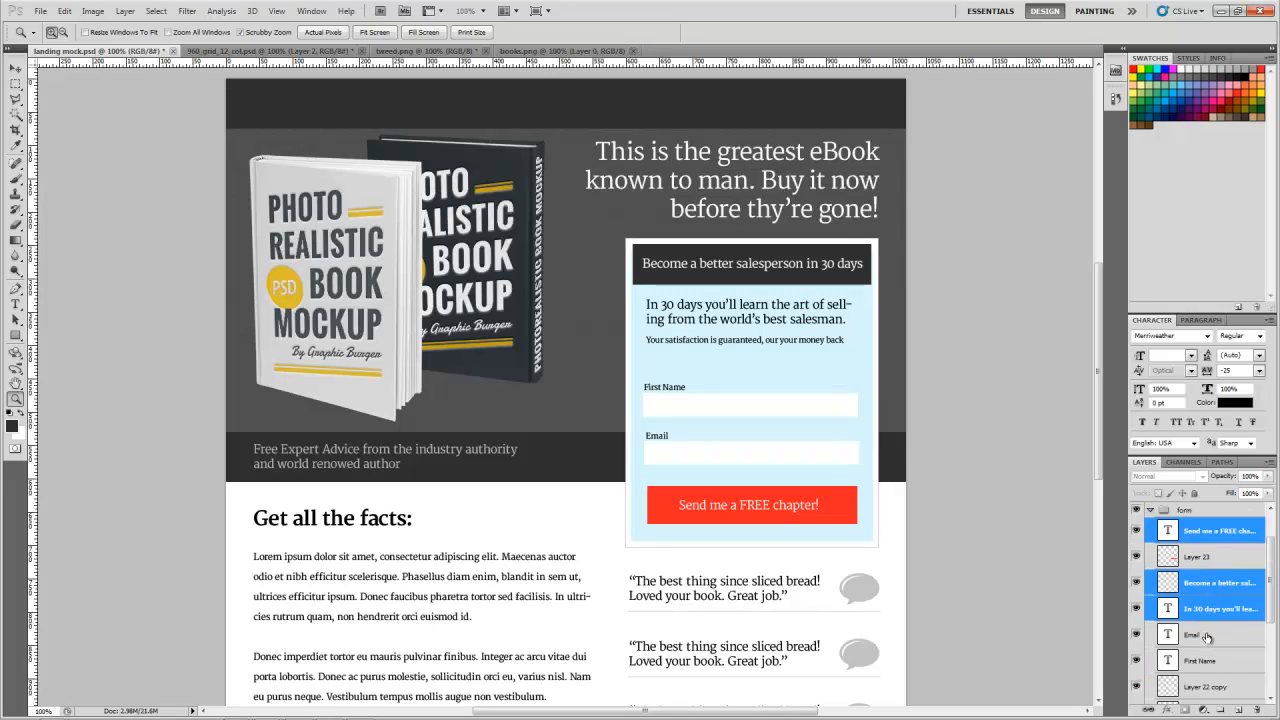
pyautogui.keyDown('ctrl'); pyautogui.click(1205, 640); pyautogui.keyUp('ctrl')
pyautogui.keyDown('ctrl'); pyautogui.click(1204, 658); pyautogui.keyUp('ctrl')
pyautogui.keyDown('ctrl'); pyautogui.click(1207, 685); pyautogui.keyUp('ctrl')
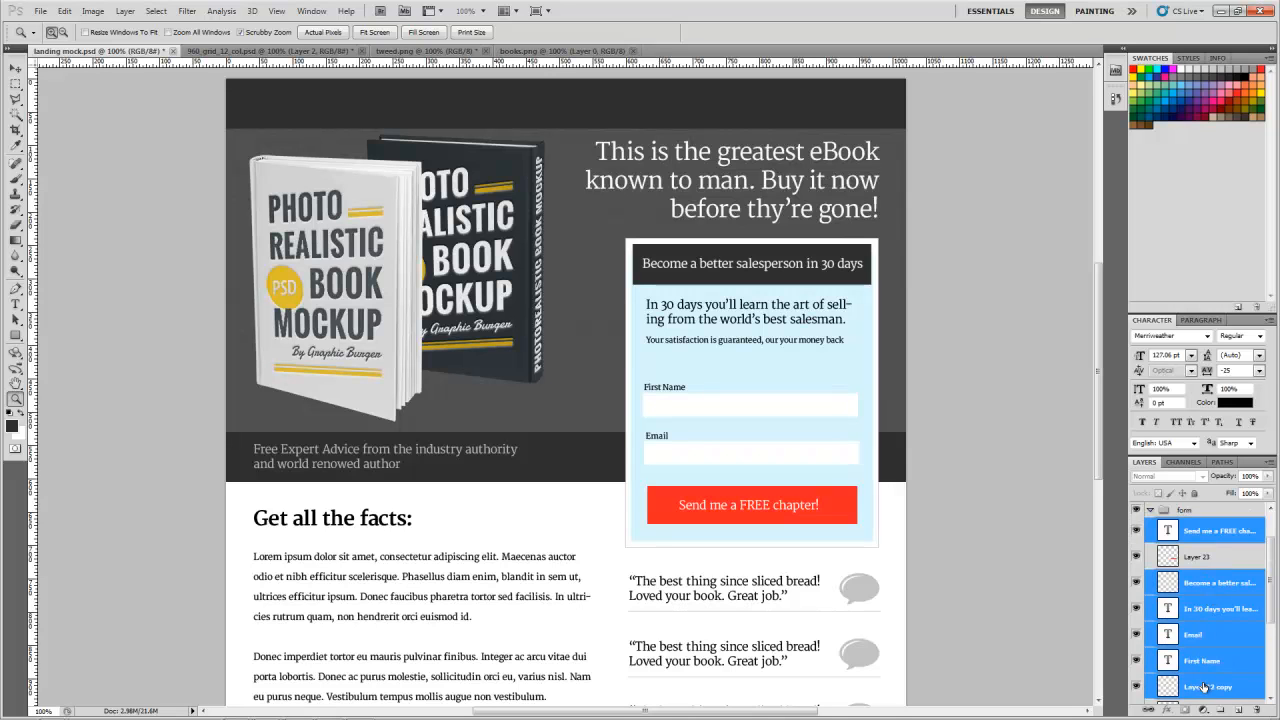
pyautogui.scroll(-2, 1210, 688)
pyautogui.keyDown('ctrl'); pyautogui.click(1212, 664); pyautogui.keyUp('ctrl')
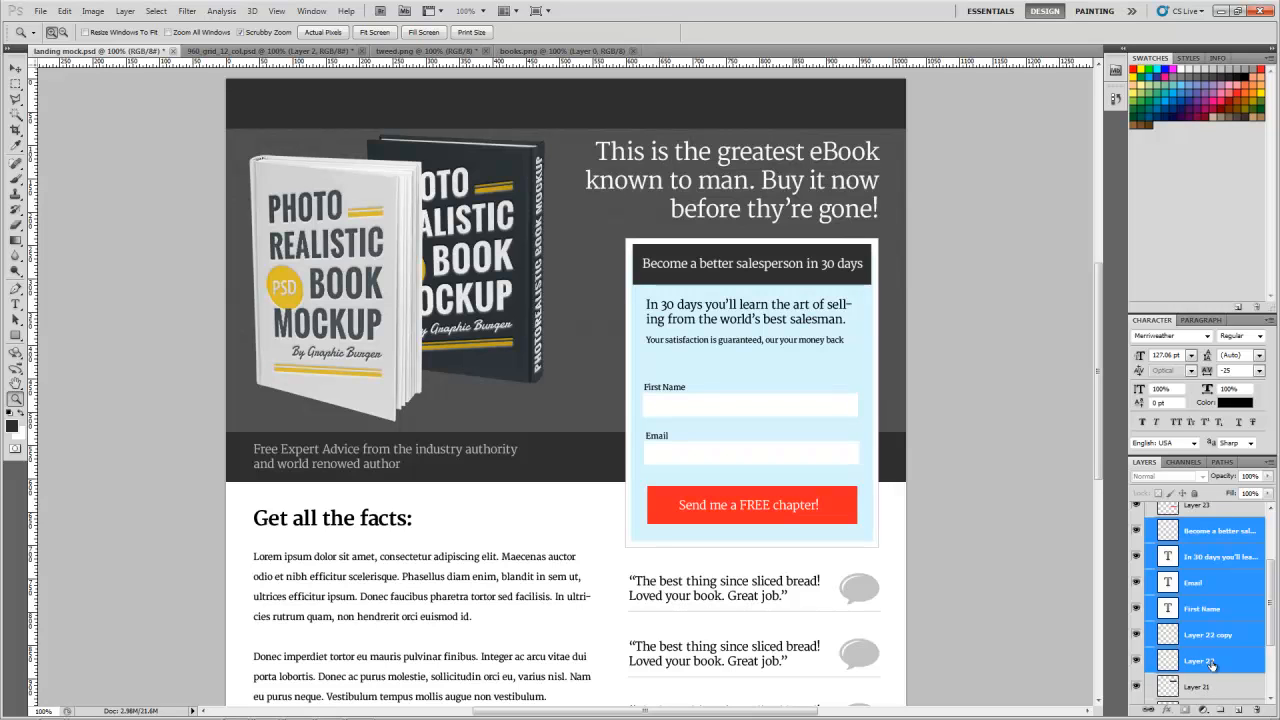
pyautogui.scroll(4, 1212, 664)
# Step: Float the landing mock.psd window and copy the selected form text and input field layers into 960_grid_12_col.psd
pyautogui.press('v')
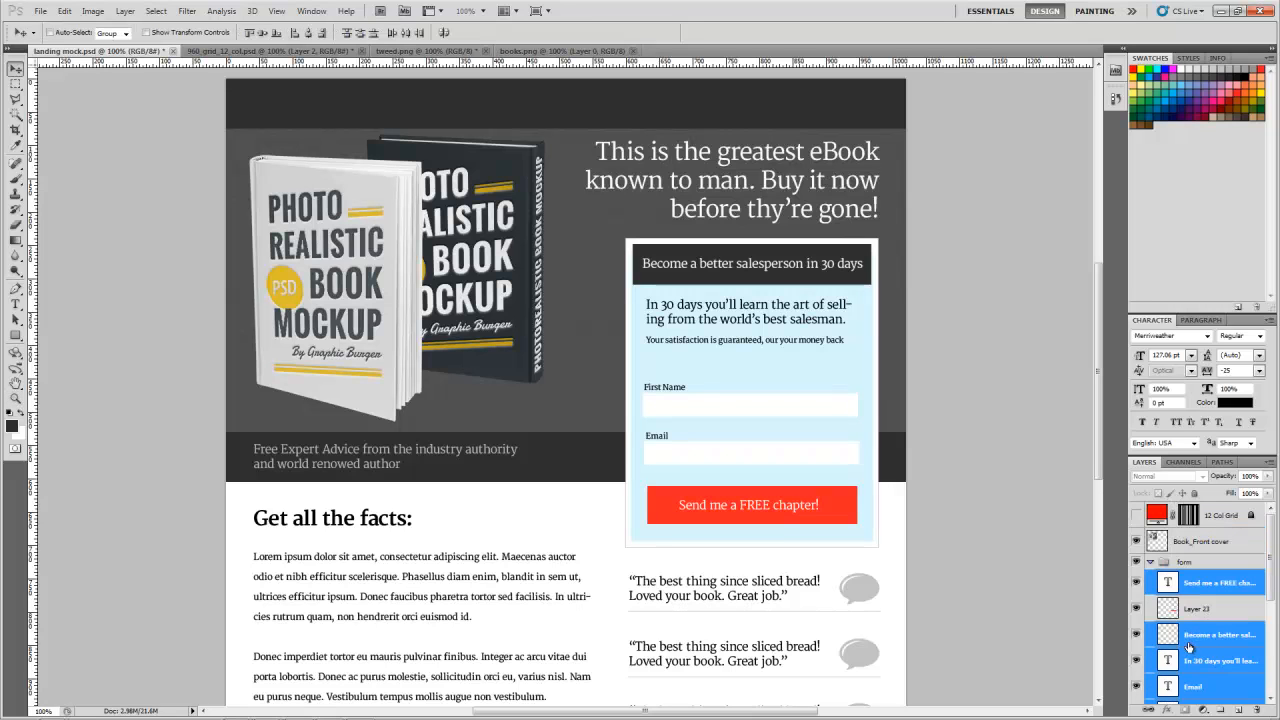
pyautogui.click(312, 50)
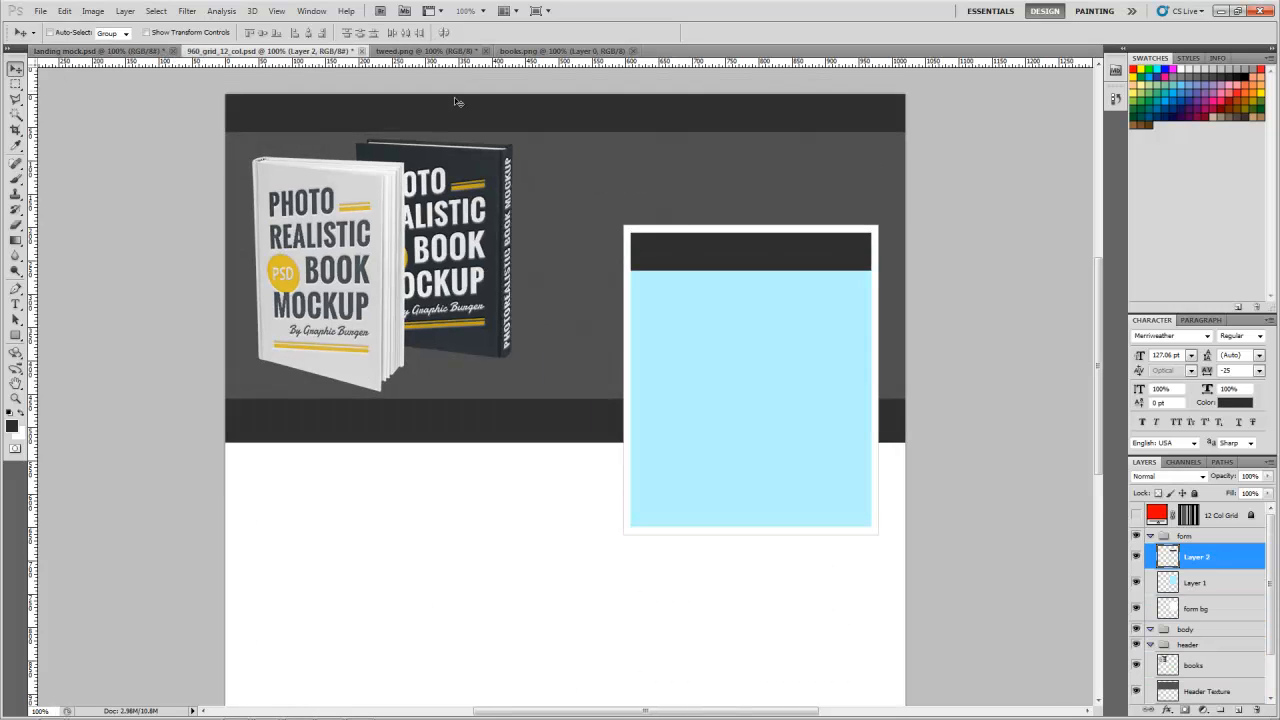
pyautogui.click(60, 50)
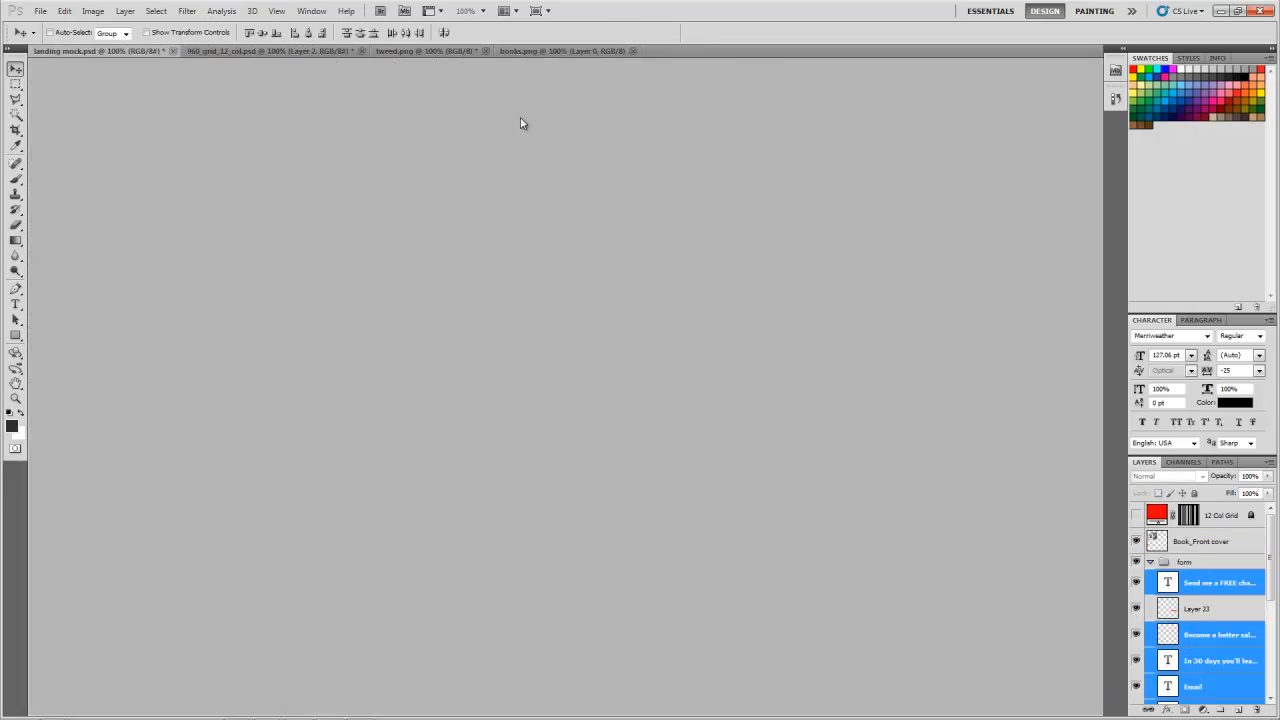
pyautogui.moveTo(520, 123); pyautogui.dragTo(680, 110)
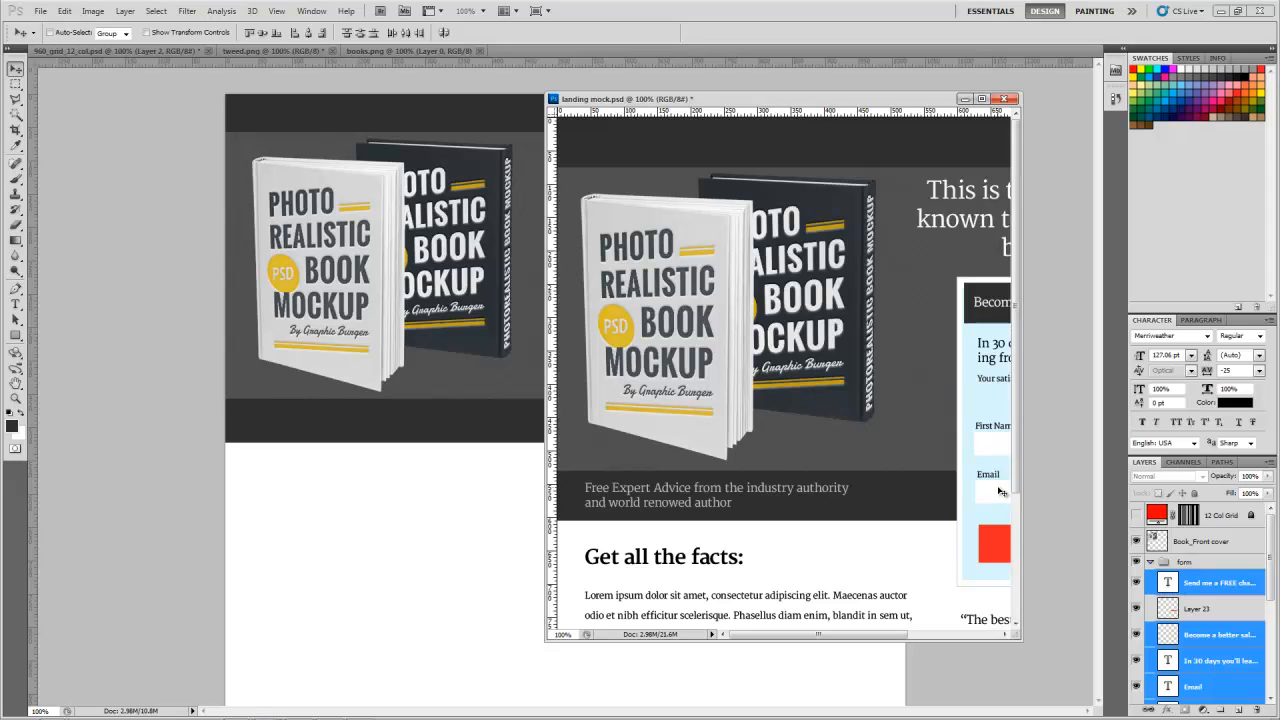
pyautogui.moveTo(1000, 491); pyautogui.dragTo(430, 428)
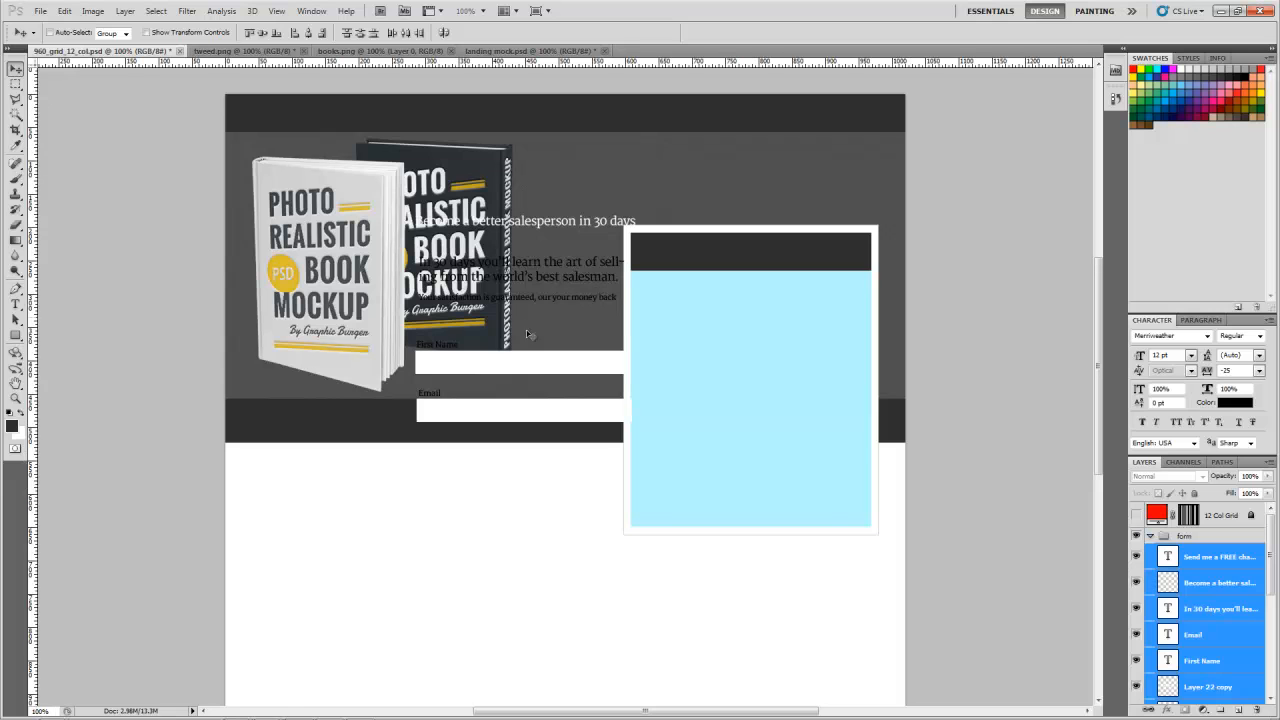
# Step: Position the copied text and input fields over the blue form panel, with the heading centred in the dark title bar
pyautogui.moveTo(540, 368); pyautogui.dragTo(761, 402)
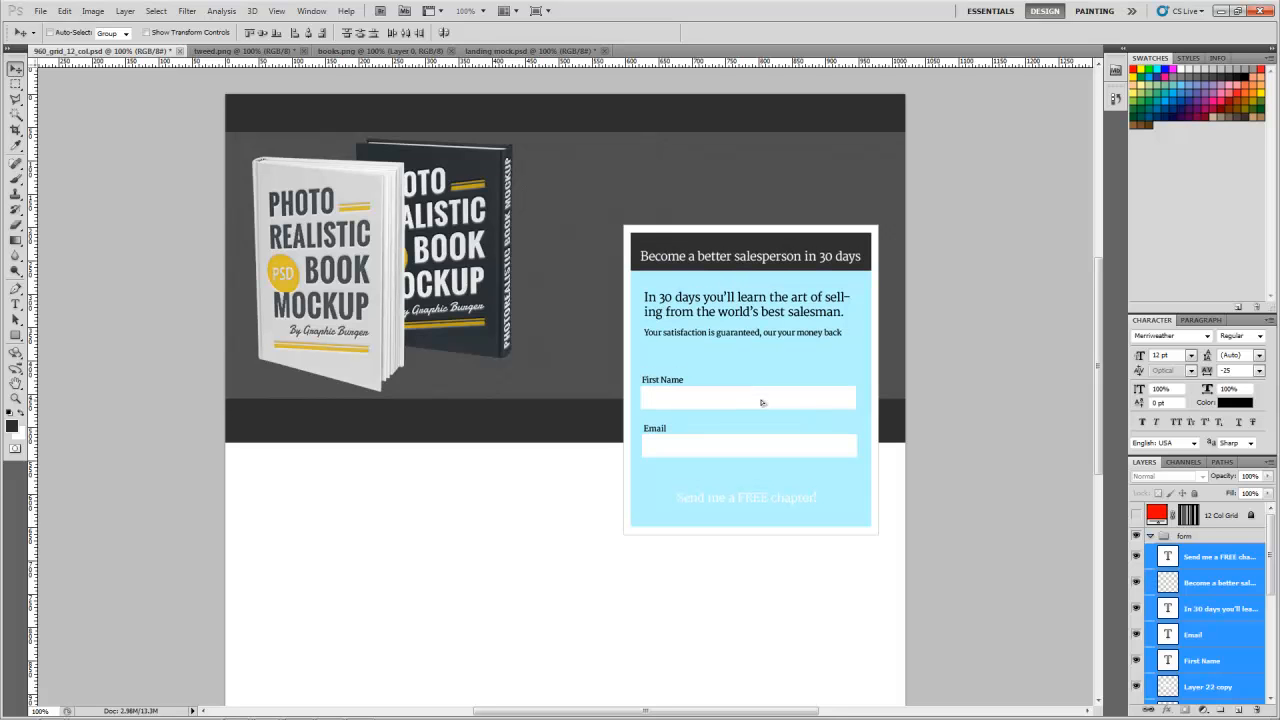
pyautogui.press('Up')
pyautogui.press('Up')
pyautogui.press('Up')
pyautogui.press('Up')
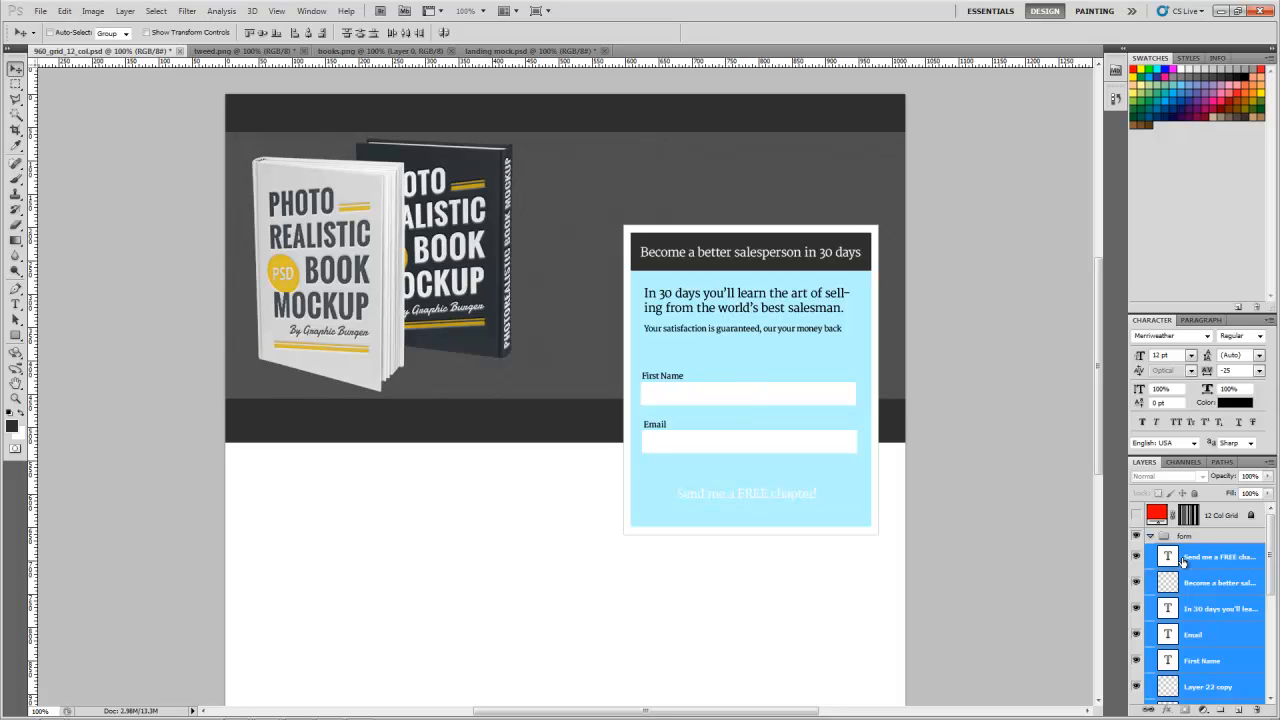
# Step: Add a layer above the "Send me a FREE chapter!" text, show the 12 Col Grid, and select a button area about 300 by 53 px around the text
pyautogui.click(1169, 557)
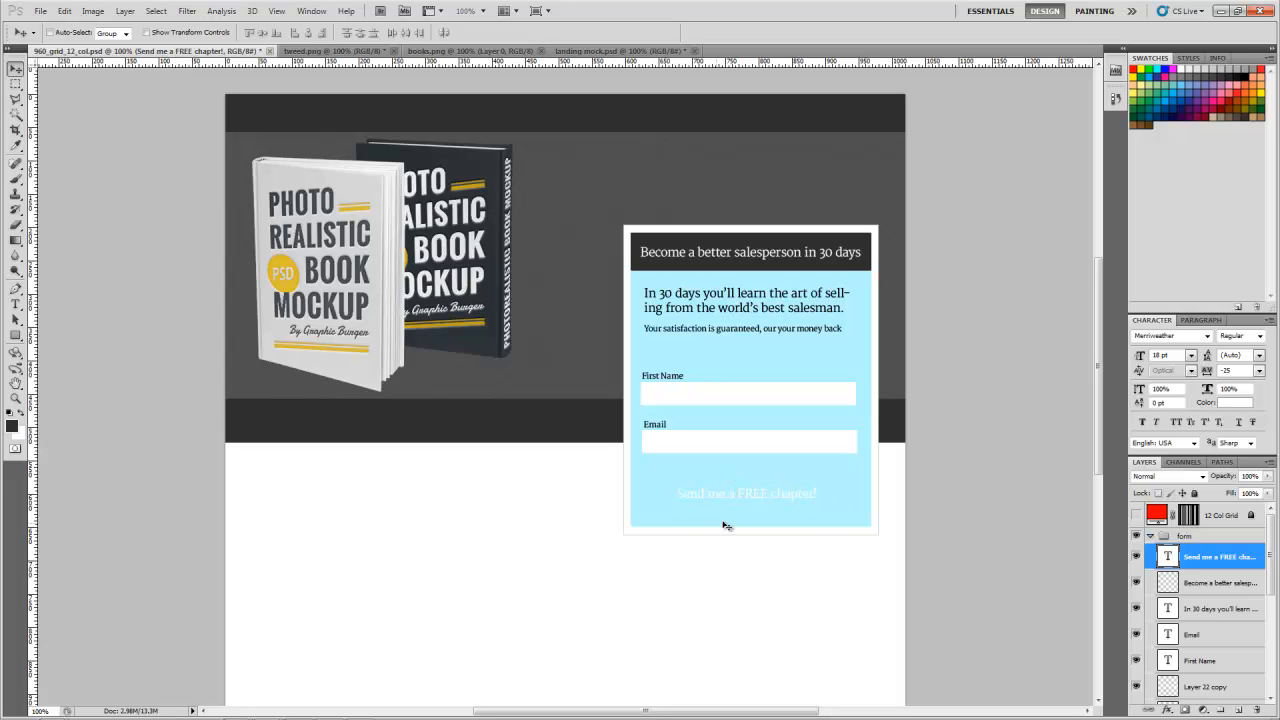
pyautogui.click(1238, 710)
pyautogui.press('m')
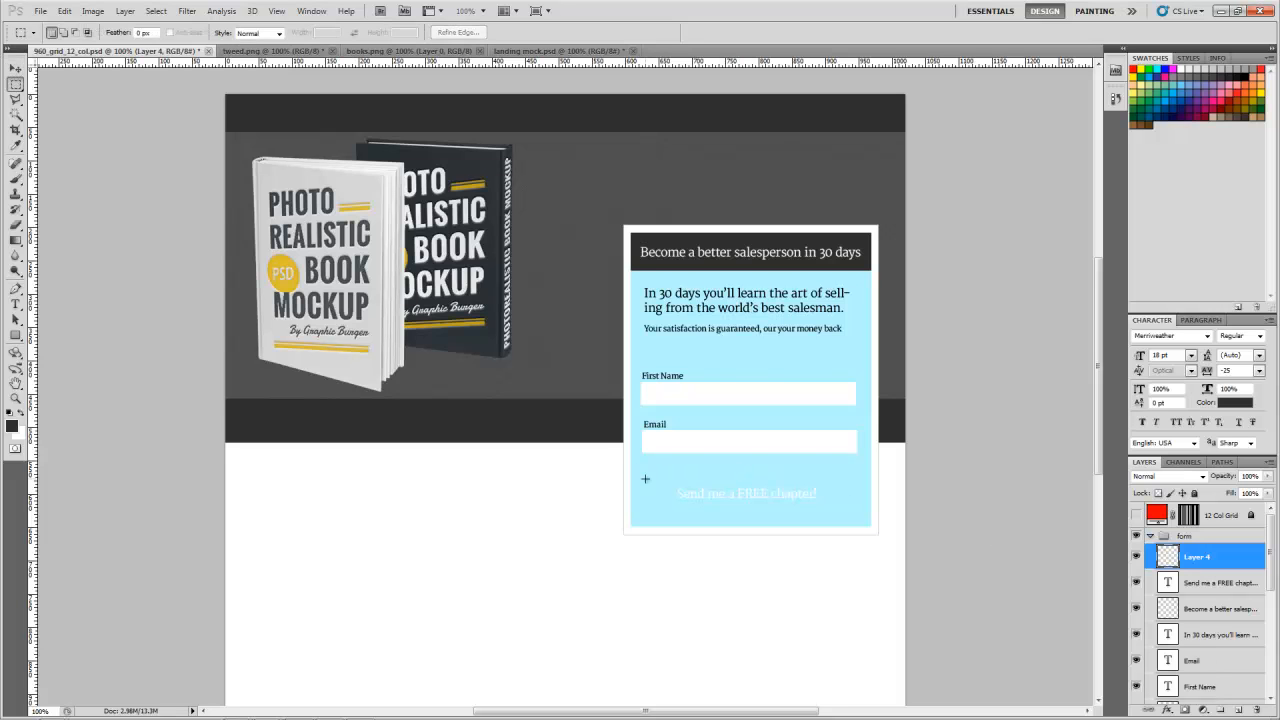
pyautogui.click(1135, 515)
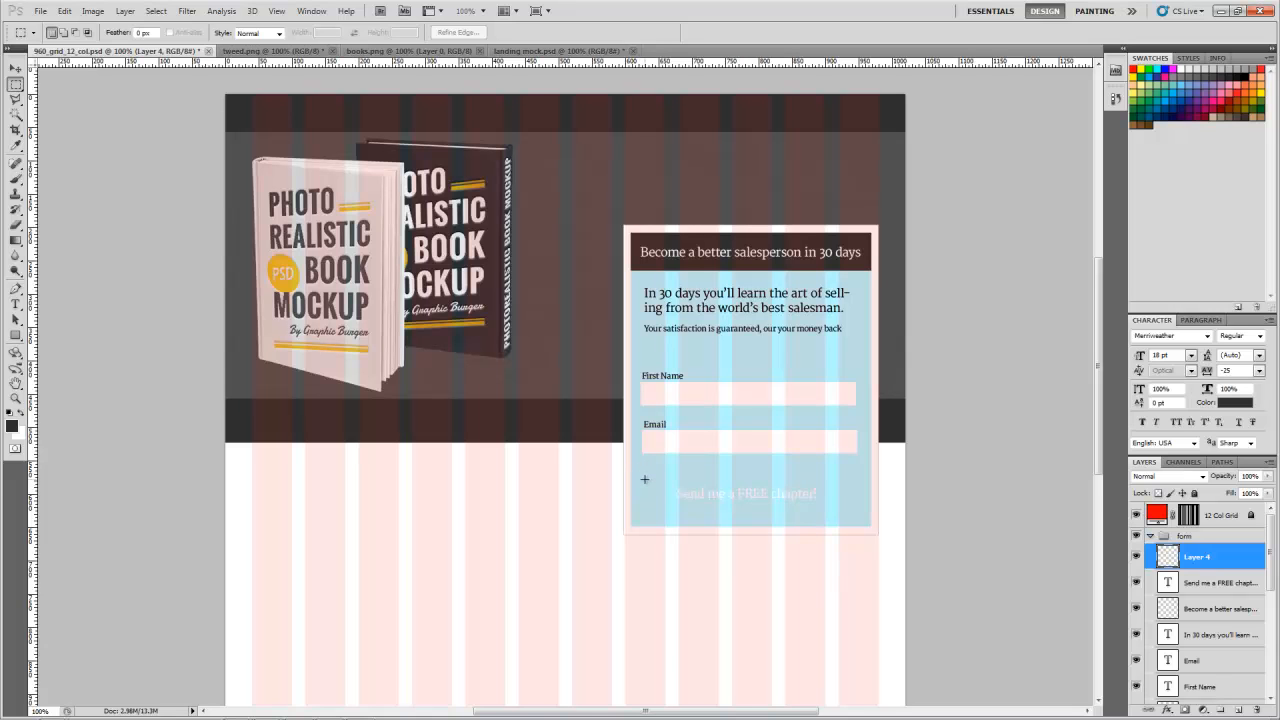
pyautogui.moveTo(733, 506); pyautogui.dragTo(858, 511)
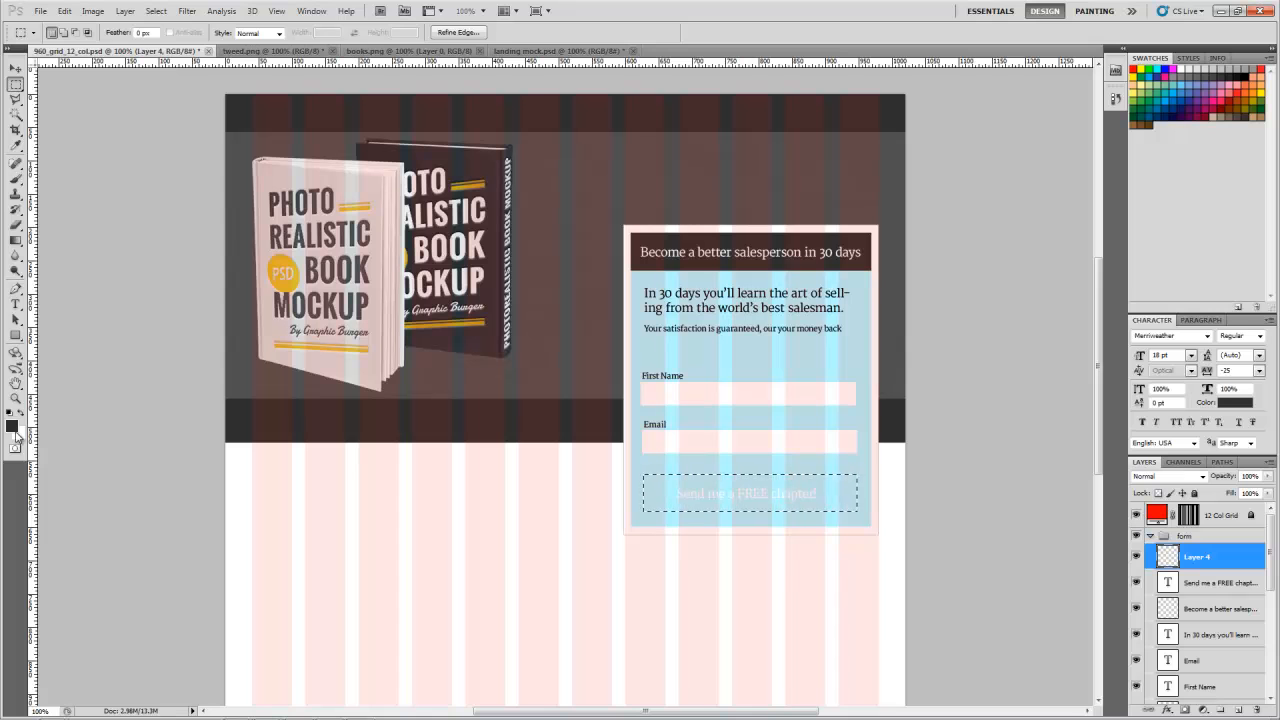
# Step: Set the foreground colour to a bright red, fill the button selection with it, and deselect
pyautogui.click(12, 427)
pyautogui.moveTo(929, 267); pyautogui.dragTo(938, 251)
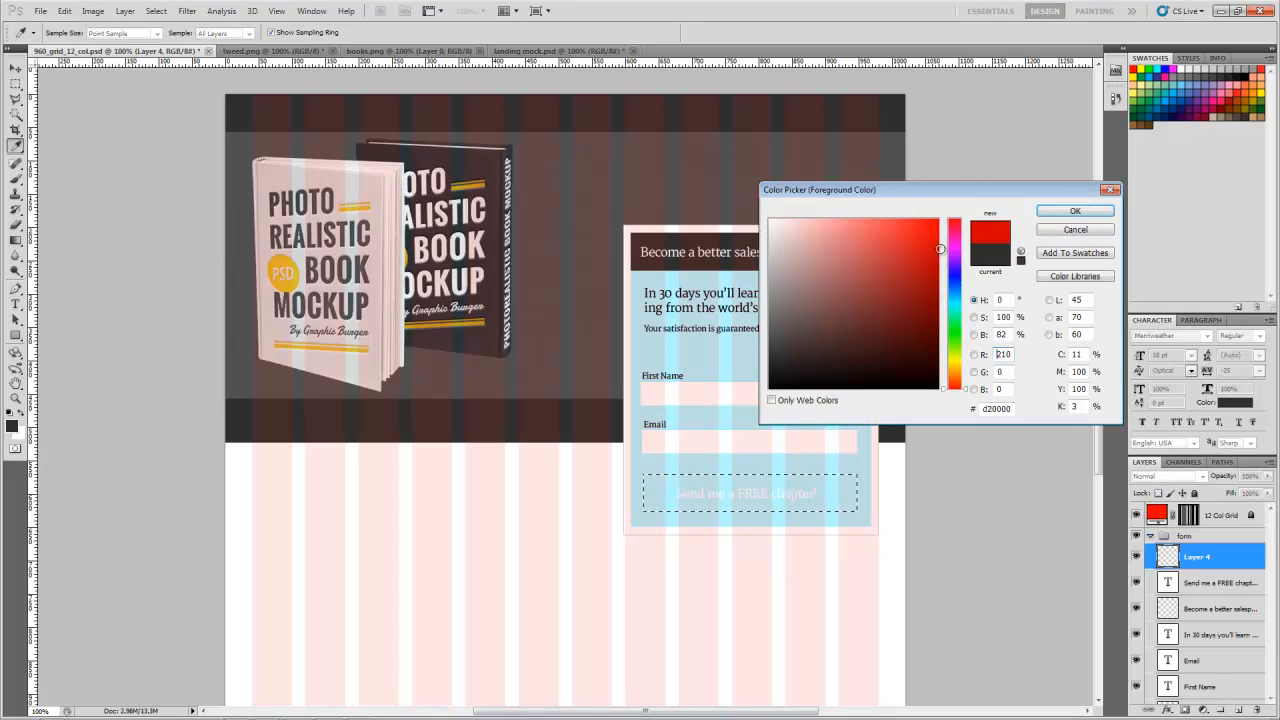
pyautogui.click(1066, 212)
pyautogui.hotkey('alt', 'BackSpace')
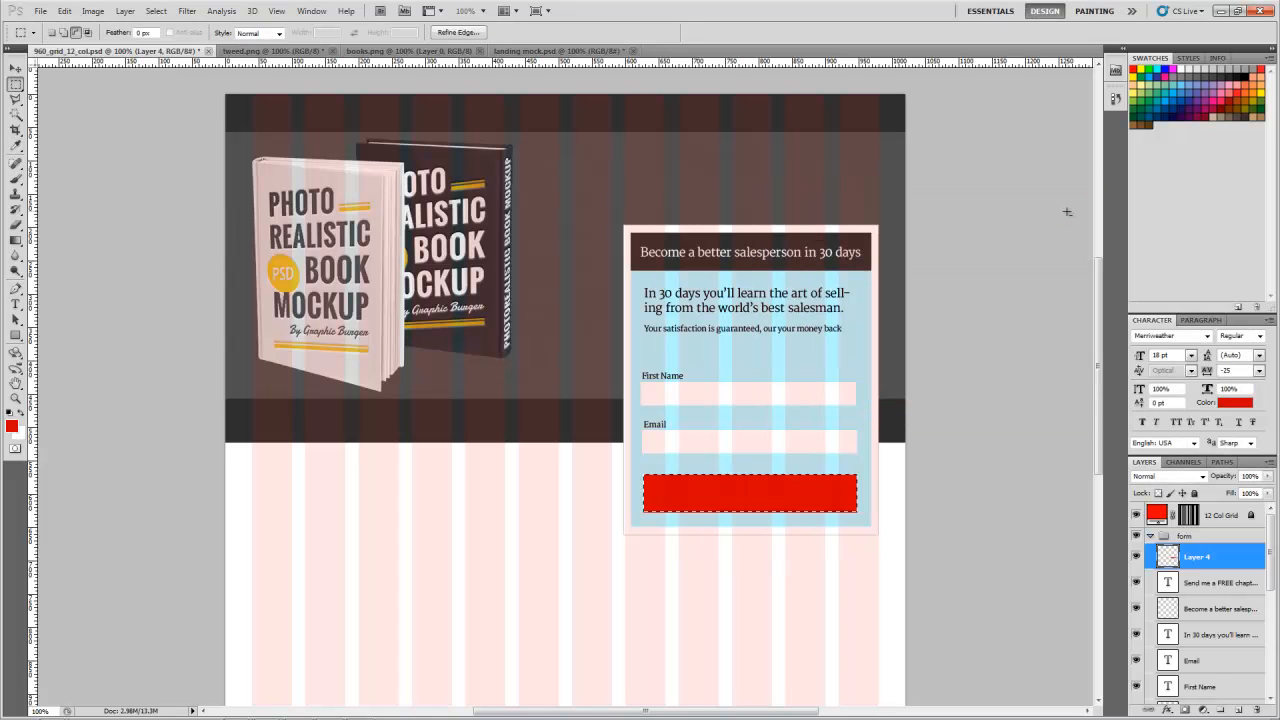
pyautogui.hotkey('ctrl', 'd')
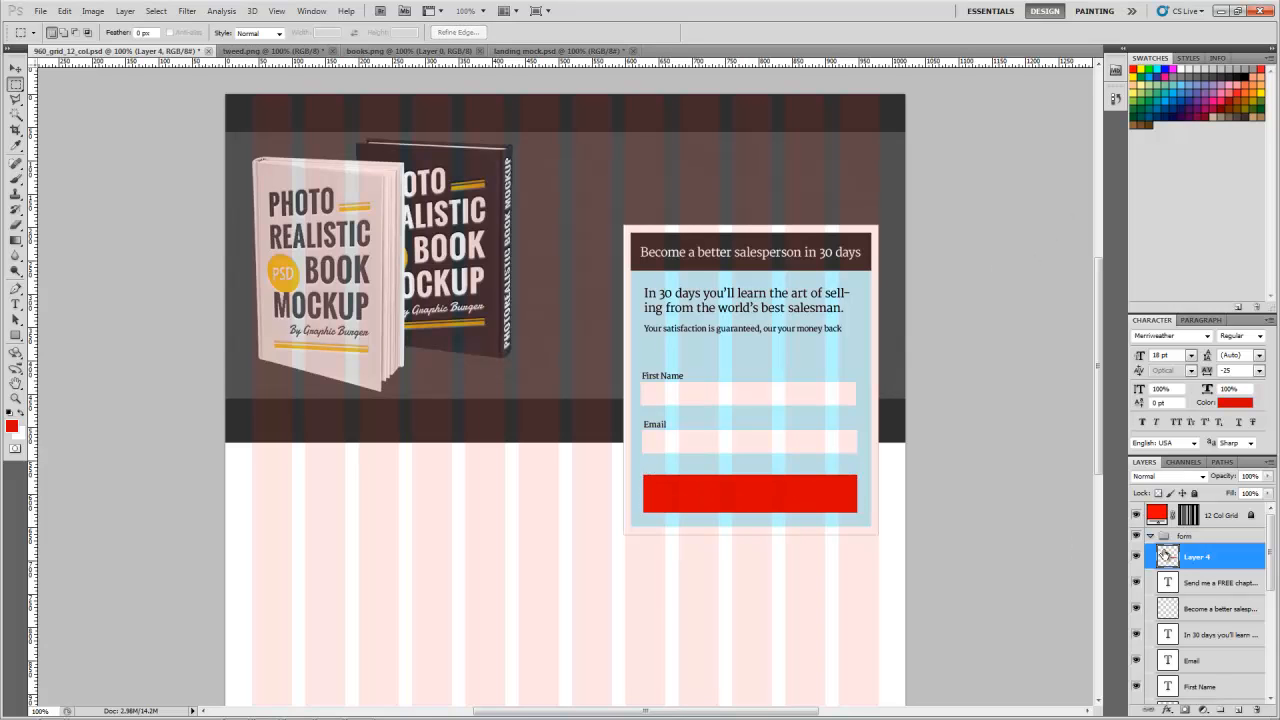
# Step: Move the red button layer beneath the "Send me a FREE chapter!" text layer and hide the 12 Col Grid
pyautogui.moveTo(1166, 556); pyautogui.dragTo(1168, 592)
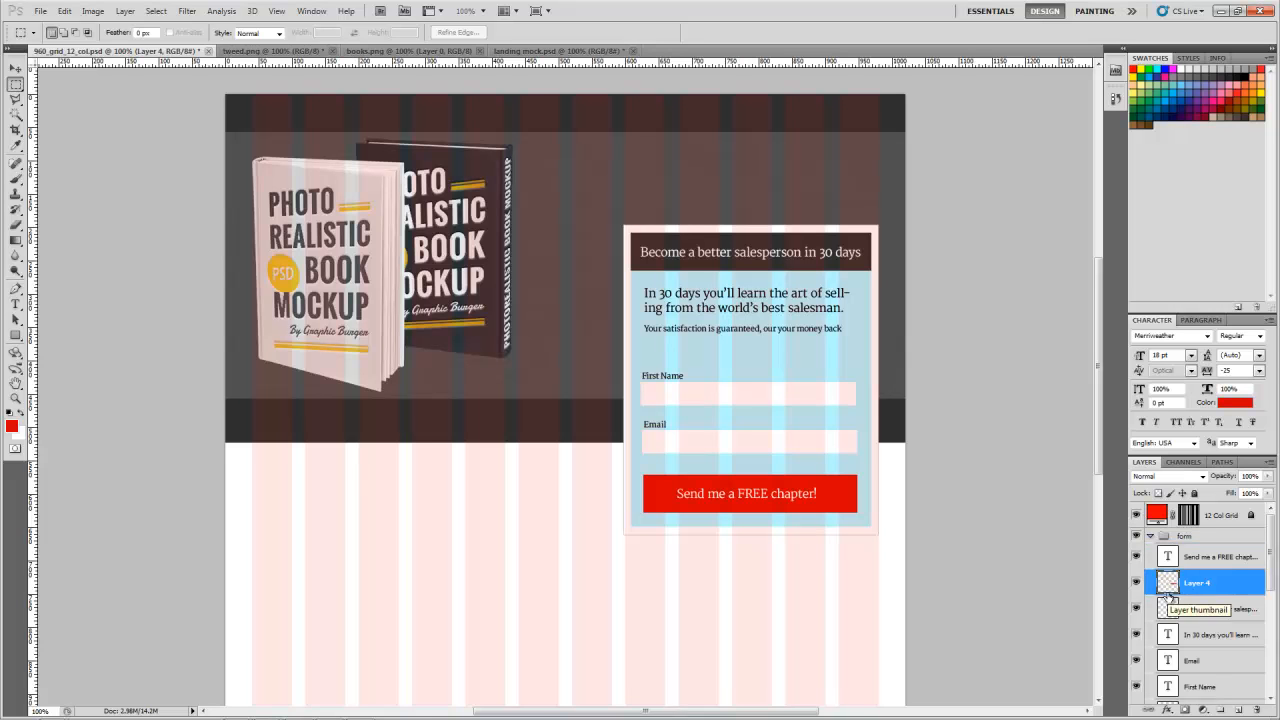
pyautogui.click(1137, 516)
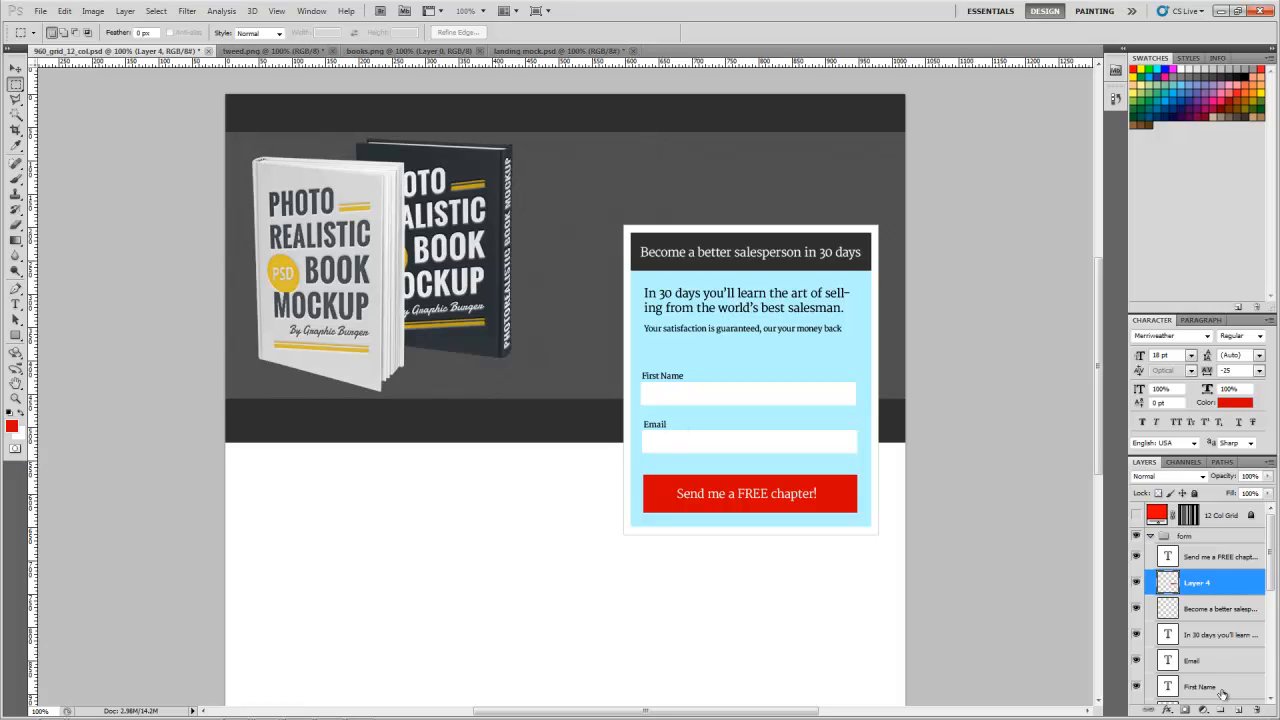
# Step: Load the button layer's outline as a selection, fill it with a bright green foreground colour, and deselect
pyautogui.keyDown('ctrl'); pyautogui.click(1168, 584); pyautogui.keyUp('ctrl')
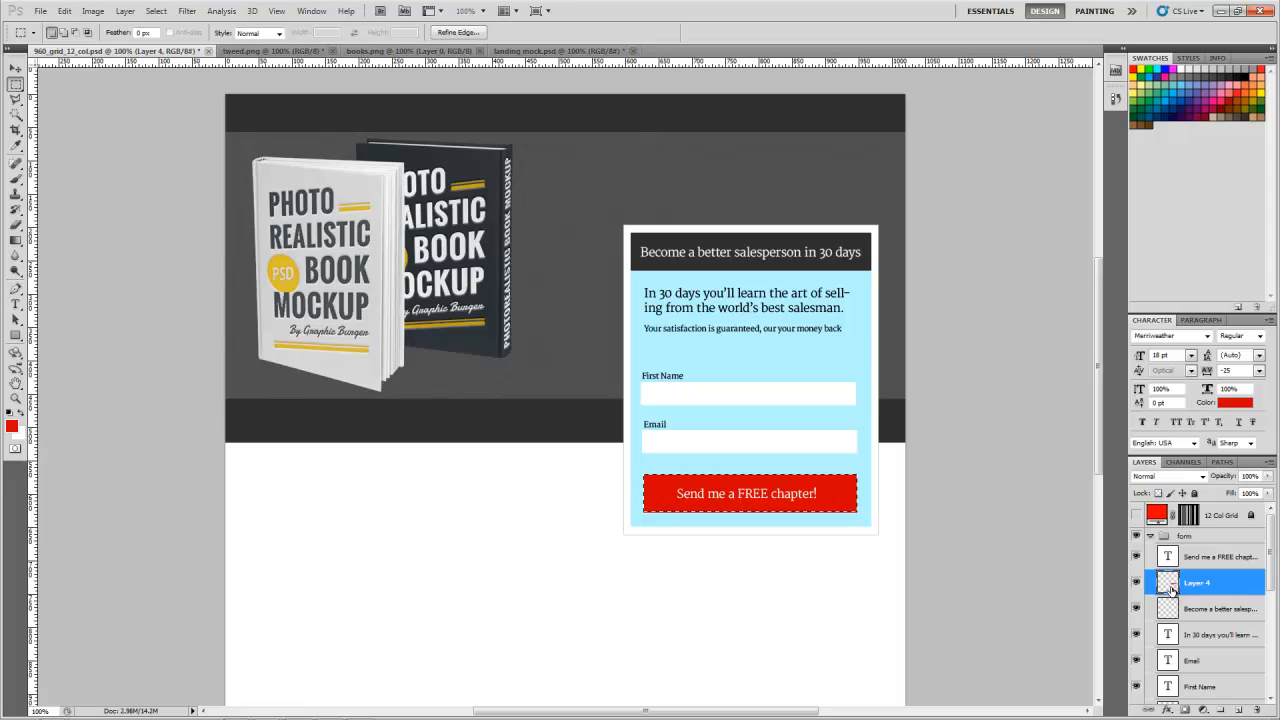
pyautogui.click(13, 426)
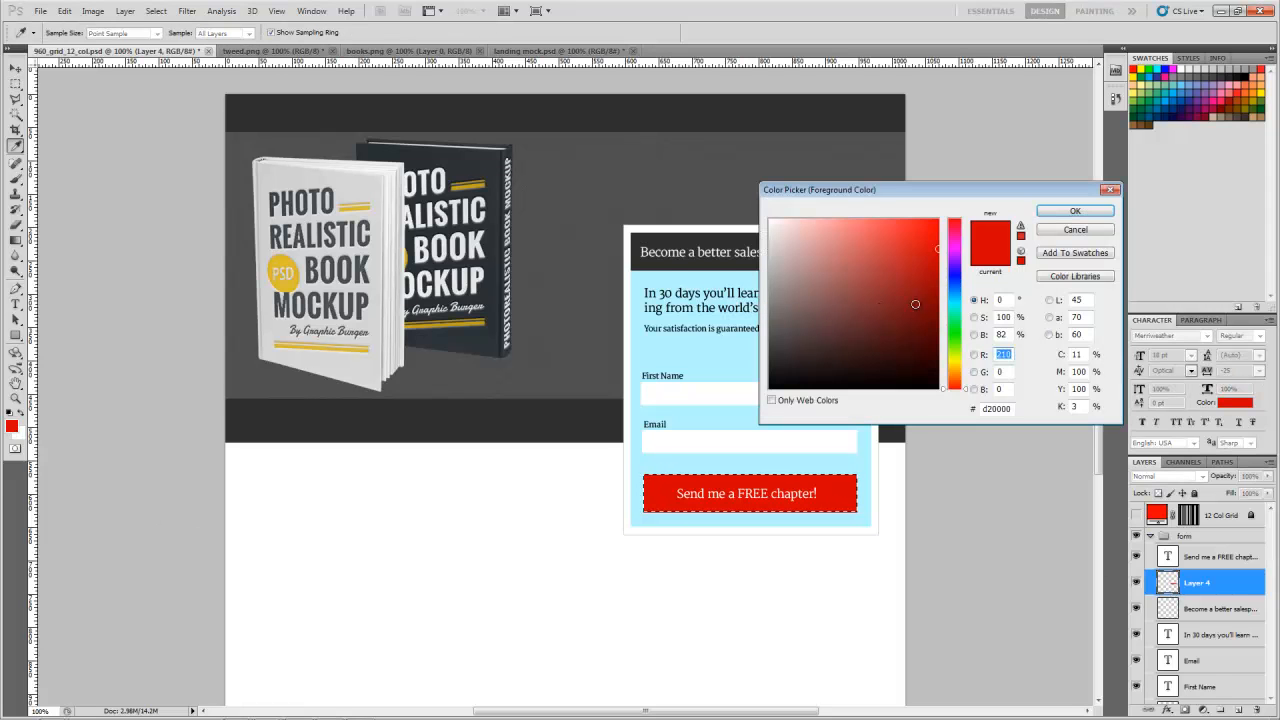
pyautogui.click(954, 341)
pyautogui.click(1096, 212)
pyautogui.press('m')
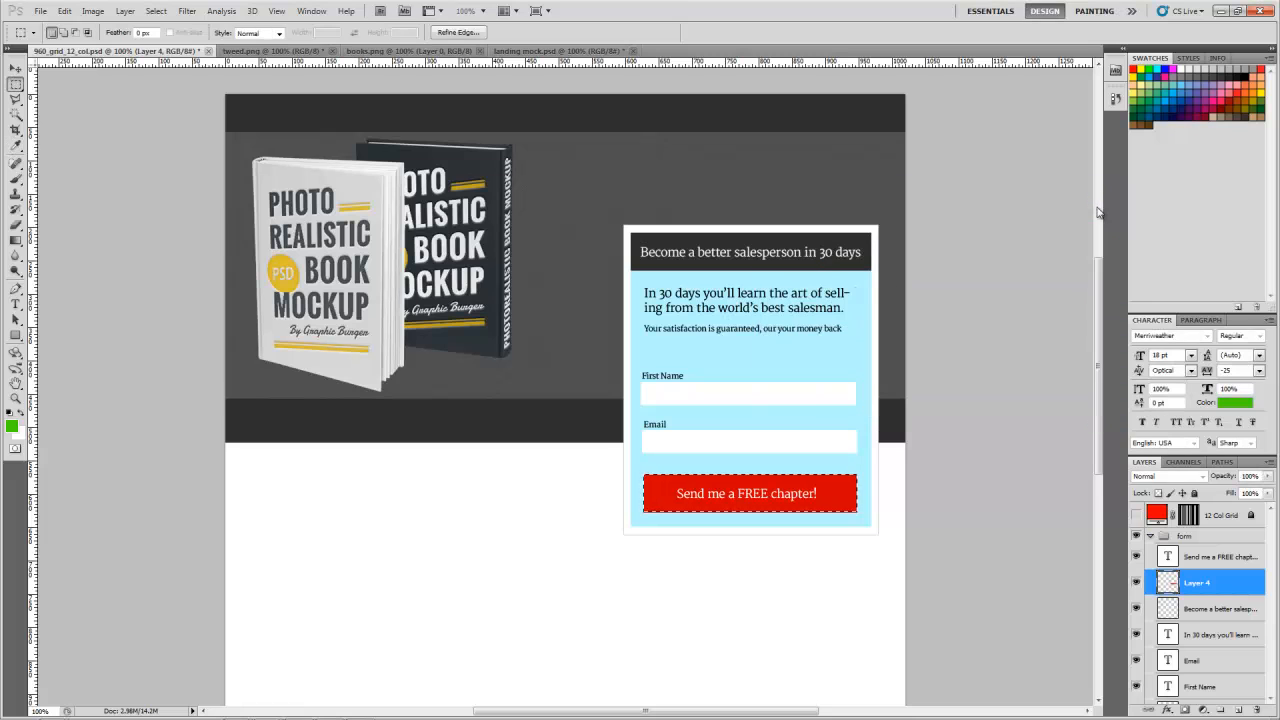
pyautogui.hotkey('alt', 'BackSpace')
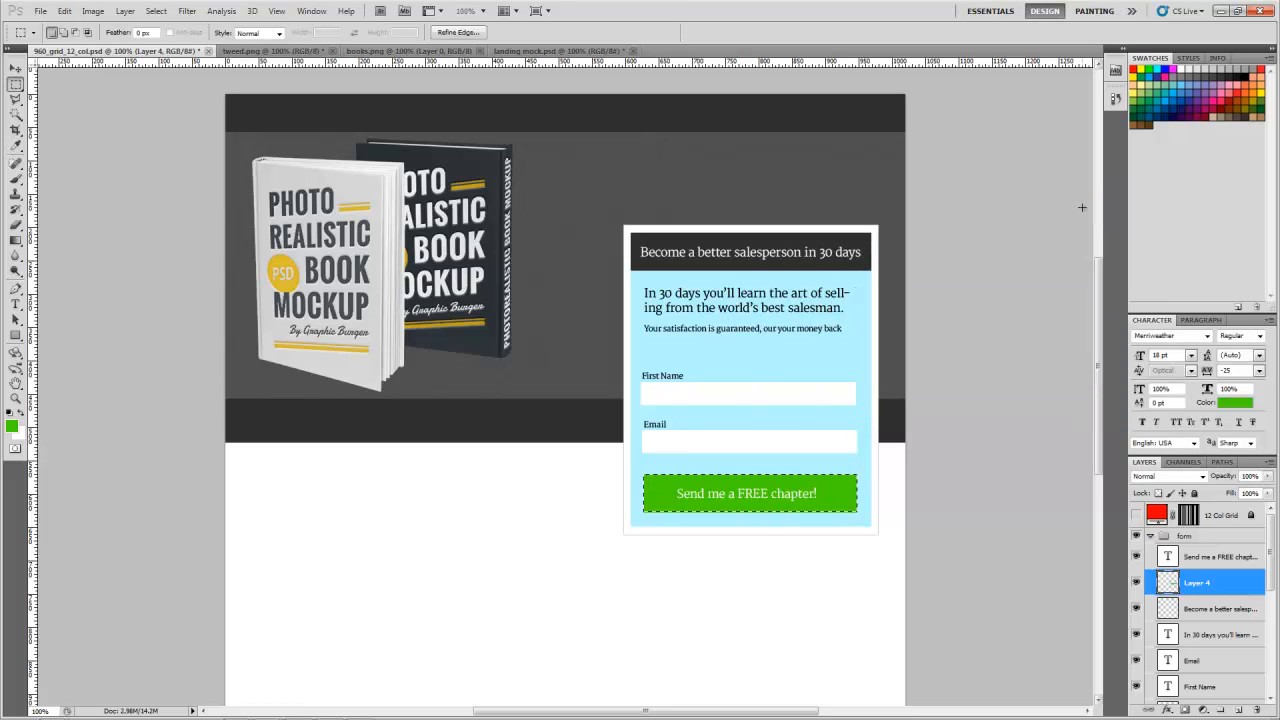
pyautogui.hotkey('ctrl', 'd')
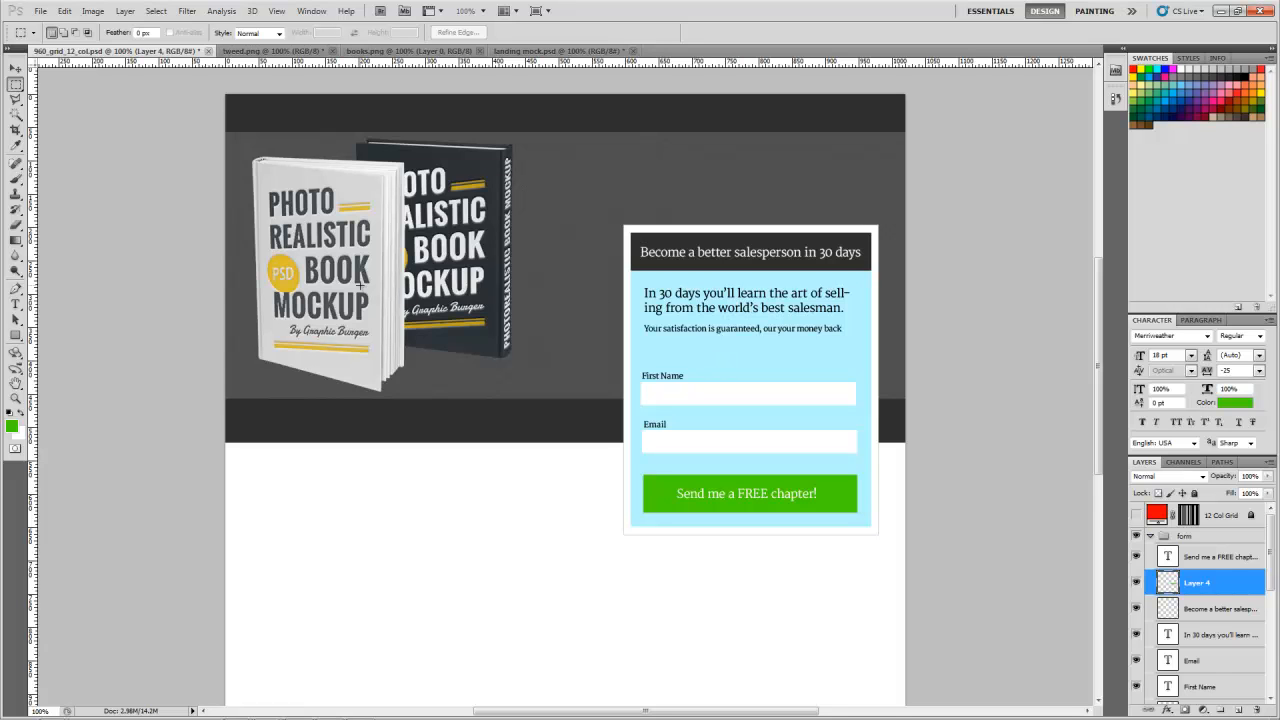
# Step: Swap the header layout by moving the form group to the page's left side and the books layer to its right side
pyautogui.click(1150, 536)
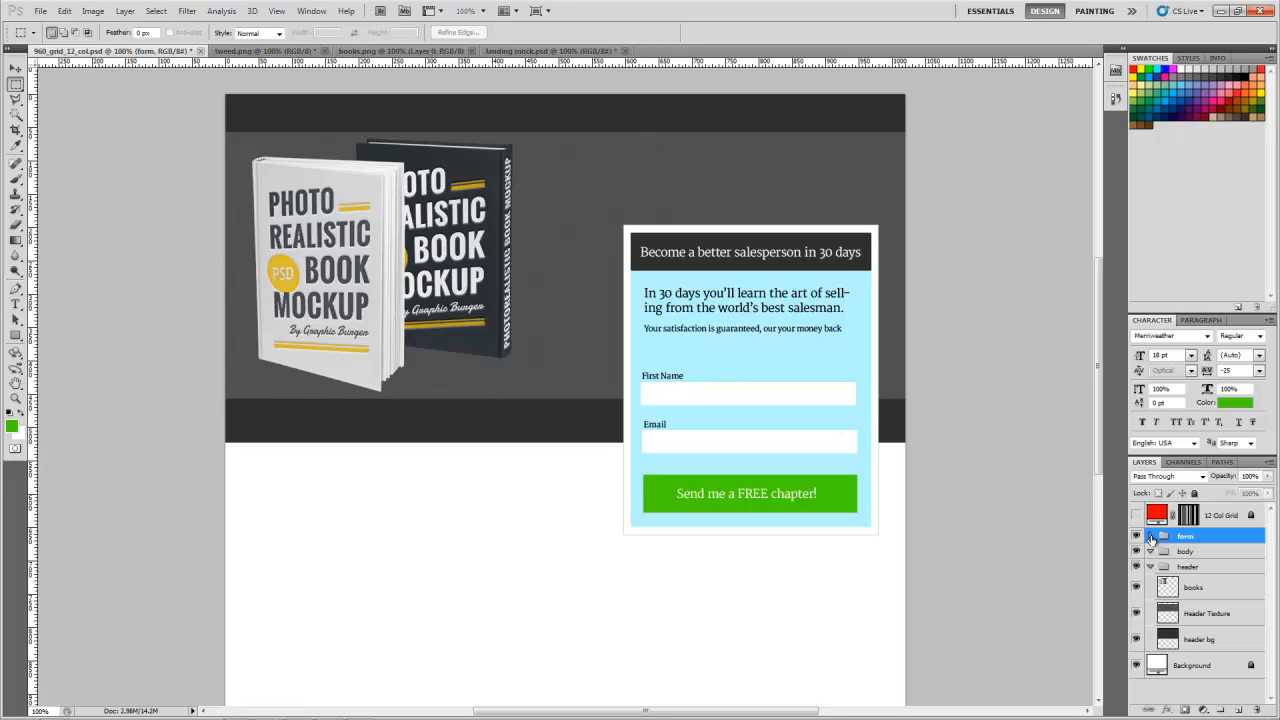
pyautogui.click(1150, 566)
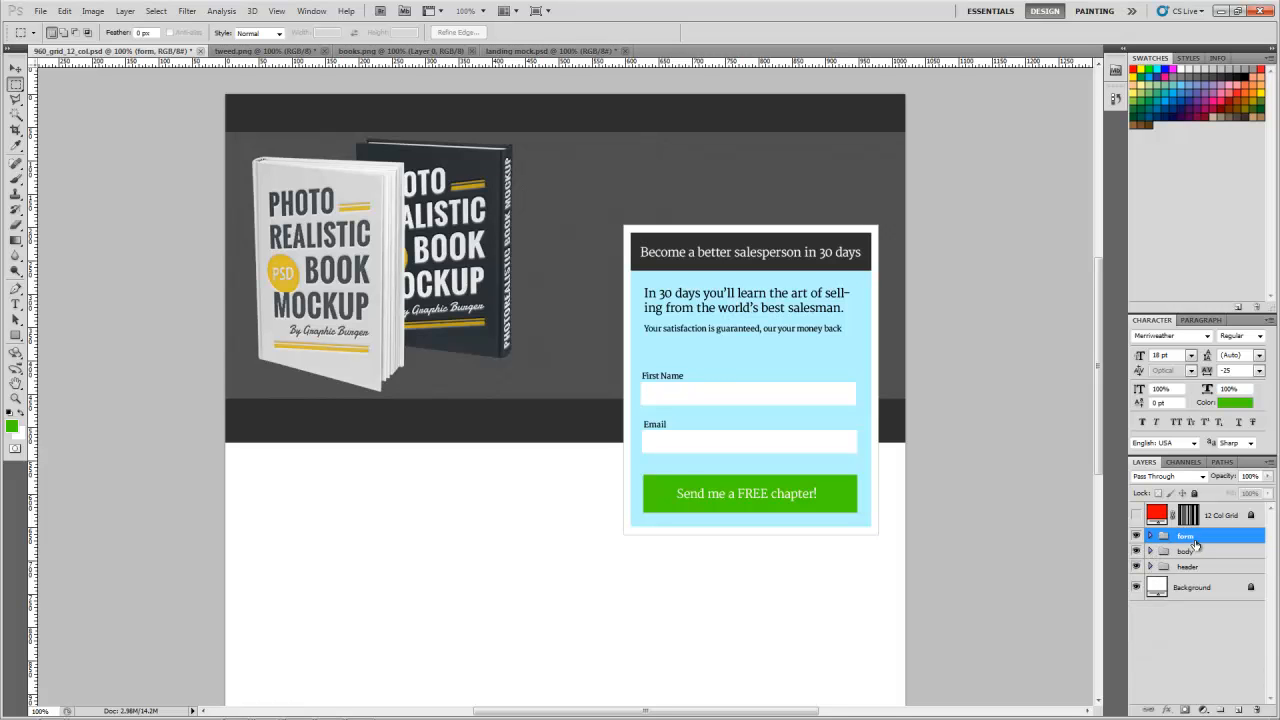
pyautogui.press('v')
pyautogui.moveTo(762, 377); pyautogui.dragTo(406, 376)
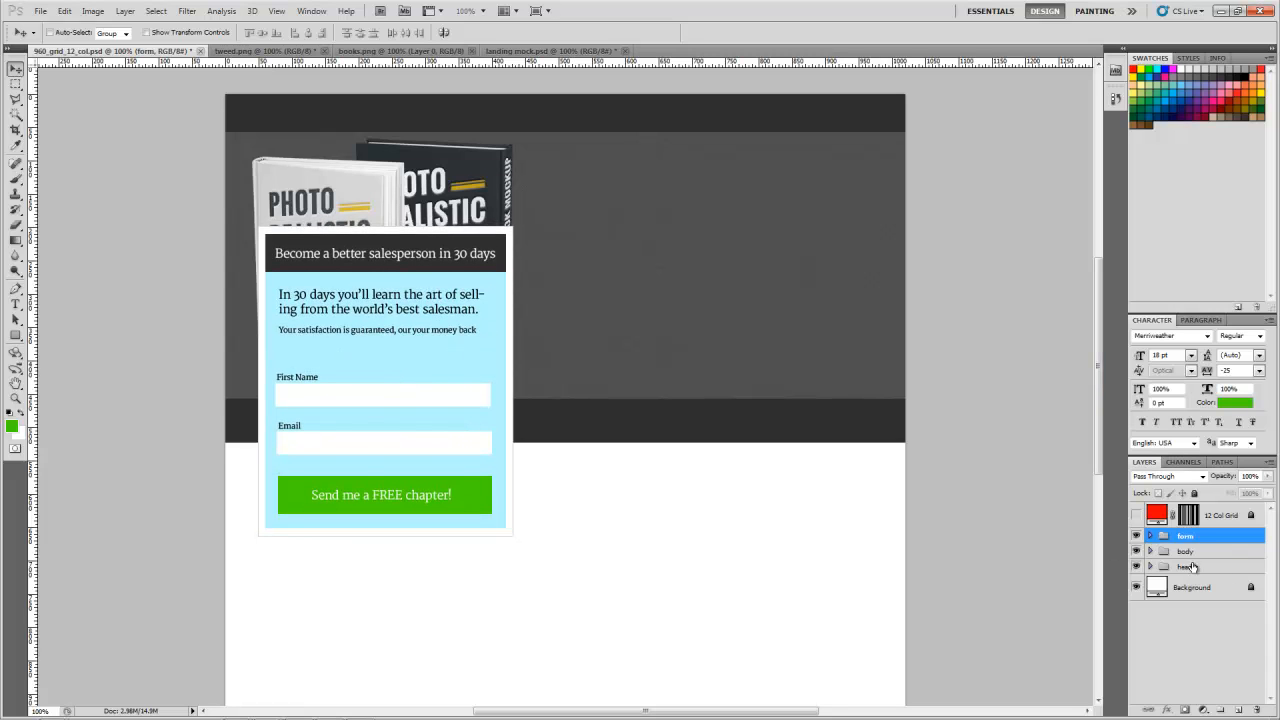
pyautogui.click(1150, 567)
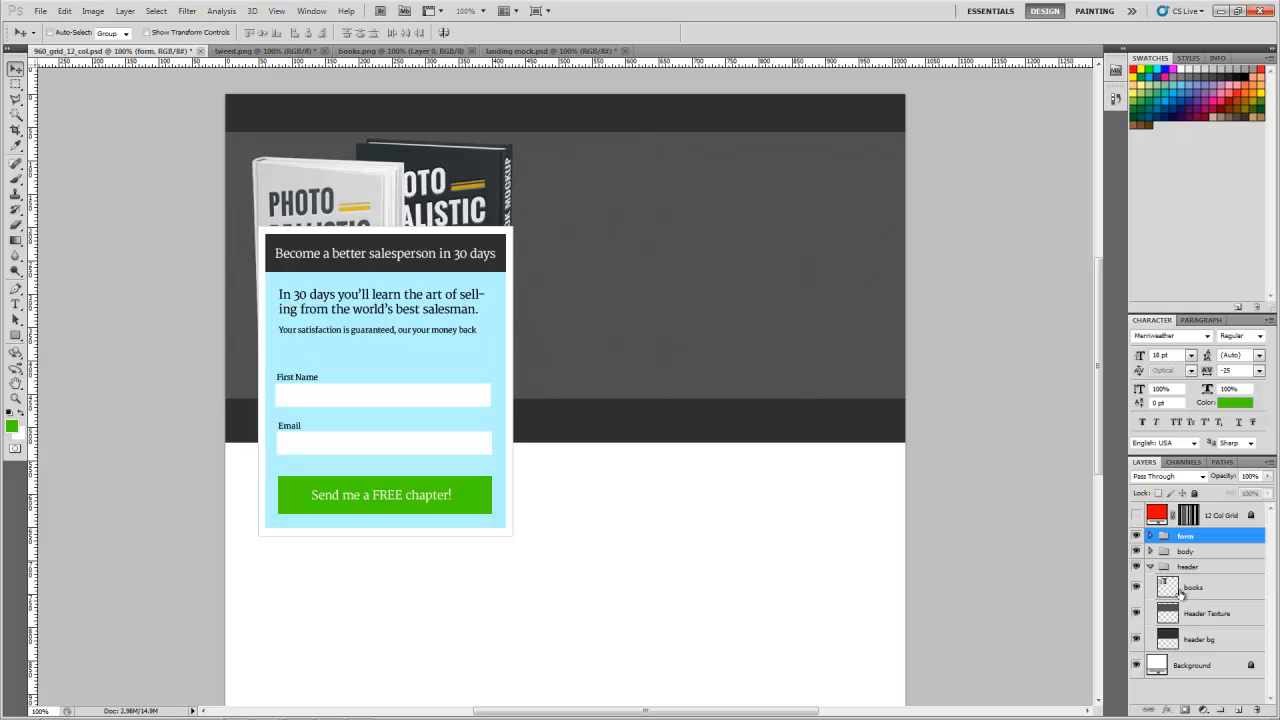
pyautogui.click(1180, 590)
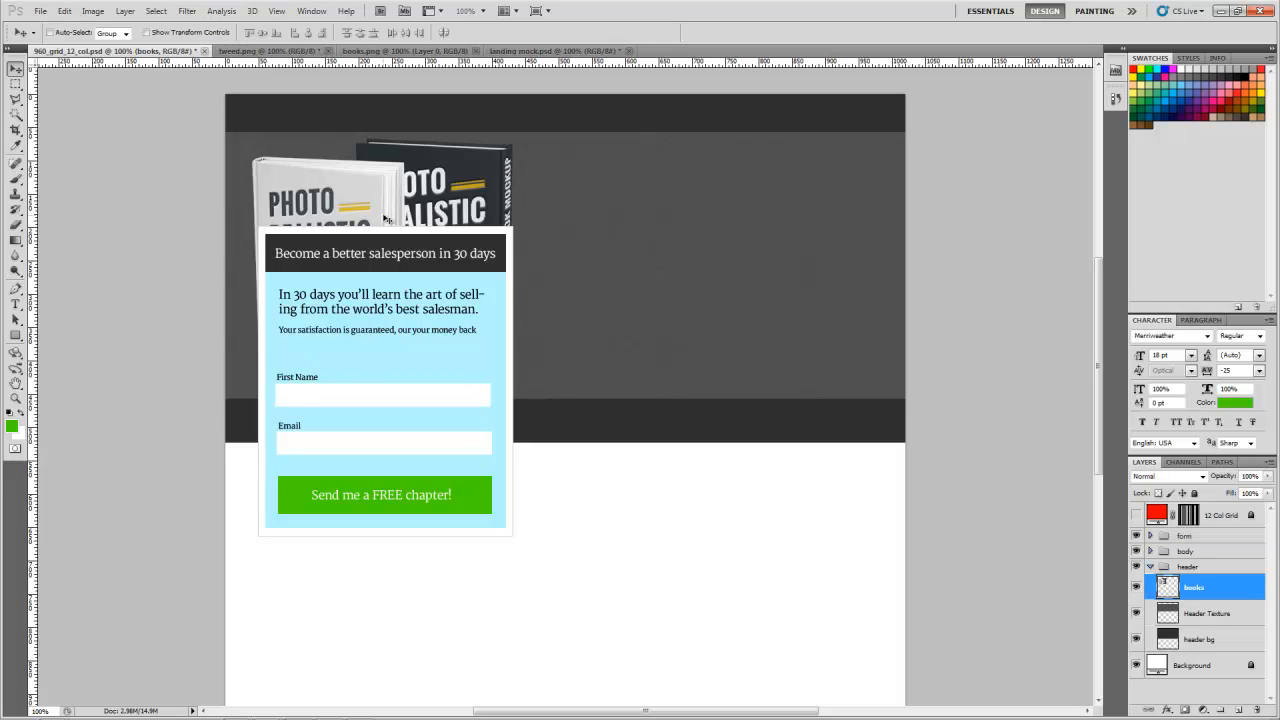
pyautogui.moveTo(388, 222); pyautogui.dragTo(716, 232)
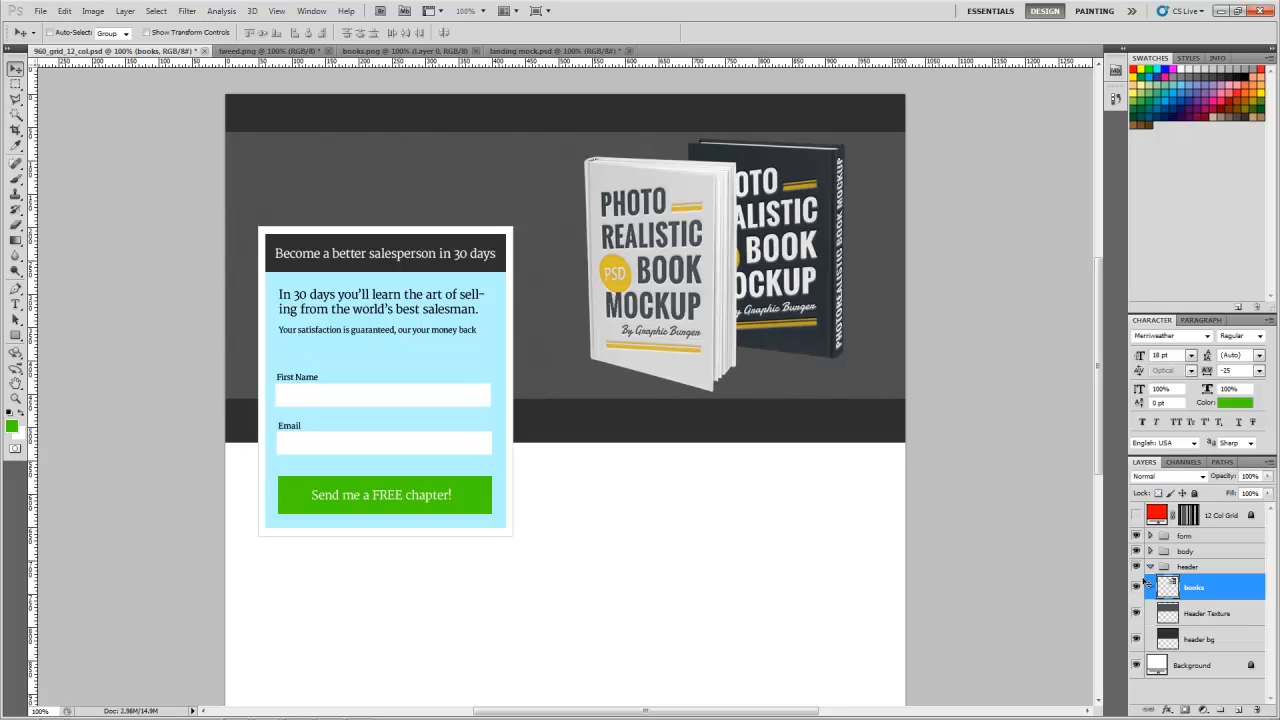
# Step: Return the books to the page's left side and the form group to the right, aligning the form with the 12 Col Grid before hiding it
pyautogui.moveTo(765, 307); pyautogui.dragTo(435, 304)
pyautogui.click(1190, 537)
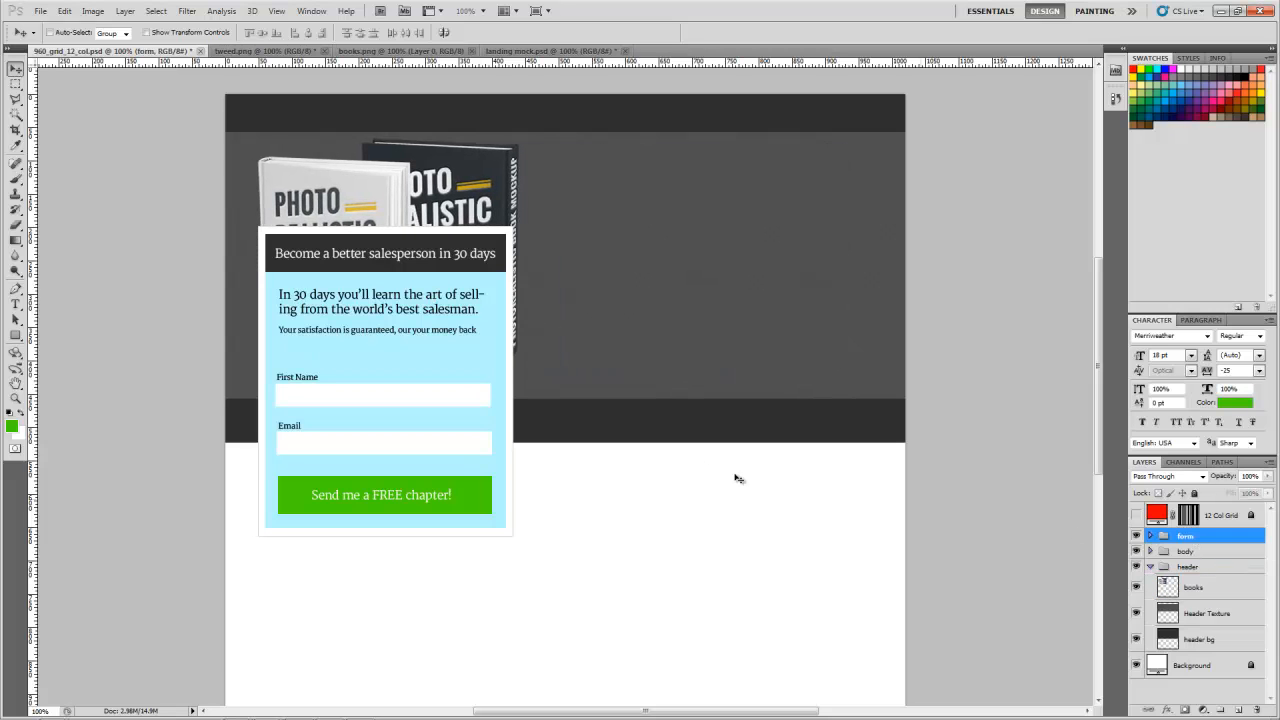
pyautogui.moveTo(412, 348); pyautogui.dragTo(762, 350)
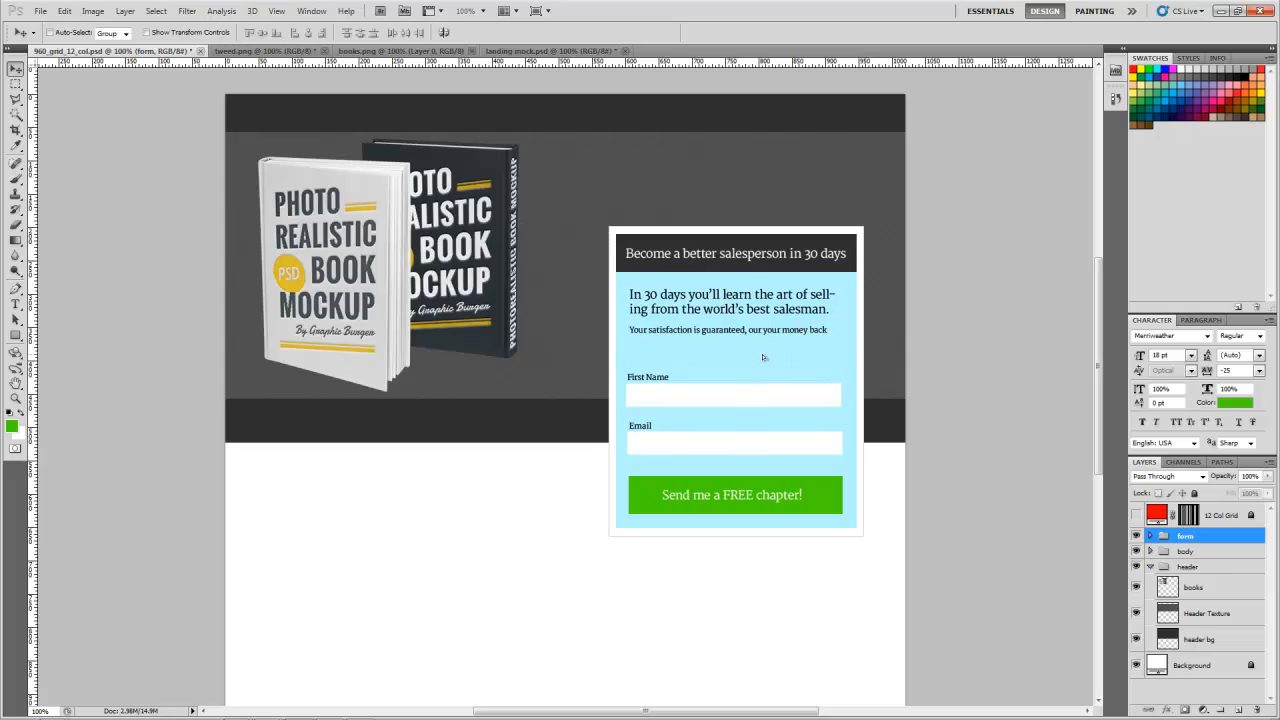
pyautogui.click(1136, 516)
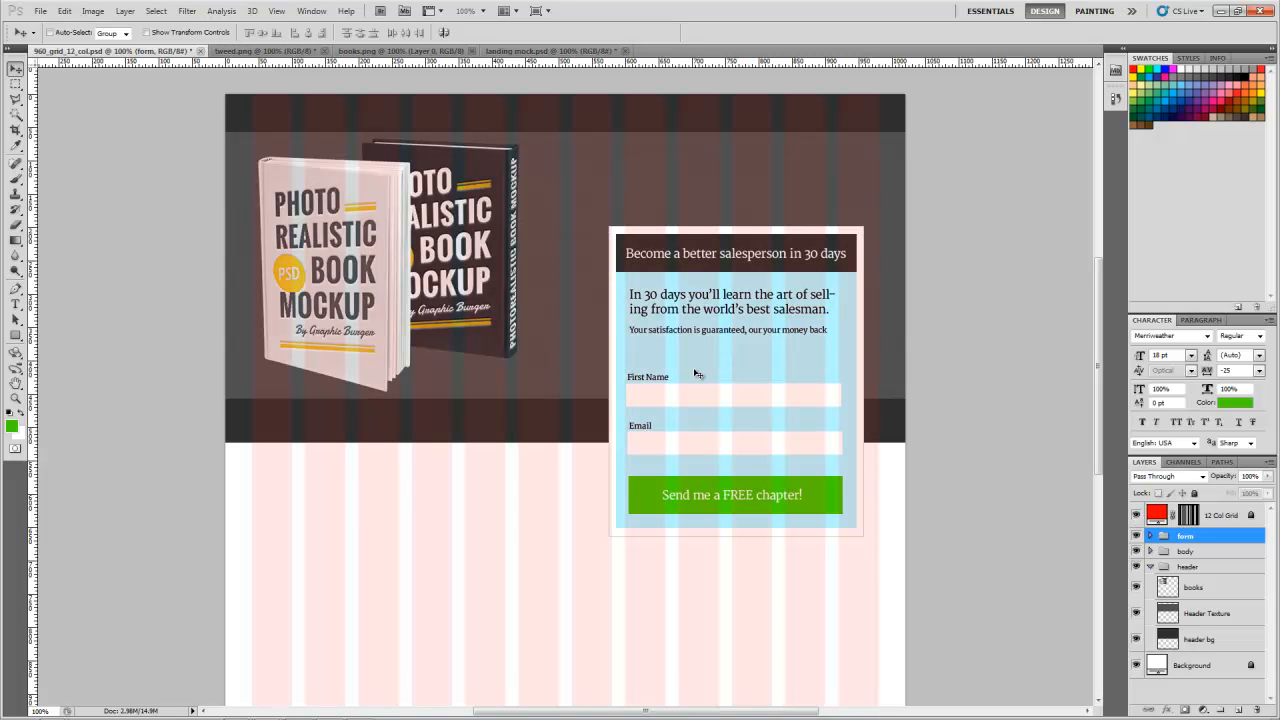
pyautogui.moveTo(671, 371); pyautogui.dragTo(686, 371)
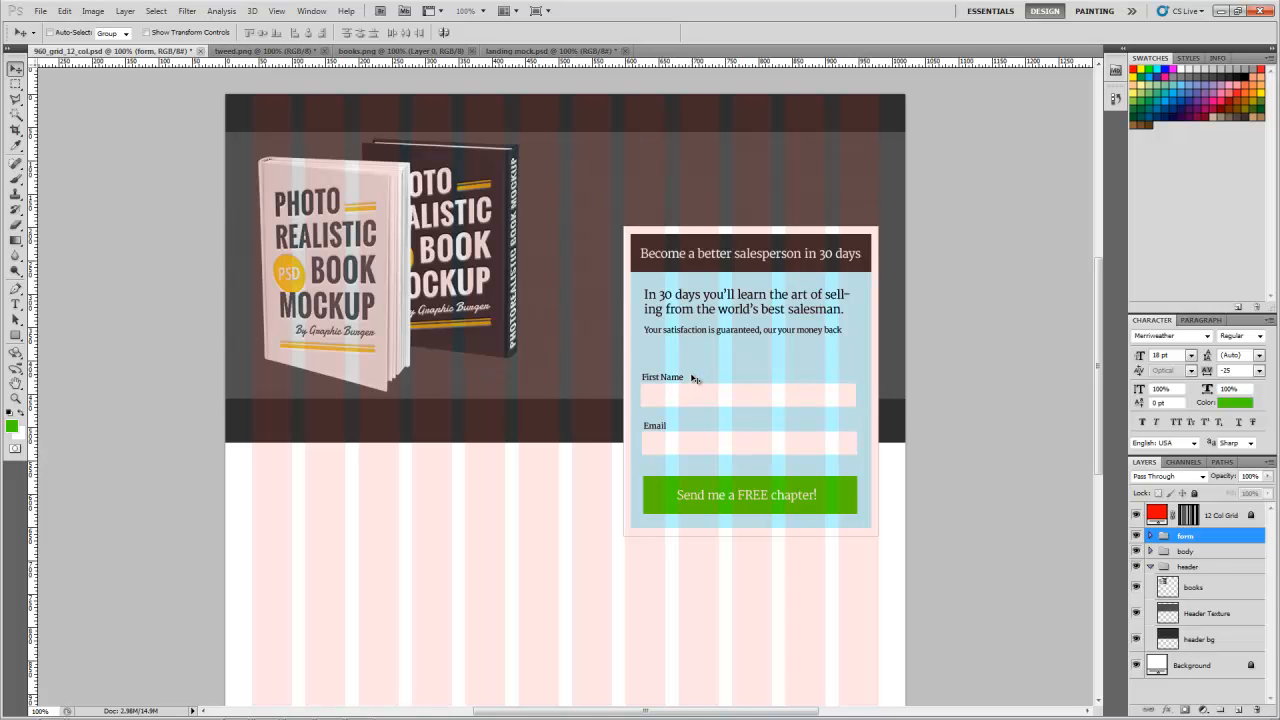
pyautogui.click(1136, 516)
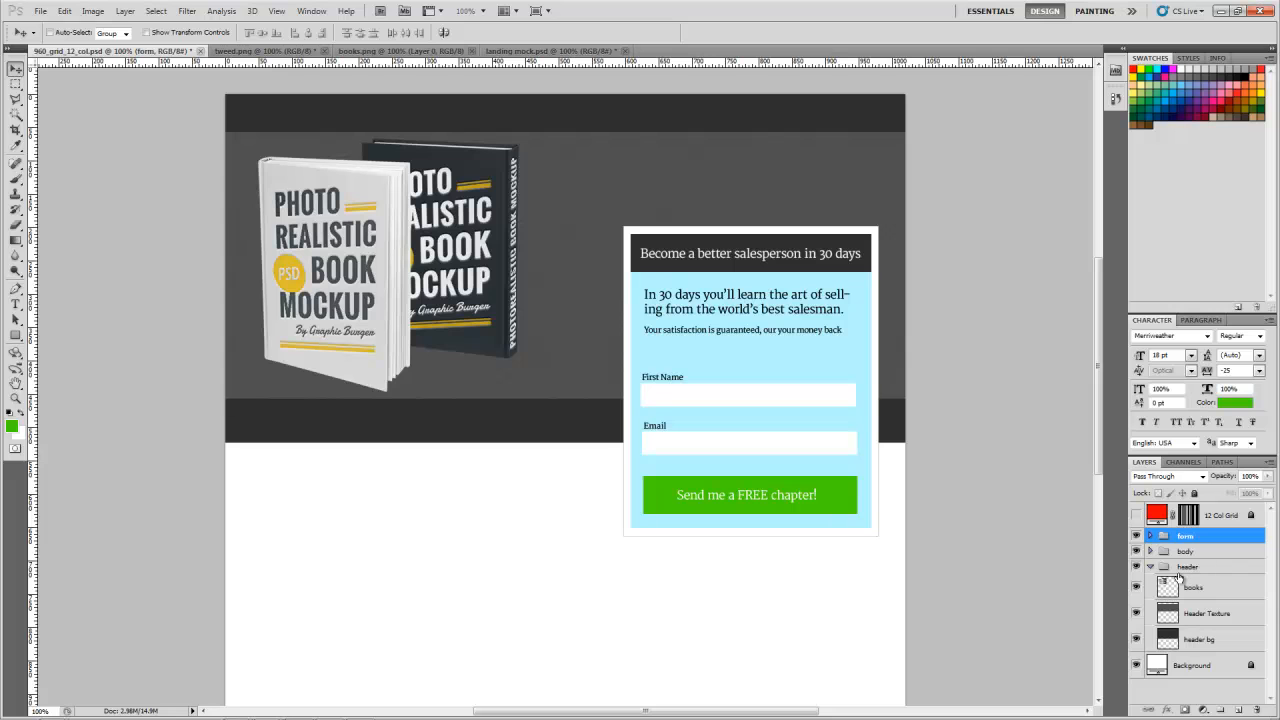
# Step: Add a layer above books in the header group, show the 12 Col Grid, and create a text box above the form reading "THis is text"
pyautogui.click(1188, 570)
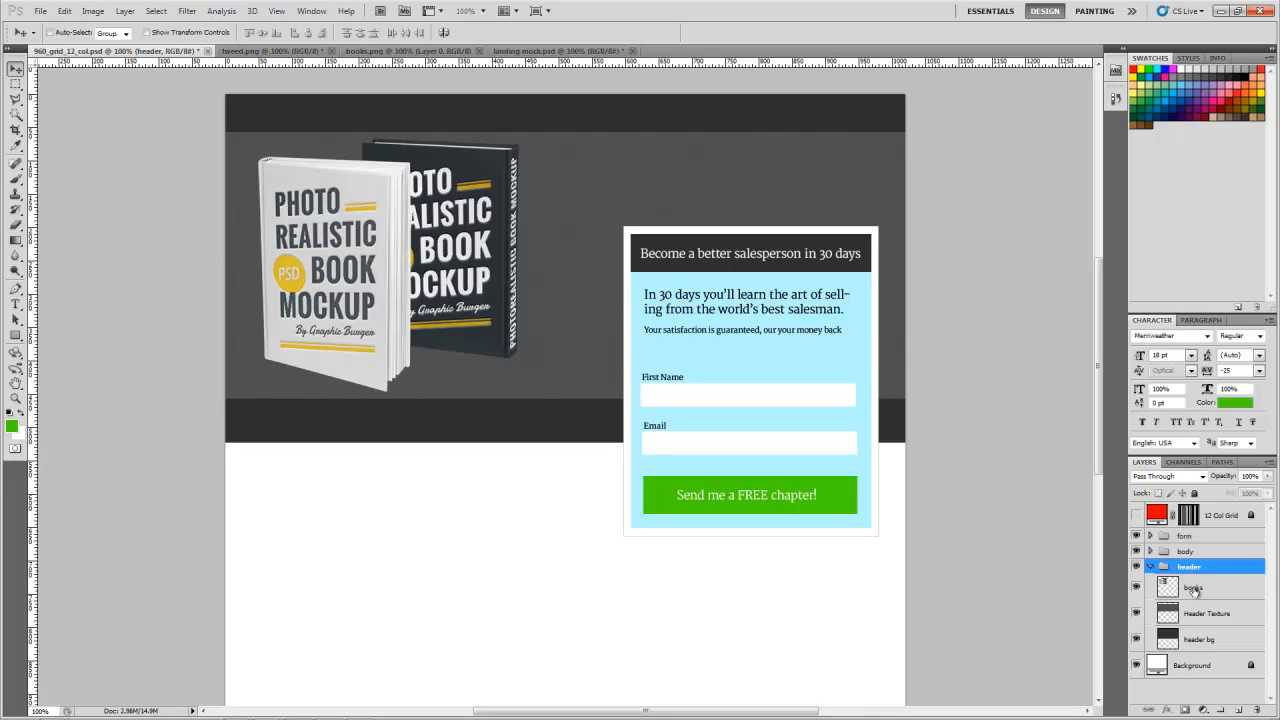
pyautogui.click(1238, 710)
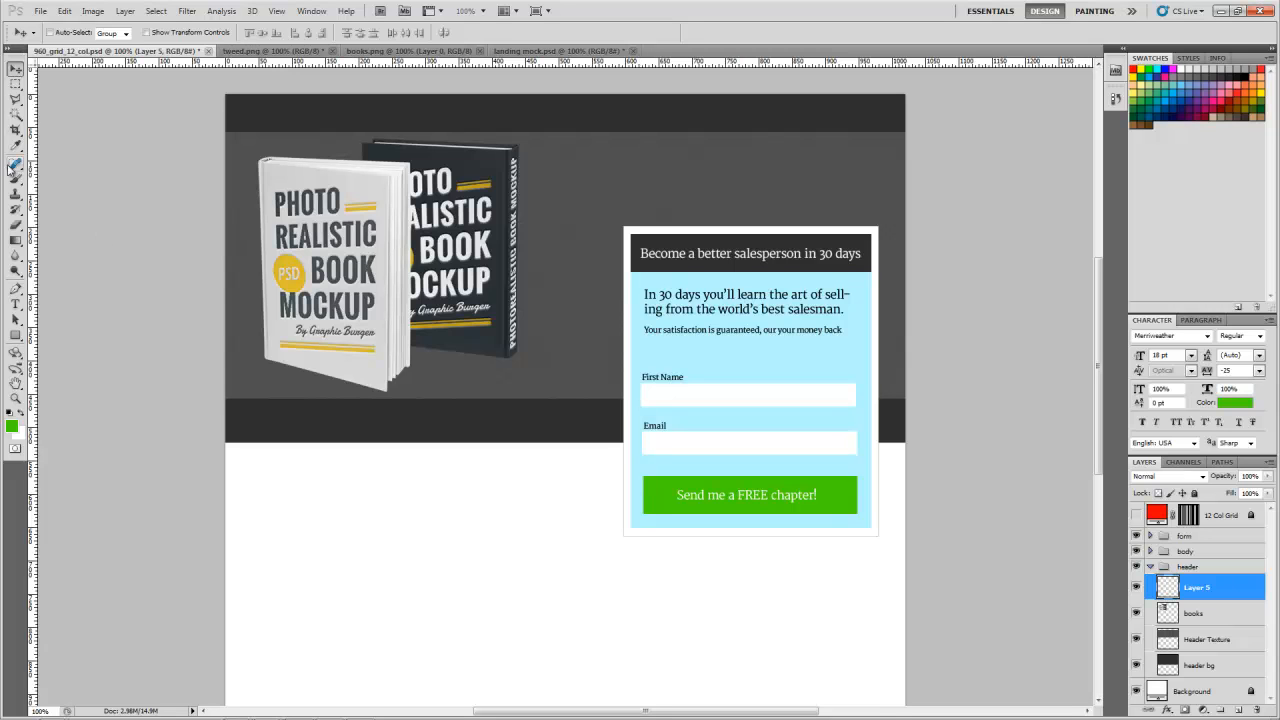
pyautogui.press('t')
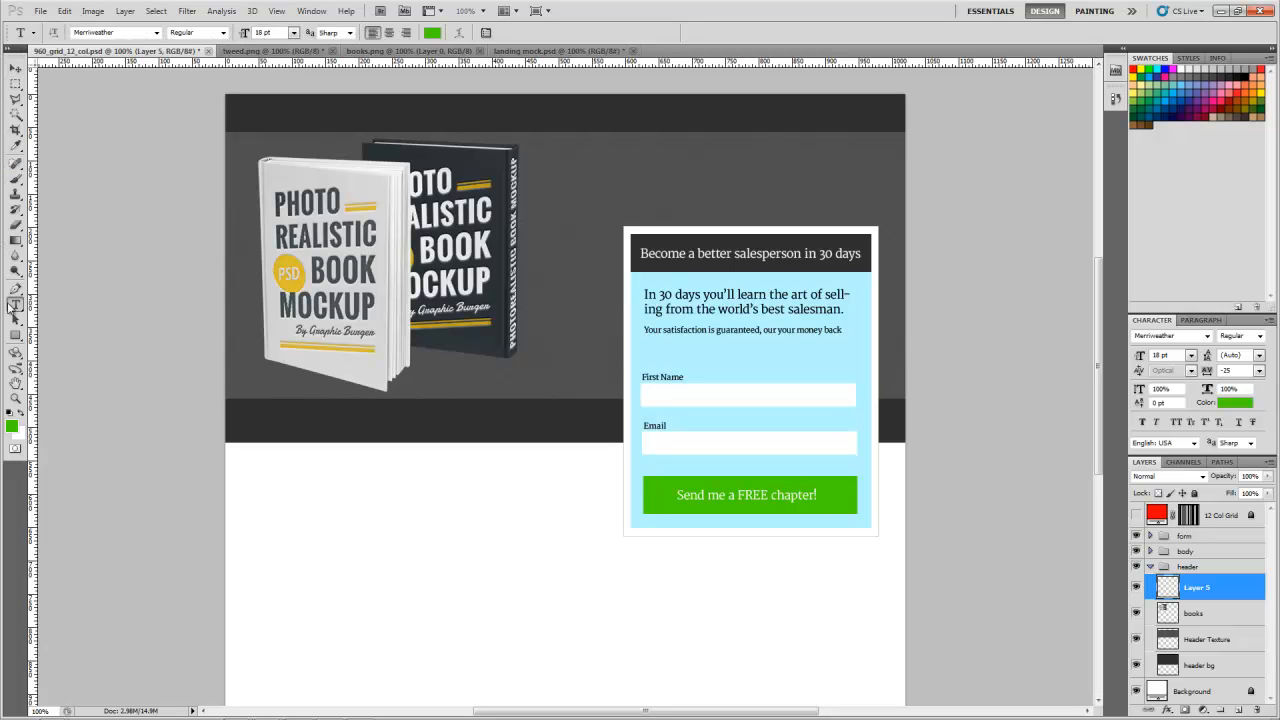
pyautogui.click(1136, 515)
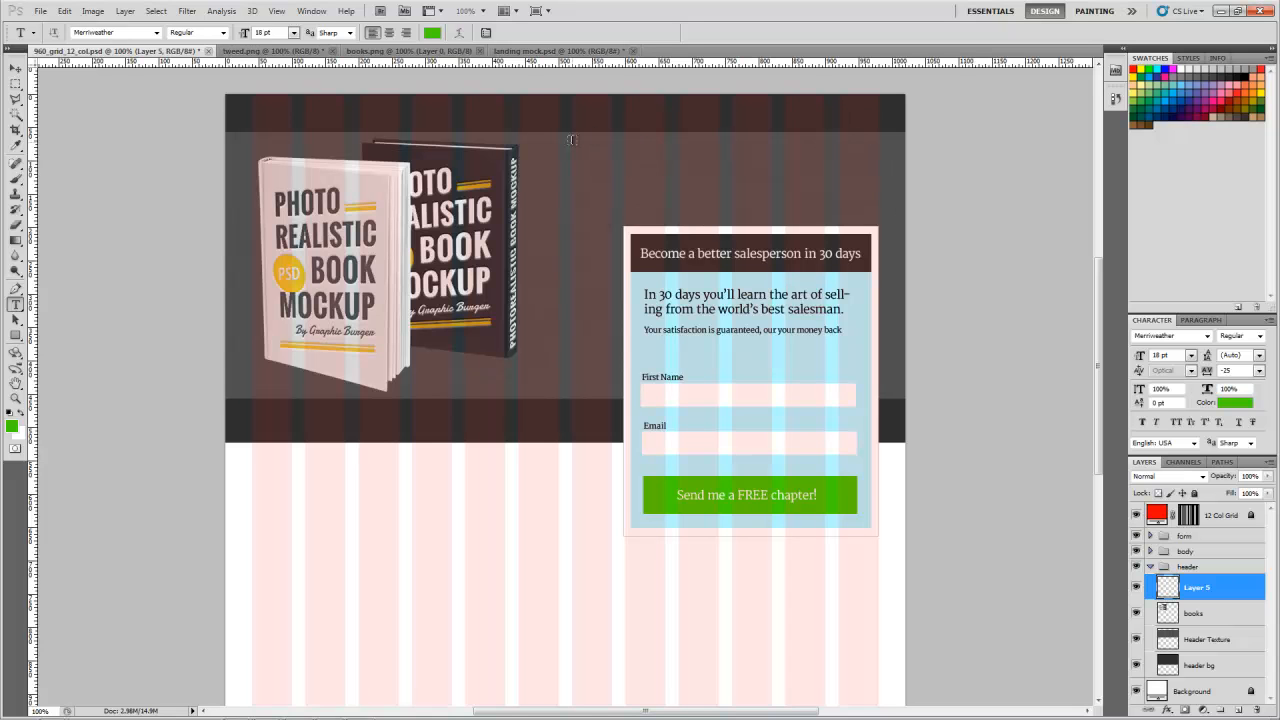
pyautogui.moveTo(572, 139); pyautogui.dragTo(878, 212)
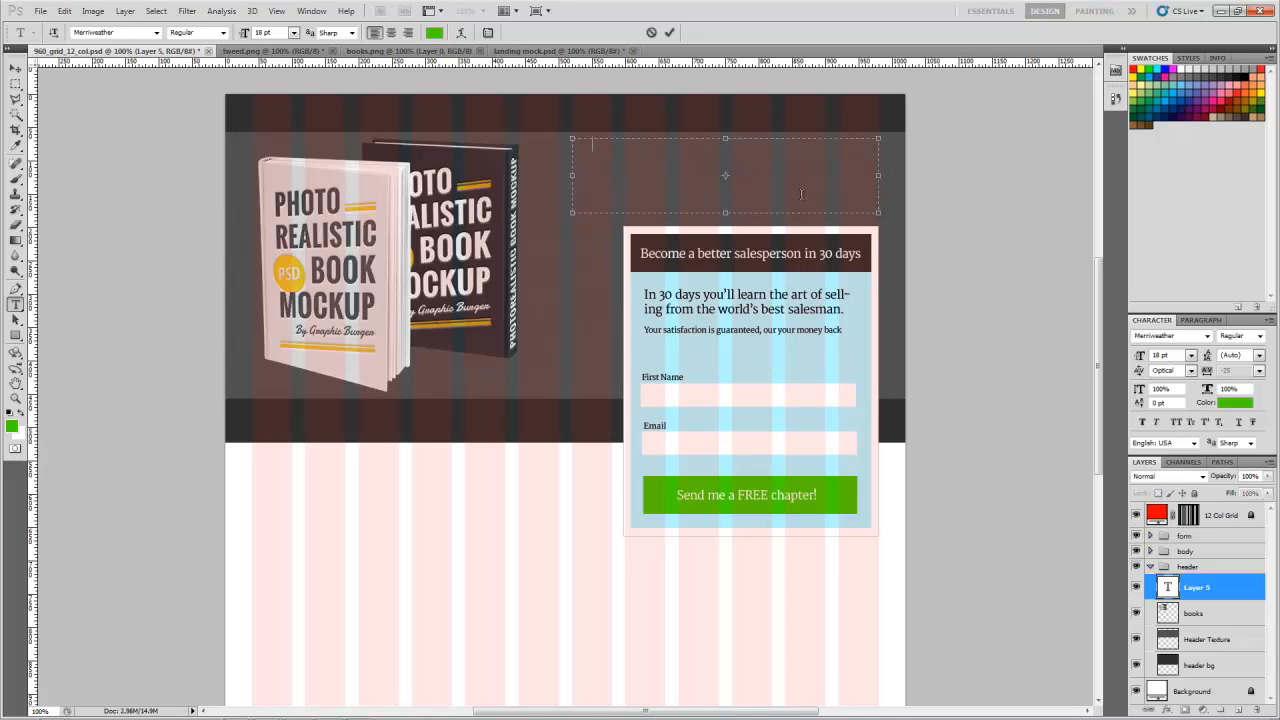
pyautogui.write('This is te')
pyautogui.click(16, 68)
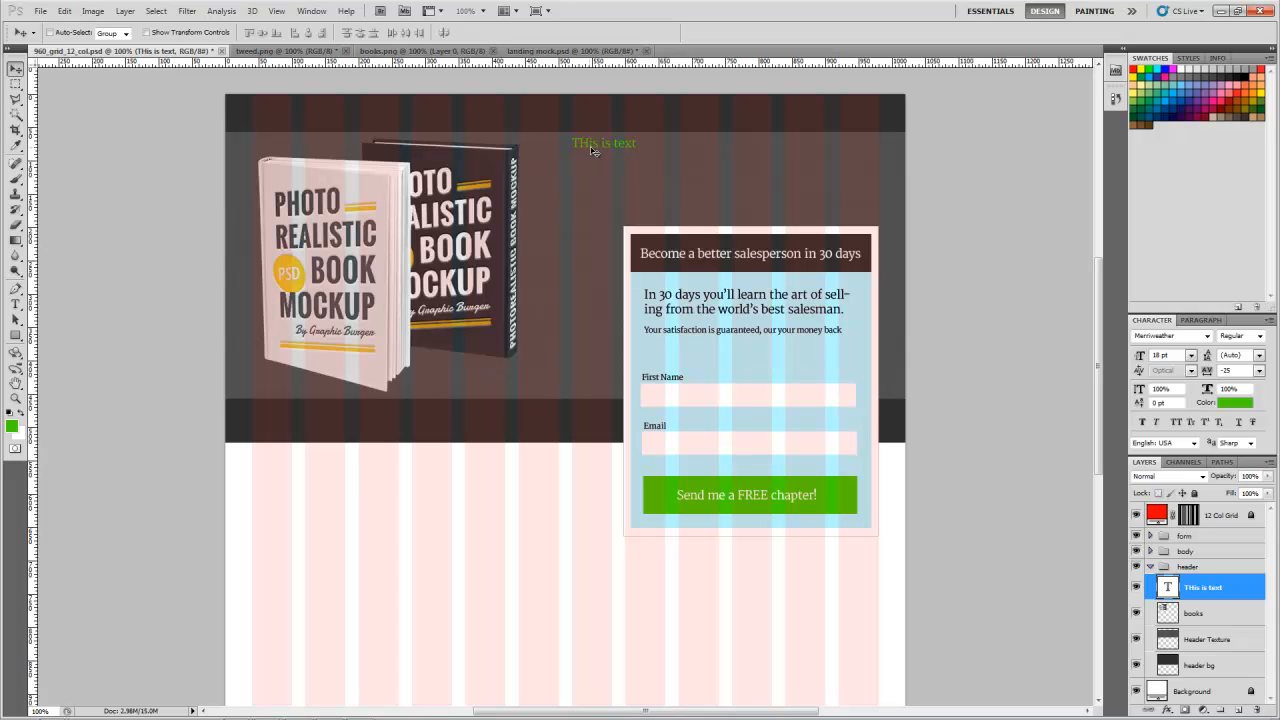
# Step: In landing mock.psd, copy the whole headline "This is the greatest eBook known to man. Buy it now before thy're gone!"
pyautogui.click(533, 52)
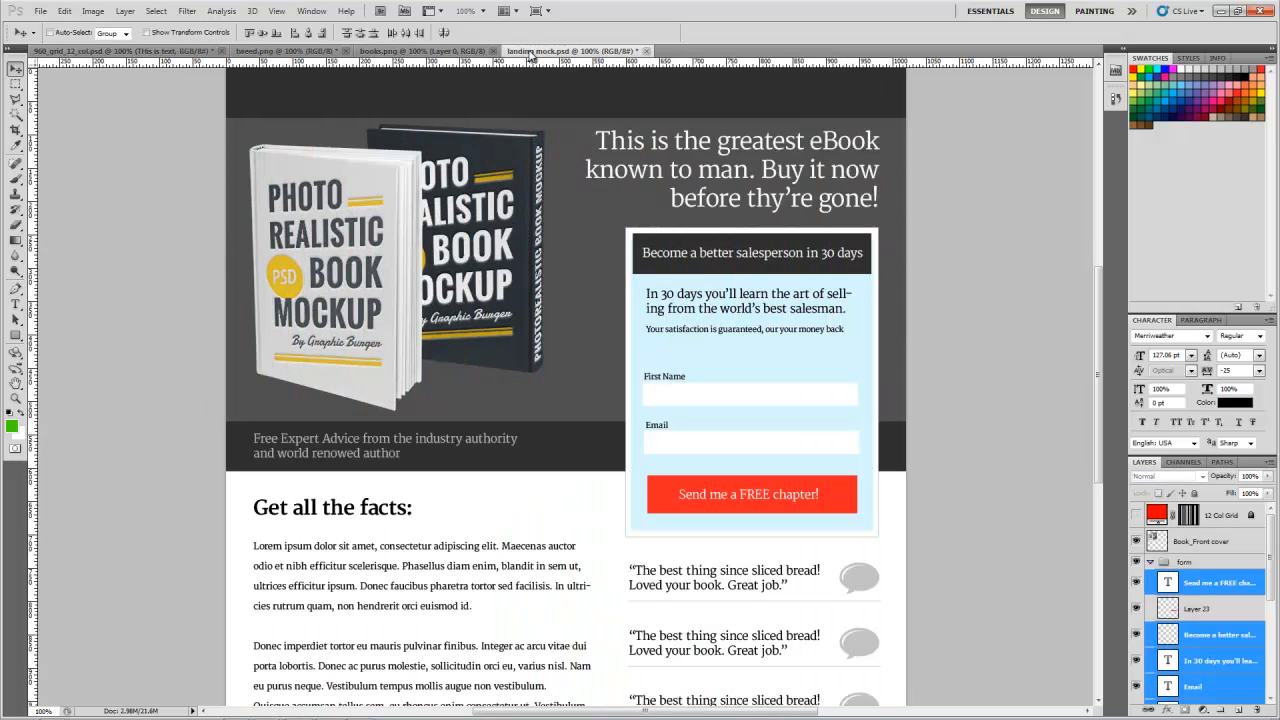
pyautogui.press('t')
pyautogui.click(712, 212)
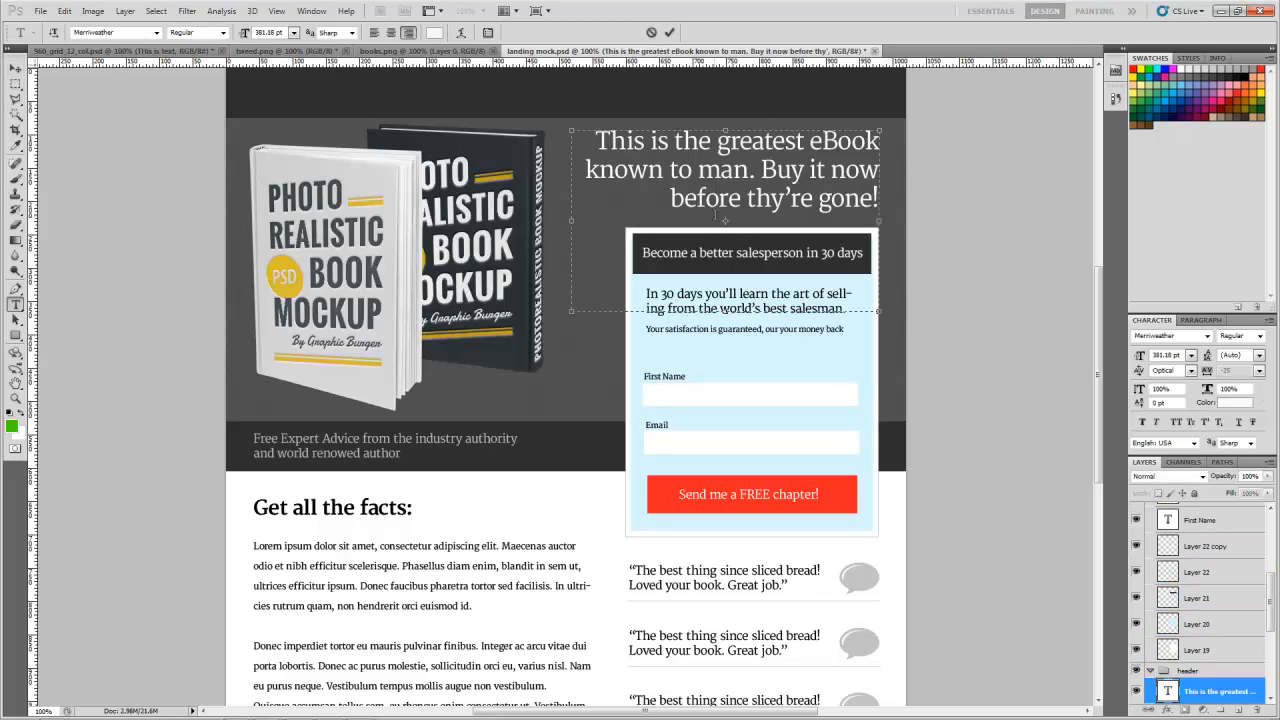
pyautogui.hotkey('ctrl', 'a')
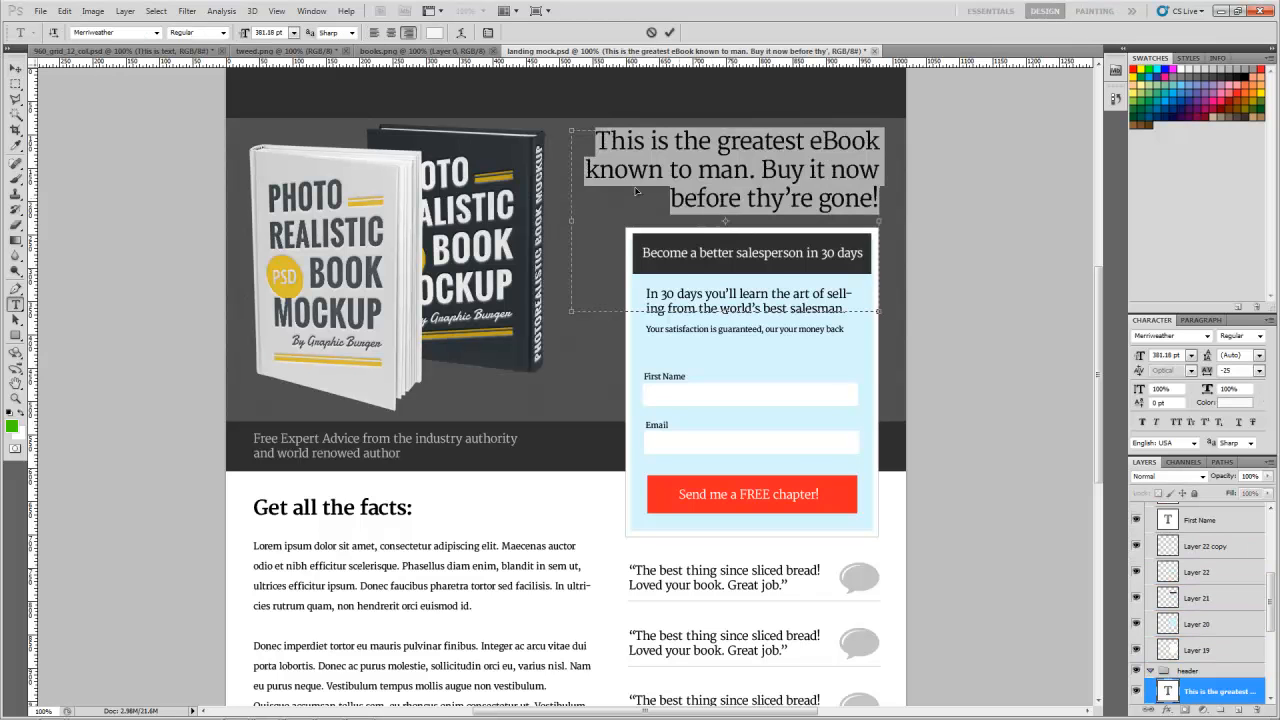
pyautogui.click(15, 67)
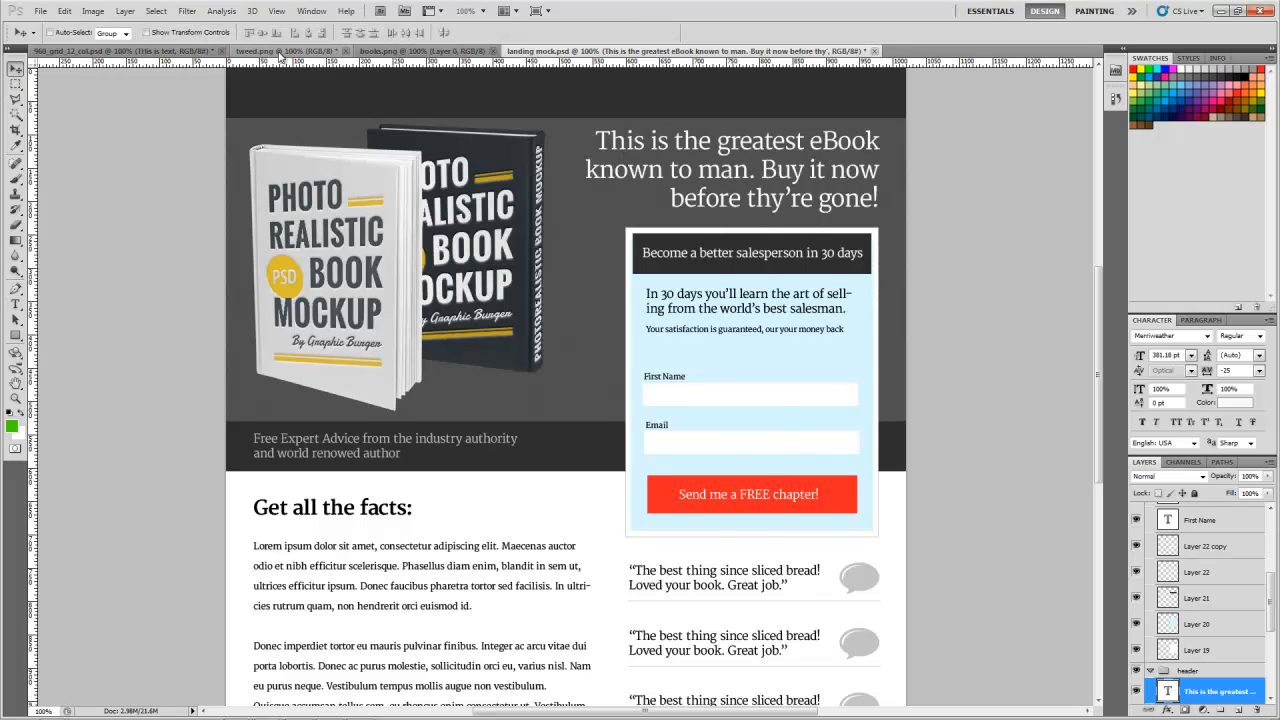
# Step: In the 960 grid file, replace the placeholder text above the form with the copied headline
pyautogui.click(160, 51)
pyautogui.press('t')
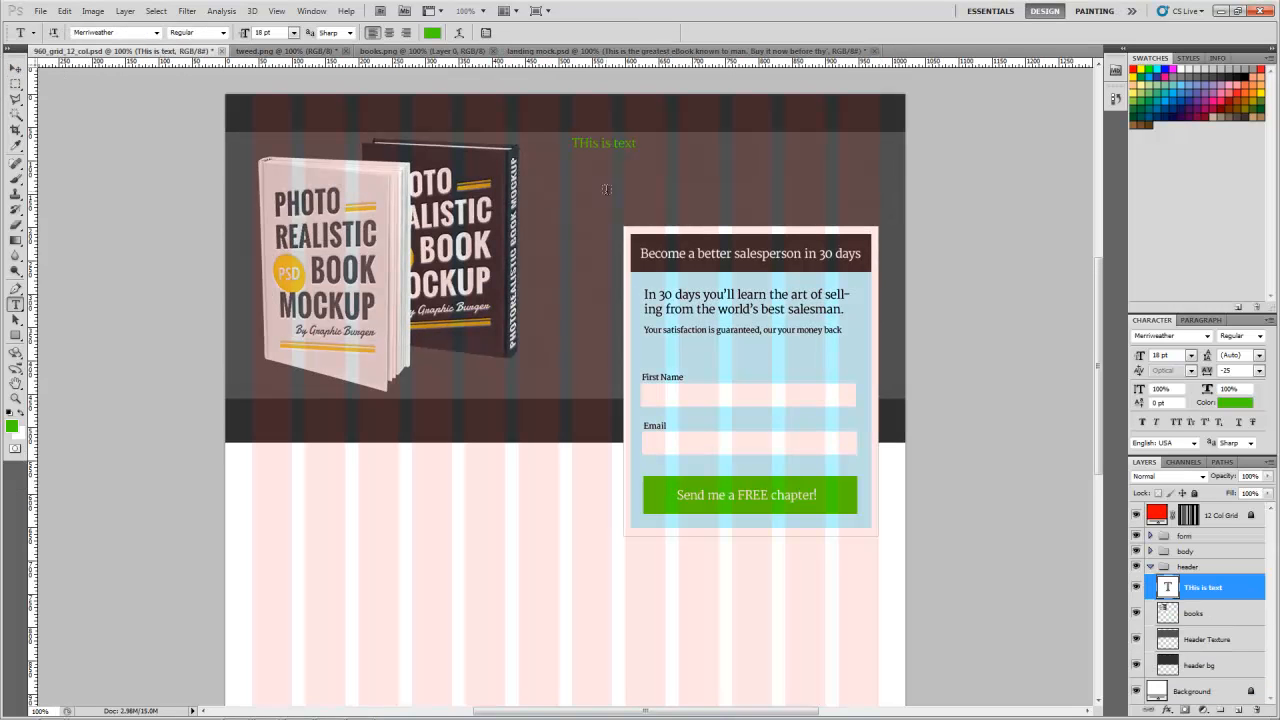
pyautogui.click(619, 167)
pyautogui.hotkey('ctrl', 'a')
pyautogui.hotkey('ctrl', 'v')
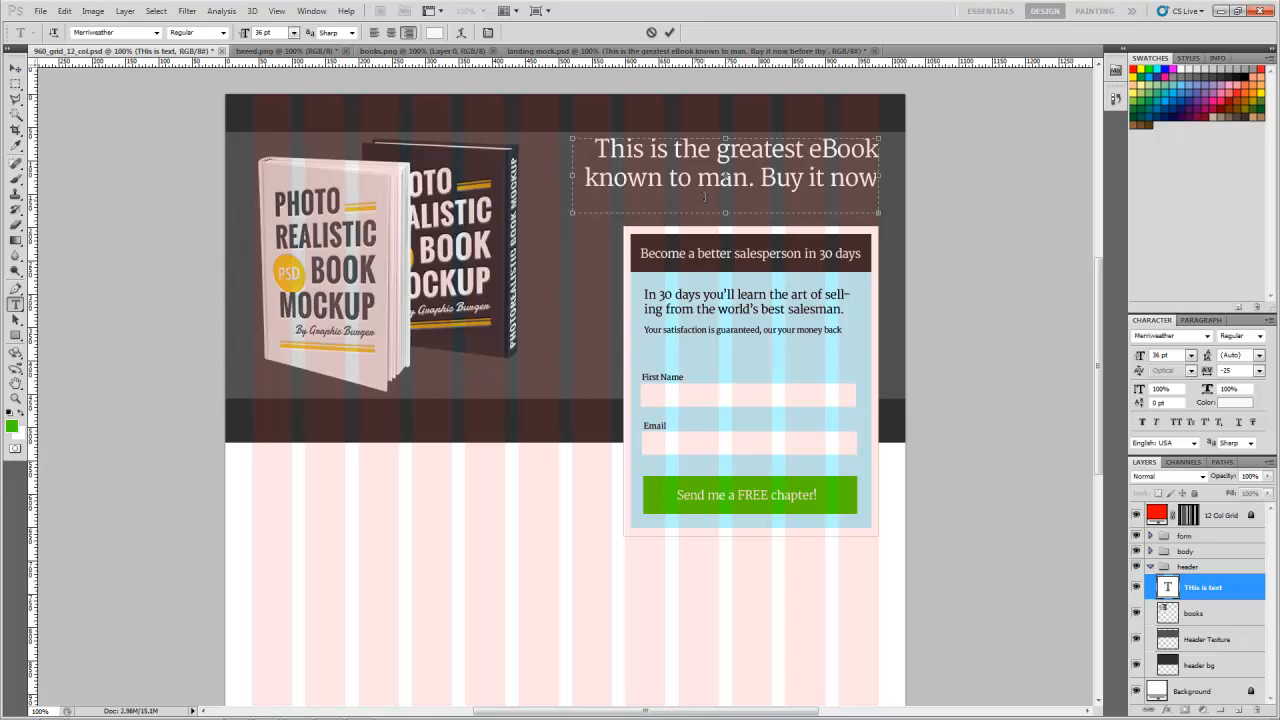
# Step: Select the pasted headline, look over its character settings and the font choices, and finish editing the text
pyautogui.moveTo(594, 150); pyautogui.dragTo(906, 186)
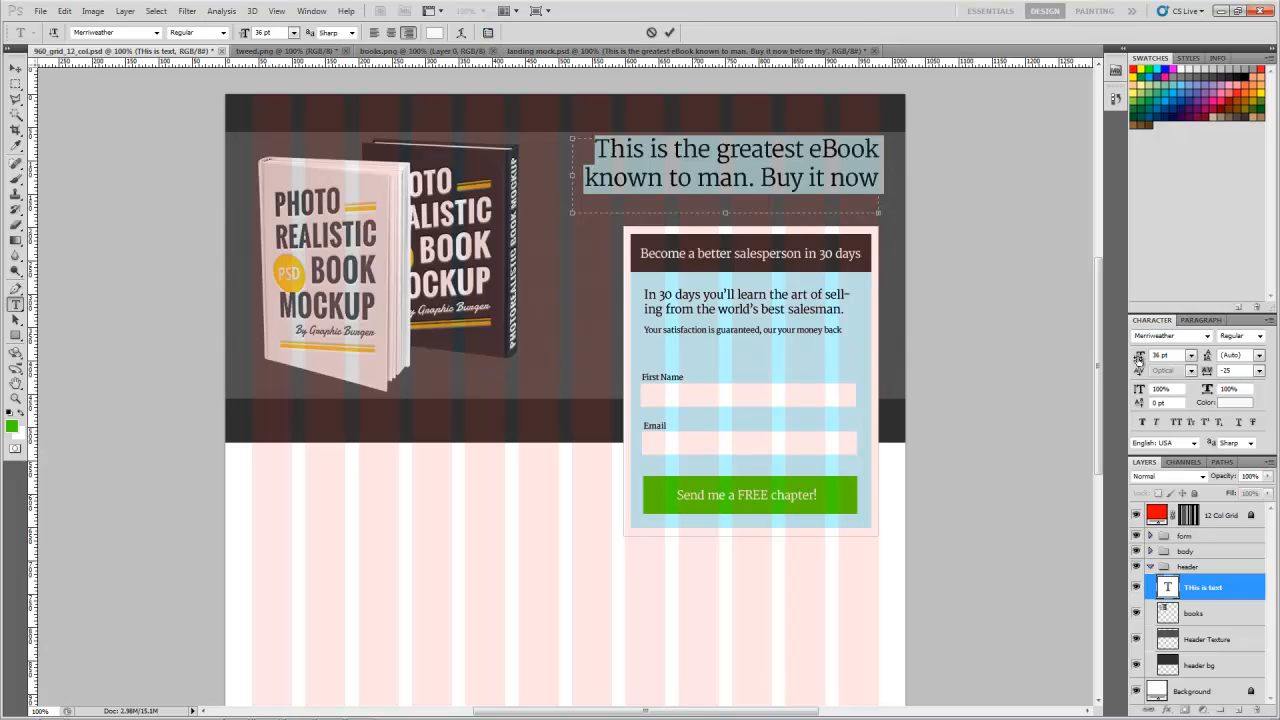
pyautogui.click(487, 33)
pyautogui.click(487, 33)
pyautogui.click(487, 33)
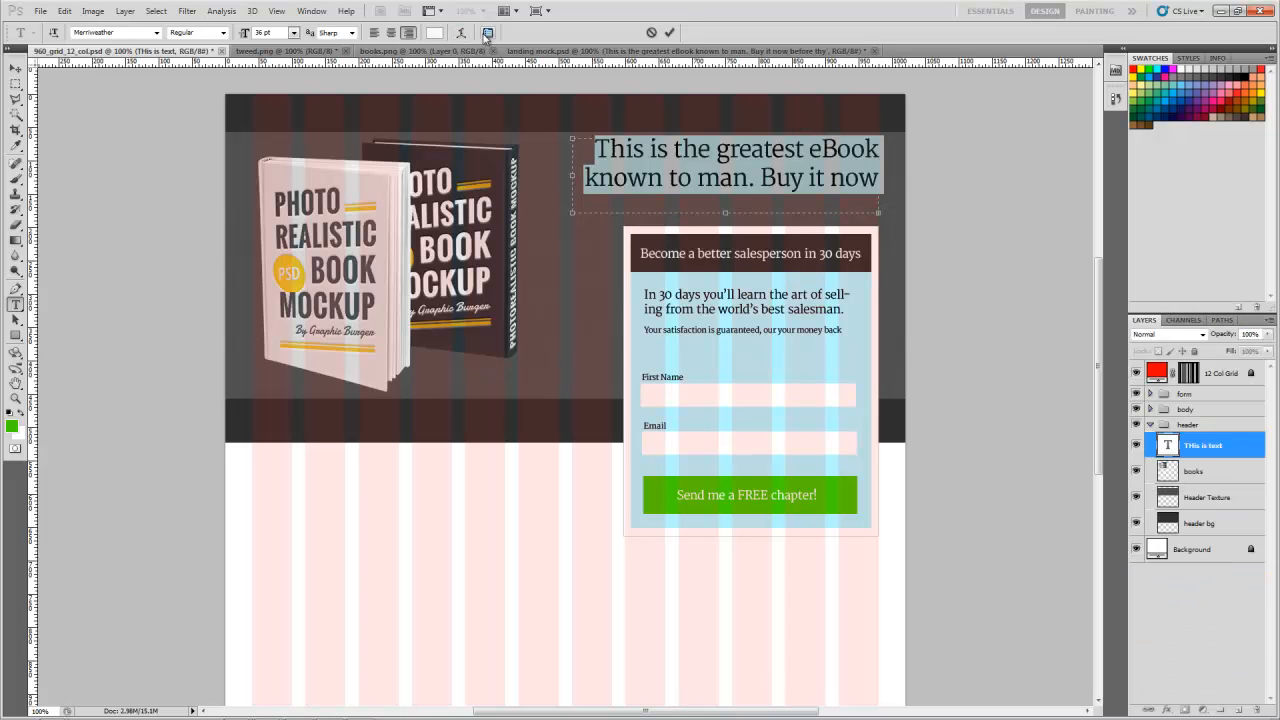
pyautogui.click(487, 34)
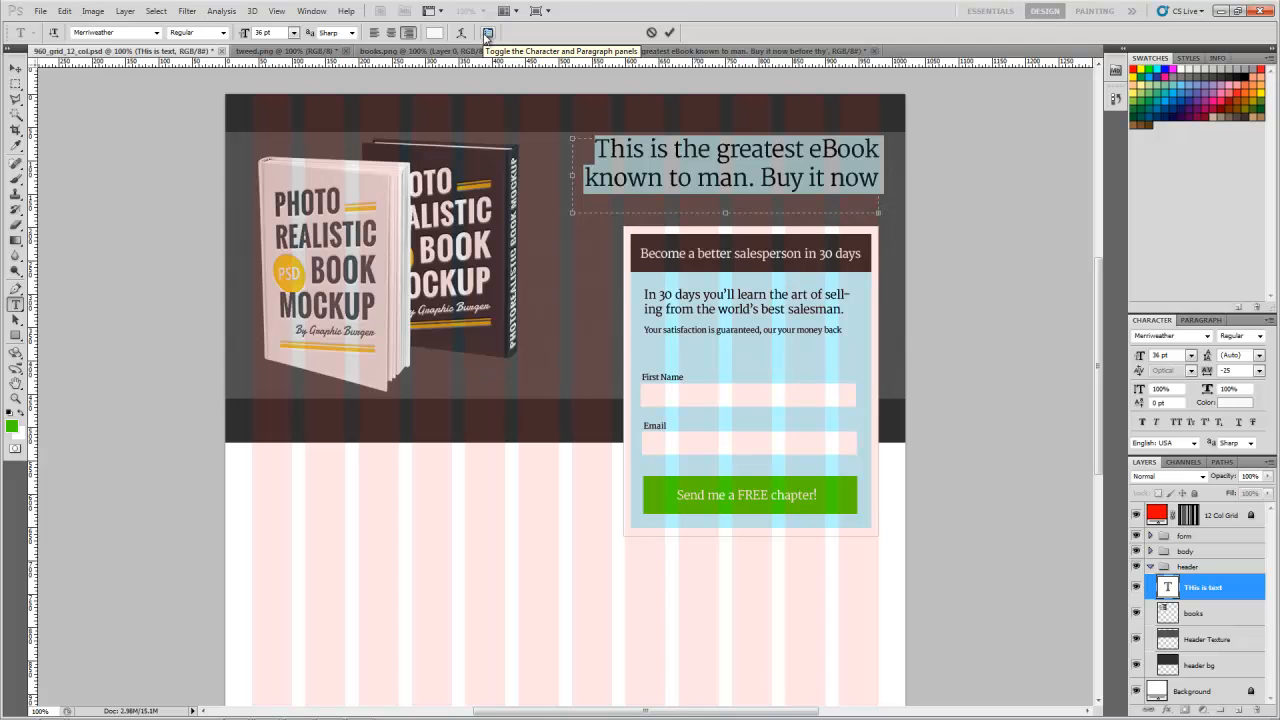
pyautogui.click(1208, 336)
pyautogui.click(1208, 336)
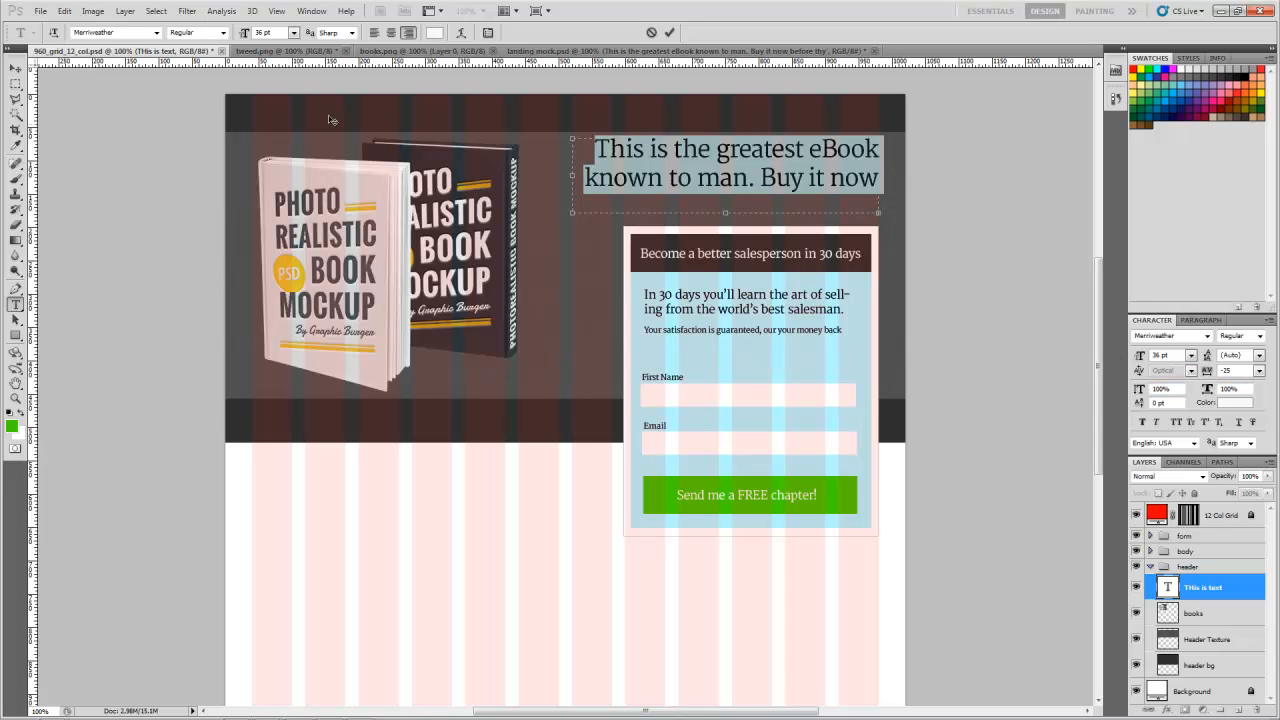
pyautogui.click(16, 70)
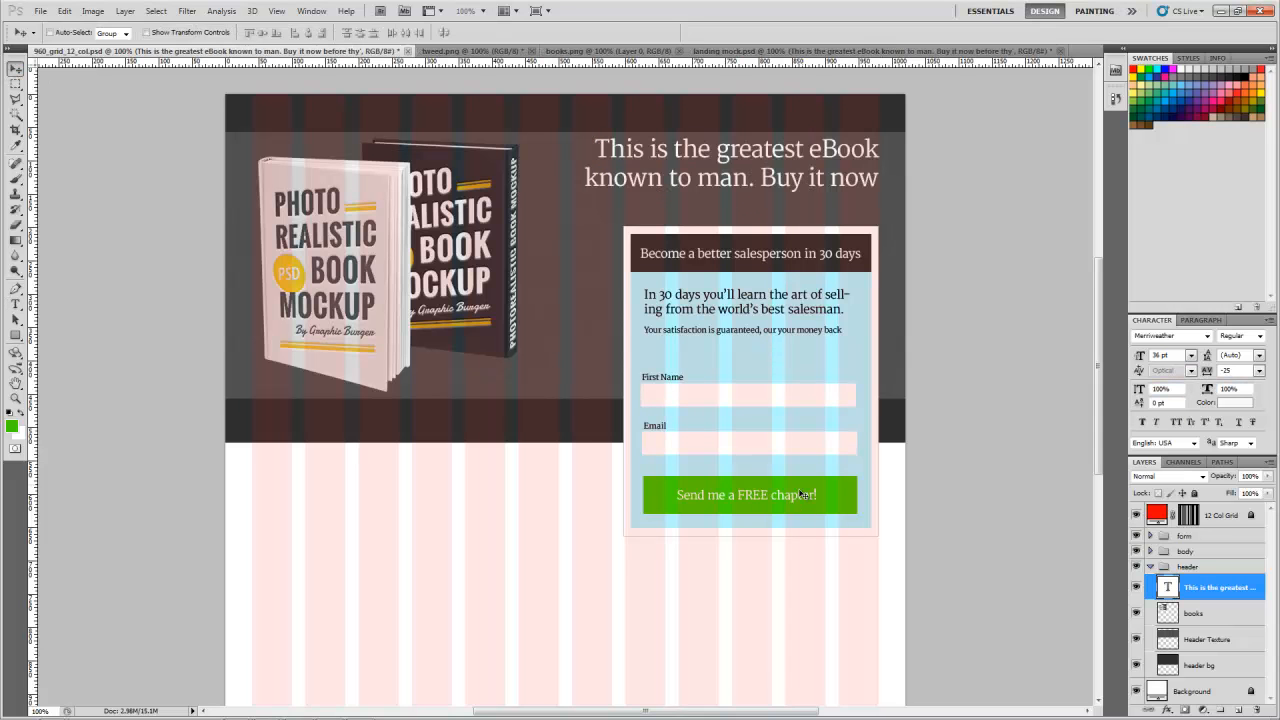
# Step: Collapse the header group in the 960 grid file and show the 12 Col Grid layer in landing mock.psd
pyautogui.scroll(-4, 548, 500)
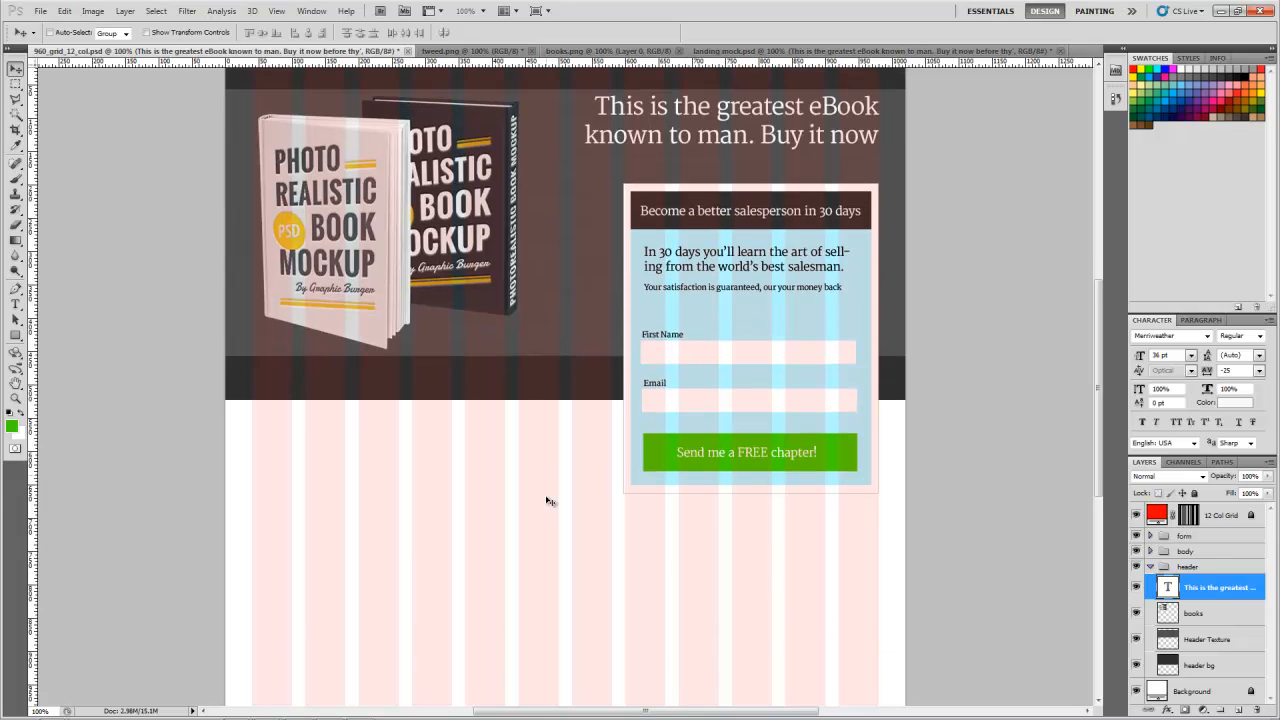
pyautogui.click(1149, 567)
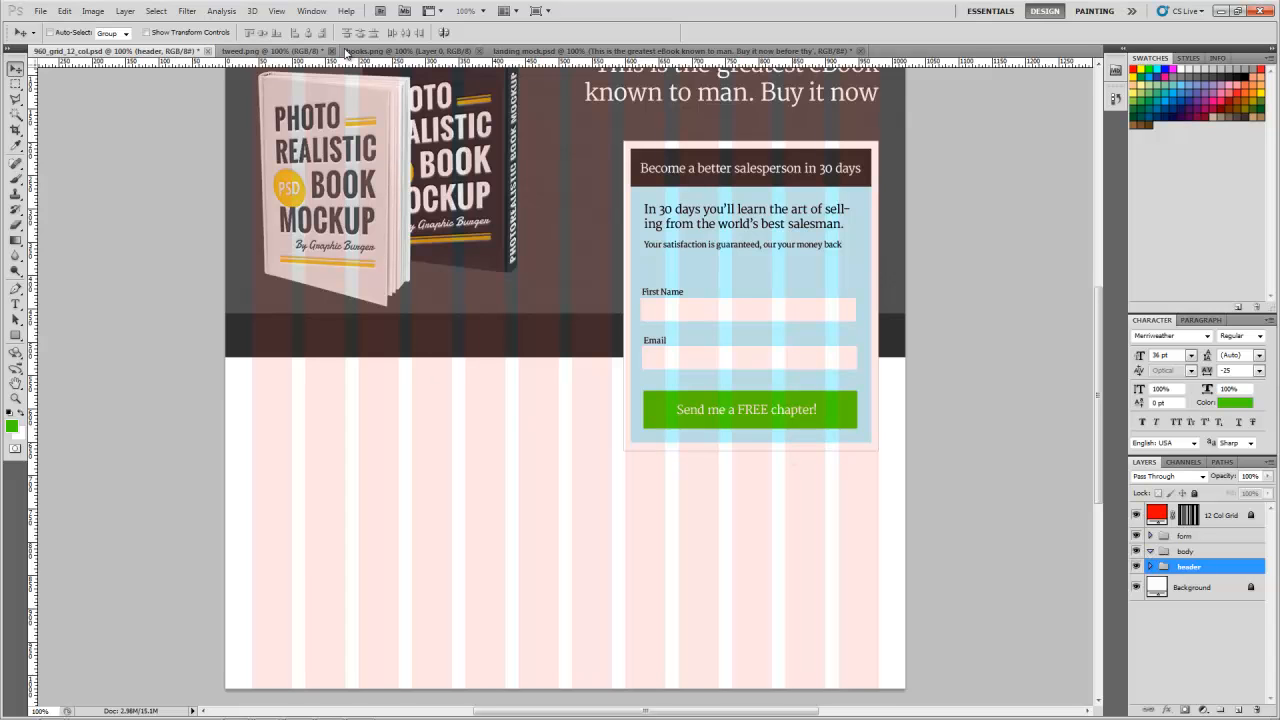
pyautogui.click(707, 51)
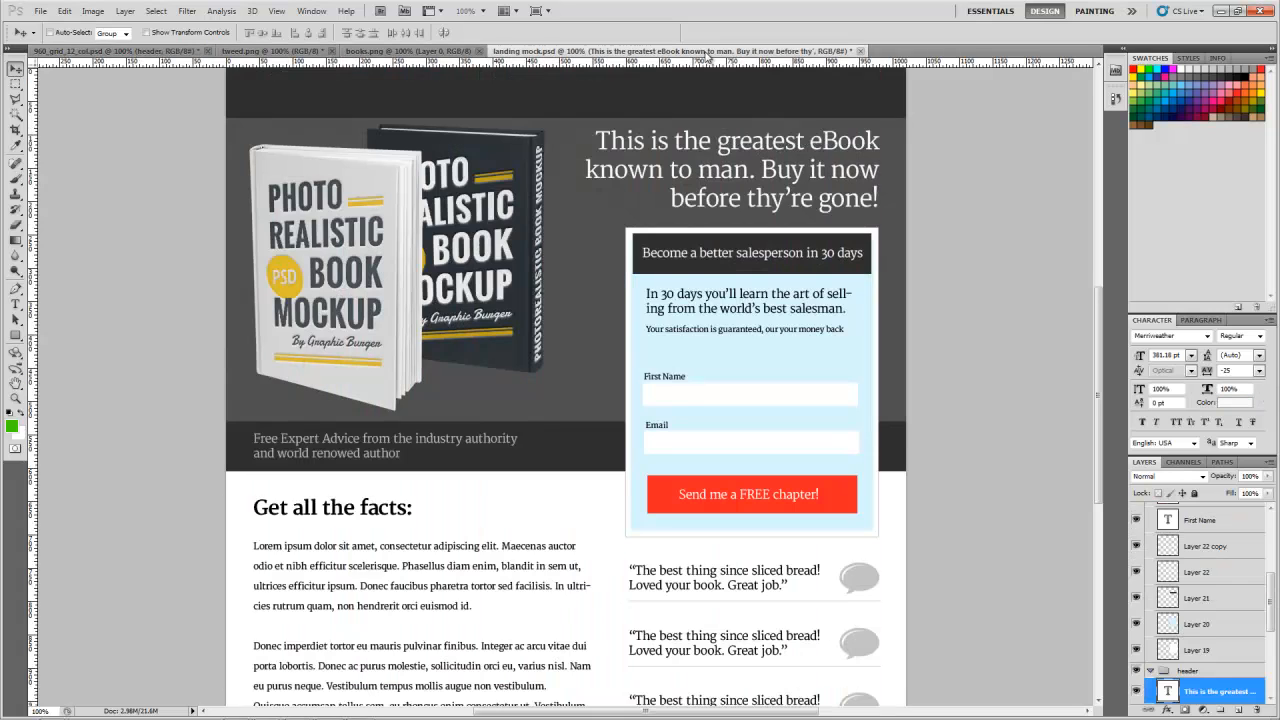
pyautogui.scroll(-5, 365, 607)
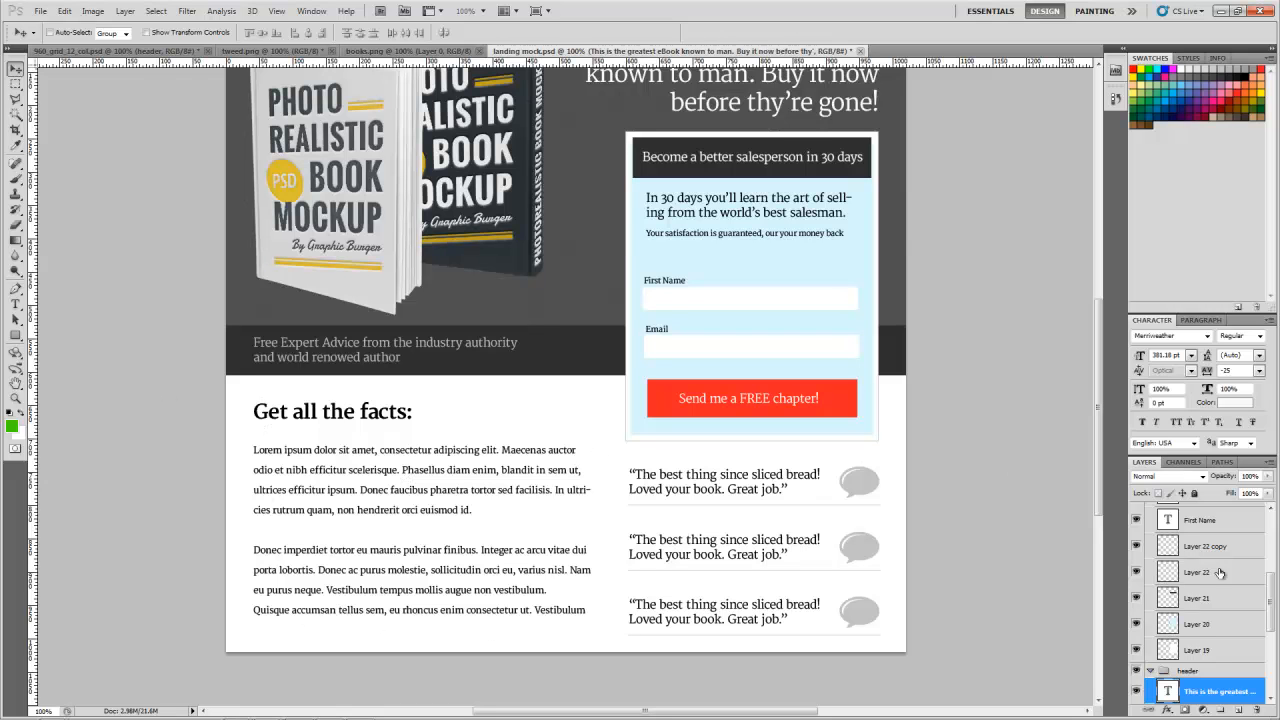
pyautogui.scroll(5, 1213, 582)
pyautogui.scroll(2, 1220, 555)
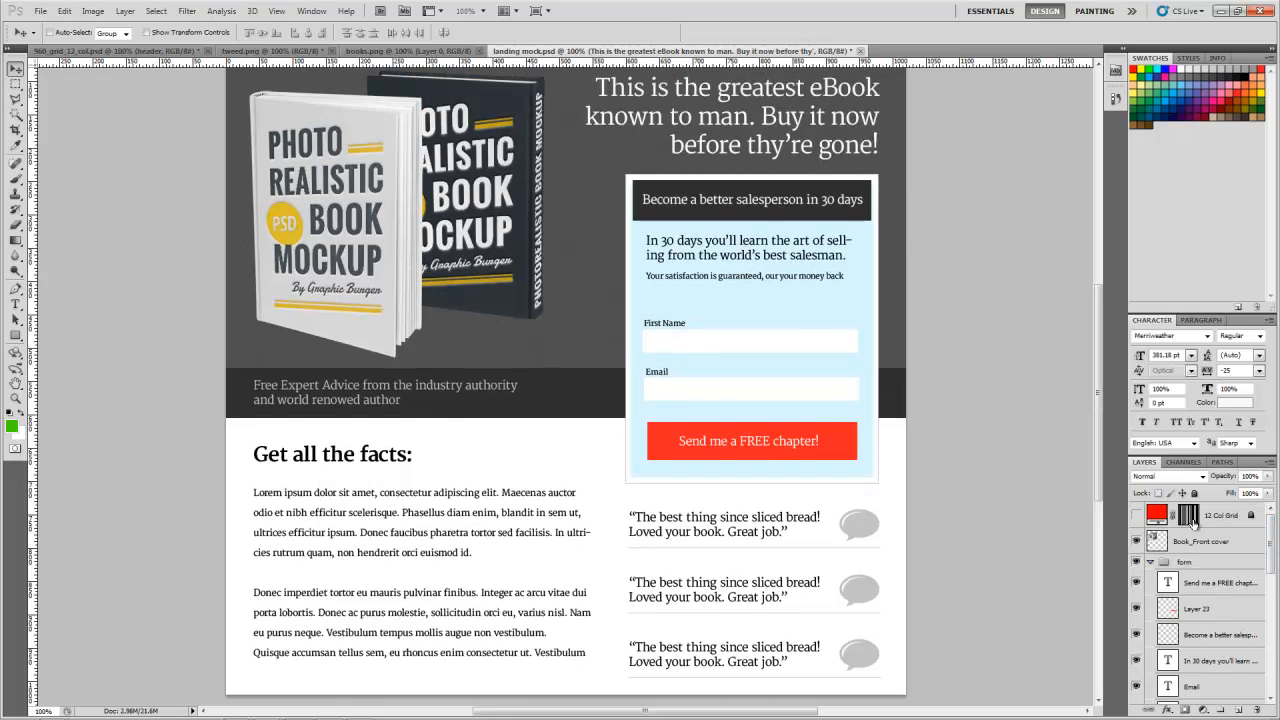
pyautogui.click(1136, 516)
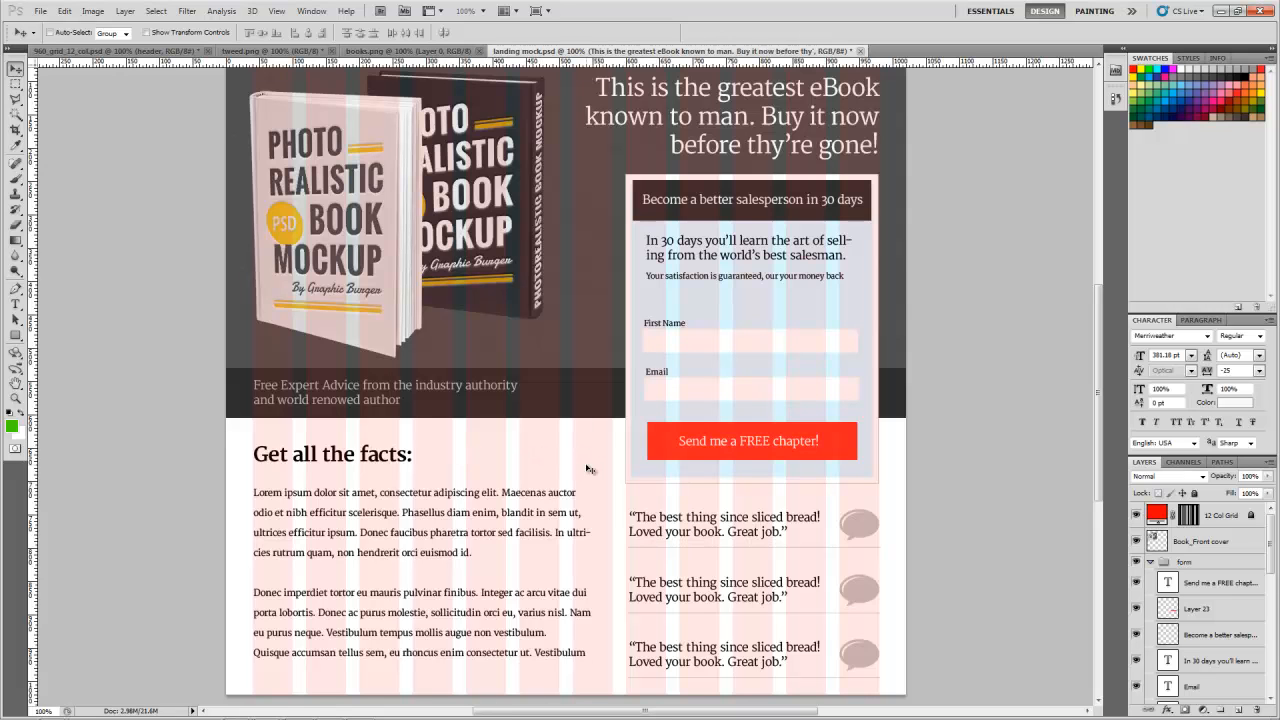
# Step: Find the "Get all the facts:" text layer in landing mock.psd's body group and copy all of its text
pyautogui.moveTo(1271, 545); pyautogui.dragTo(1271, 684)
pyautogui.click(1151, 670)
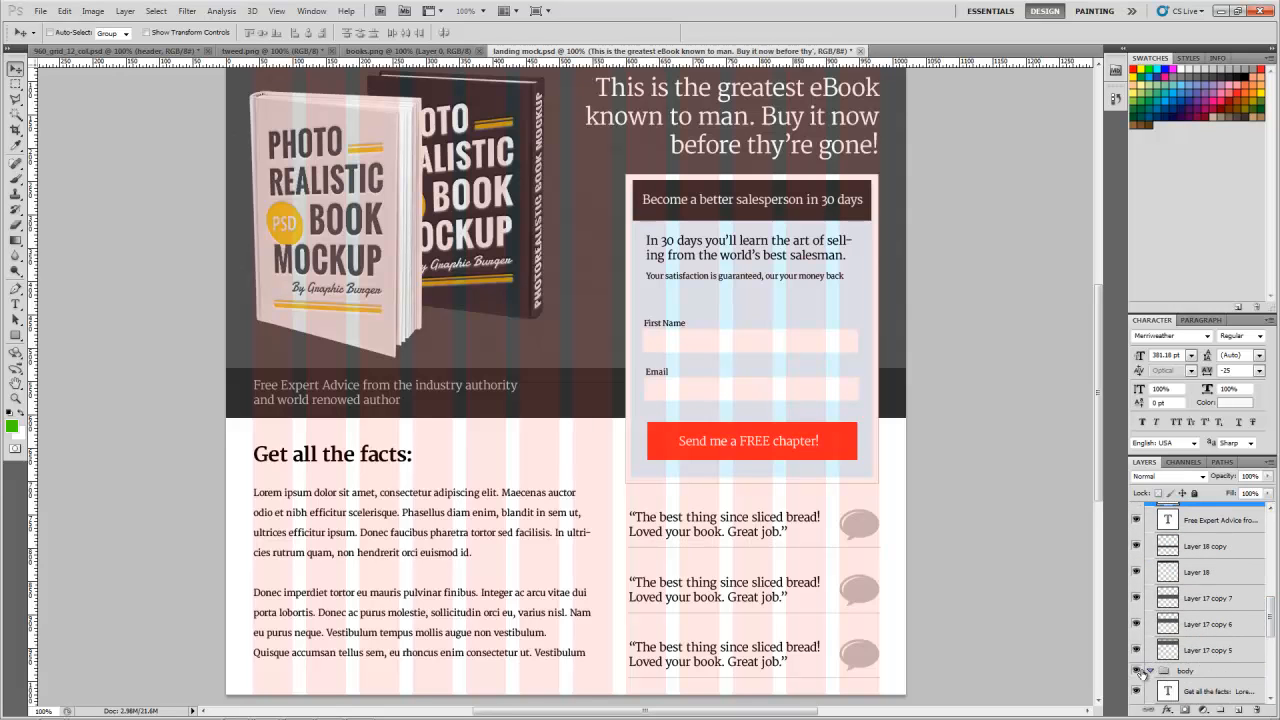
pyautogui.scroll(-4, 1190, 668)
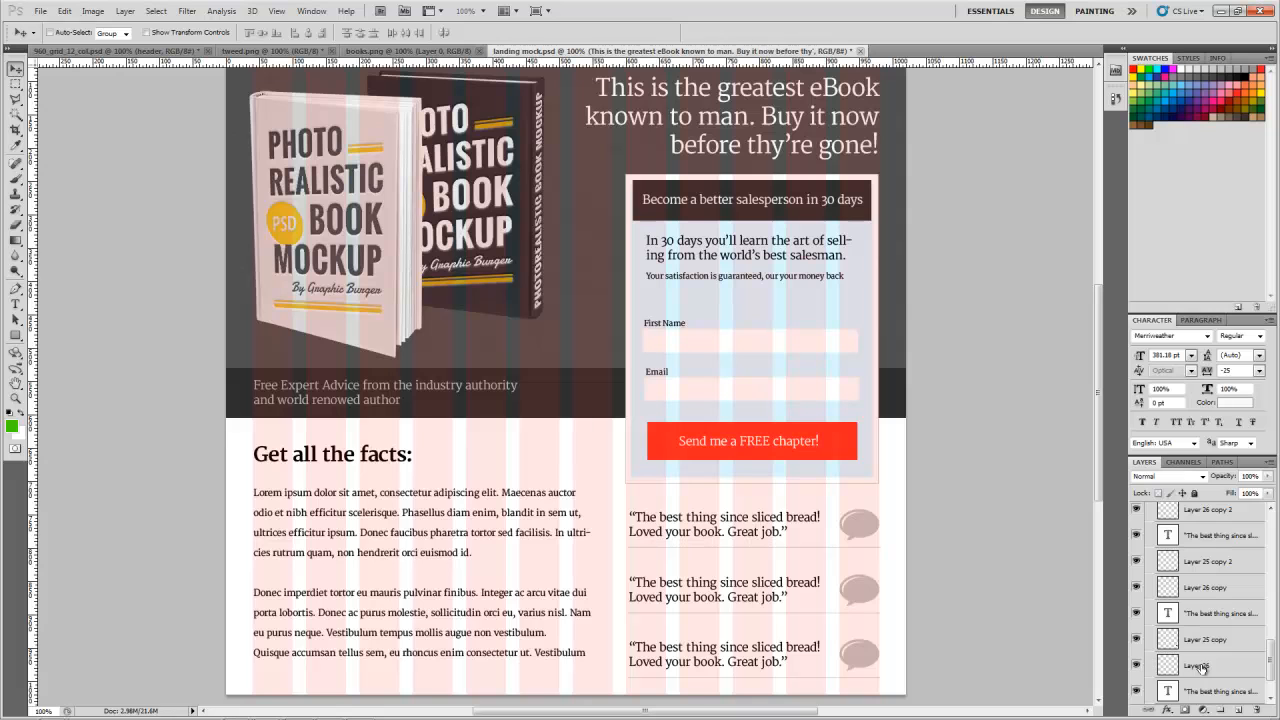
pyautogui.scroll(2, 1201, 668)
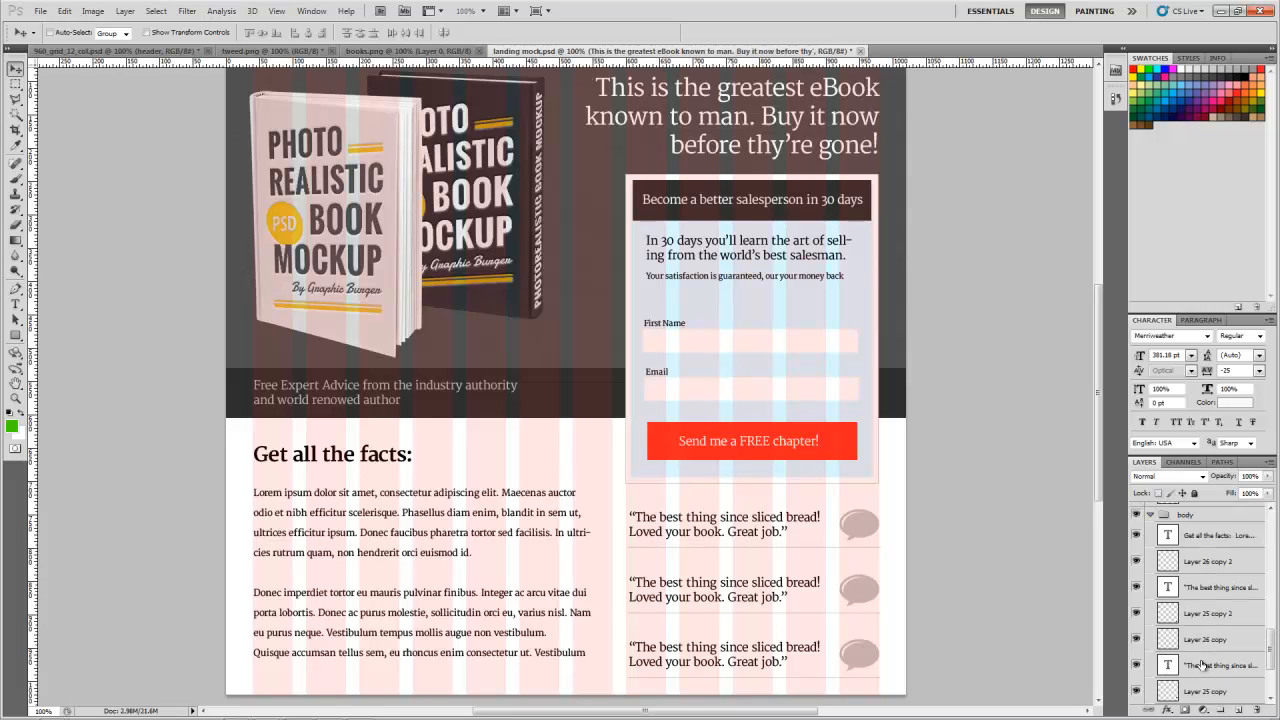
pyautogui.click(1136, 538)
pyautogui.click(1136, 538)
pyautogui.click(1206, 540)
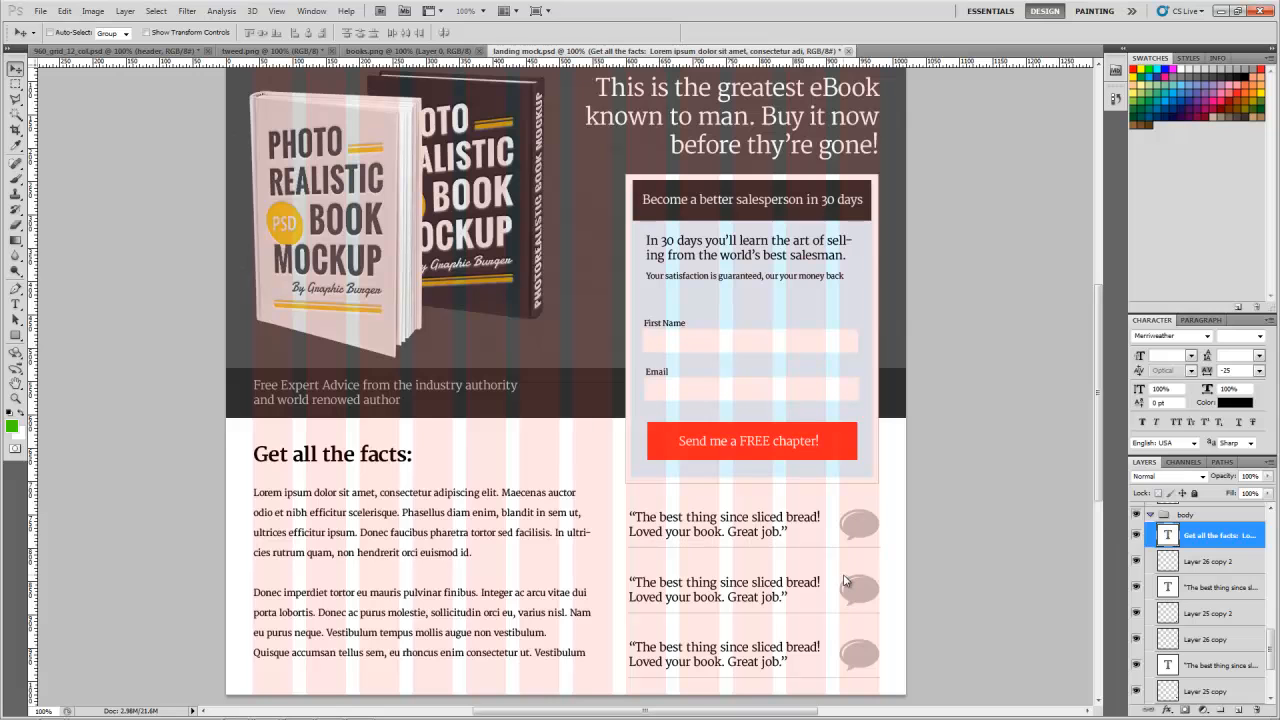
pyautogui.press('t')
pyautogui.click(360, 505)
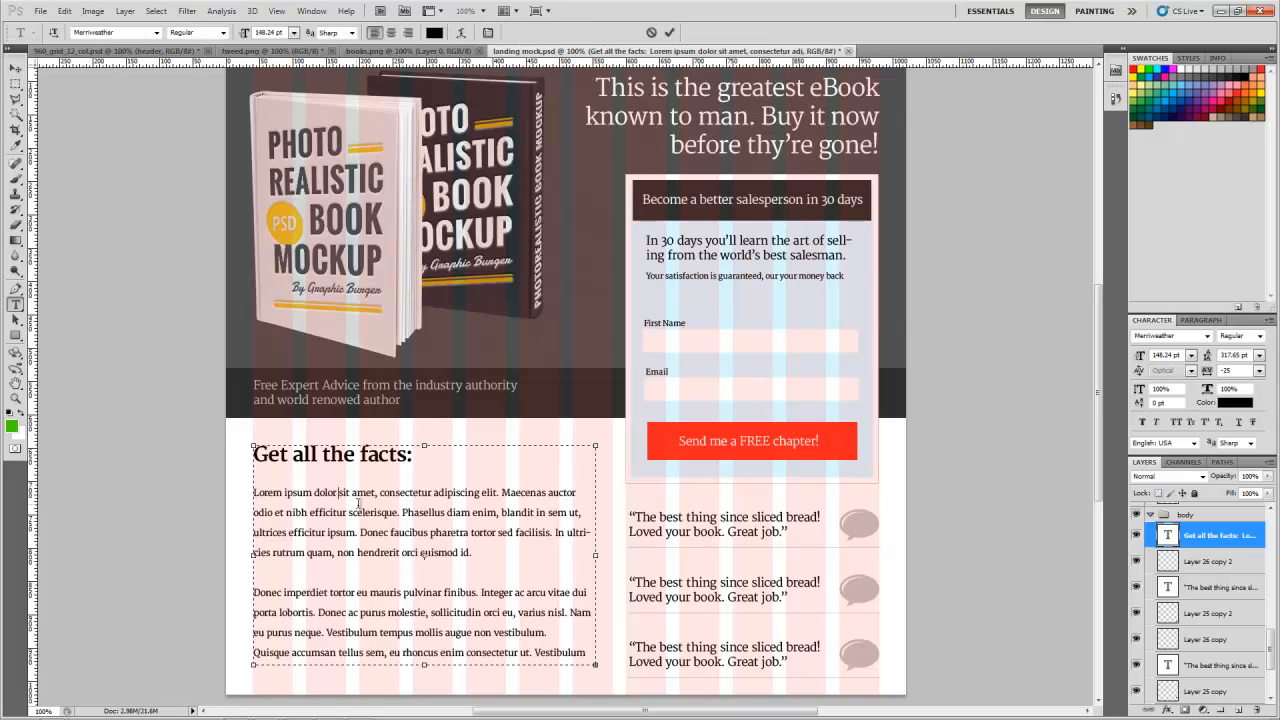
pyautogui.hotkey('ctrl', 'a')
pyautogui.hotkey('ctrl', 'c')
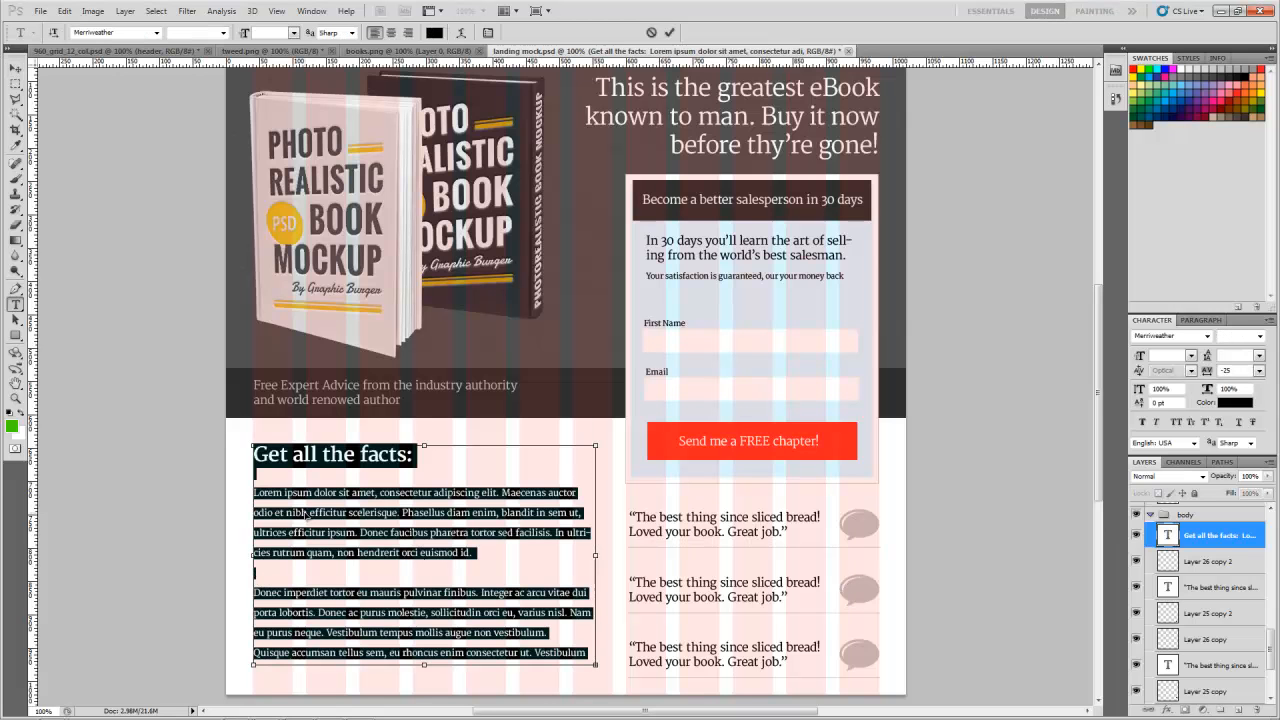
pyautogui.click(15, 68)
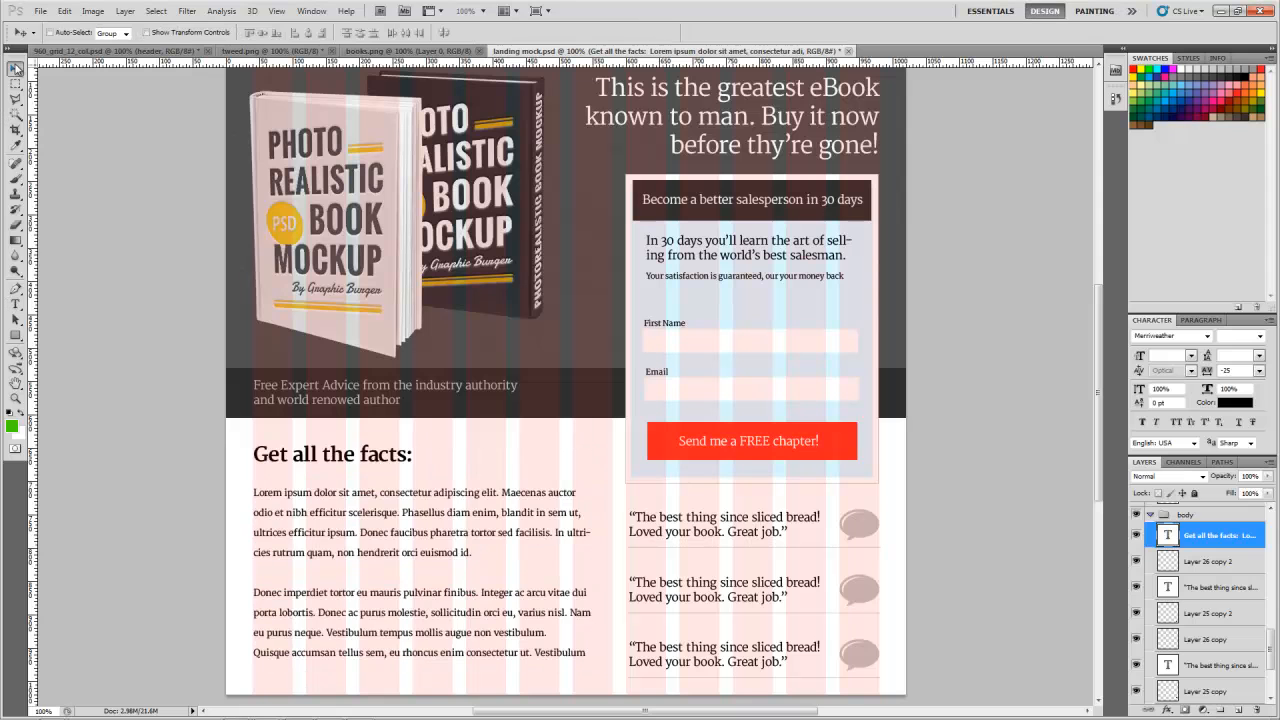
# Step: In the 960 grid file's body group, create a text box spanning the first seven columns below the header and paste the copied text
pyautogui.click(143, 51)
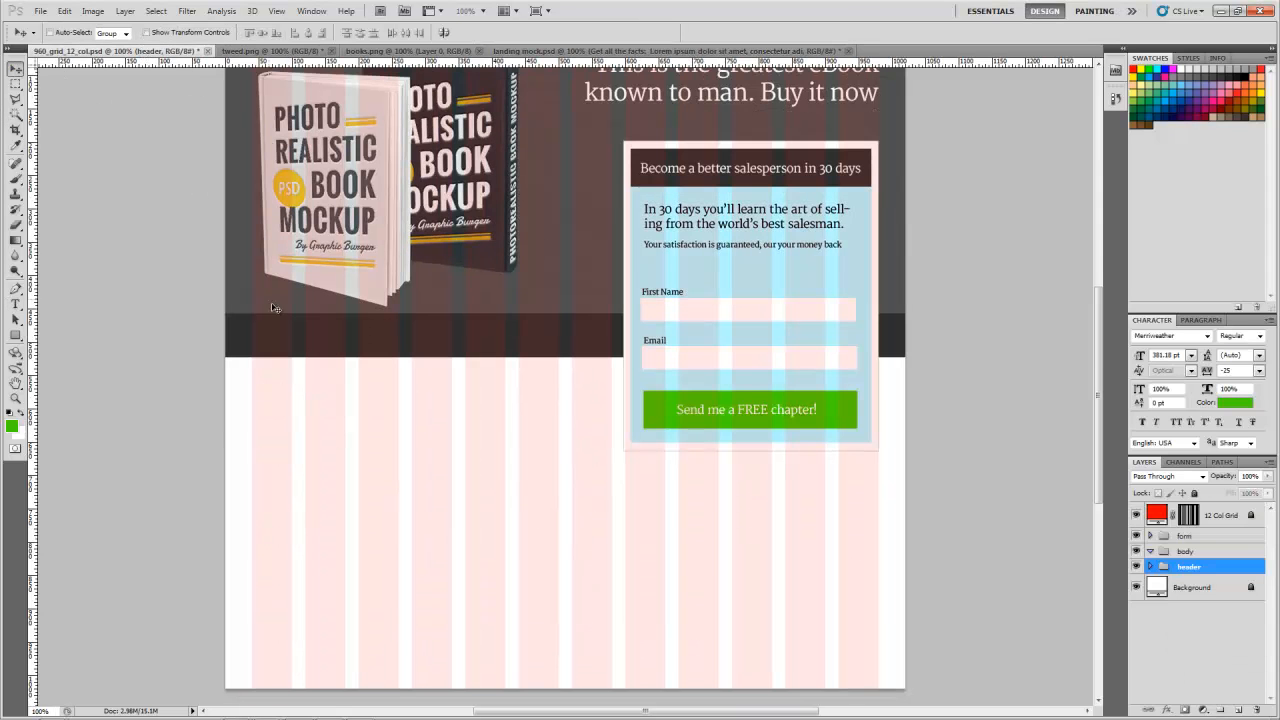
pyautogui.click(1196, 552)
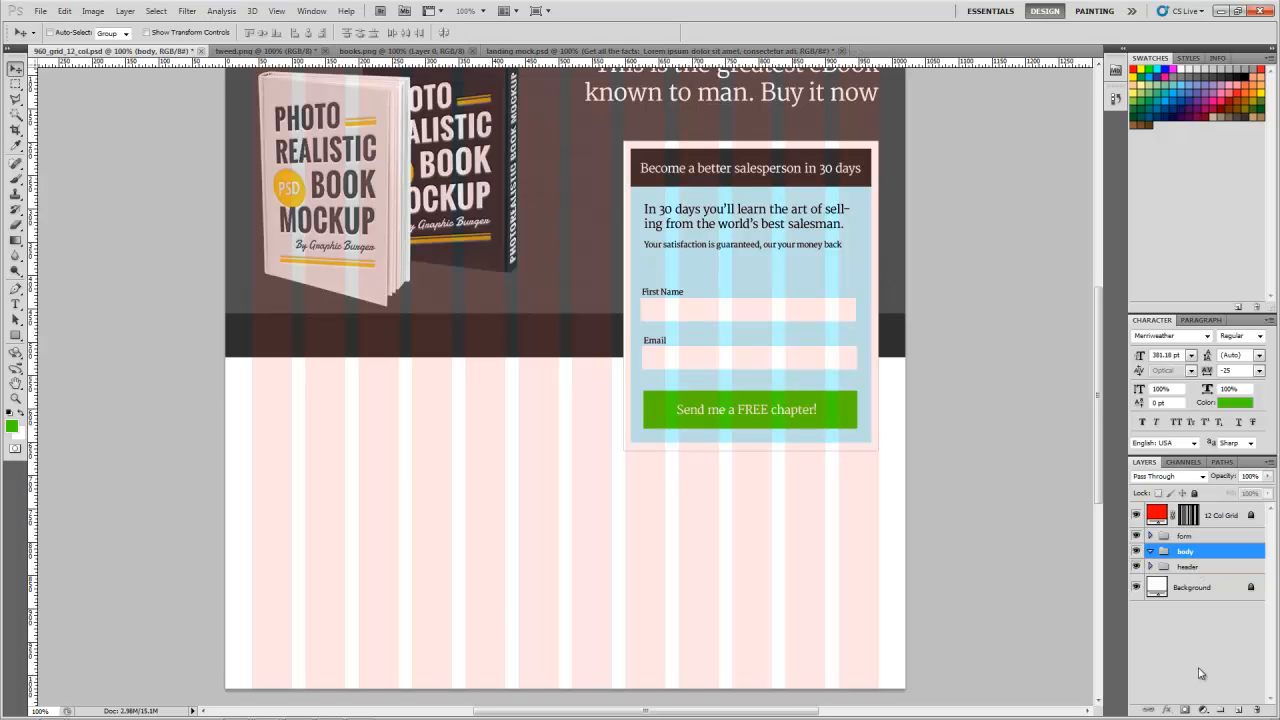
pyautogui.press('t')
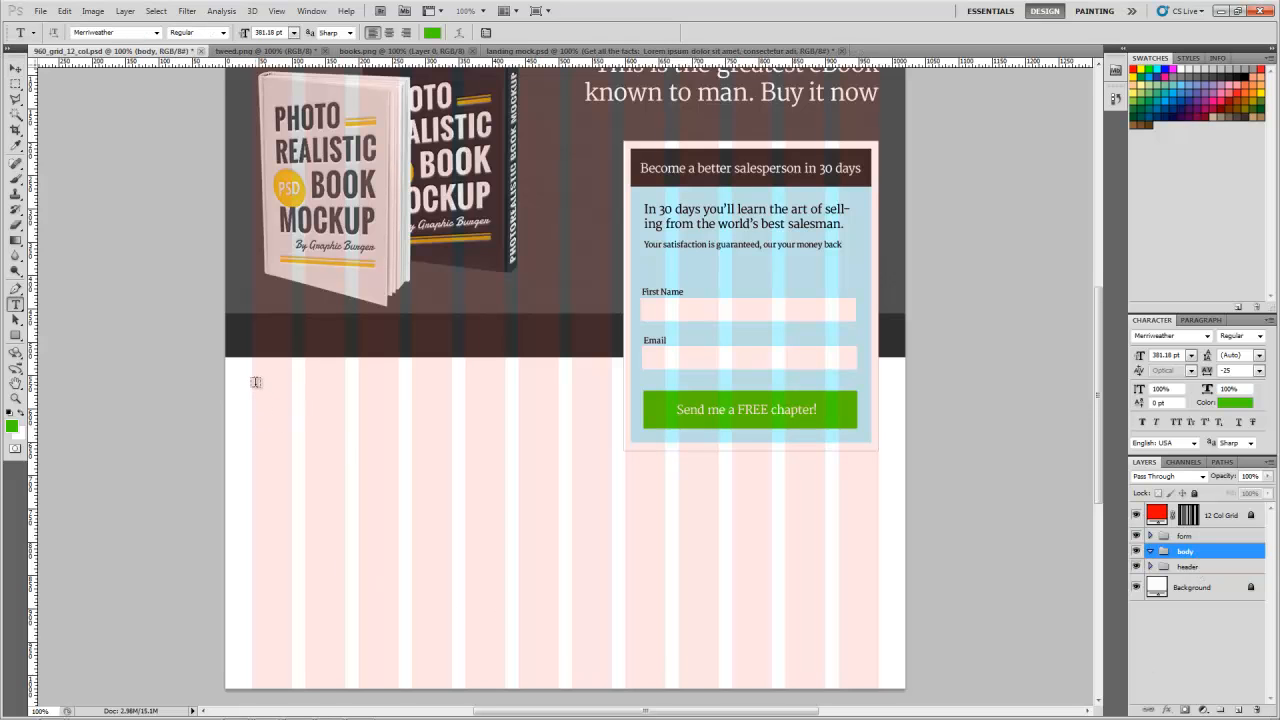
pyautogui.moveTo(252, 378); pyautogui.dragTo(610, 666)
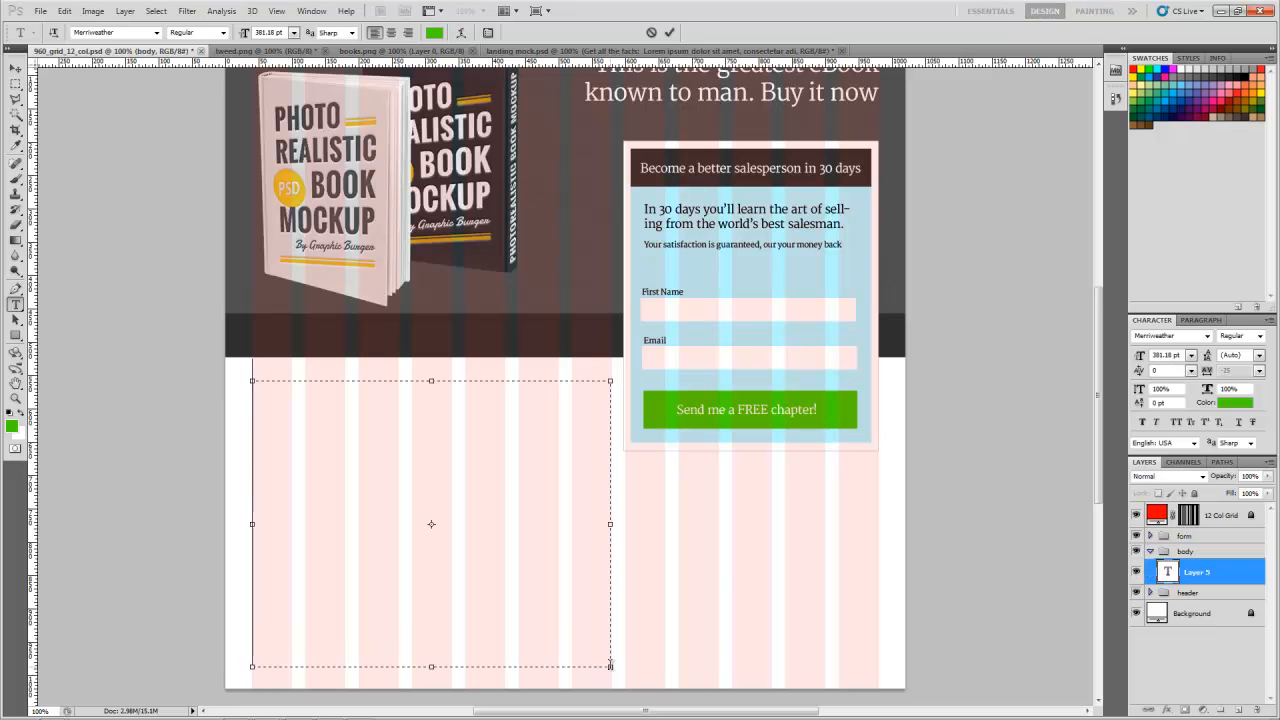
pyautogui.hotkey('ctrl', 'v')
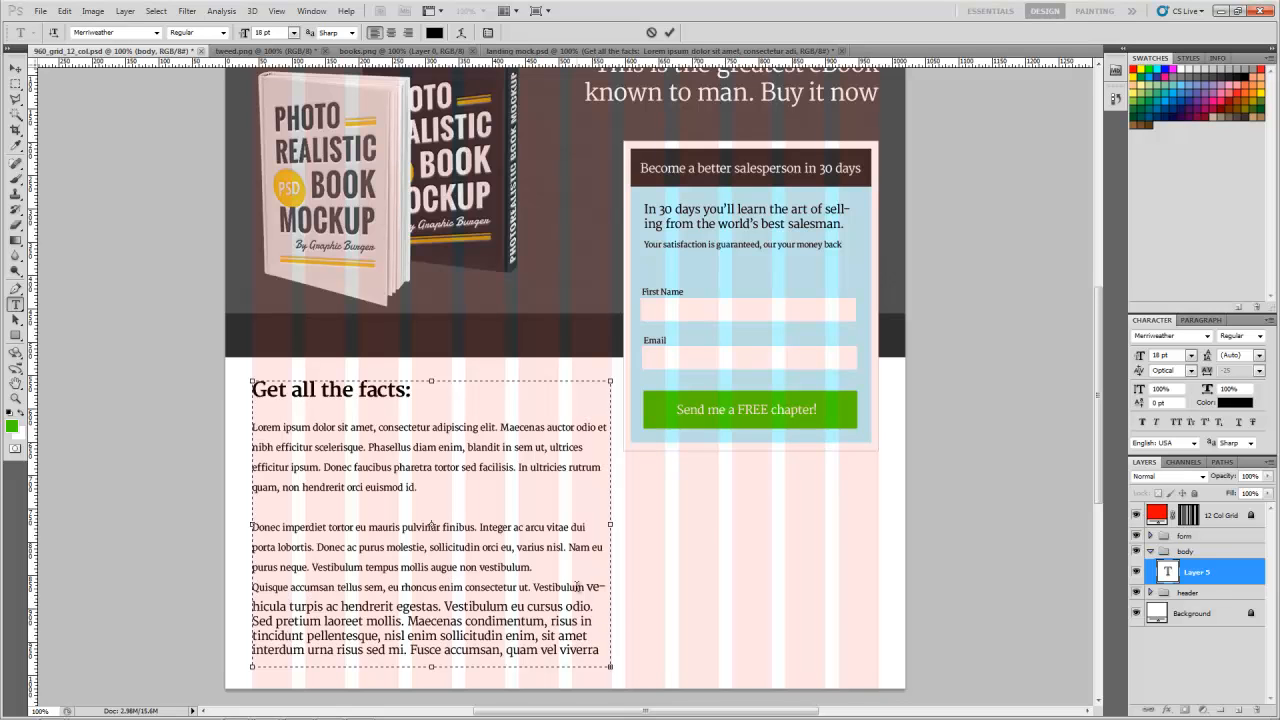
# Step: Delete the surplus lorem ipsum after "enim consectetur ut." in the body text and finish editing it
pyautogui.moveTo(592, 587); pyautogui.dragTo(628, 655)
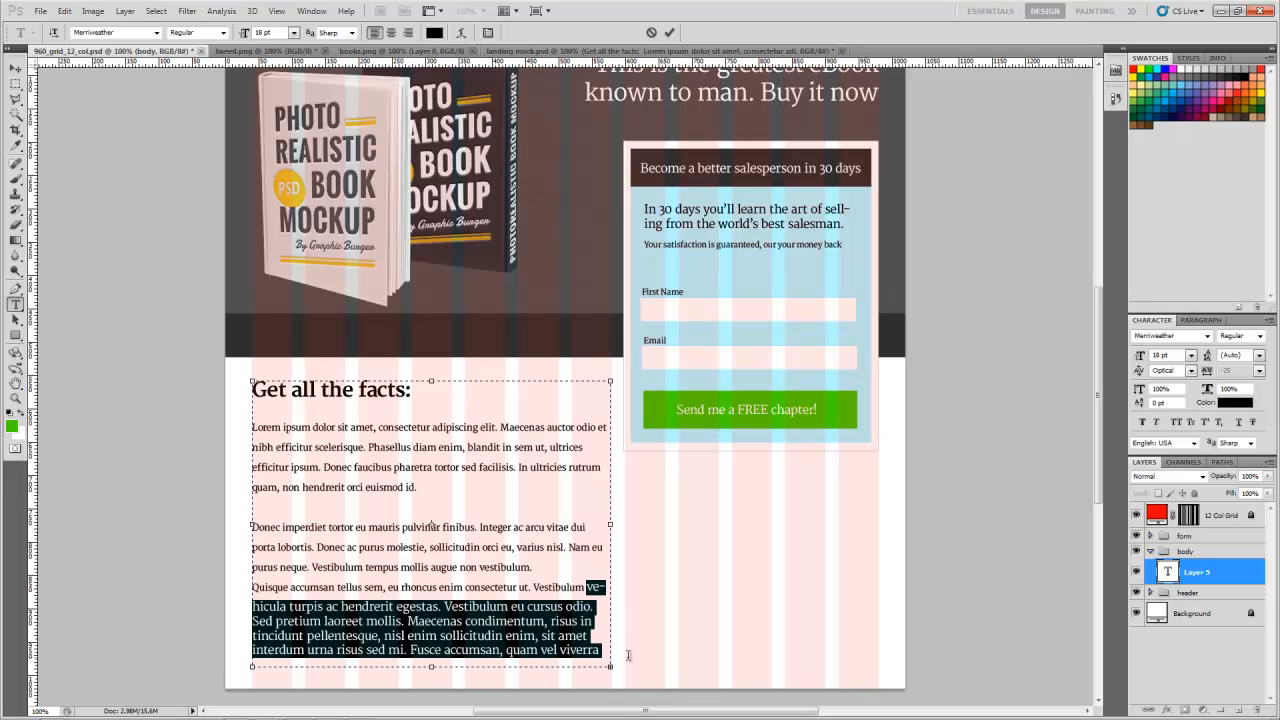
pyautogui.write('commodo, quam velit euismod libero, sit amet semper magna odio et erat. Cras luctus finibus lobortis.')
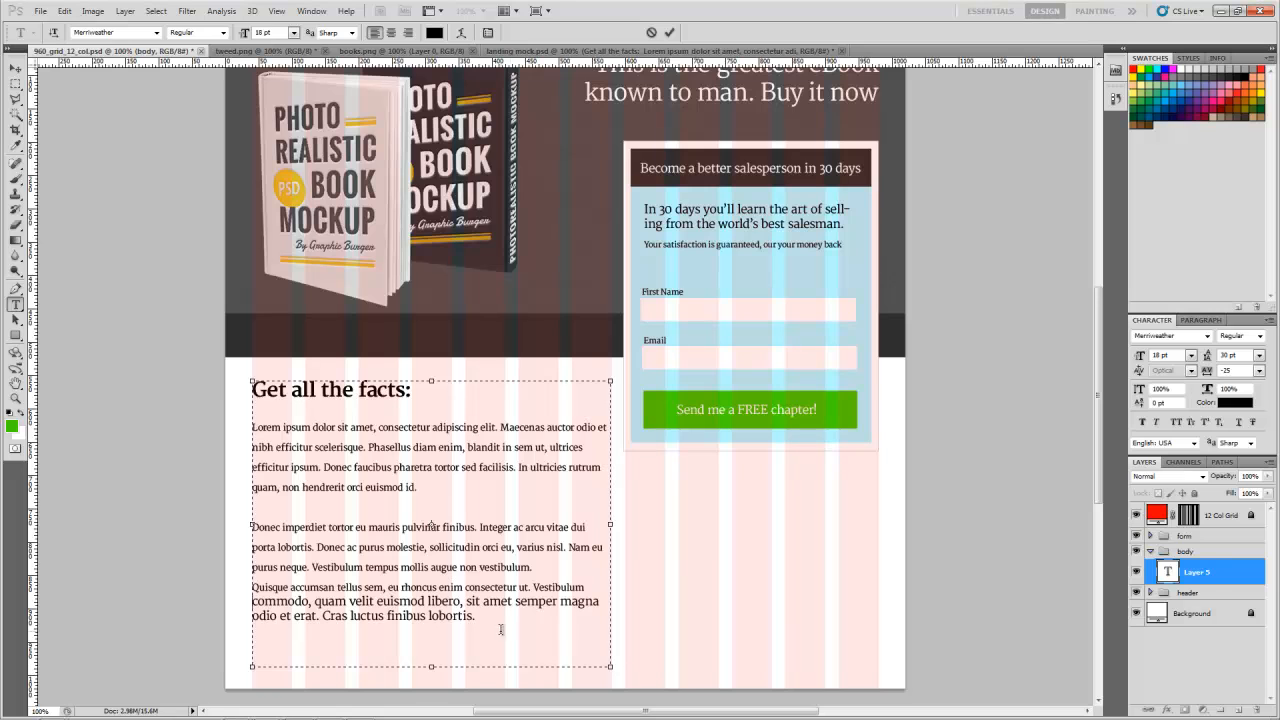
pyautogui.moveTo(478, 617); pyautogui.dragTo(533, 588)
pyautogui.click(533, 588)
pyautogui.keyDown('shift'); pyautogui.click(552, 644); pyautogui.keyUp('shift')
pyautogui.press('Delete')
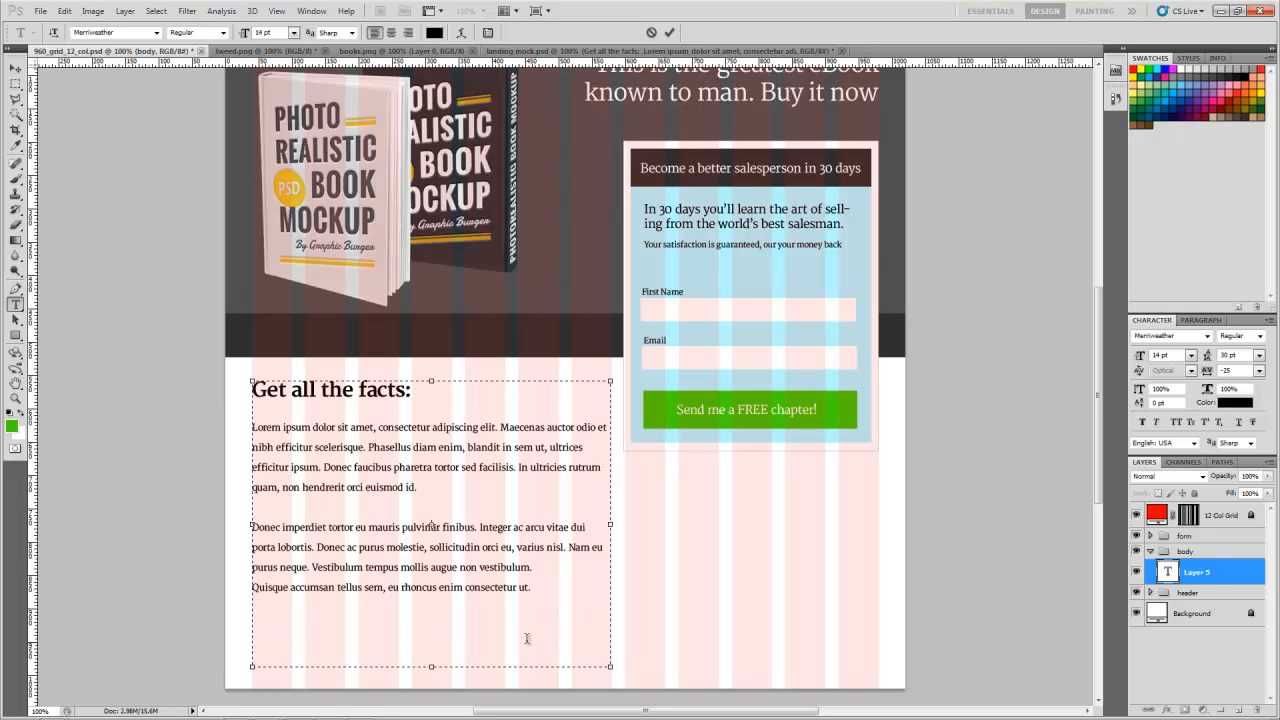
pyautogui.click(15, 67)
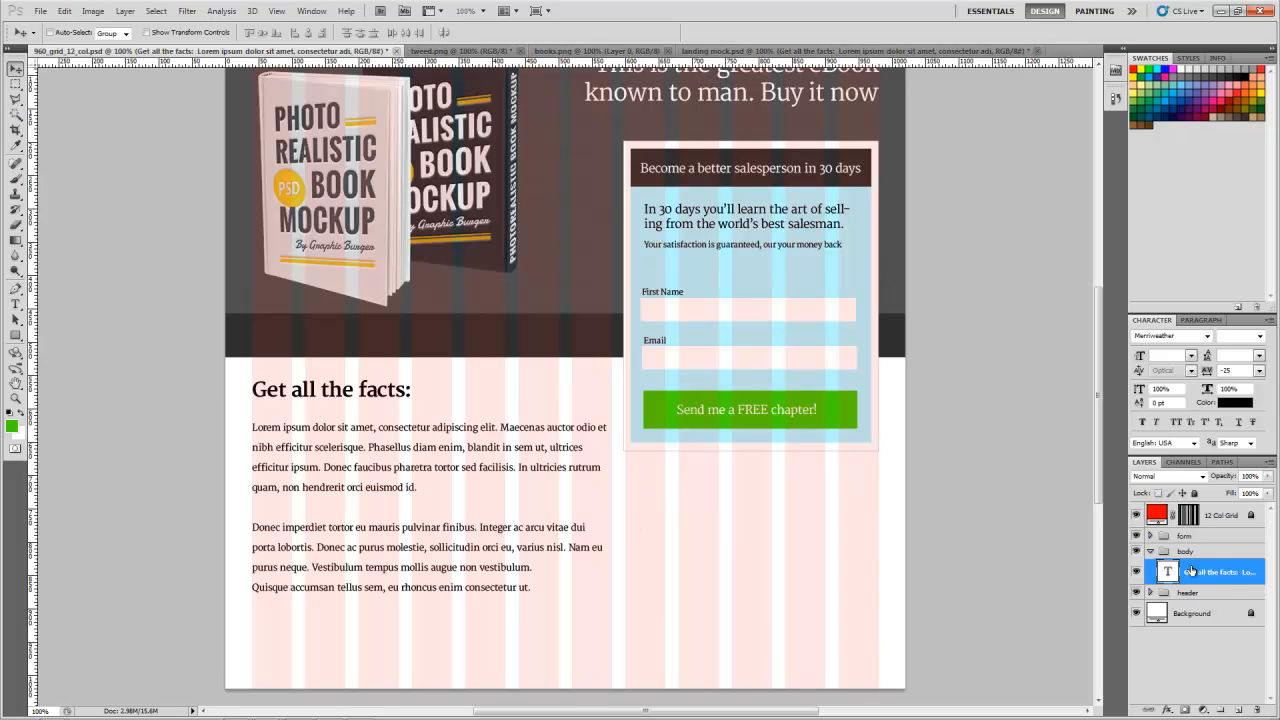
# Step: Add a layer in the body group and create a text box beneath the form reading "This is a testimonial"
pyautogui.click(1191, 553)
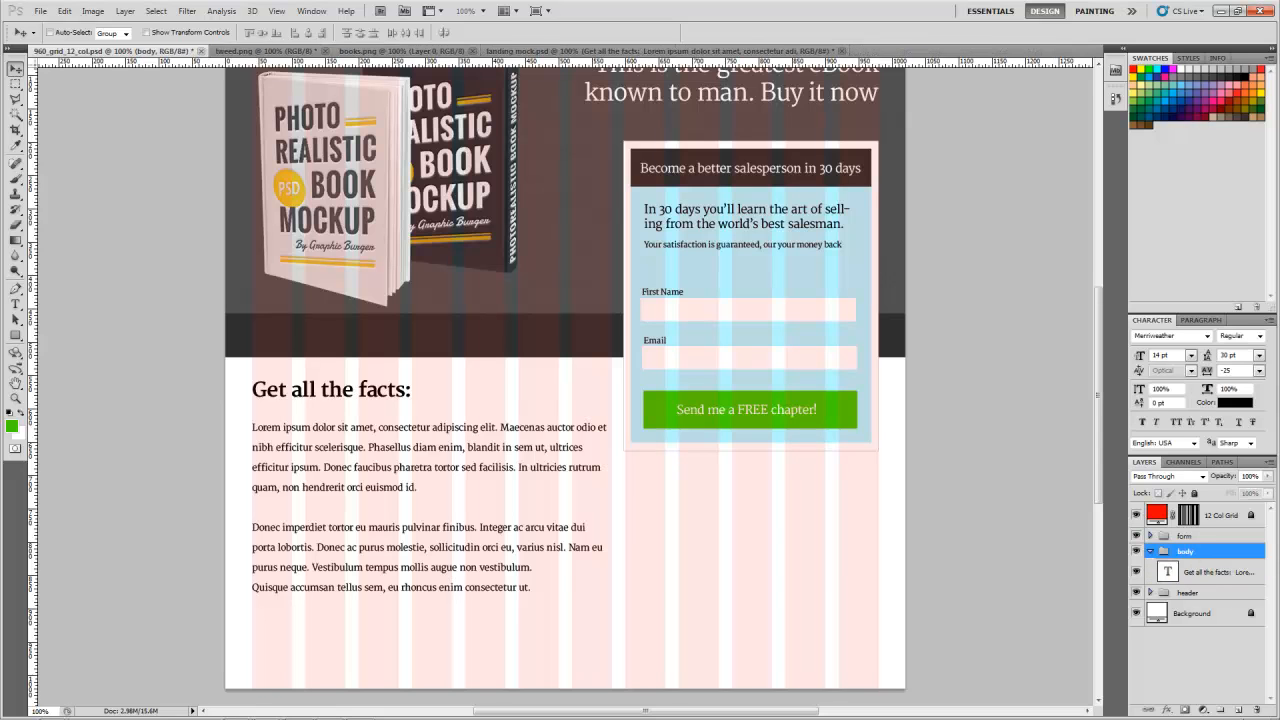
pyautogui.click(1238, 710)
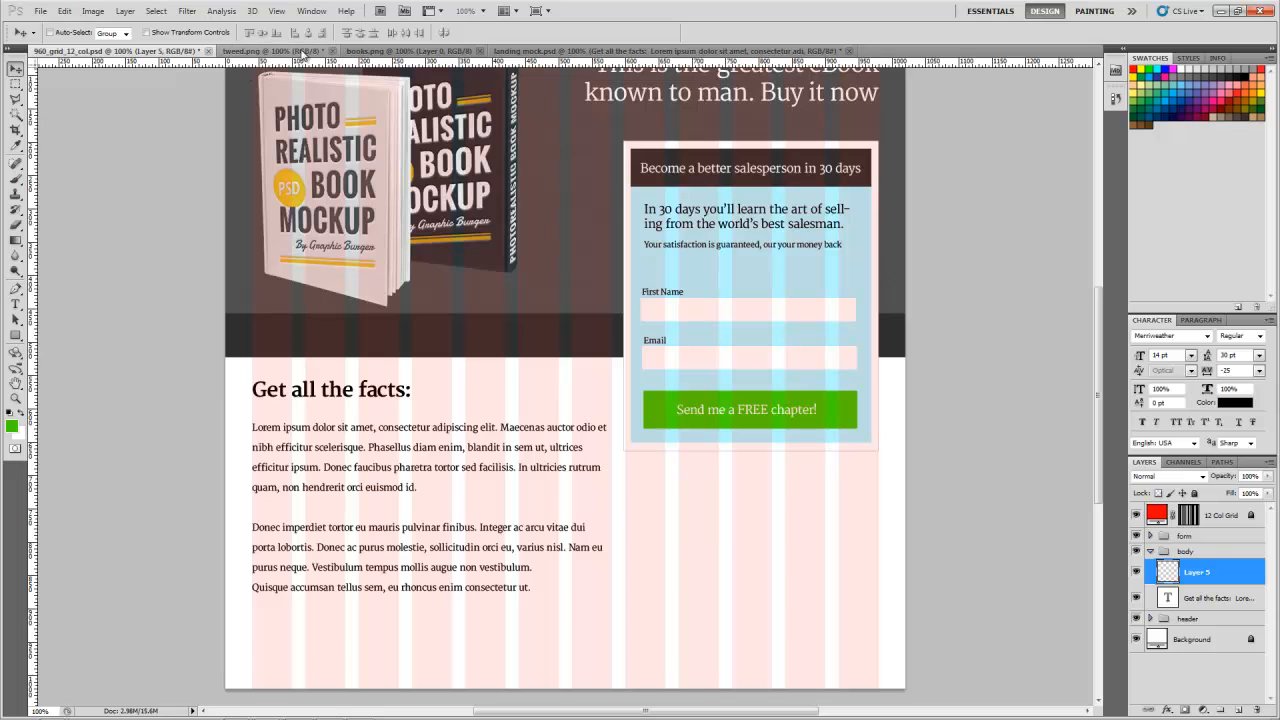
pyautogui.click(545, 54)
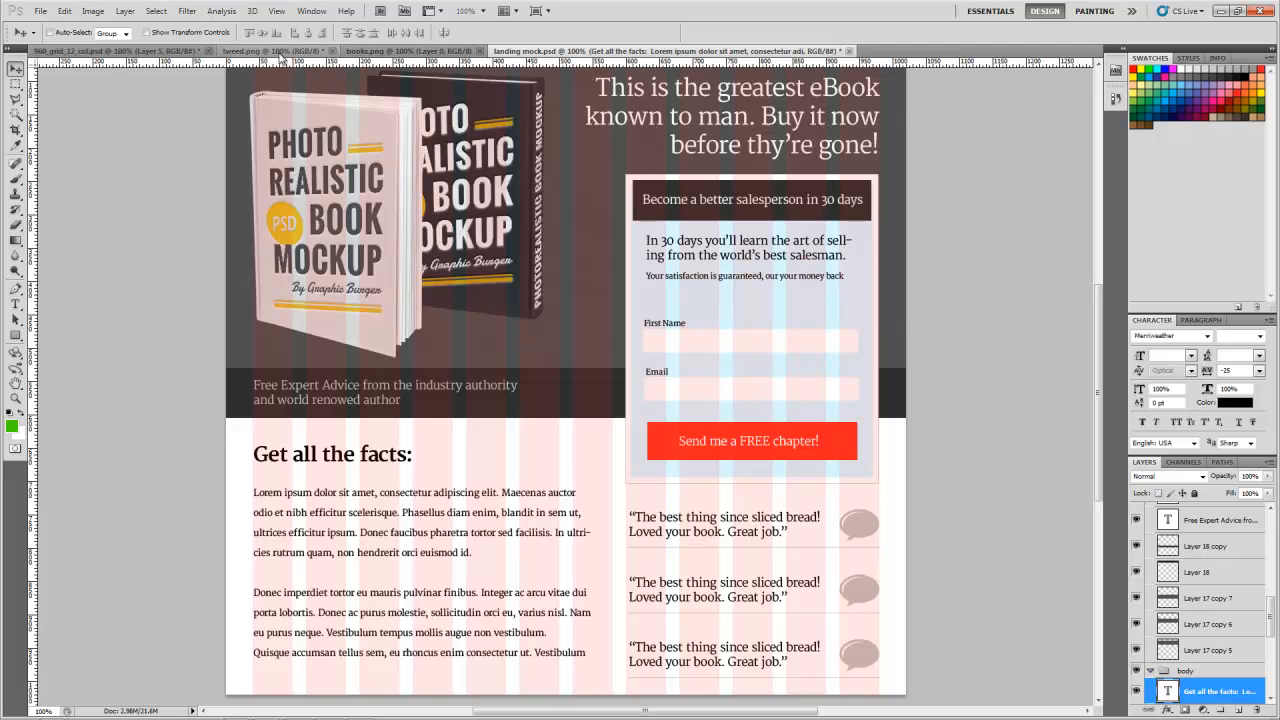
pyautogui.click(138, 50)
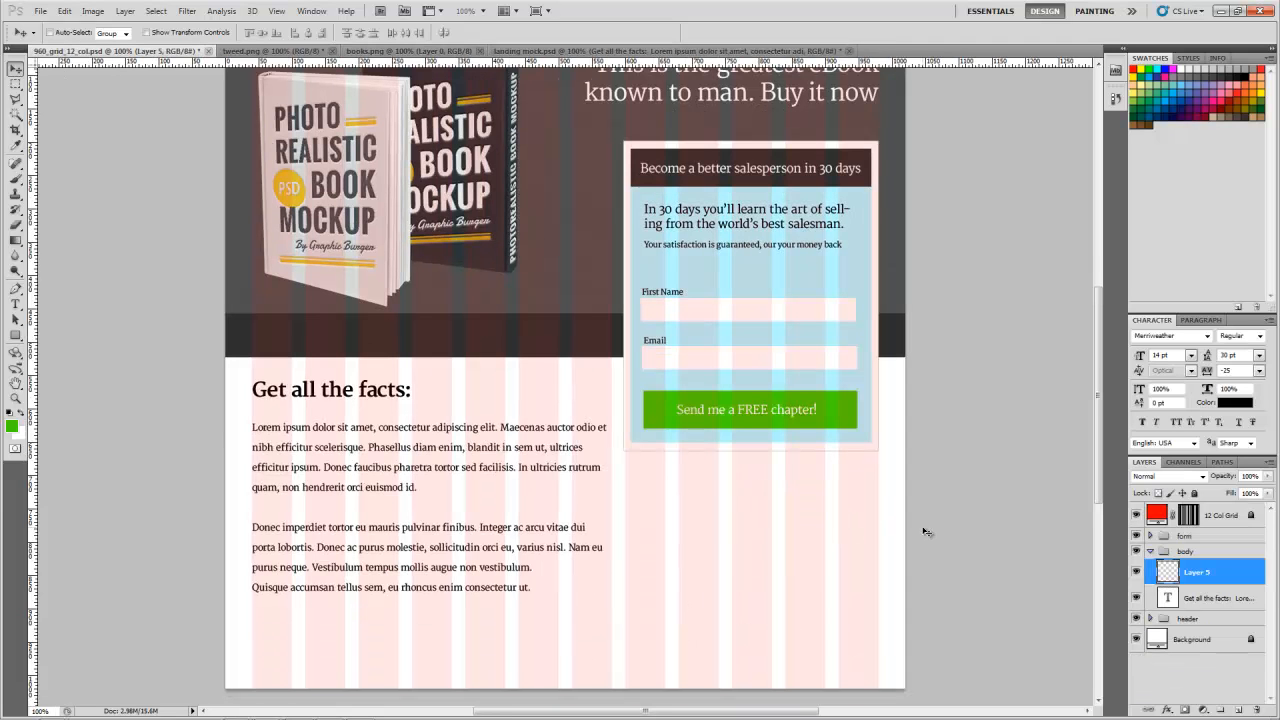
pyautogui.press('t')
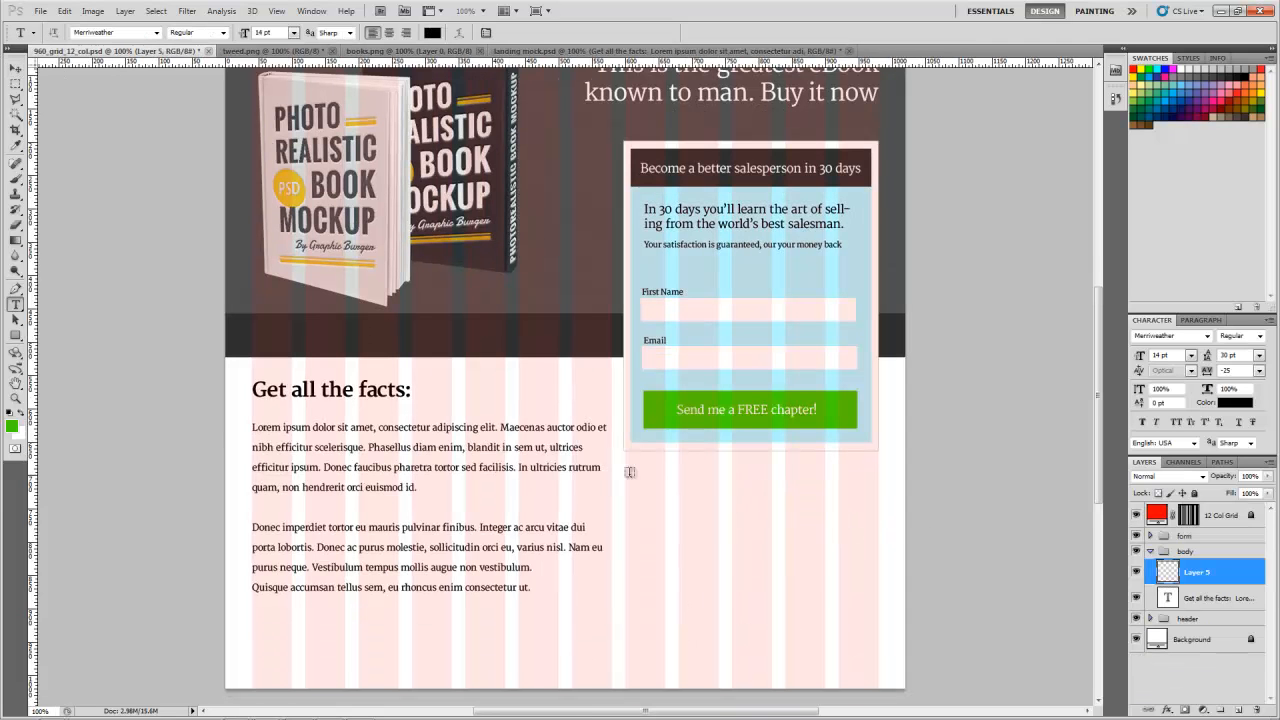
pyautogui.moveTo(626, 470); pyautogui.dragTo(826, 523)
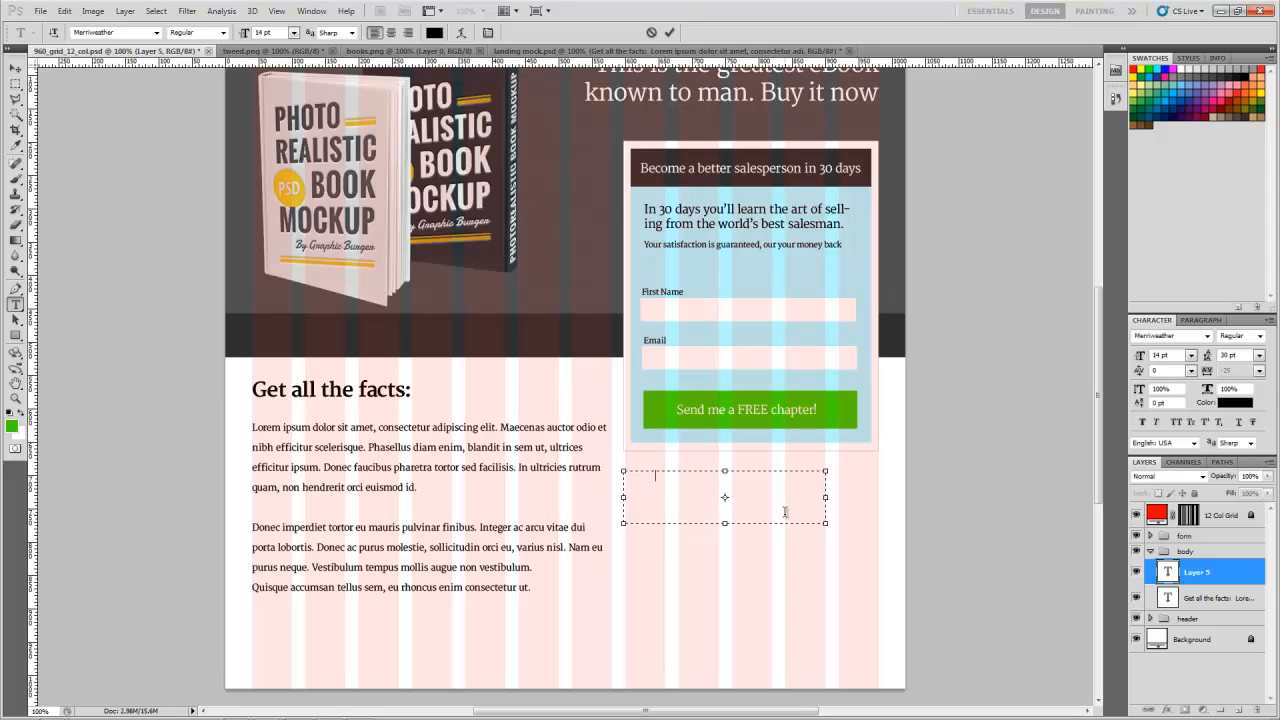
pyautogui.write('This is a testimonial')
pyautogui.click(15, 68)
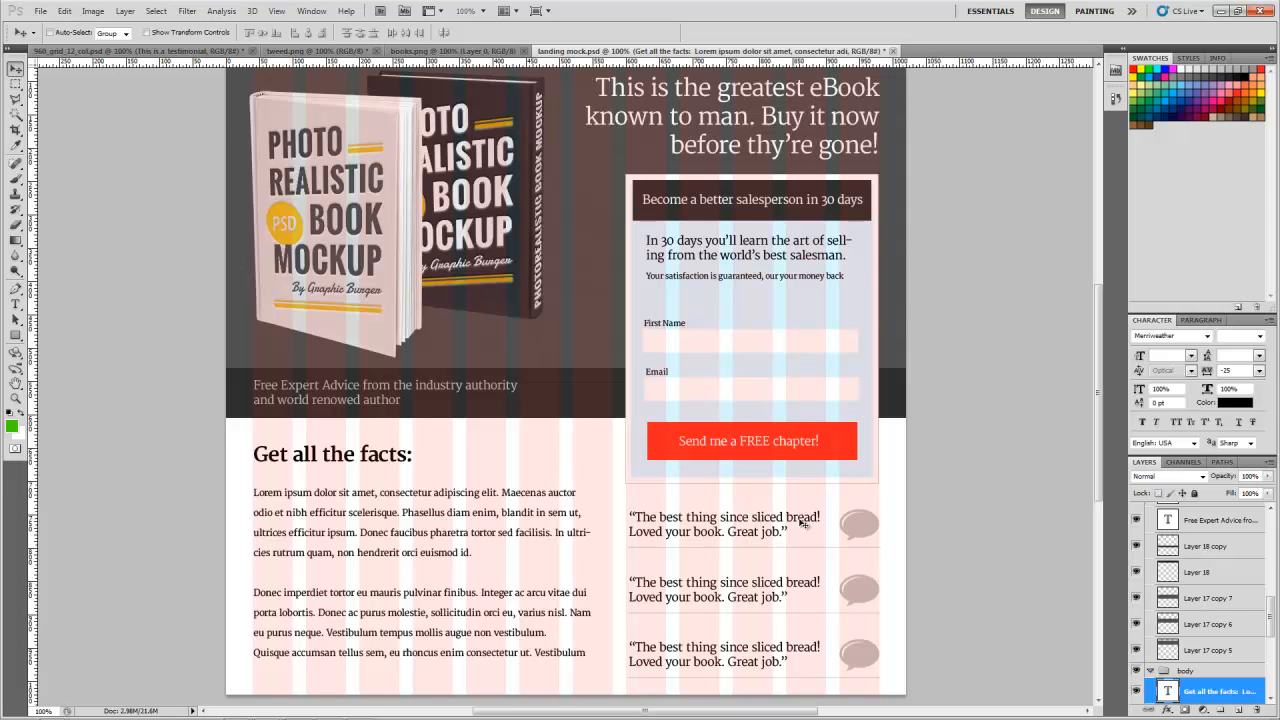
# Step: In landing mock.psd, copy the first testimonial, "The best thing since sliced bread! Loved your book. Great job."
pyautogui.press('t')
pyautogui.moveTo(631, 513); pyautogui.dragTo(802, 546)
pyautogui.hotkey('ctrl', 'c')
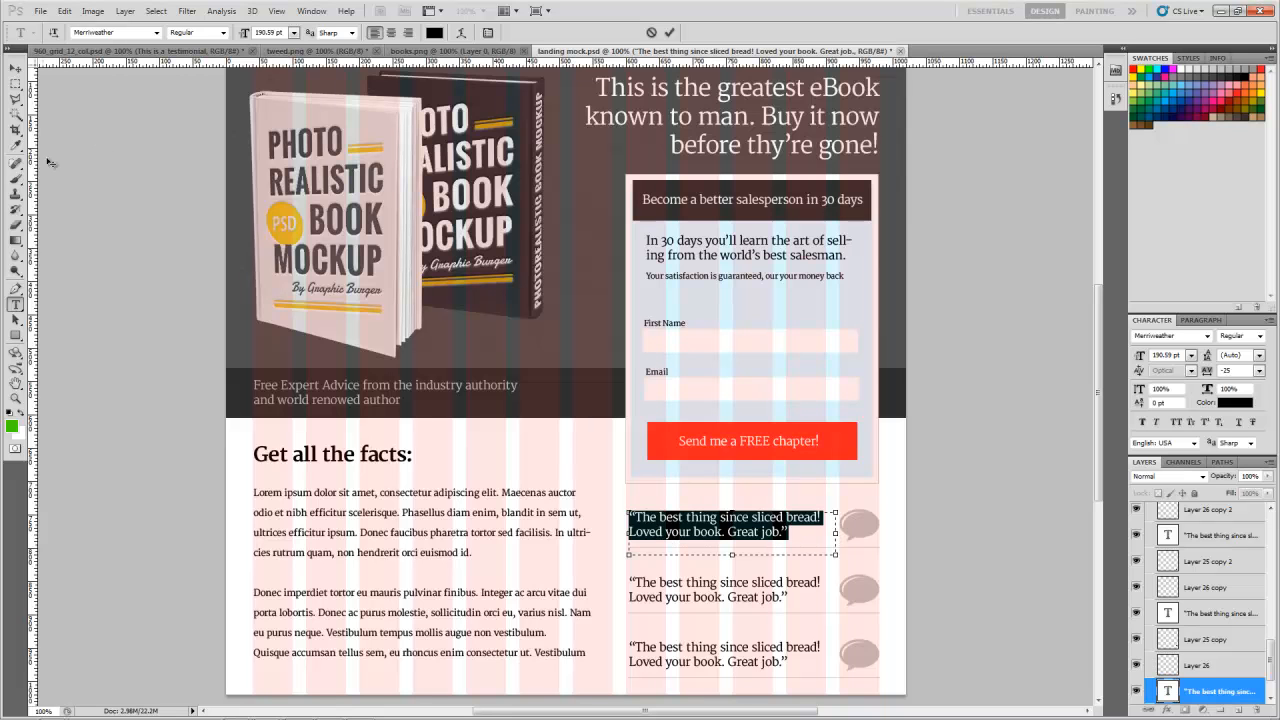
pyautogui.click(15, 68)
# Step: In the 960 grid file, replace the placeholder testimonial beneath the form with the copied quote
pyautogui.click(44, 50)
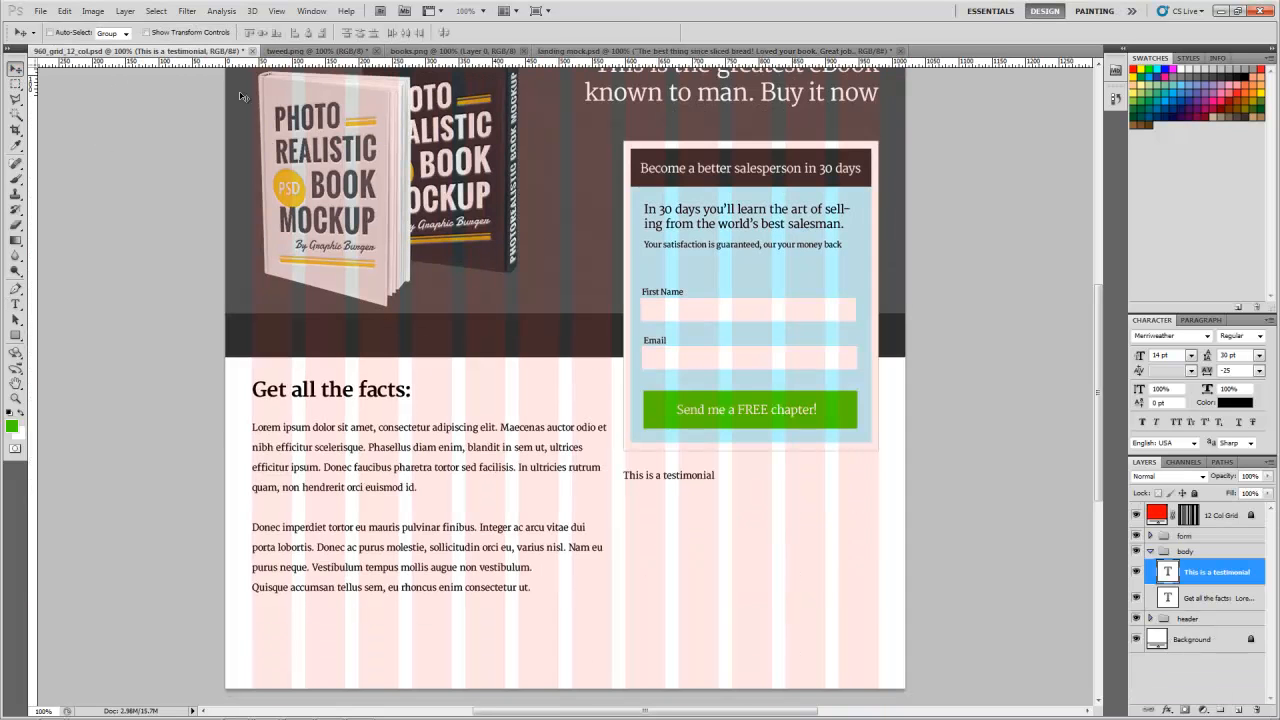
pyautogui.press('t')
pyautogui.click(643, 478)
pyautogui.hotkey('ctrl', 'a')
pyautogui.hotkey('ctrl', 'v')
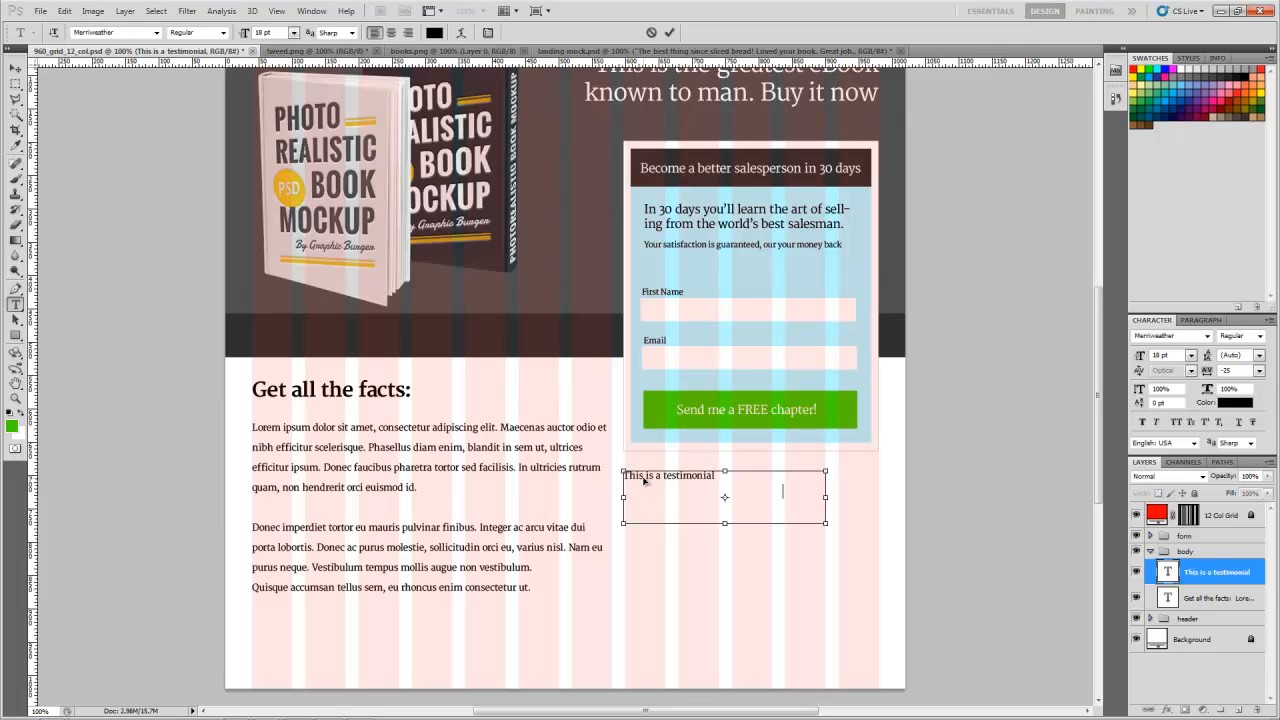
pyautogui.click(15, 68)
# Step: Bring the speech image from the training folder into the page and align its bubble beside the testimonial beneath the form
pyautogui.moveTo(143, 714)
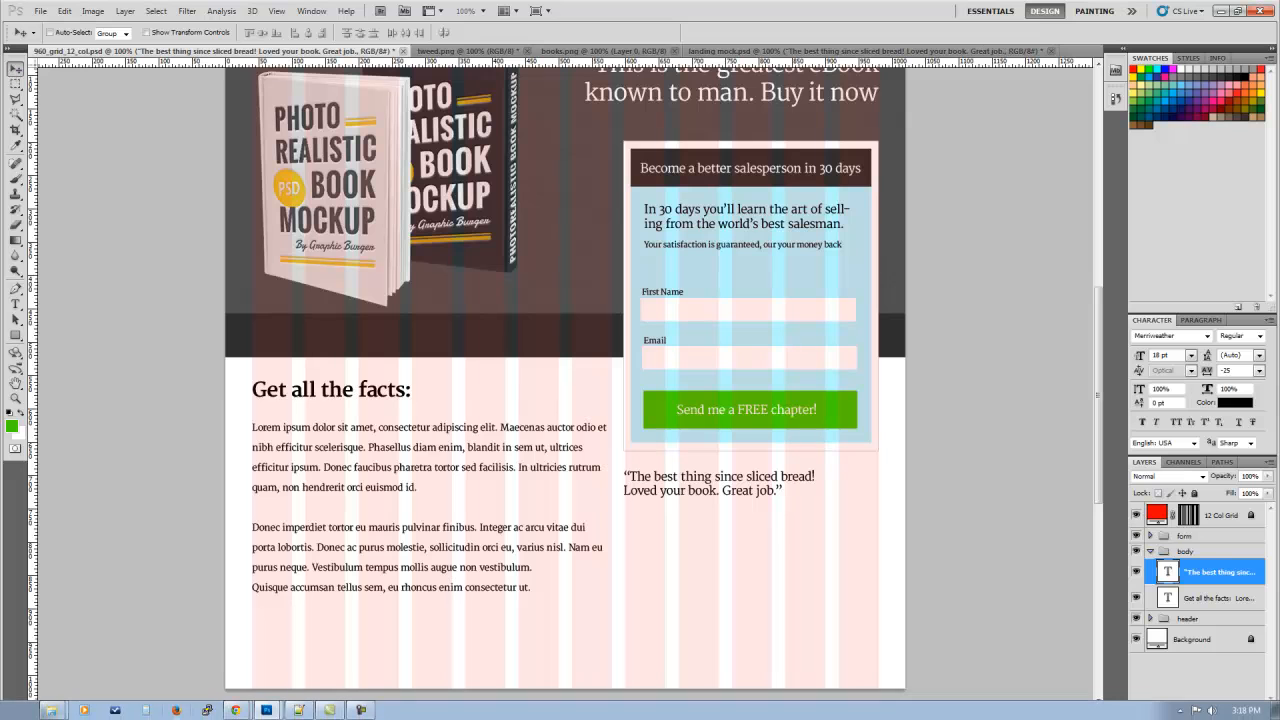
pyautogui.click(52, 710)
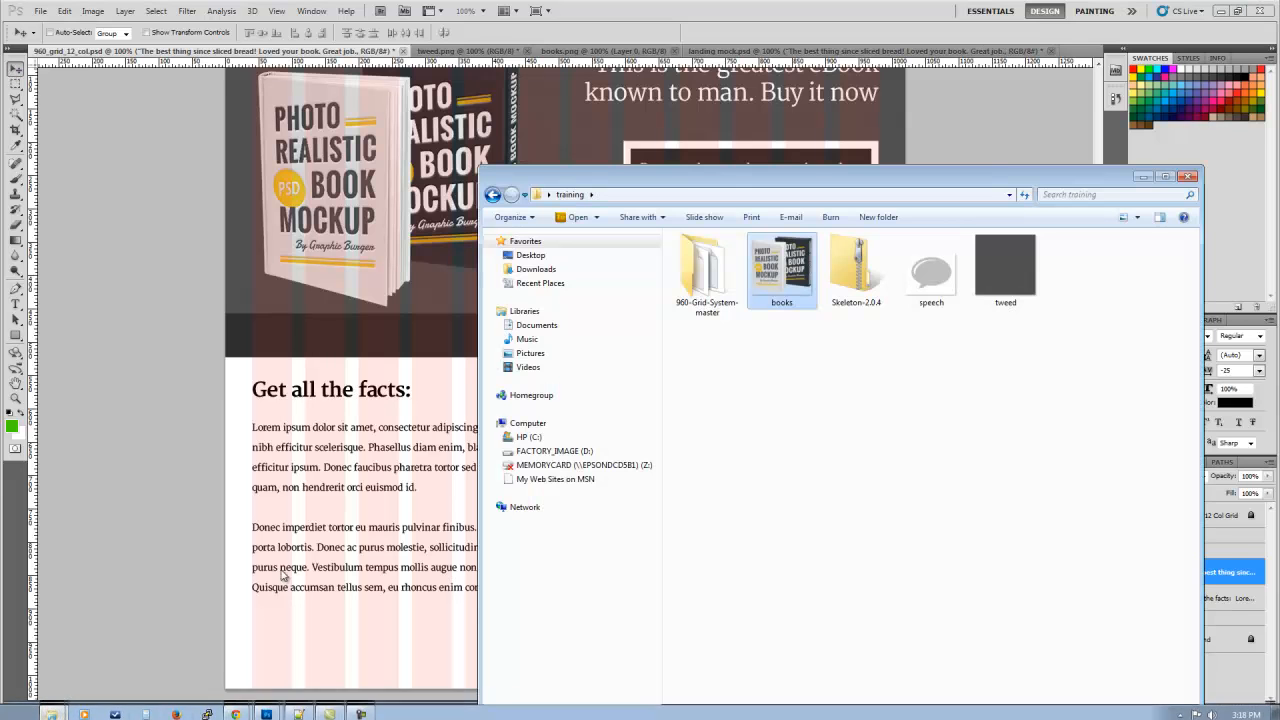
pyautogui.click(938, 288)
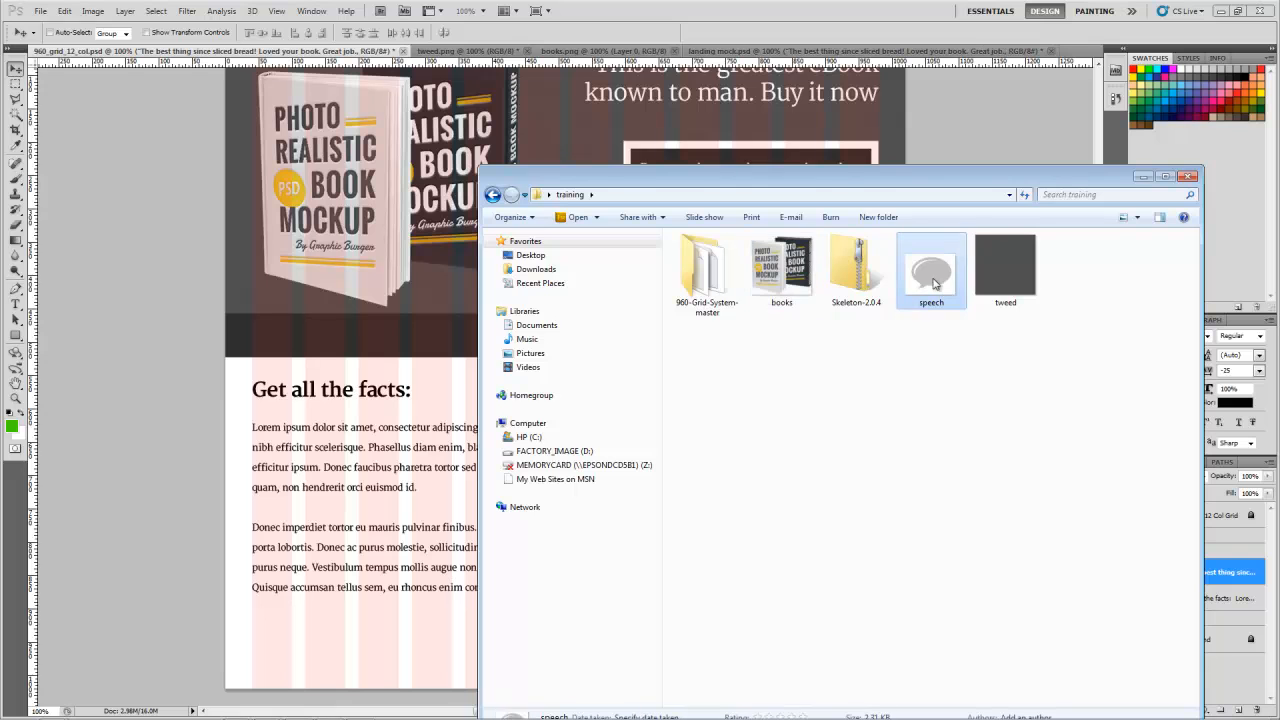
pyautogui.click(1082, 52)
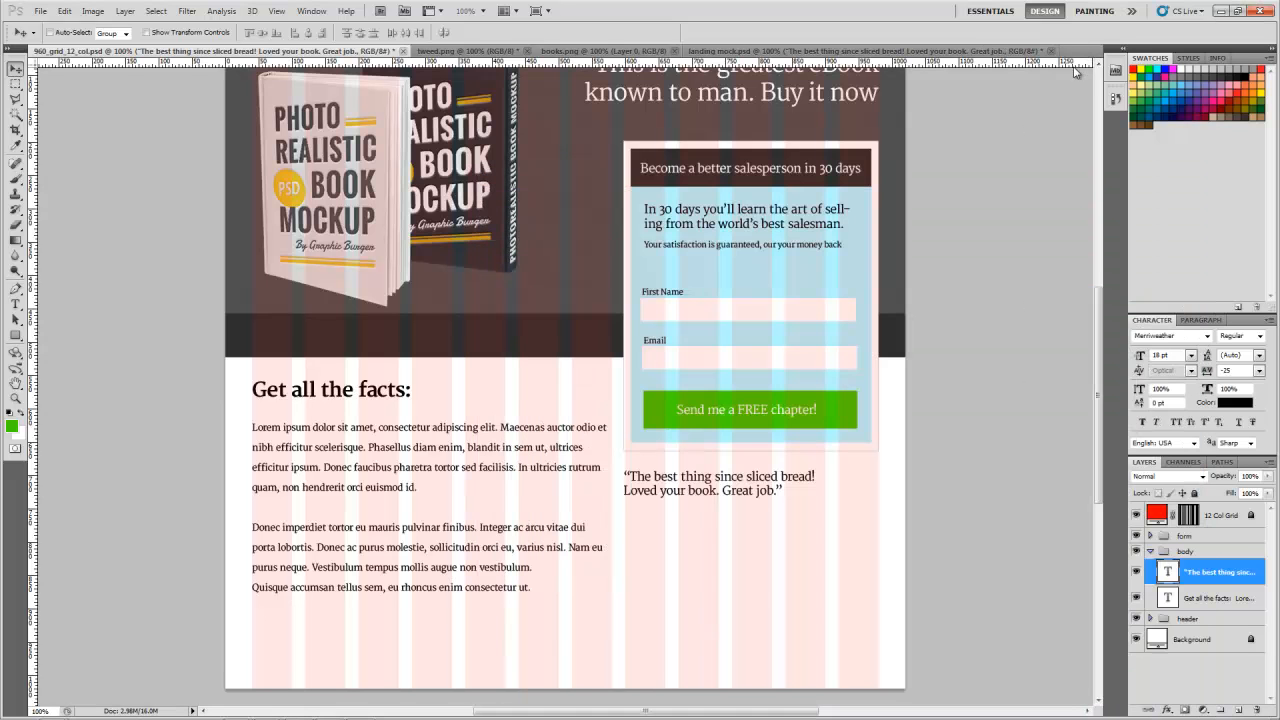
pyautogui.moveTo(1004, 106); pyautogui.dragTo(1003, 110)
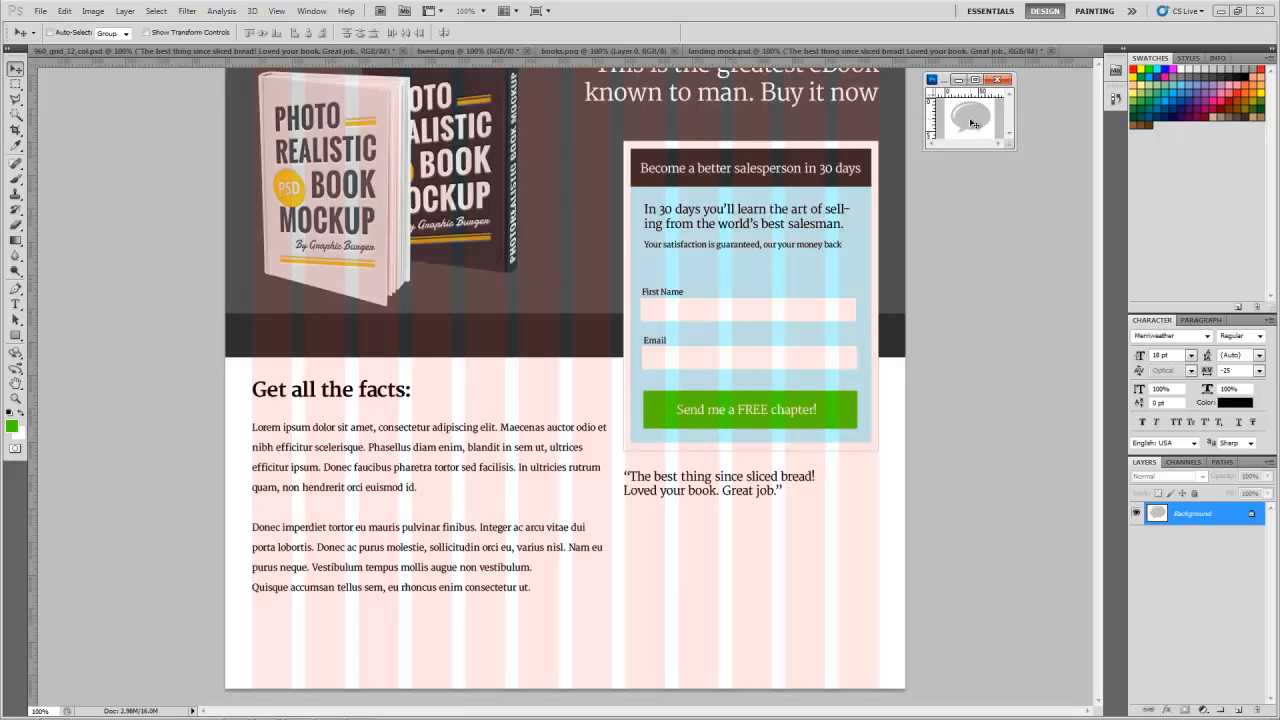
pyautogui.moveTo(935, 148); pyautogui.dragTo(850, 498)
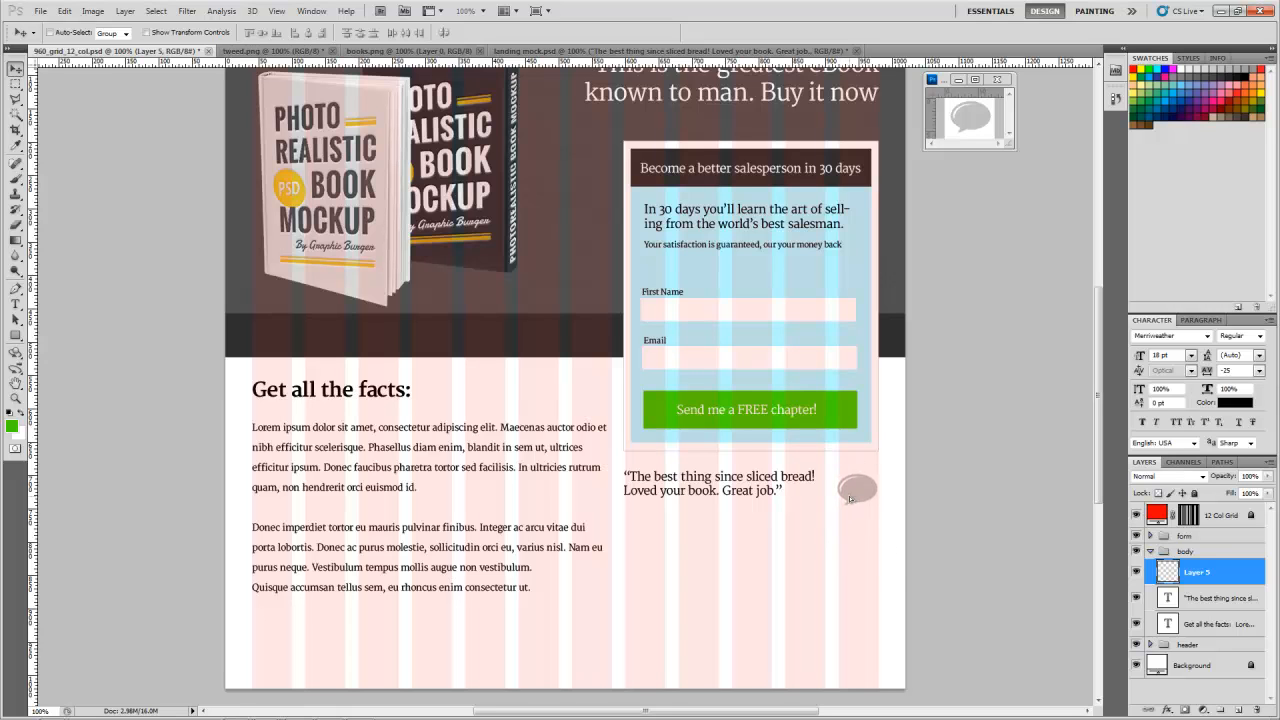
pyautogui.press('Up')
pyautogui.press('Up')
pyautogui.press('Up')
pyautogui.press('Up')
# Step: Rename the speech bubble's layer as "speech"
pyautogui.doubleClick(1198, 572)
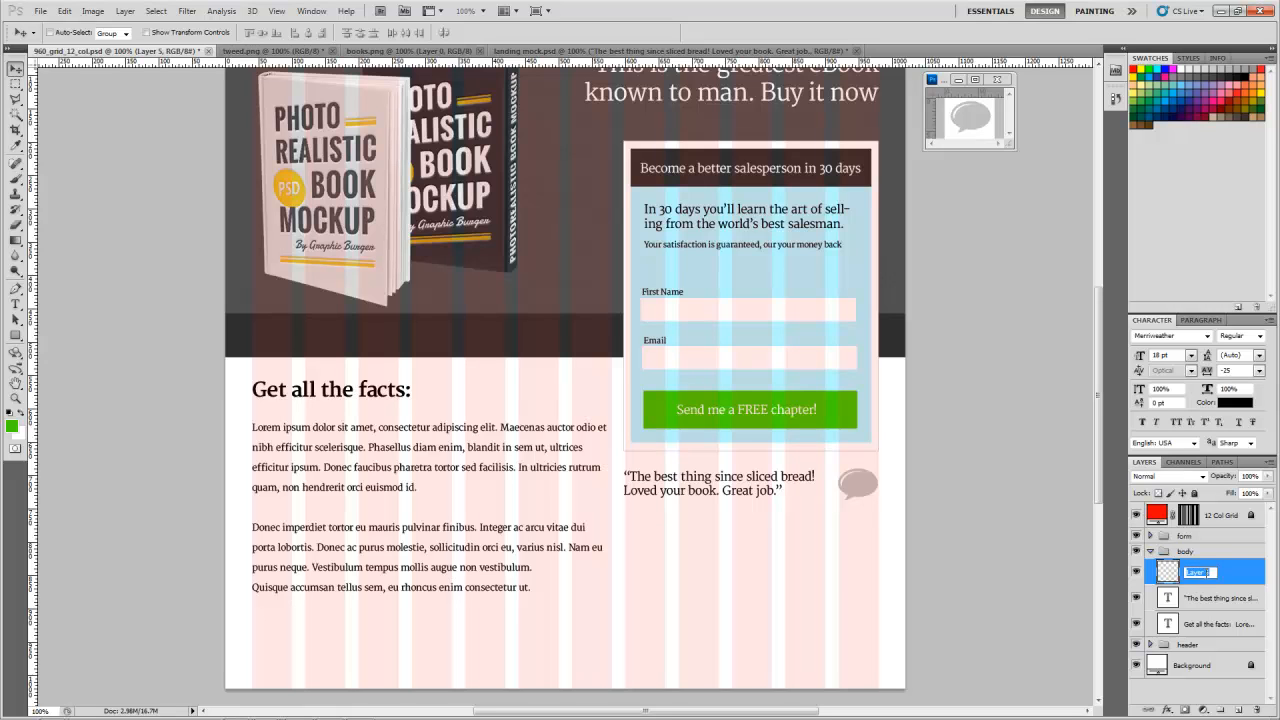
pyautogui.write('speech')
pyautogui.press('Return')
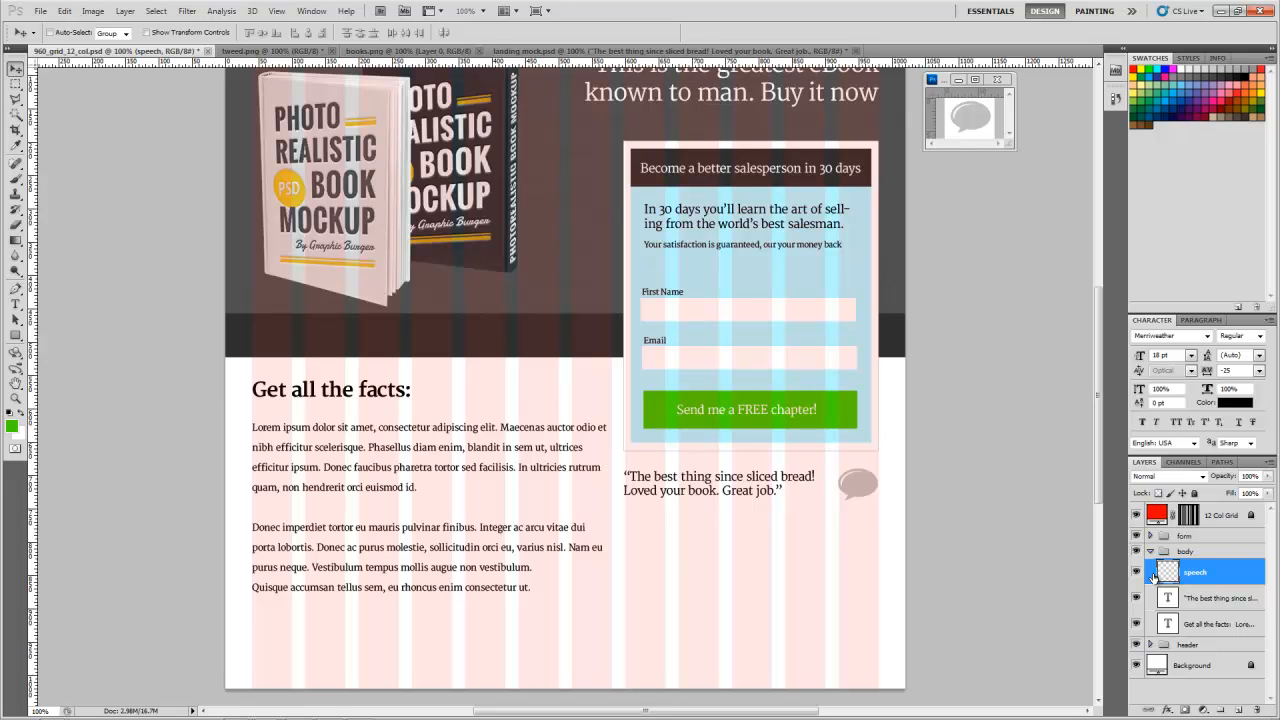
# Step: Add a layer in the body group and marquee-select a thin horizontal strip under the testimonial, spanning the form's width
pyautogui.click(1238, 710)
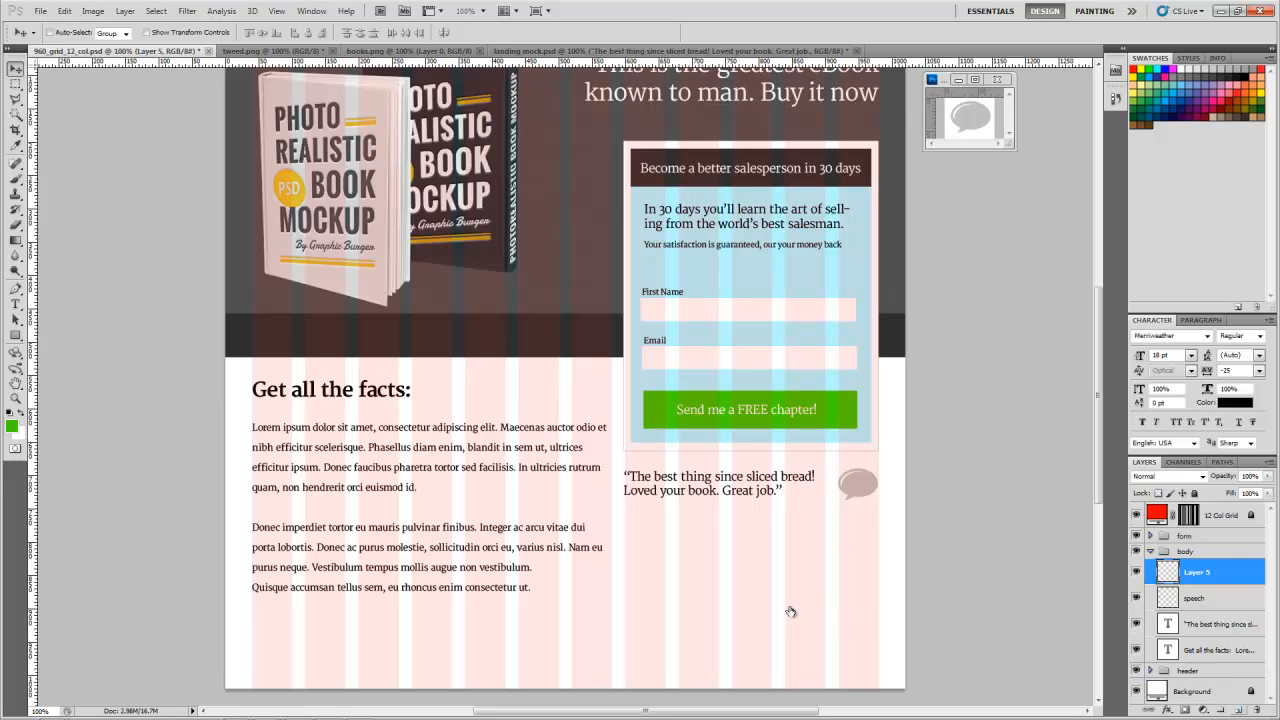
pyautogui.press('m')
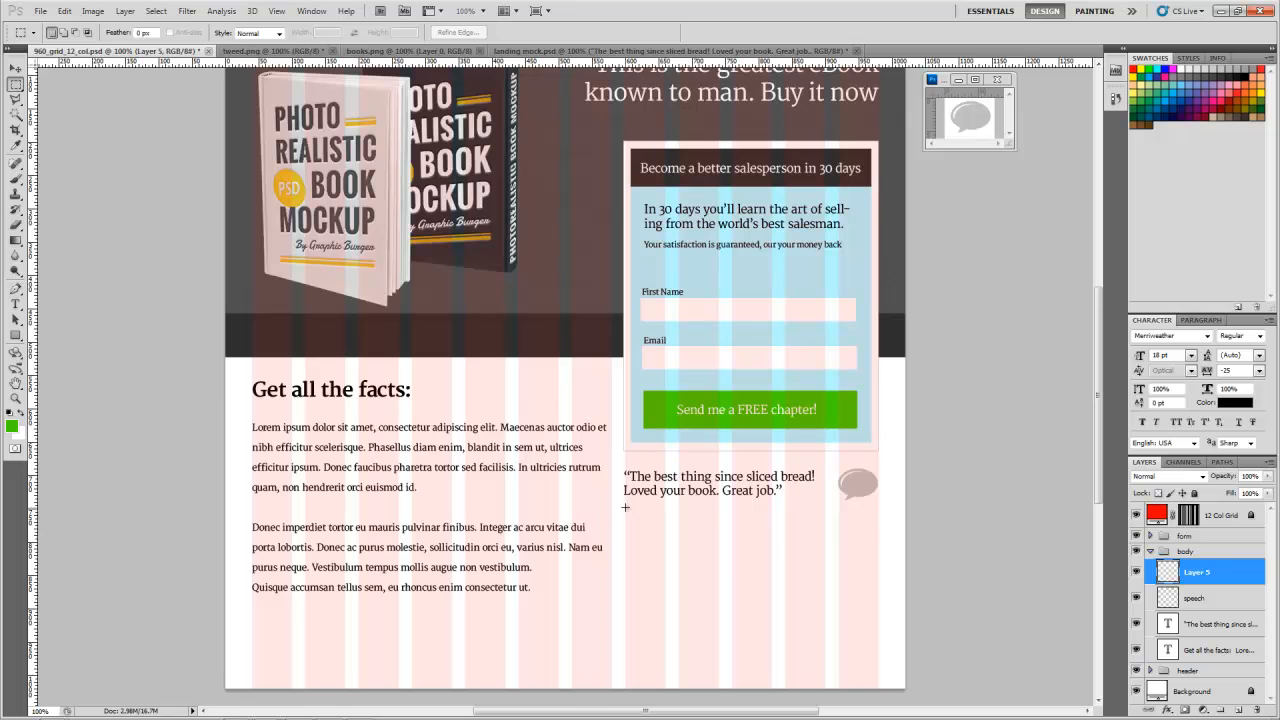
pyautogui.moveTo(764, 508); pyautogui.dragTo(877, 506)
pyautogui.click(64, 11)
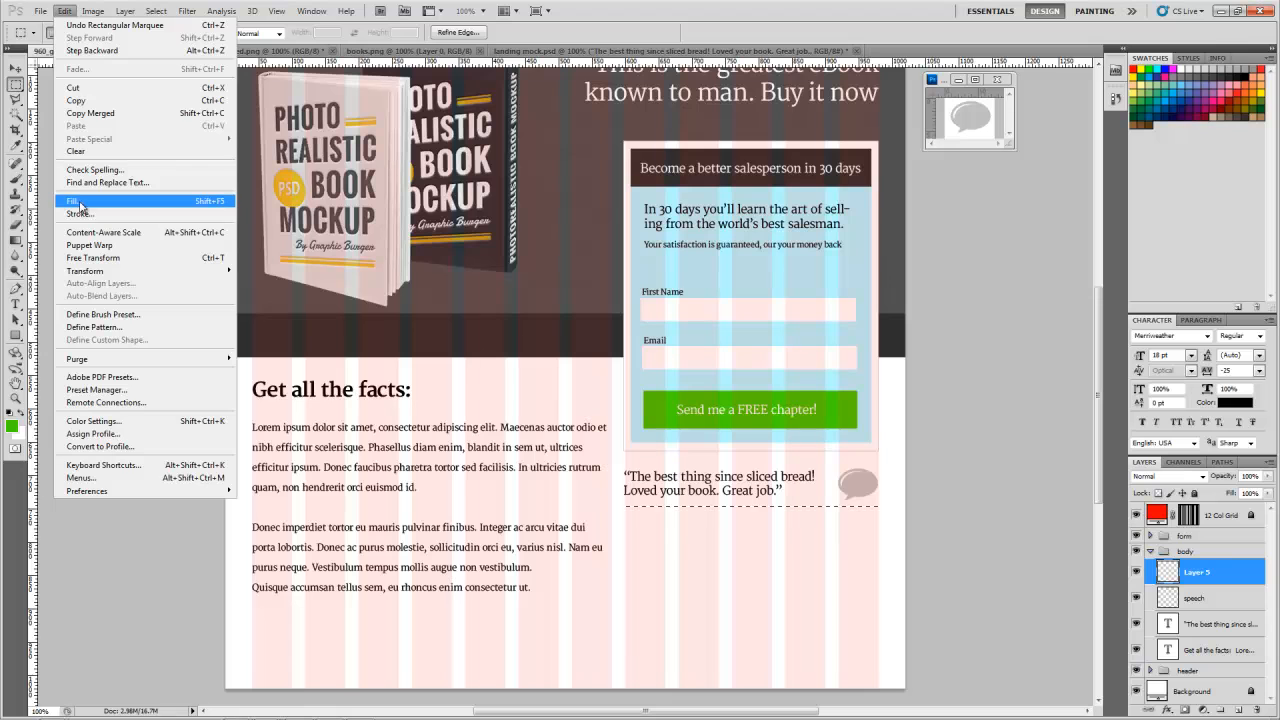
pyautogui.click(63, 4)
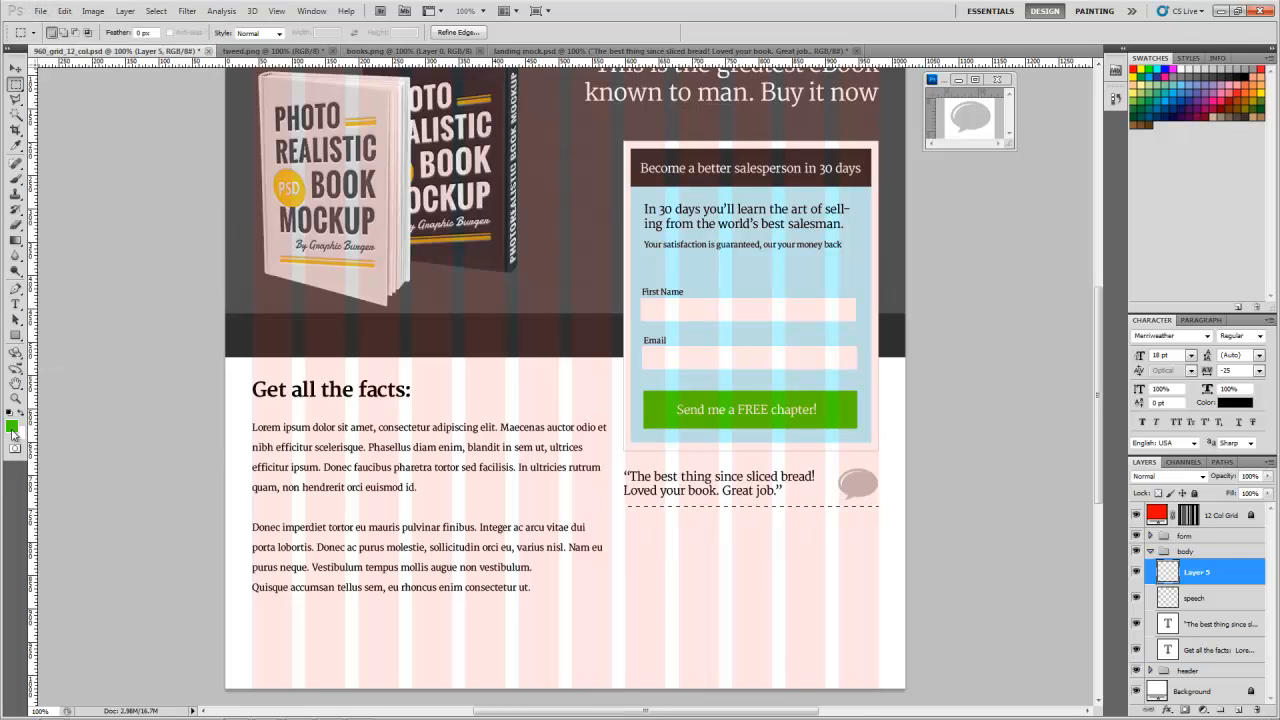
# Step: Fill the thin strip under the testimonial with gray #b5b5b5 to make a divider line, and deselect it
pyautogui.press('d')
pyautogui.click(12, 426)
pyautogui.moveTo(764, 302); pyautogui.dragTo(766, 270)
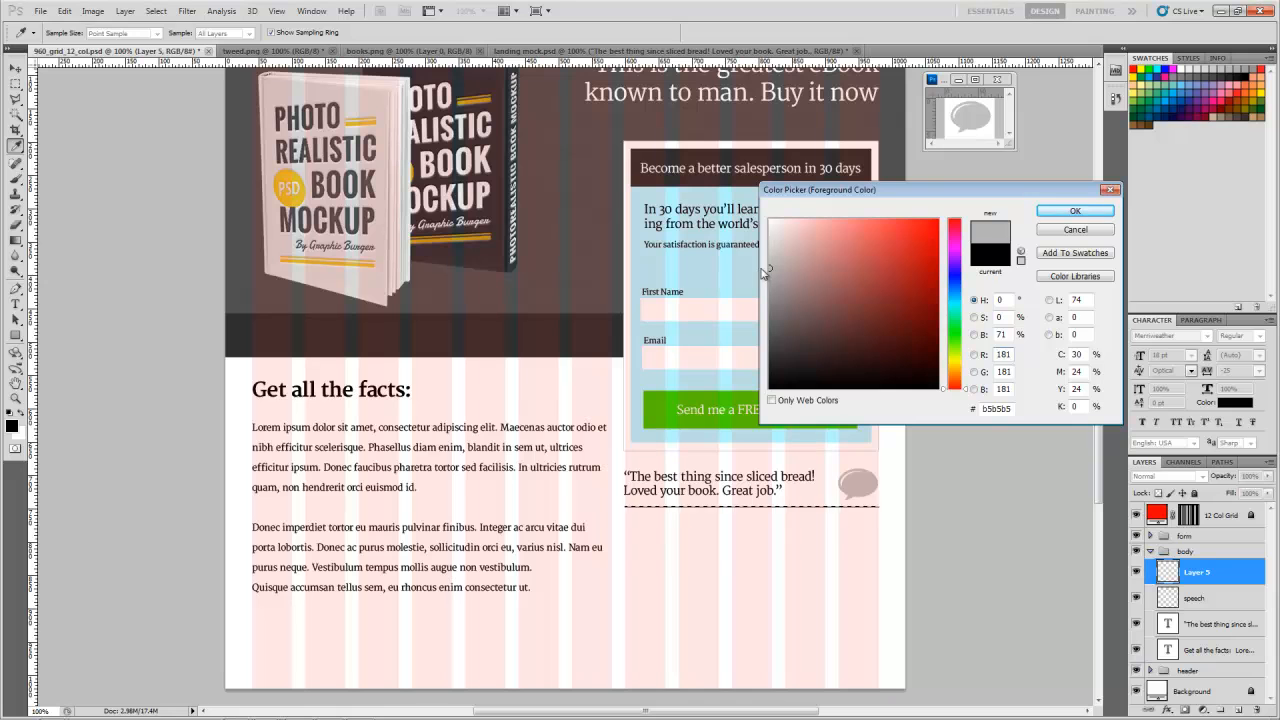
pyautogui.click(1087, 215)
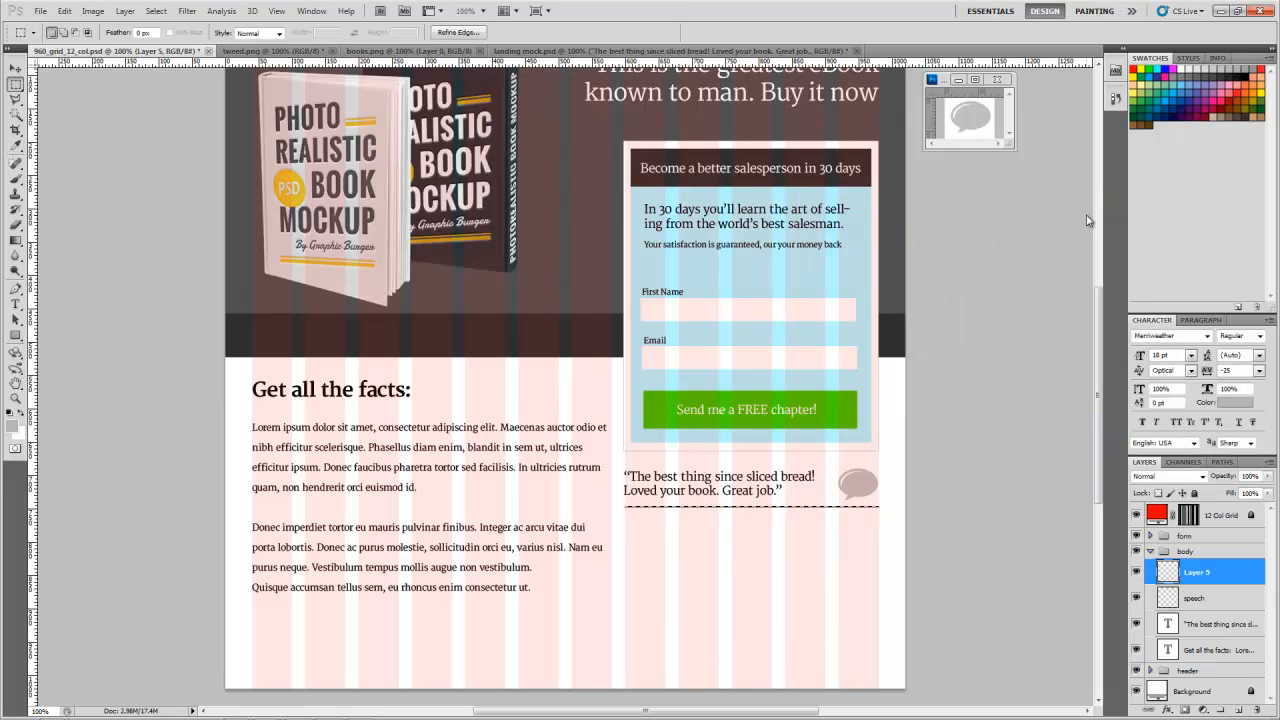
pyautogui.hotkey('alt', 'BackSpace')
pyautogui.hotkey('ctrl', 'd')
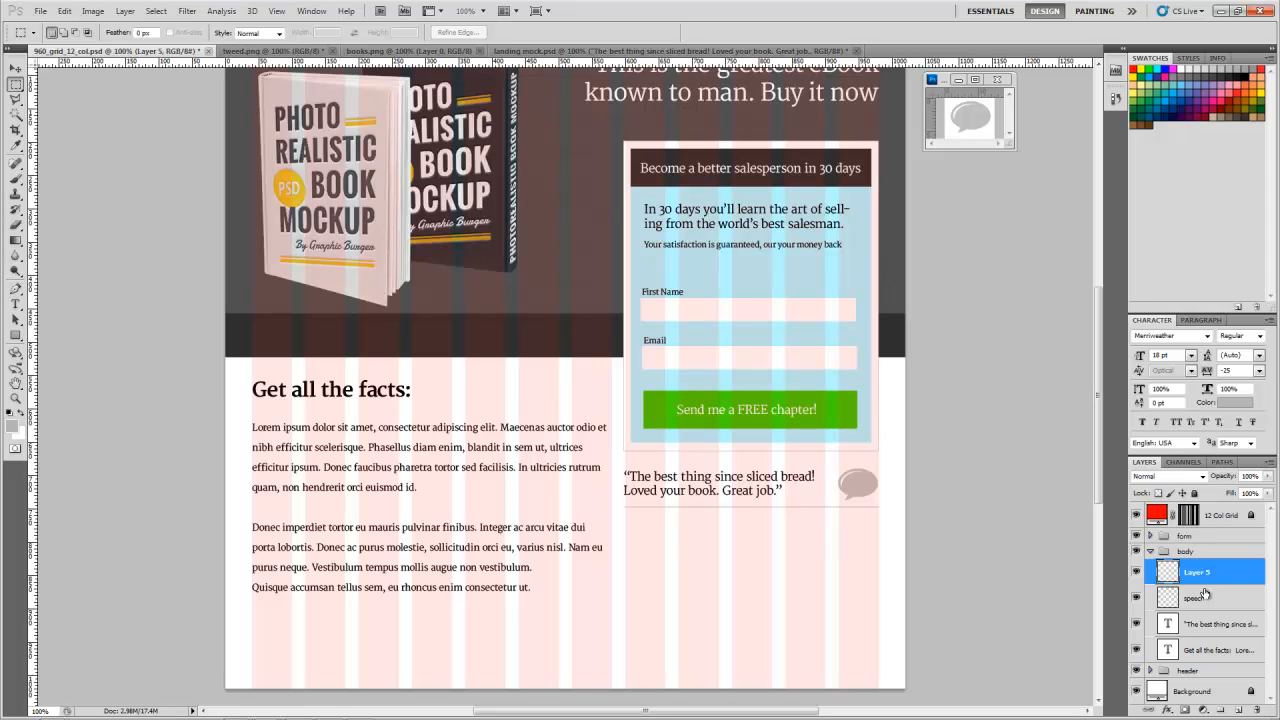
# Step: Create a group named "testimonial1" inside the body group
pyautogui.click(1218, 712)
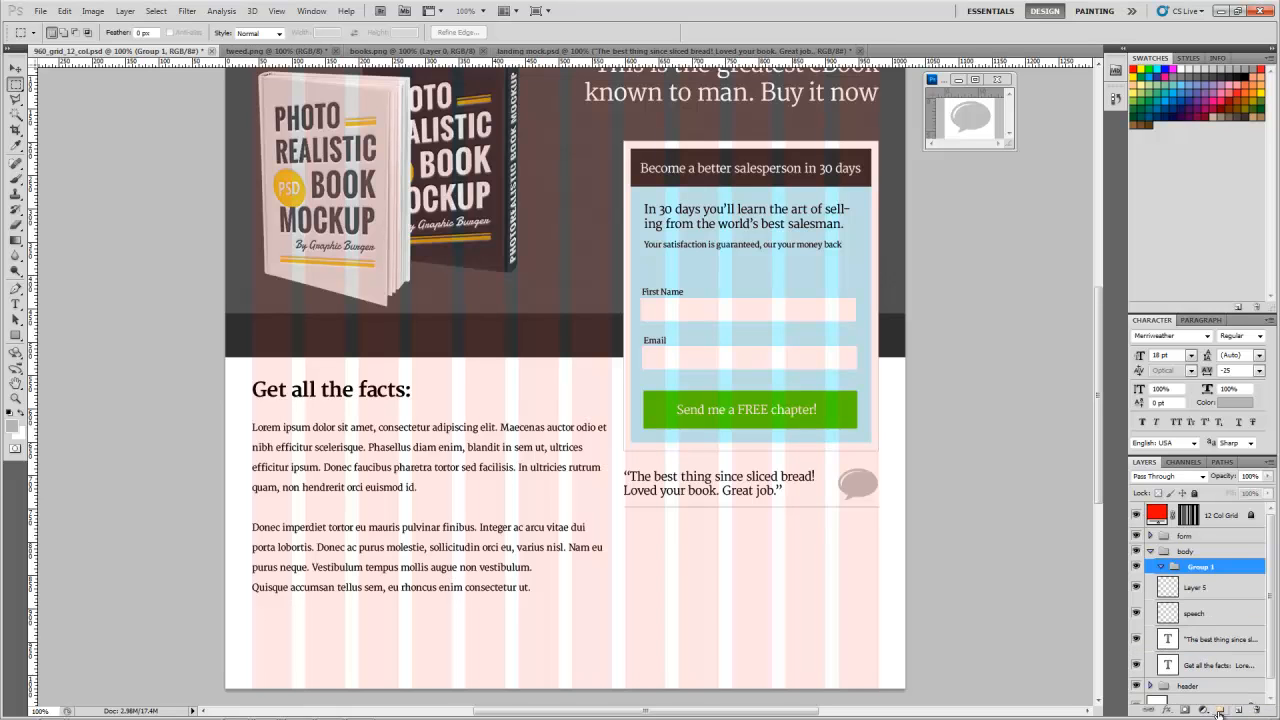
pyautogui.doubleClick(1206, 570)
pyautogui.write('testimoal')
pyautogui.press('BackSpace')
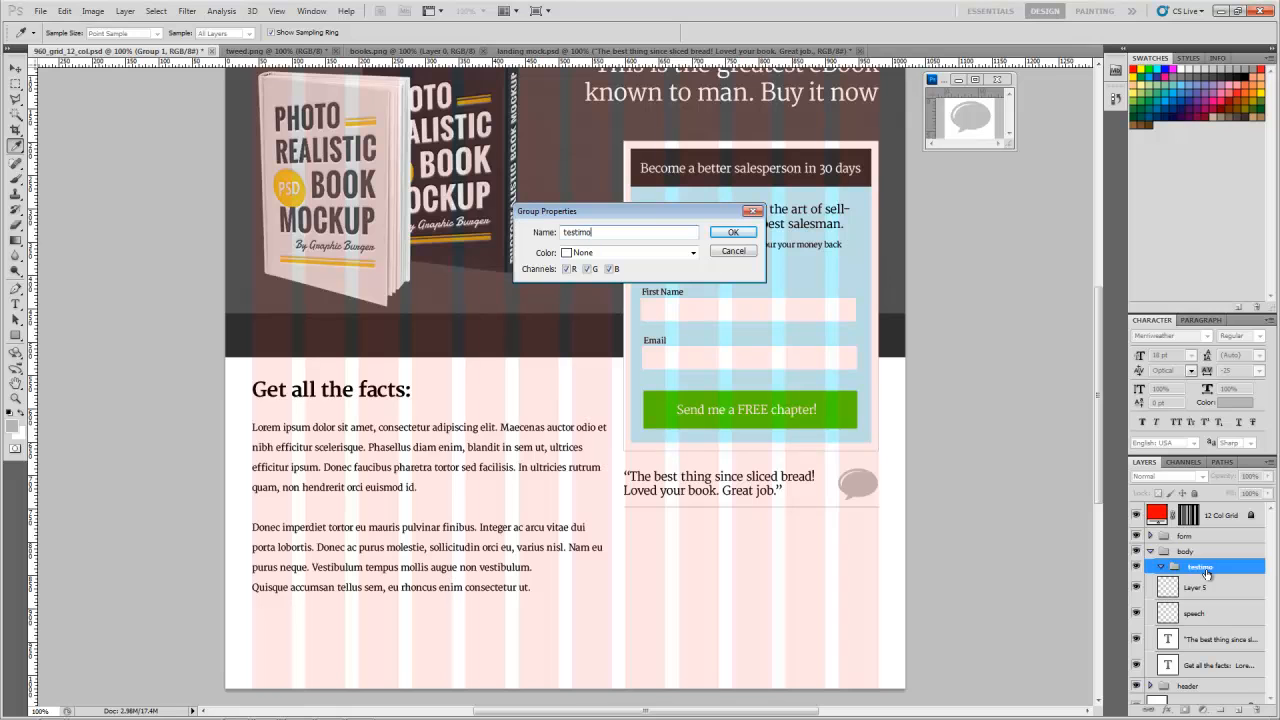
pyautogui.write('nial1')
pyautogui.press('Return')
pyautogui.press('m')
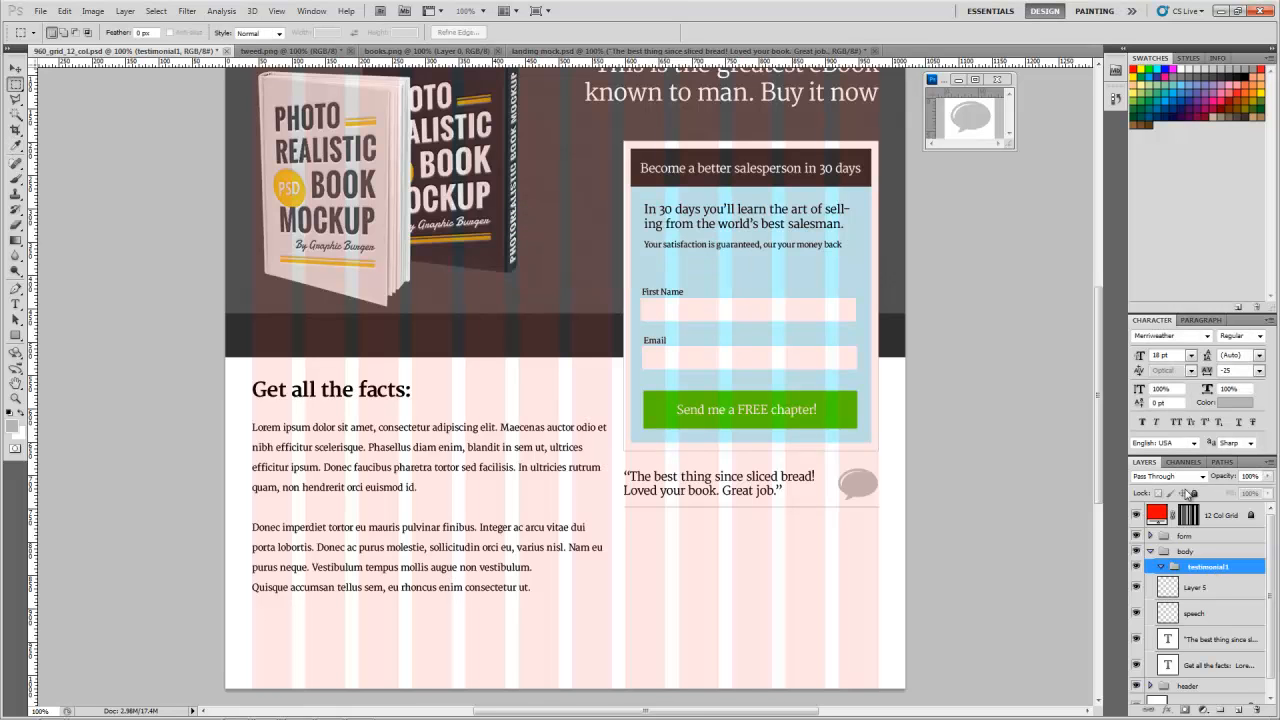
# Step: Move the divider, speech, testimonial and "Get all the facts" text layers into the testimonial1 group and collapse it
pyautogui.click(1205, 590)
pyautogui.keyDown('shift'); pyautogui.click(1185, 663); pyautogui.keyUp('shift')
pyautogui.moveTo(1188, 620); pyautogui.dragTo(1186, 575)
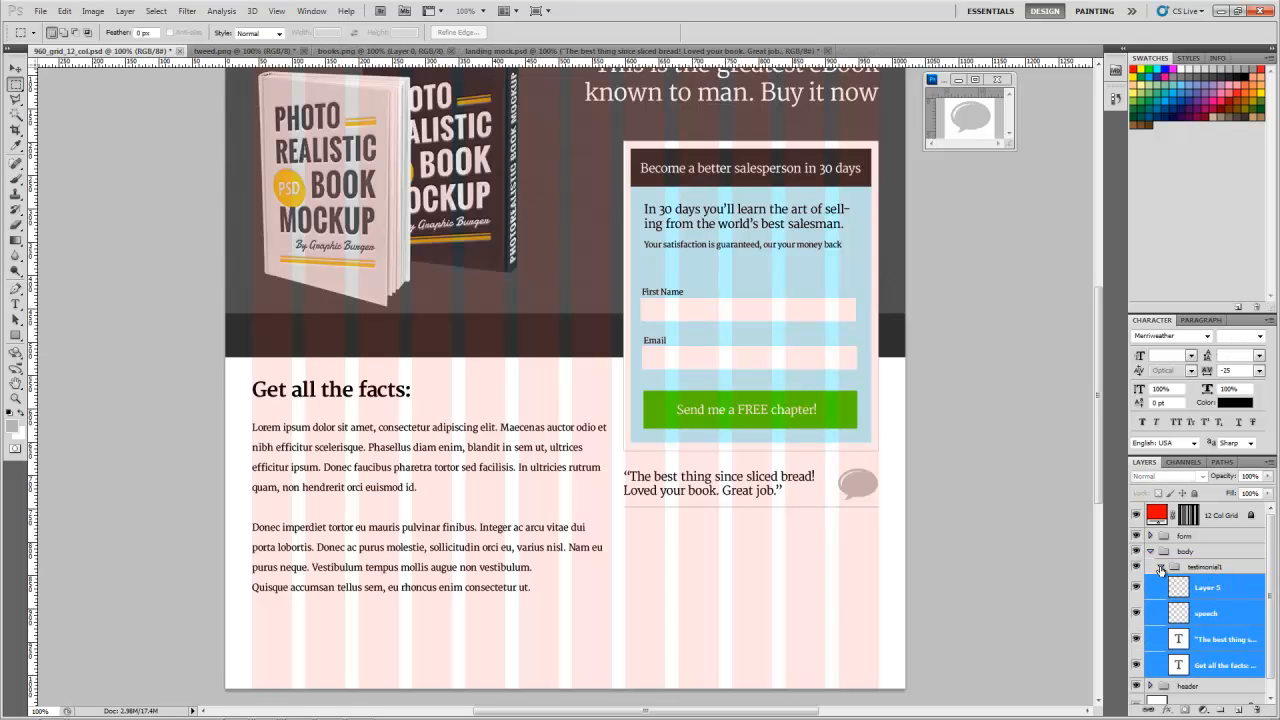
pyautogui.click(1161, 567)
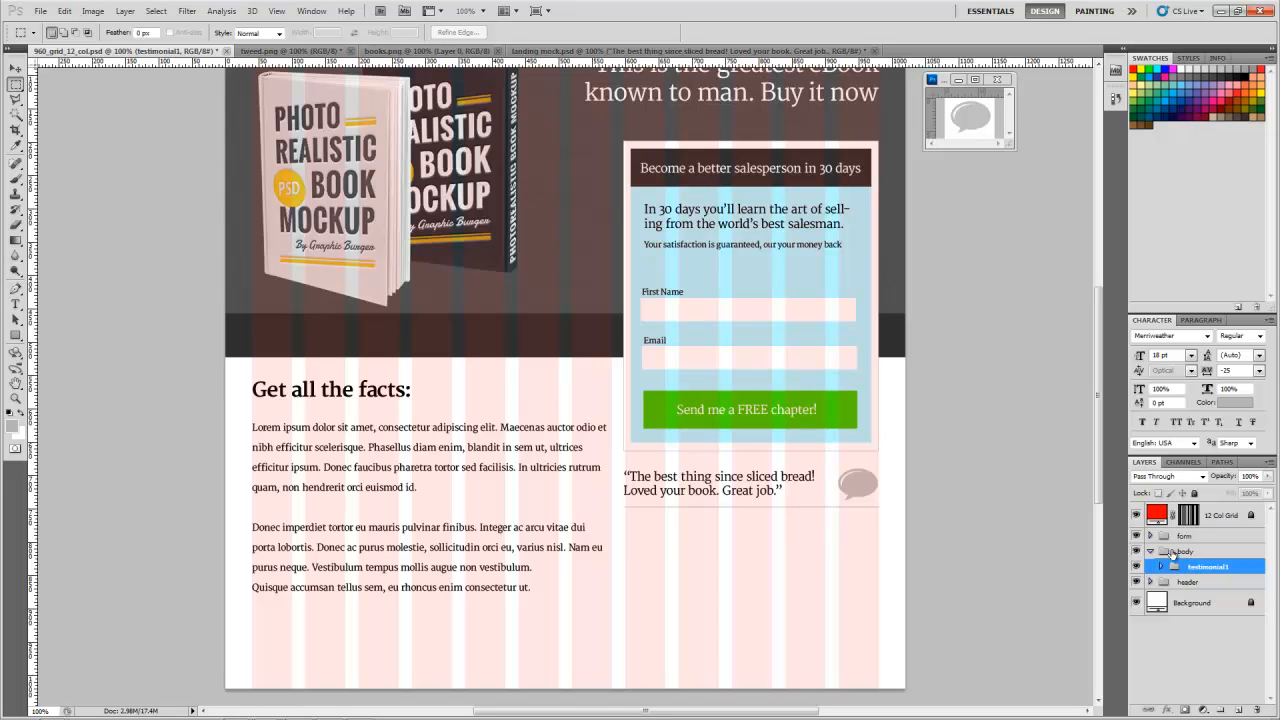
# Step: Try to duplicate the testimonial1 group just below the original, and undo the copy
pyautogui.press('v')
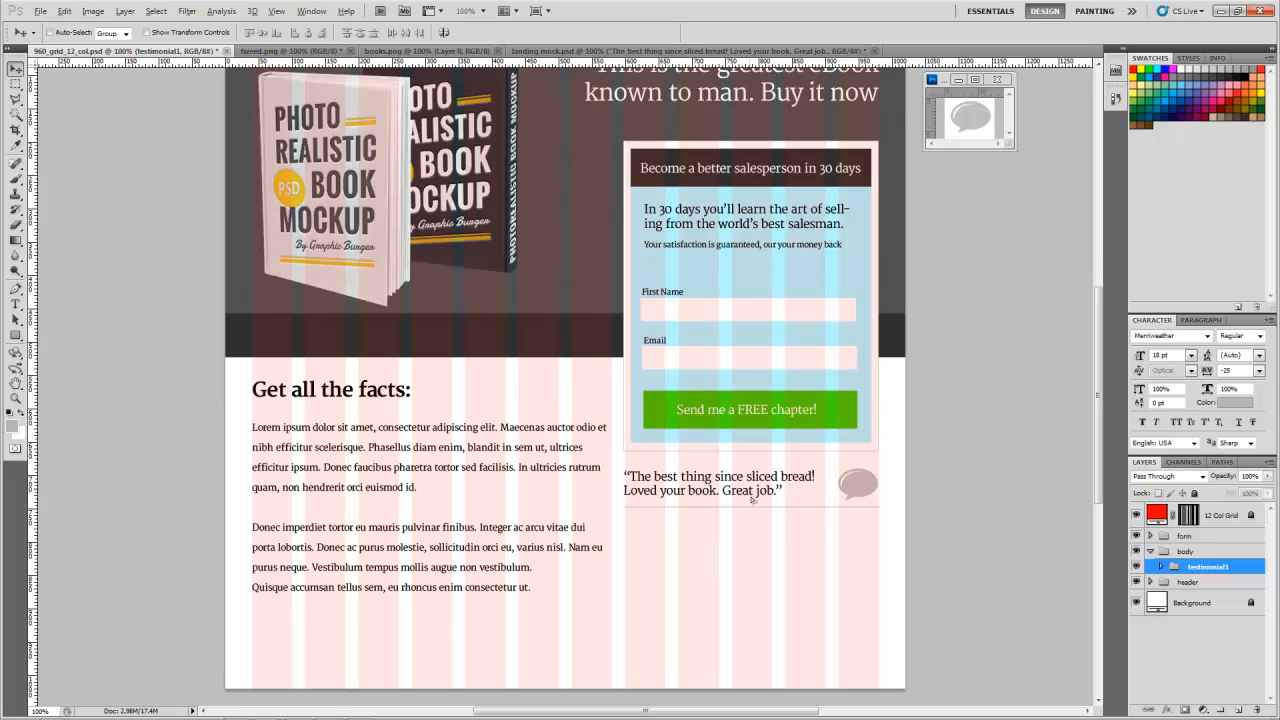
pyautogui.moveTo(747, 517); pyautogui.dragTo(748, 529)
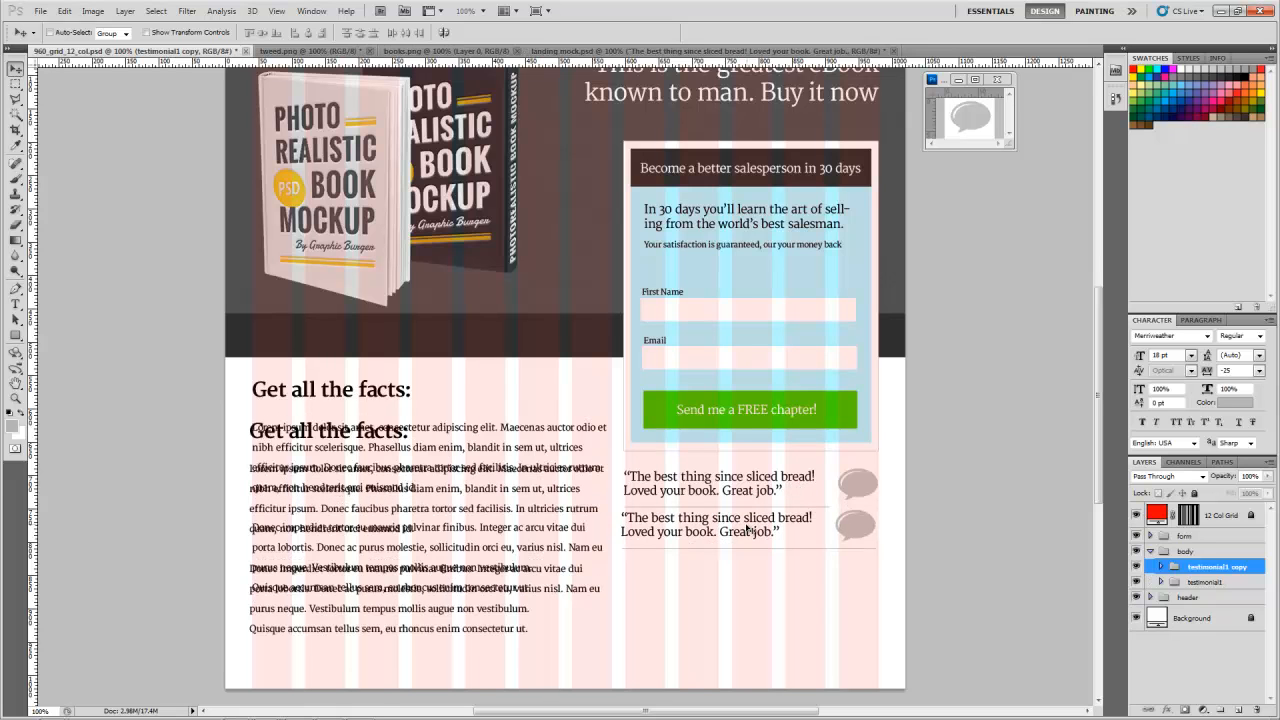
pyautogui.hotkey('ctrl', 'z')
# Step: Move the "Get all the facts" text layer out of testimonial1 to sit above it in the body group
pyautogui.click(1160, 567)
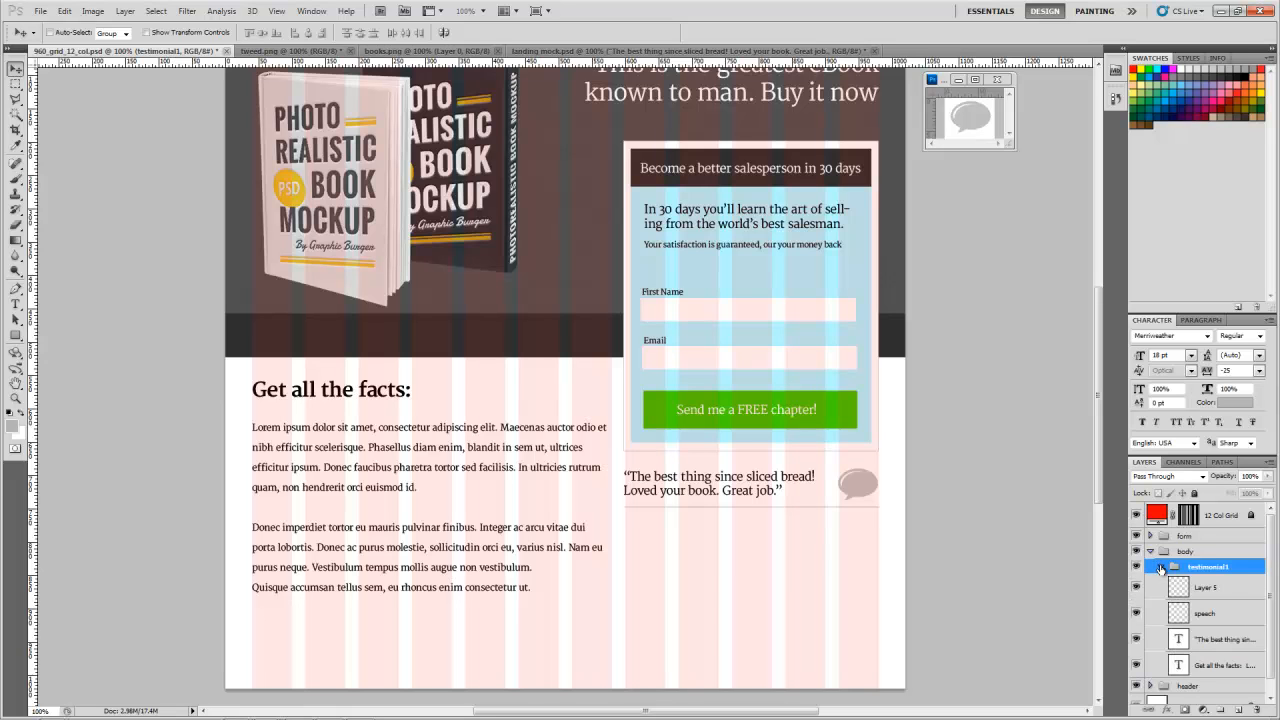
pyautogui.scroll(-1, 1160, 567)
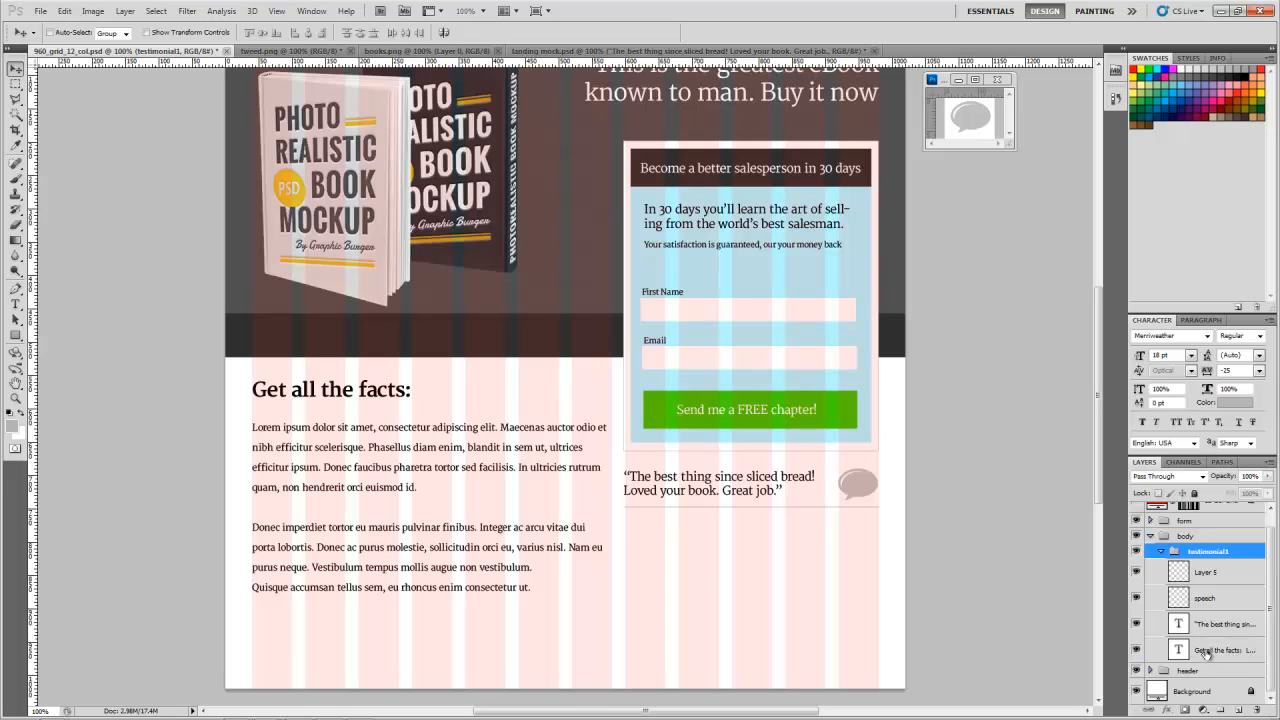
pyautogui.moveTo(1179, 651); pyautogui.dragTo(1193, 545)
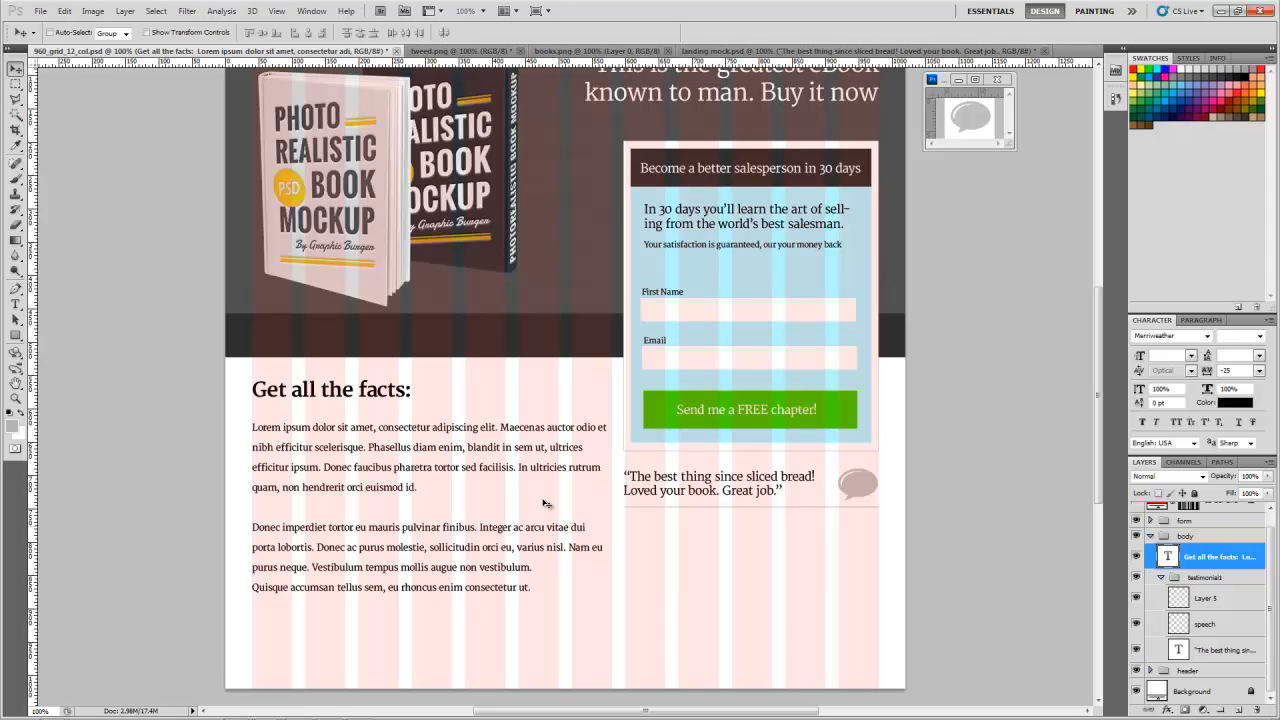
pyautogui.click(1161, 577)
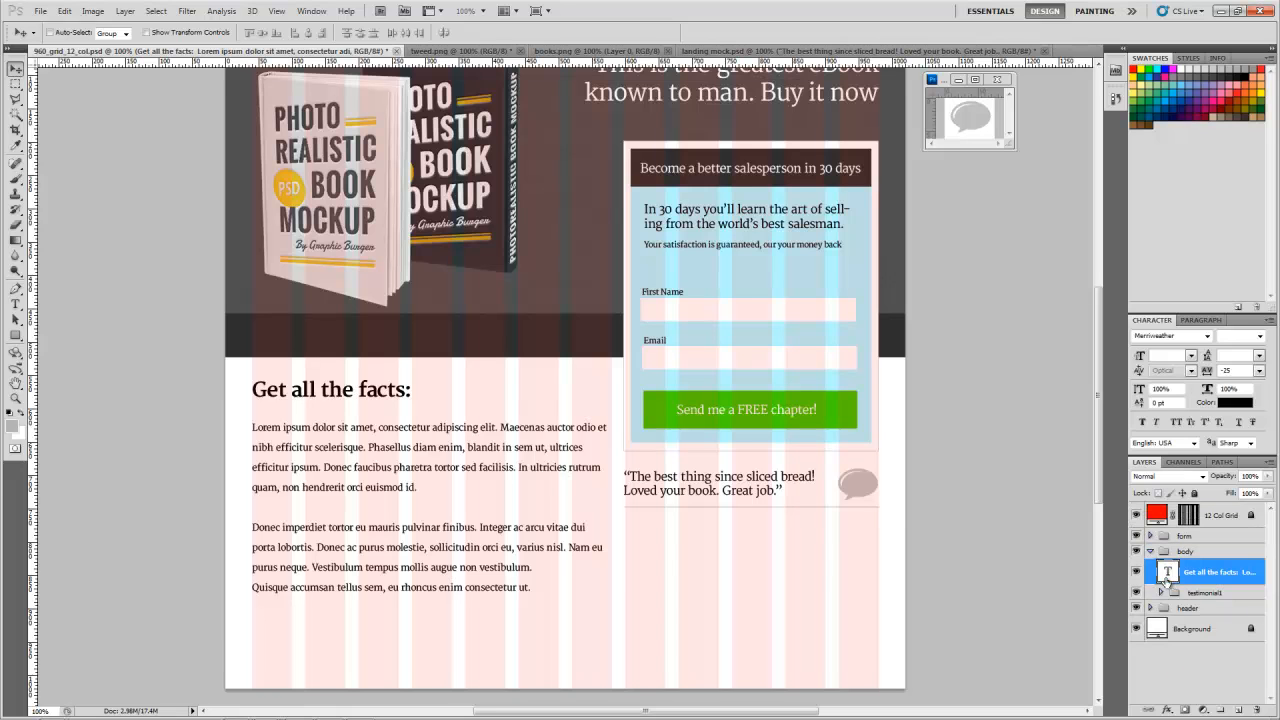
# Step: Duplicate the testimonial1 group twice, stacking the copies evenly beneath the original testimonial
pyautogui.click(1203, 593)
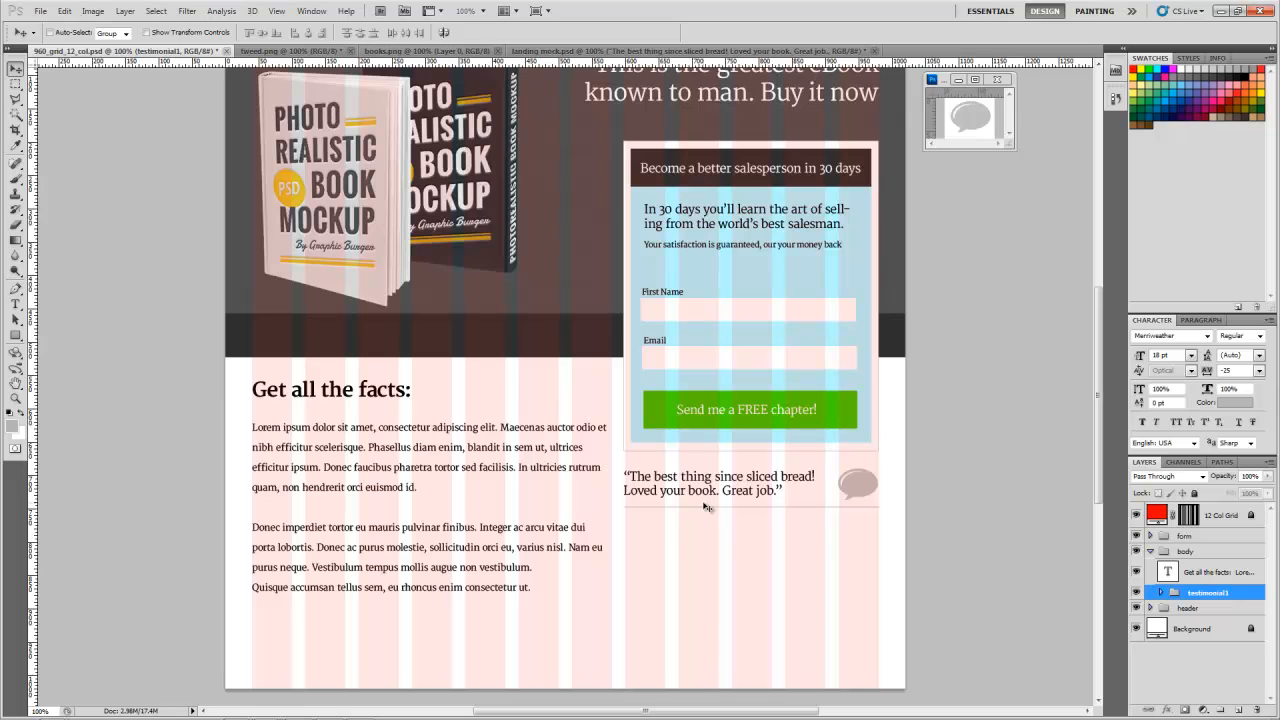
pyautogui.moveTo(721, 487); pyautogui.dragTo(713, 594)
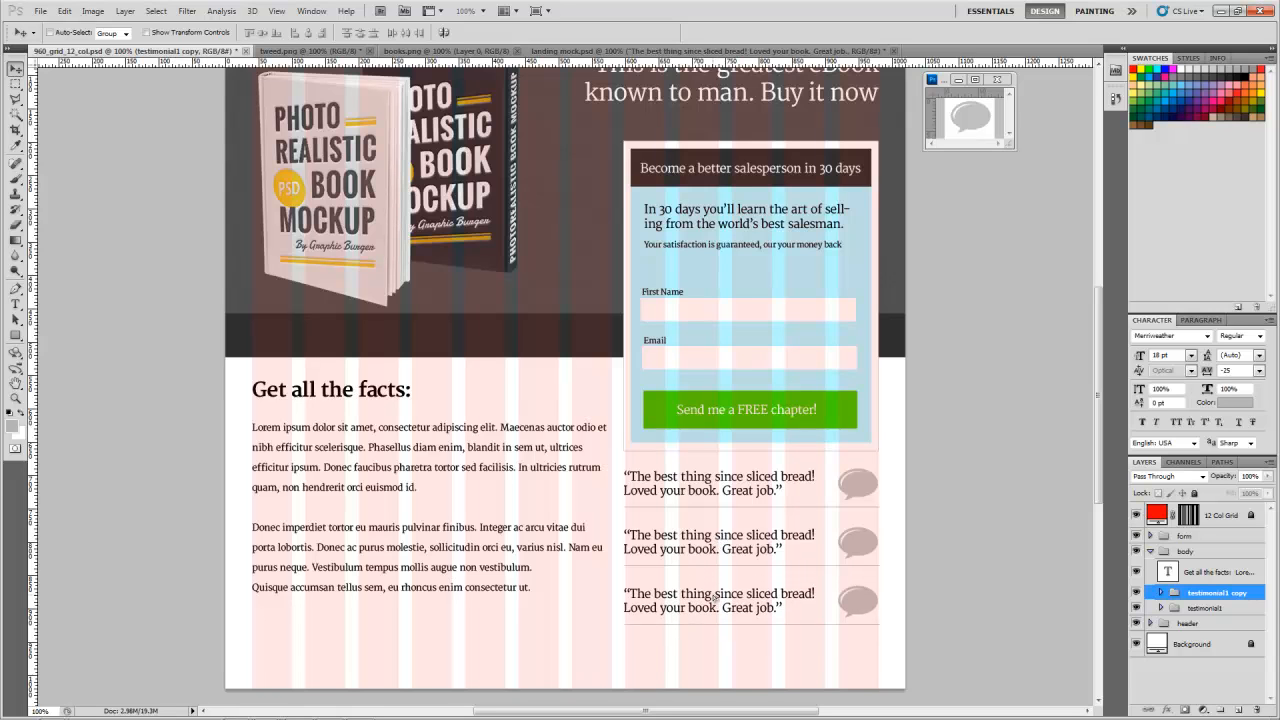
pyautogui.keyDown('alt'); pyautogui.click(714, 597); pyautogui.keyUp('alt')
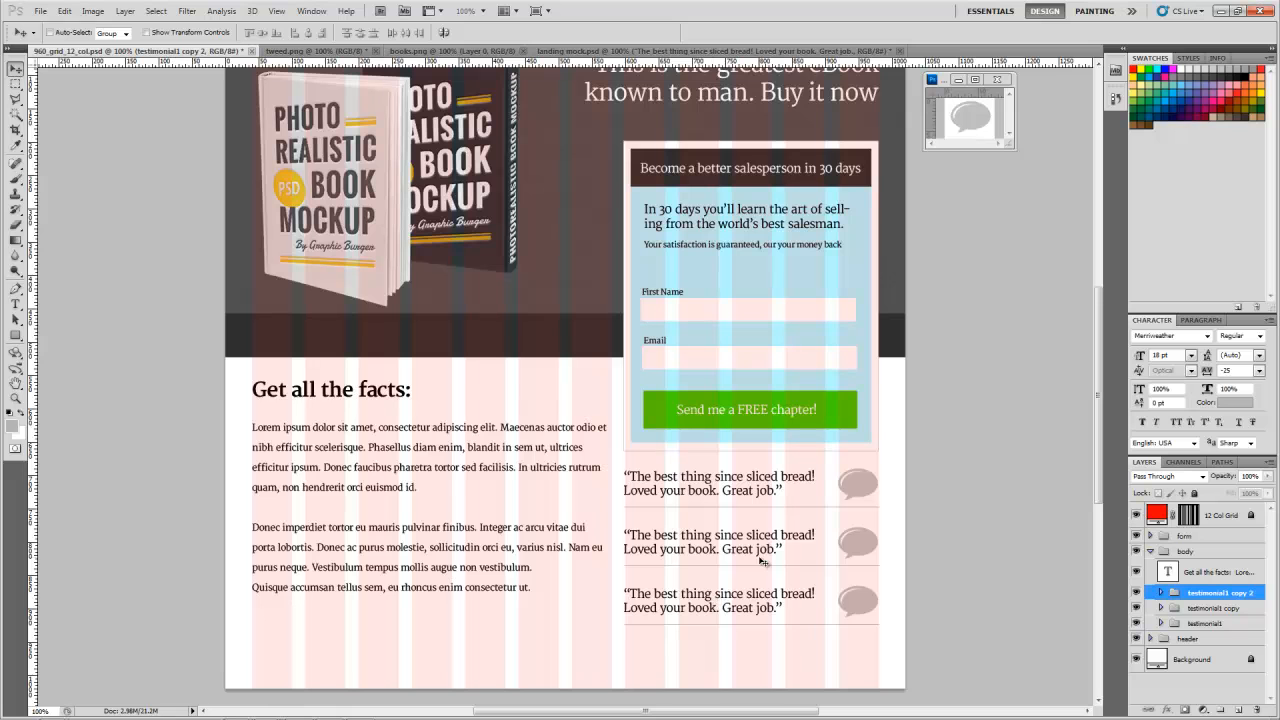
pyautogui.scroll(-3, 760, 557)
pyautogui.scroll(5, 748, 557)
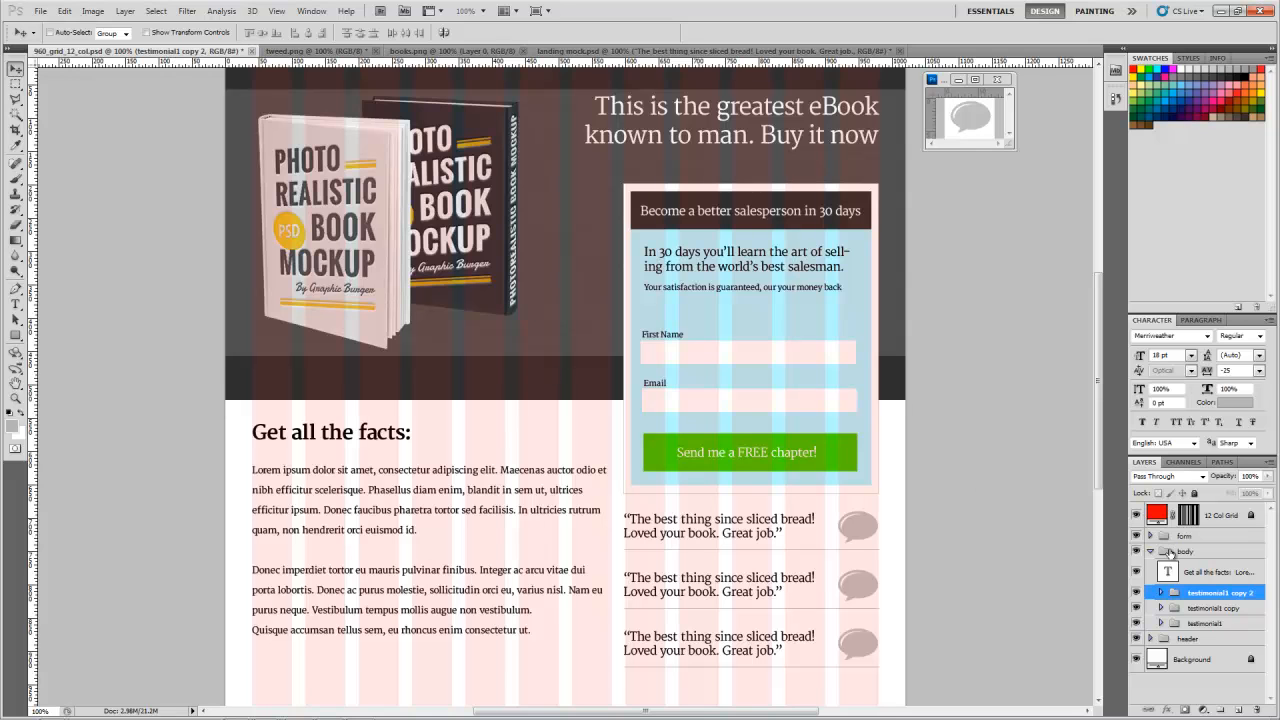
# Step: Collapse the body group, add a layer above the header group, and undo the new layer
pyautogui.click(1149, 552)
pyautogui.click(1160, 568)
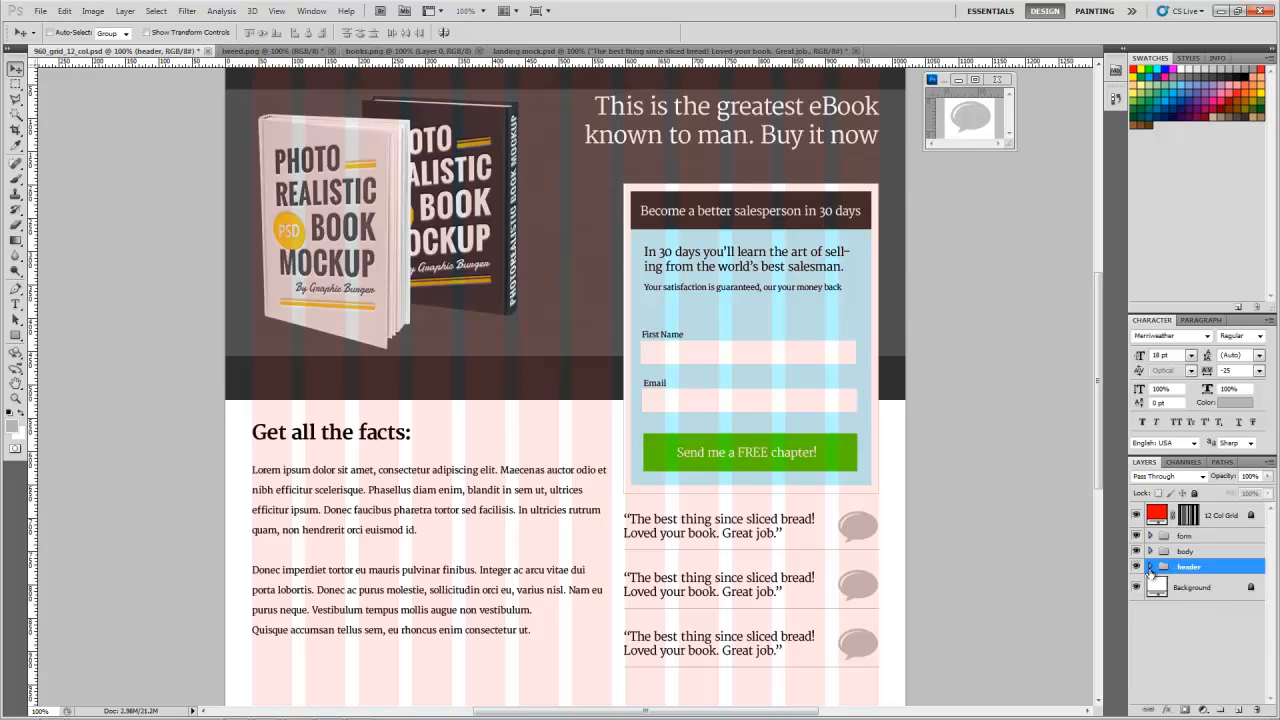
pyautogui.click(1239, 709)
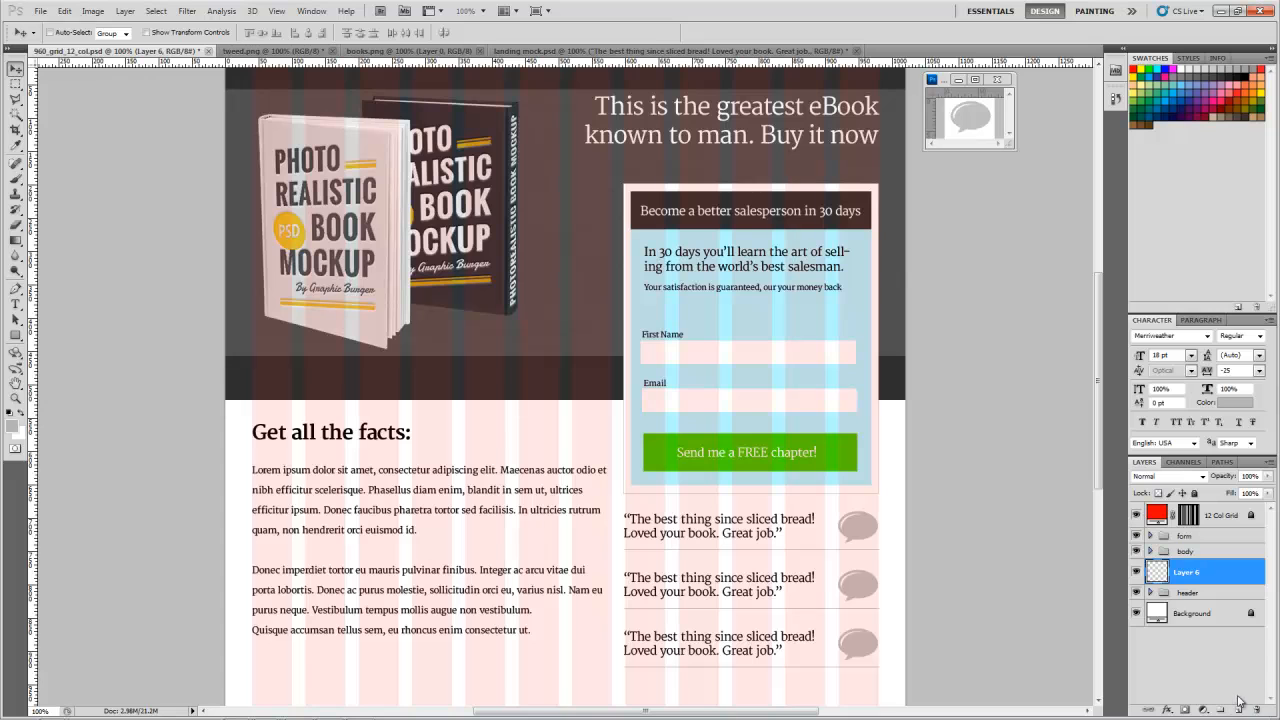
pyautogui.hotkey('ctrl', 'z')
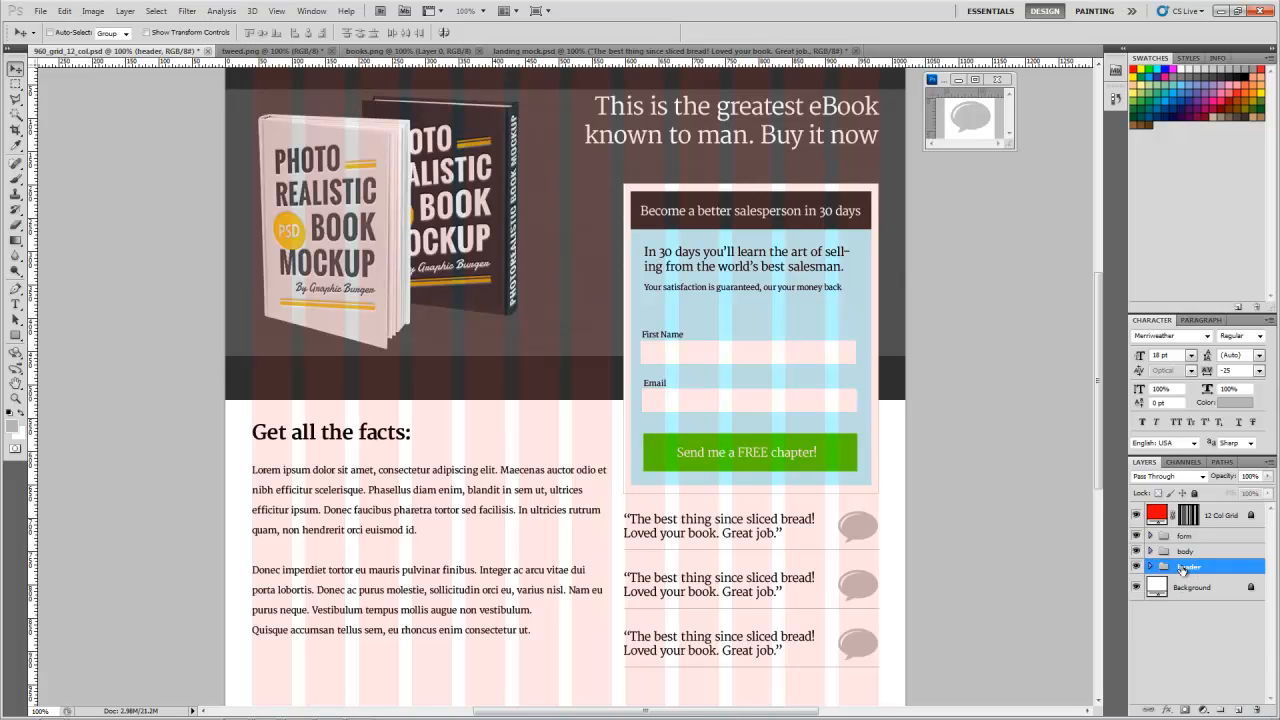
# Step: Draw a one-line text box in the dark strip beneath the books, above the headline text layer in the header group
pyautogui.click(1150, 567)
pyautogui.click(1199, 592)
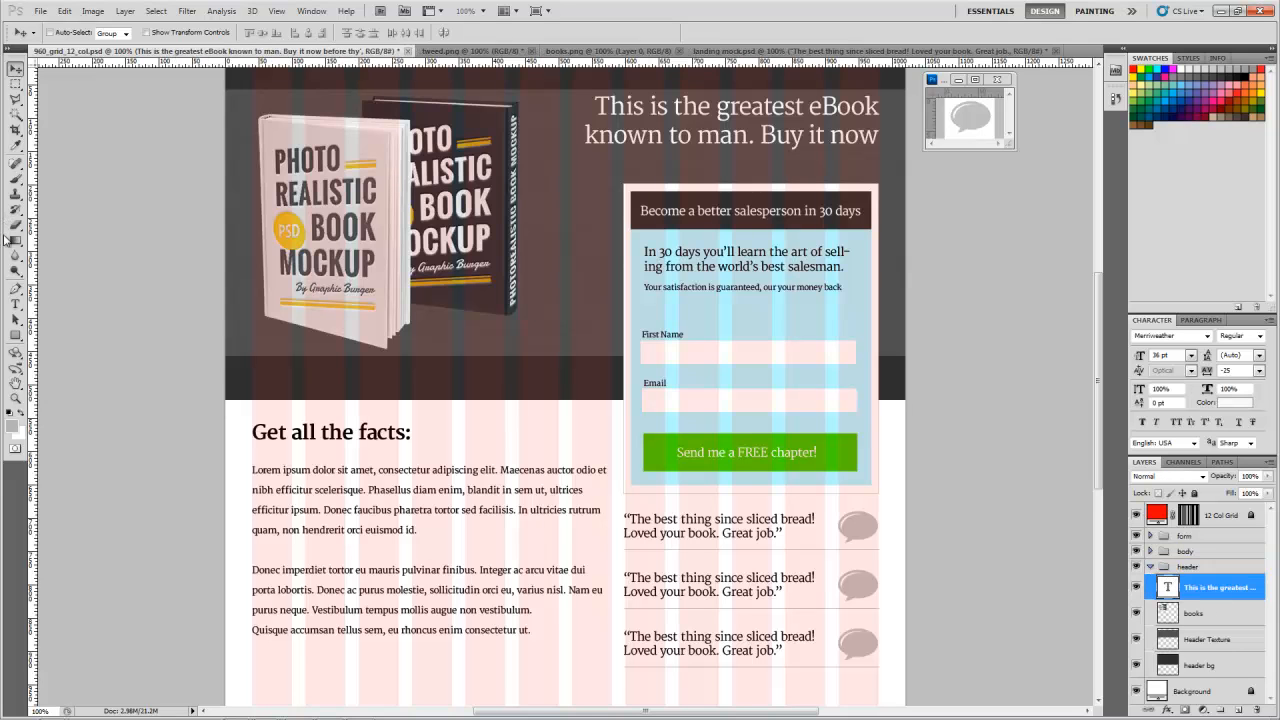
pyautogui.click(13, 306)
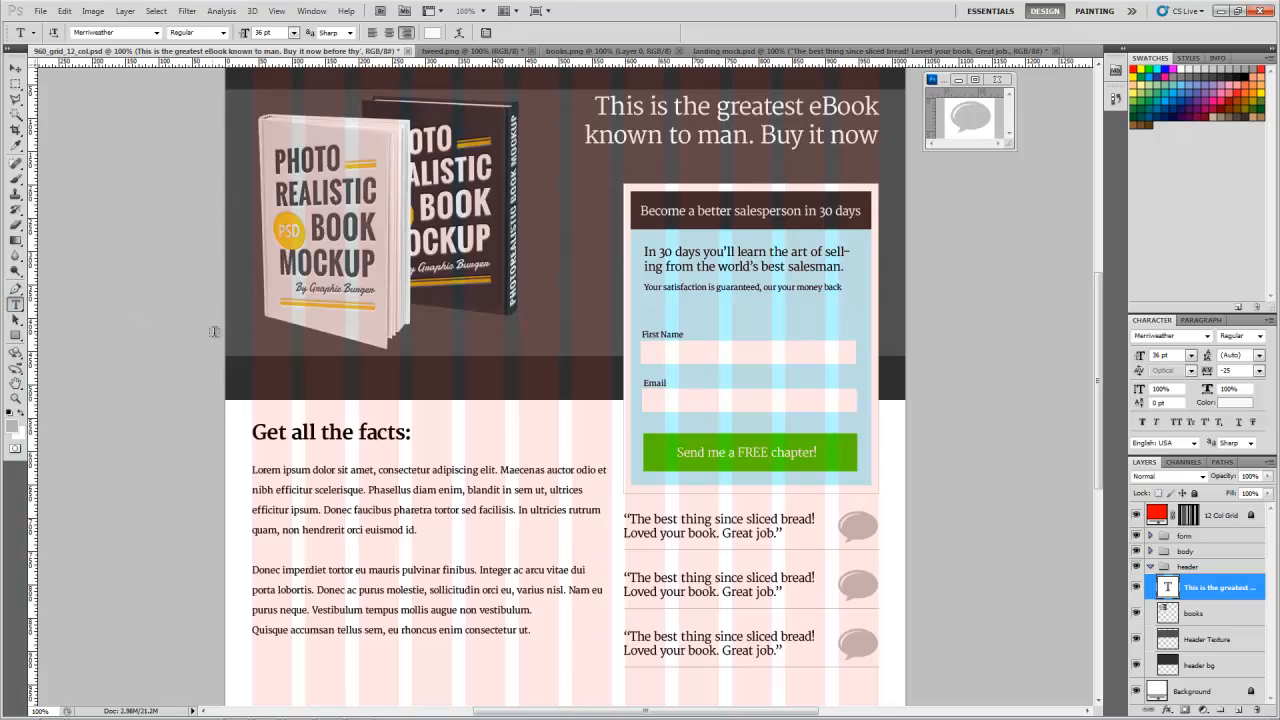
pyautogui.moveTo(254, 363); pyautogui.dragTo(555, 390)
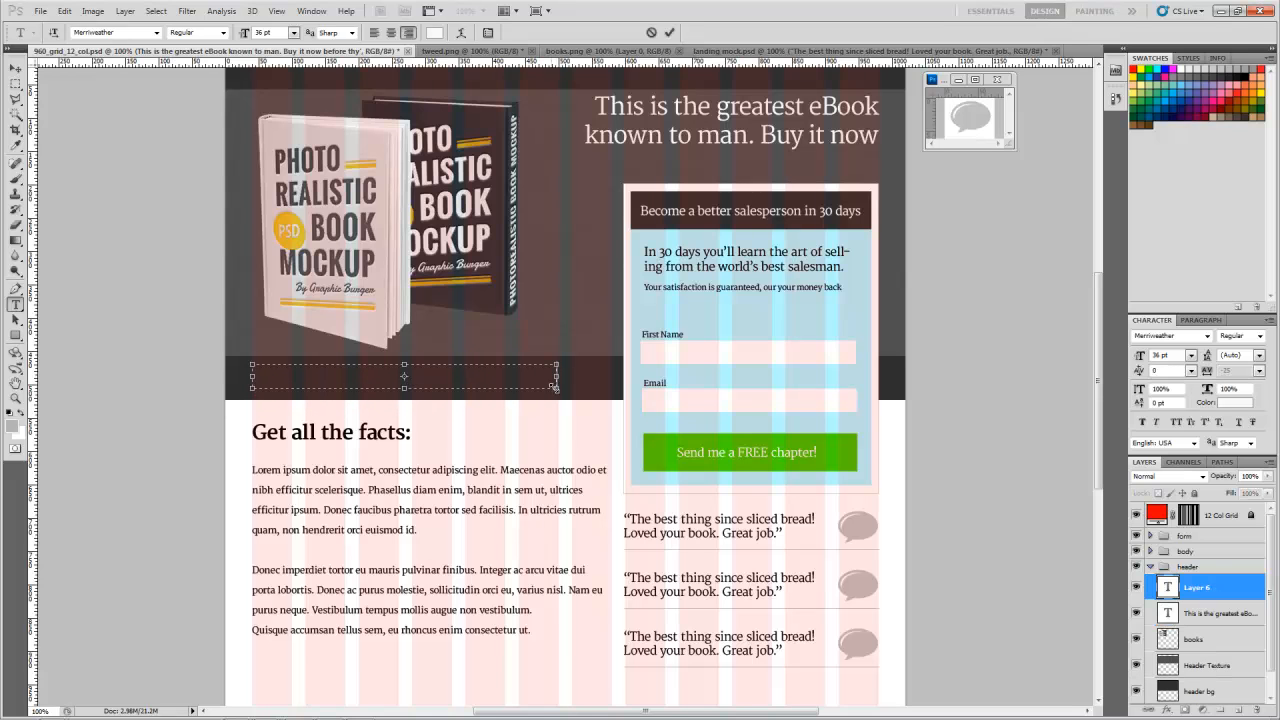
# Step: Copy the text "Free Expert Advice from the industry authority and world renowed author" from landing mock.psd
pyautogui.click(805, 53)
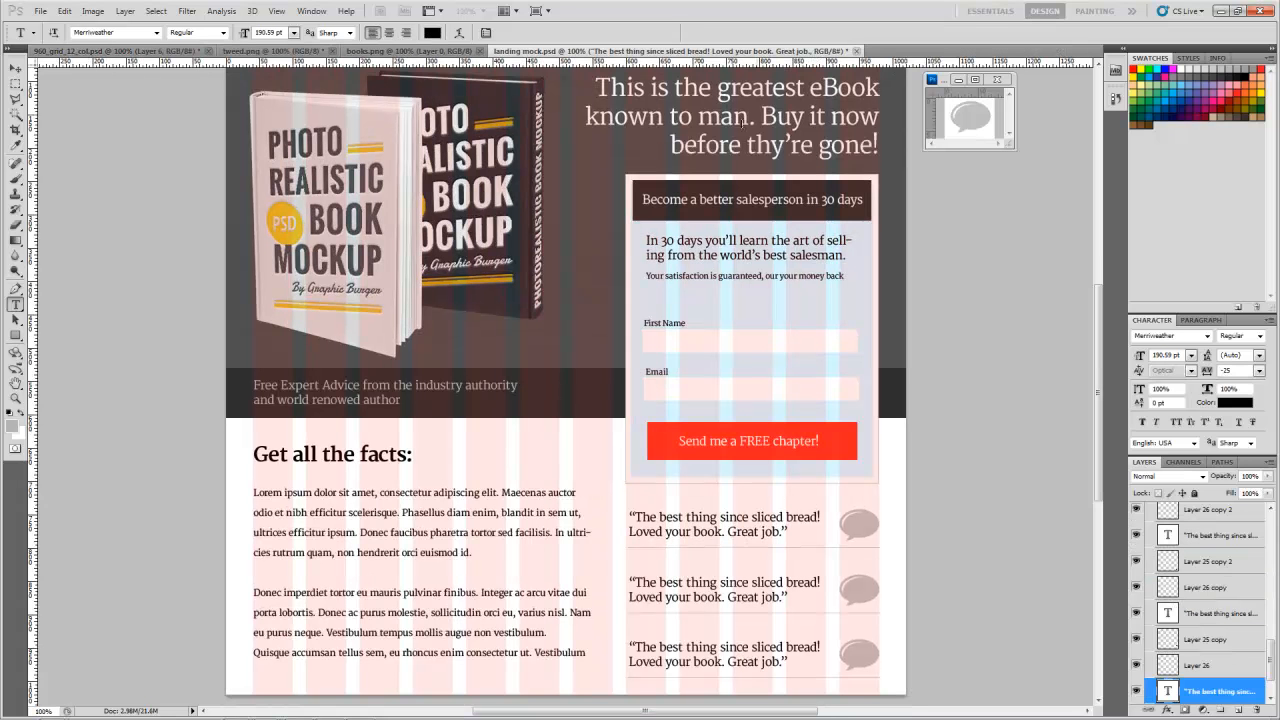
pyautogui.click(323, 388)
pyautogui.hotkey('ctrl', 'a')
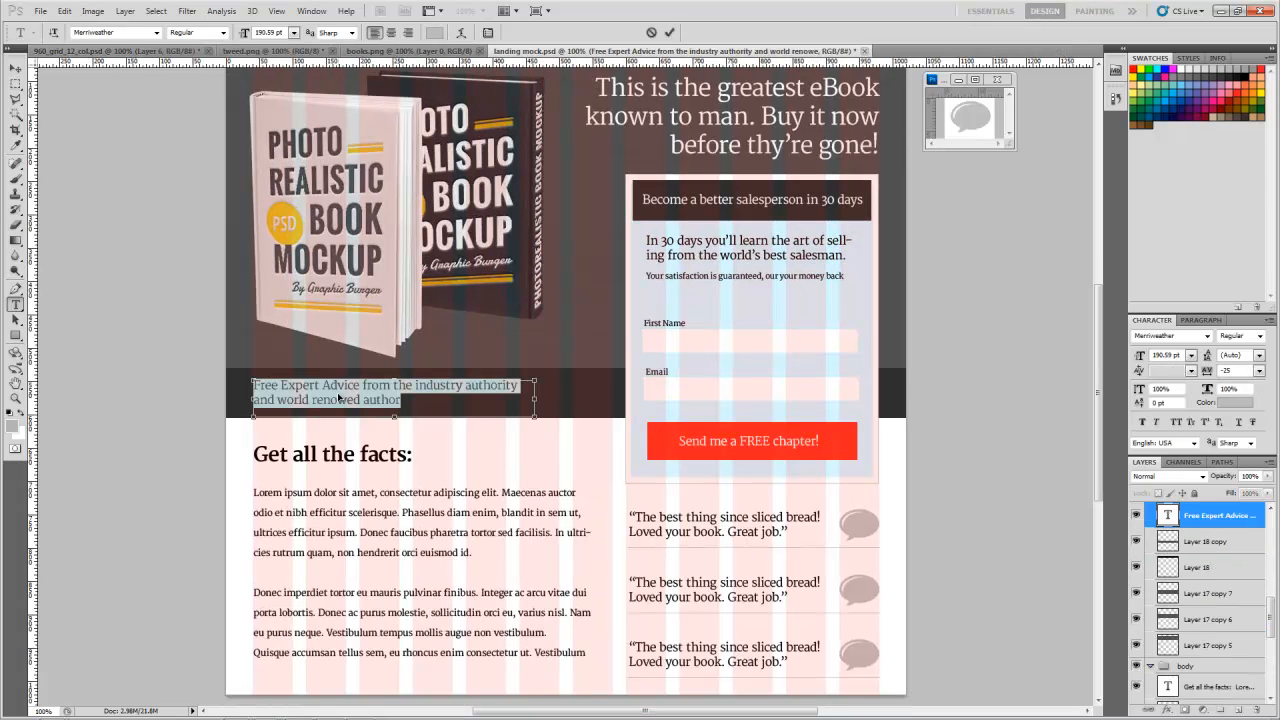
pyautogui.click(16, 68)
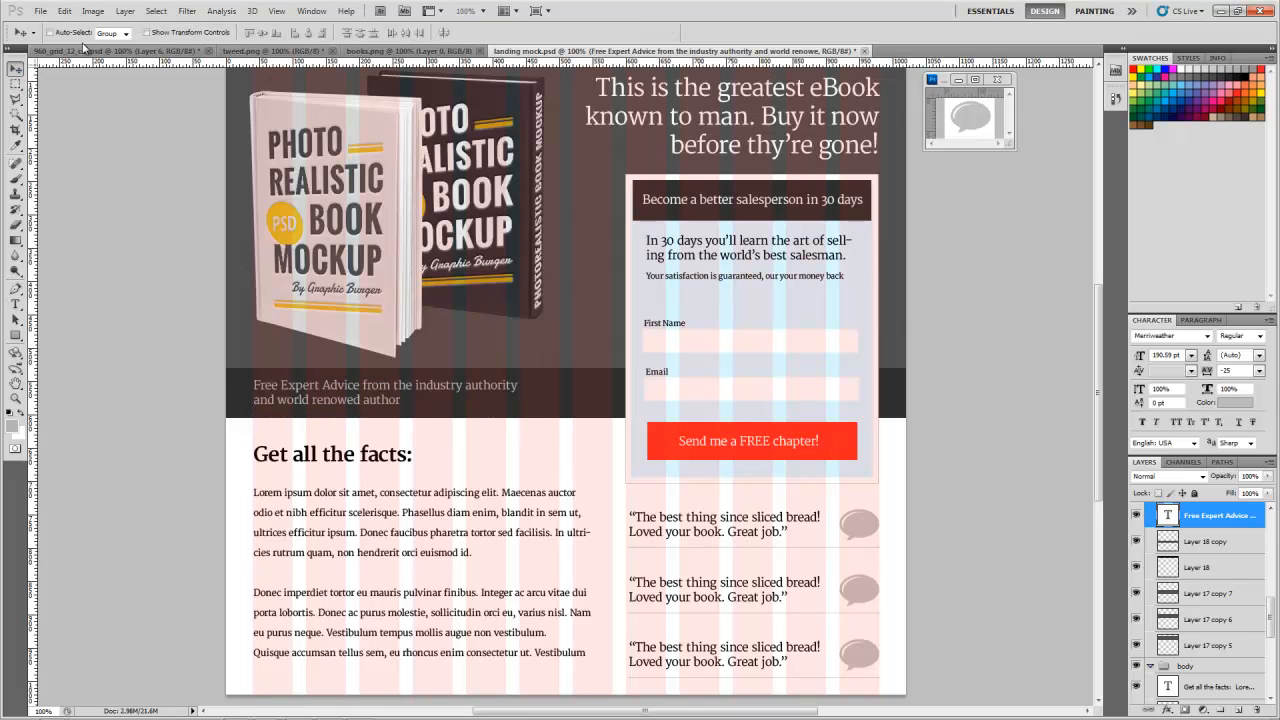
# Step: Paste the copied "Free Expert Advice" text into the empty text box beneath the books in 960_grid_12_col.psd
pyautogui.hotkey('ctrl', 'Tab')
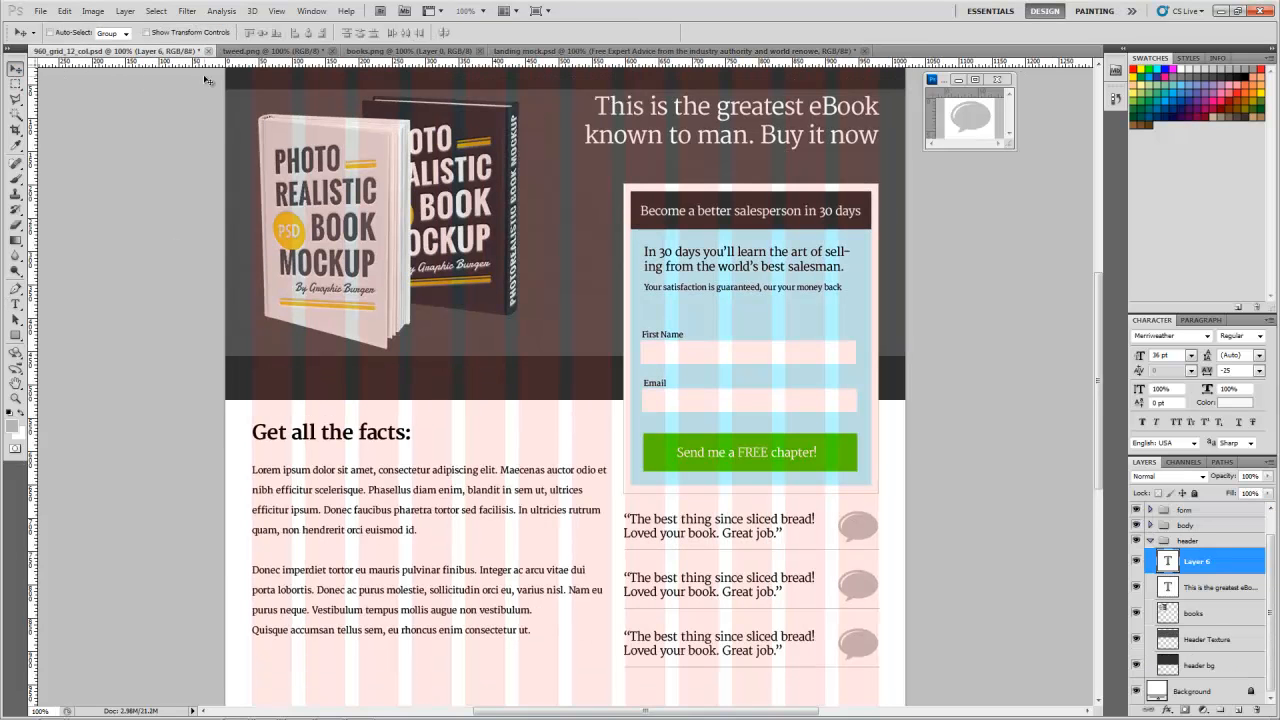
pyautogui.doubleClick(1170, 560)
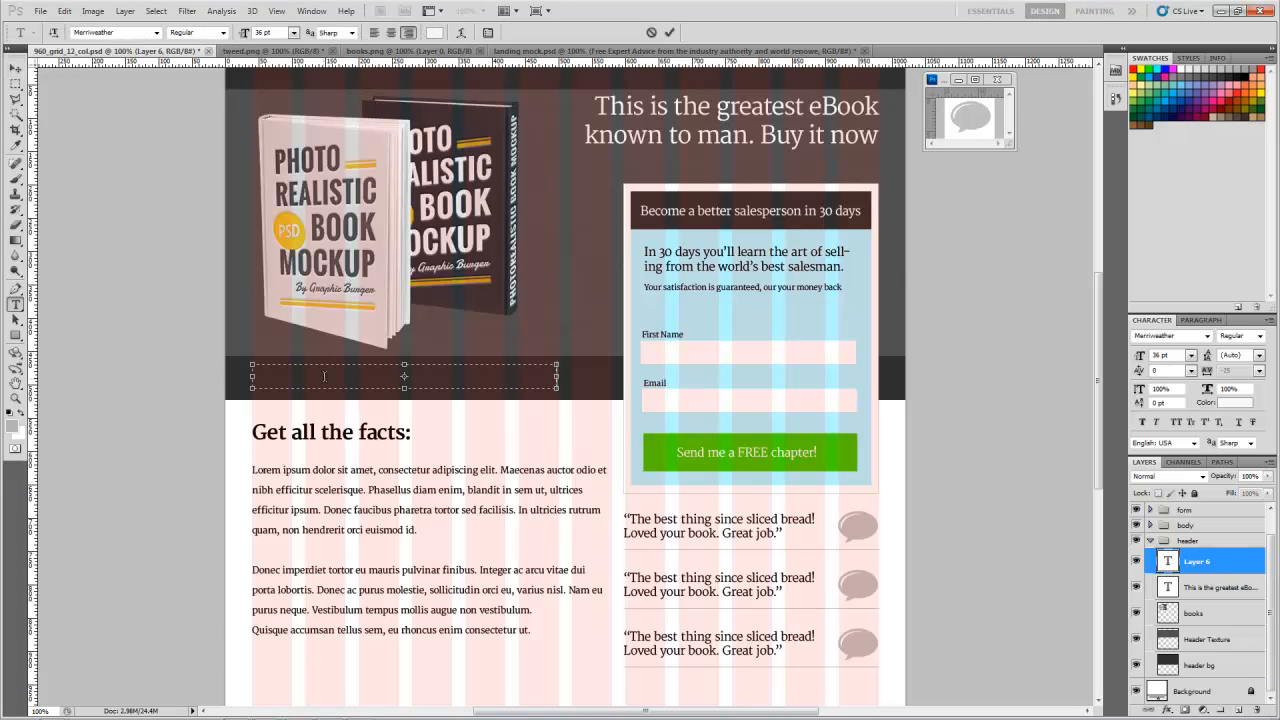
pyautogui.write('Free Expert Advice from the industry authority and world renowed author')
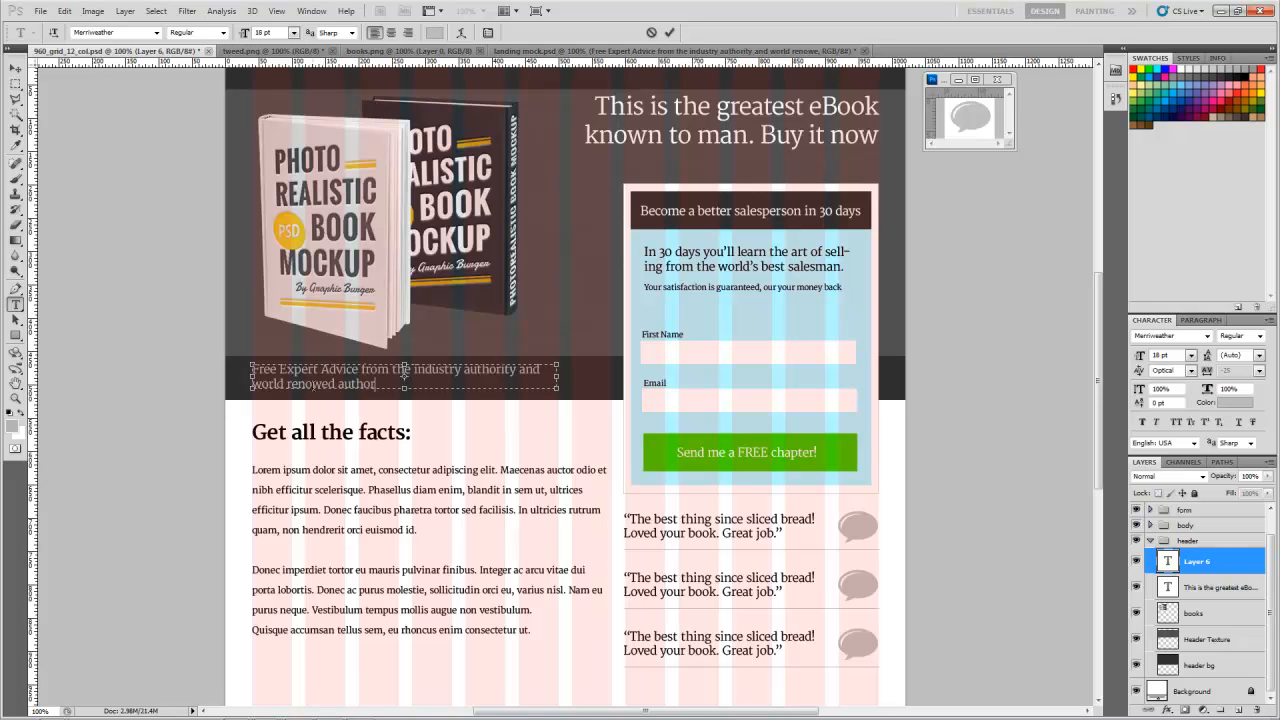
pyautogui.click(16, 67)
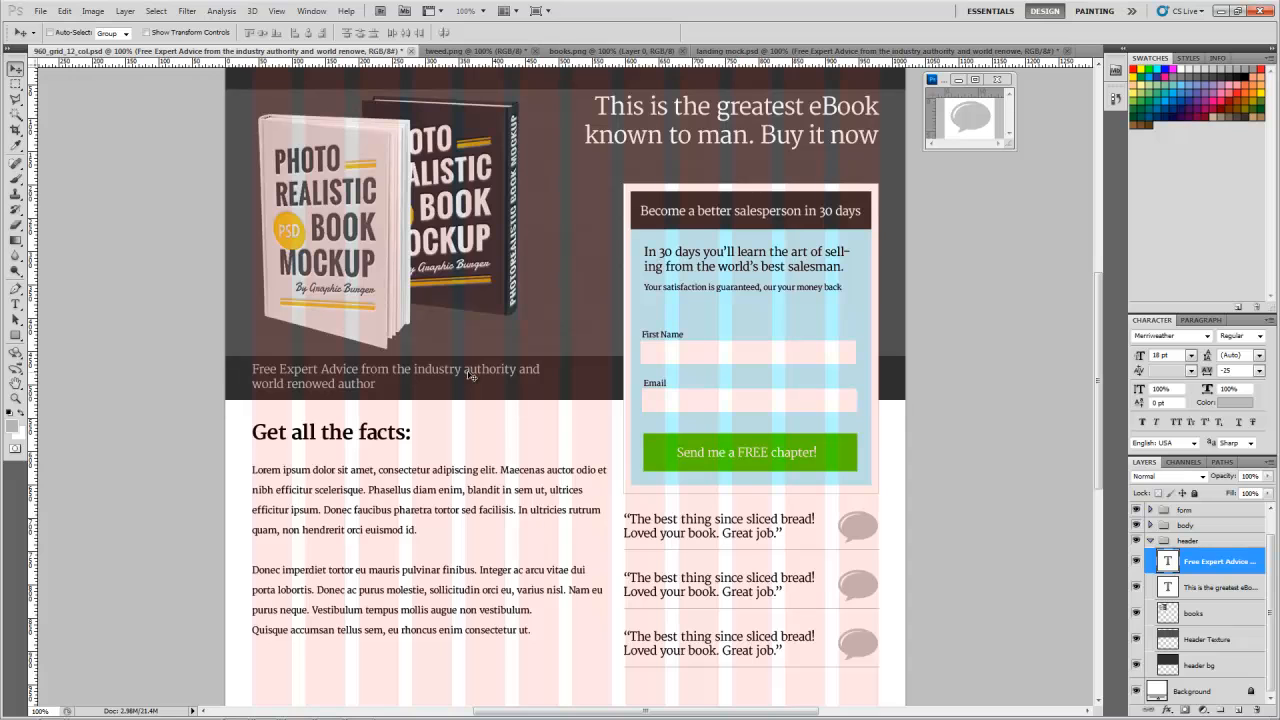
# Step: Examine the form border's lower-left corner up close against the column grid and testimonial text, and return to the whole page
pyautogui.scroll(1, 478, 376)
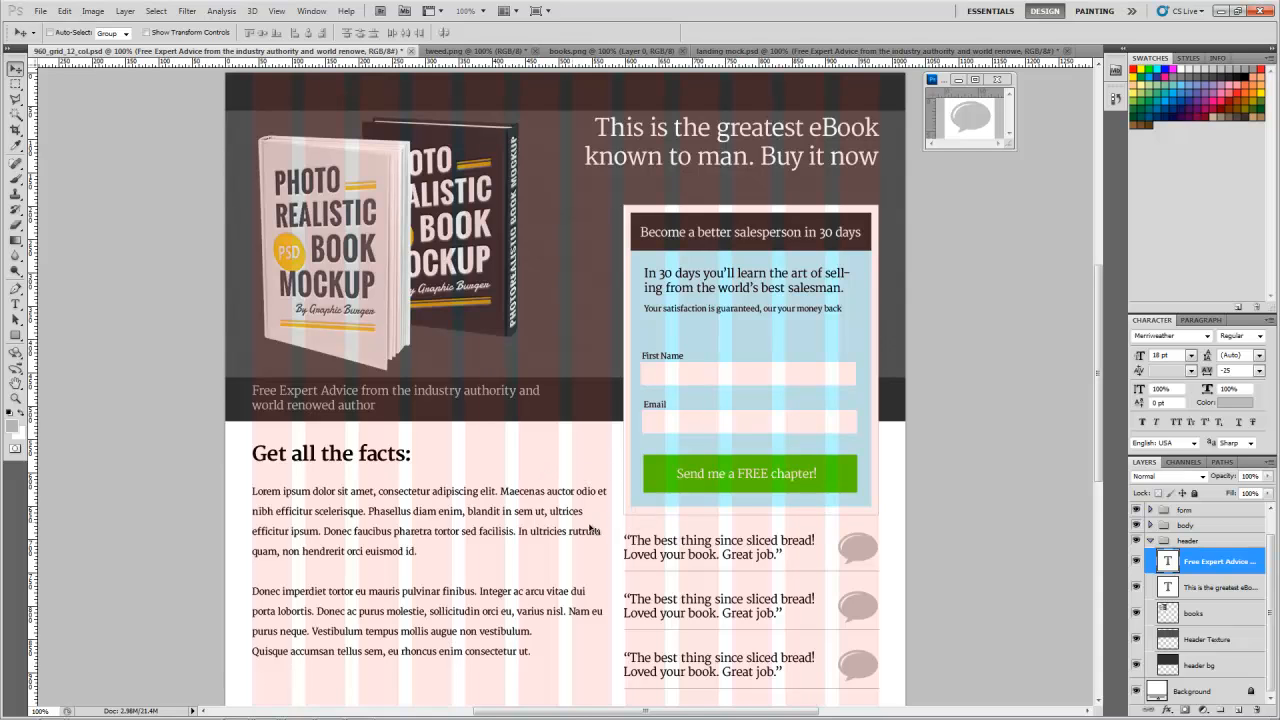
pyautogui.press('z')
pyautogui.click(628, 519)
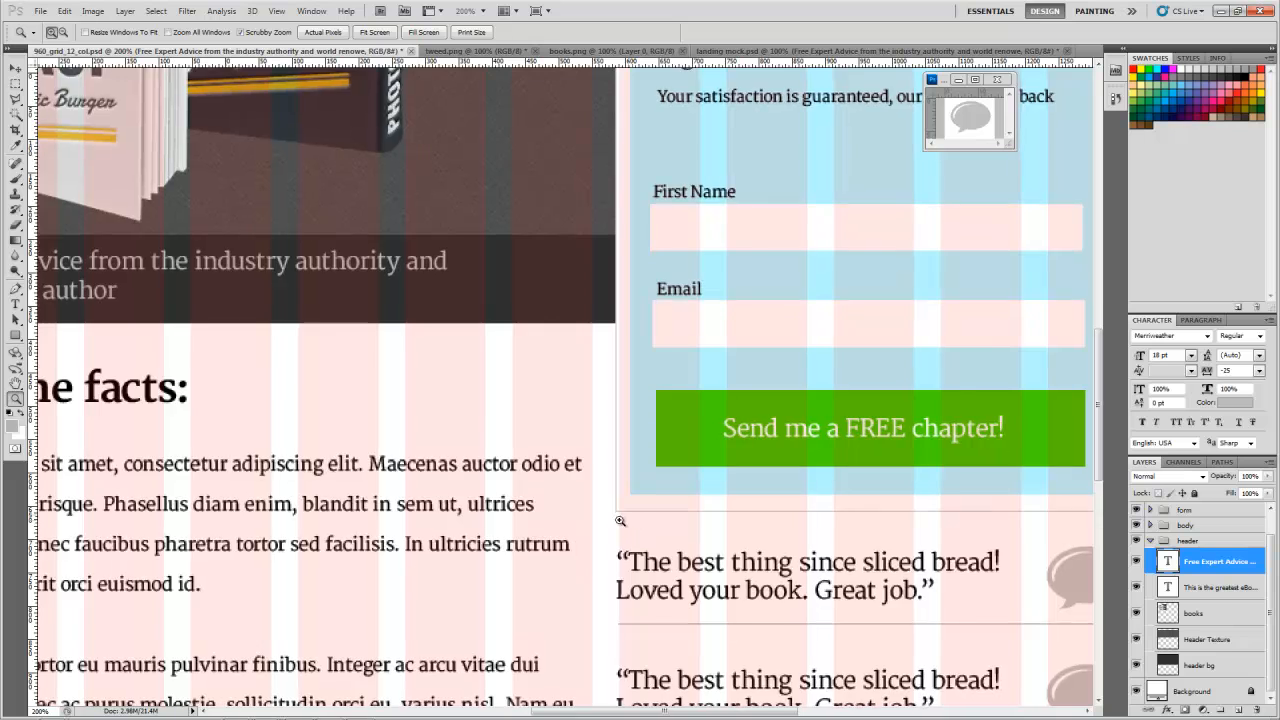
pyautogui.click(624, 517)
pyautogui.click(618, 519)
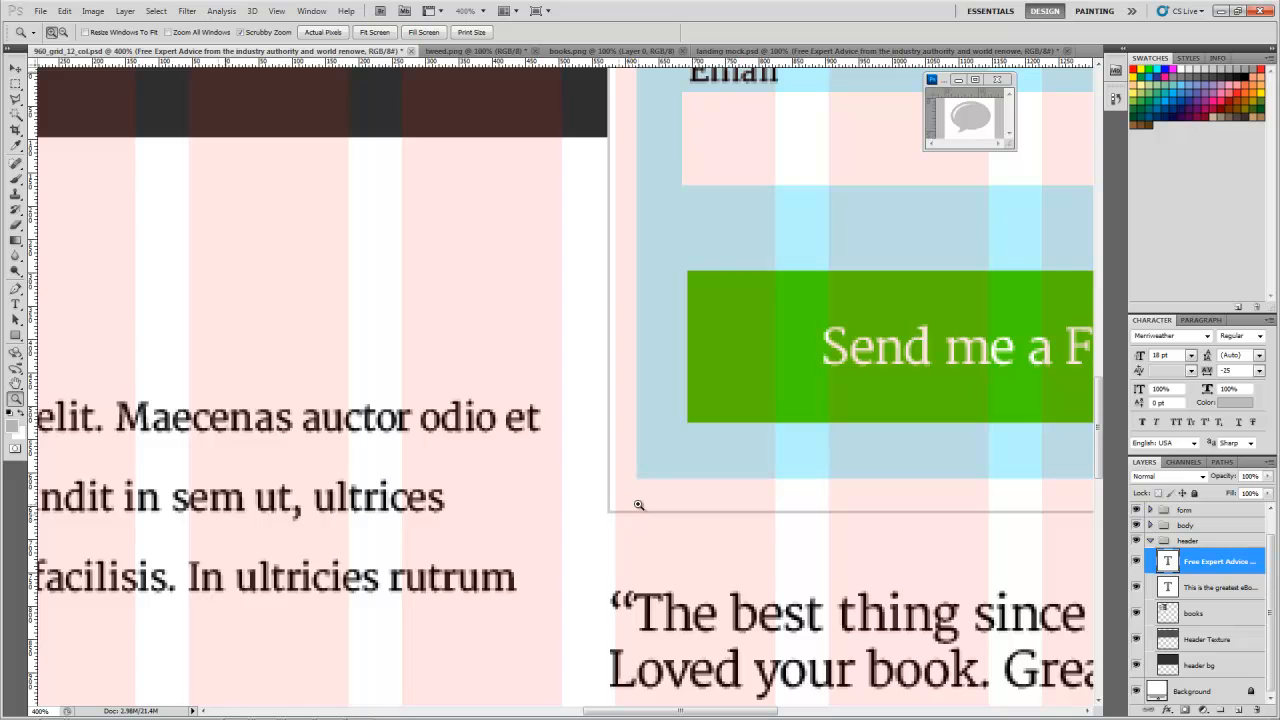
pyautogui.keyDown('alt'); pyautogui.click(580, 478); pyautogui.keyUp('alt')
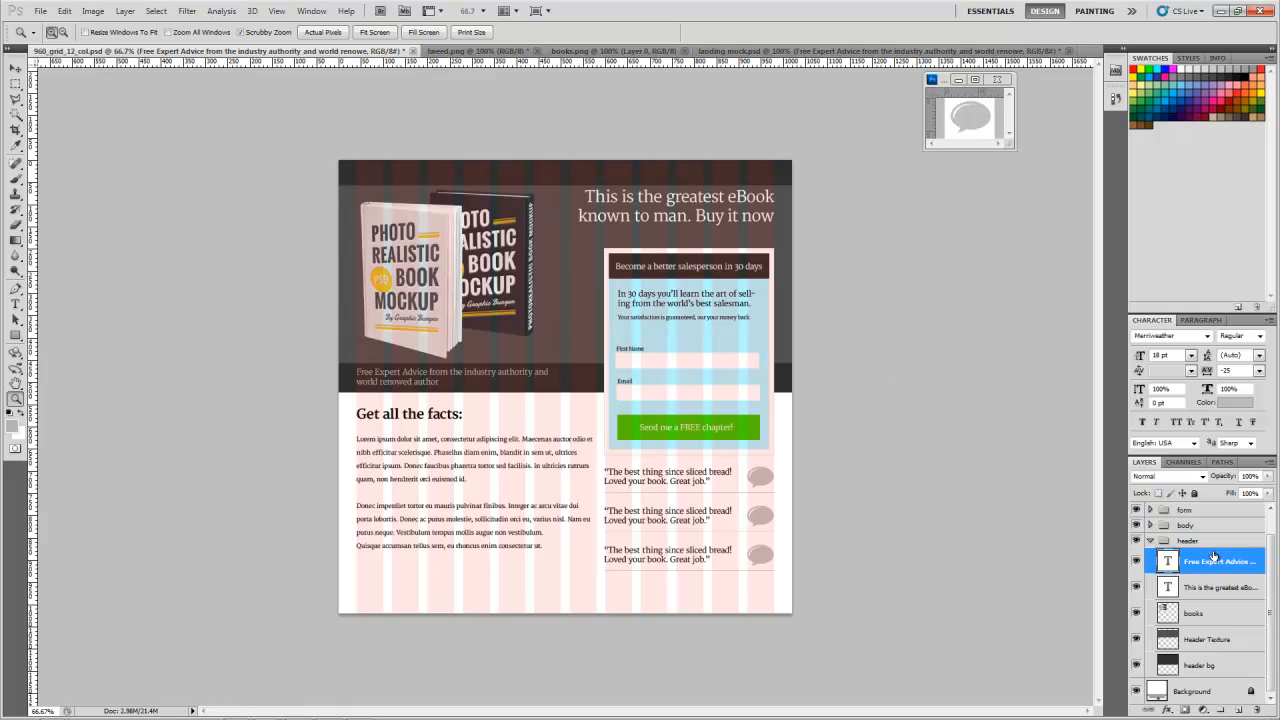
# Step: Collapse the header group and go through the form, body and header groups, leaving header selected
pyautogui.click(1152, 546)
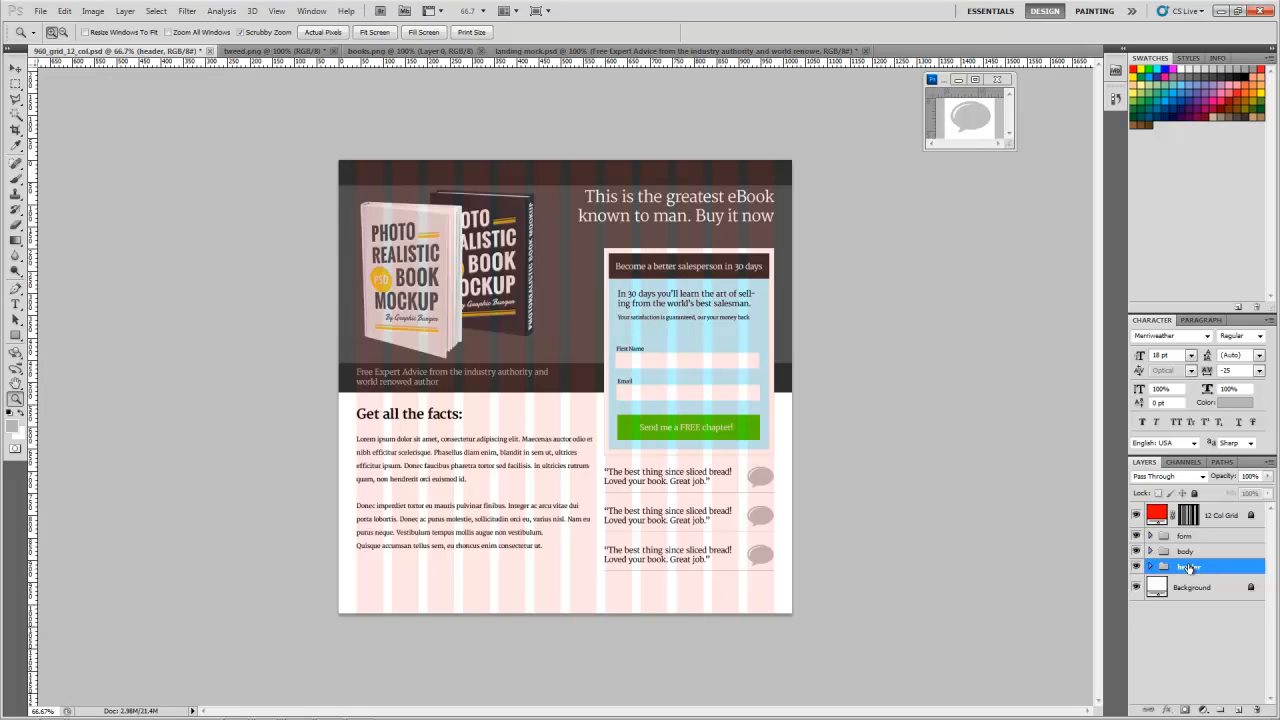
pyautogui.moveTo(1183, 567)
pyautogui.mouseDown()
pyautogui.moveTo(1166, 571)
pyautogui.moveTo(1164, 541)
pyautogui.moveTo(1178, 533)
pyautogui.moveTo(1200, 572)
pyautogui.mouseUp()
pyautogui.click(1185, 539)
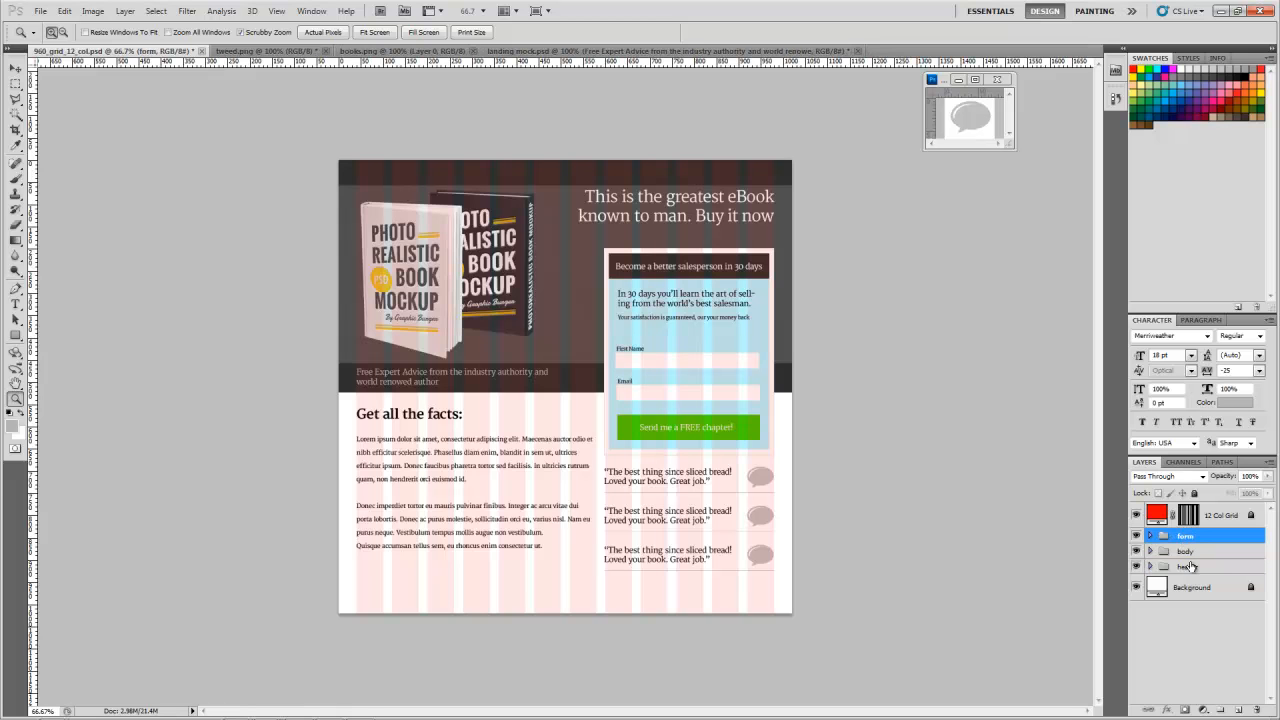
pyautogui.click(1194, 553)
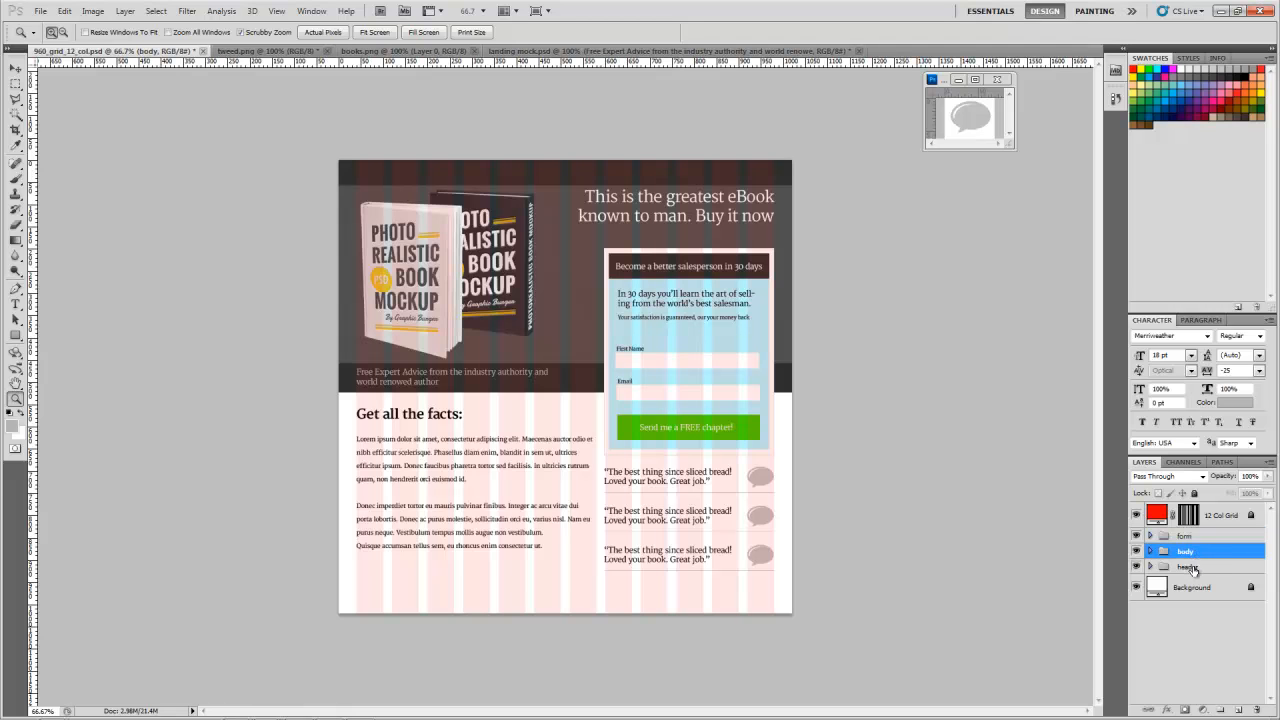
pyautogui.click(1193, 568)
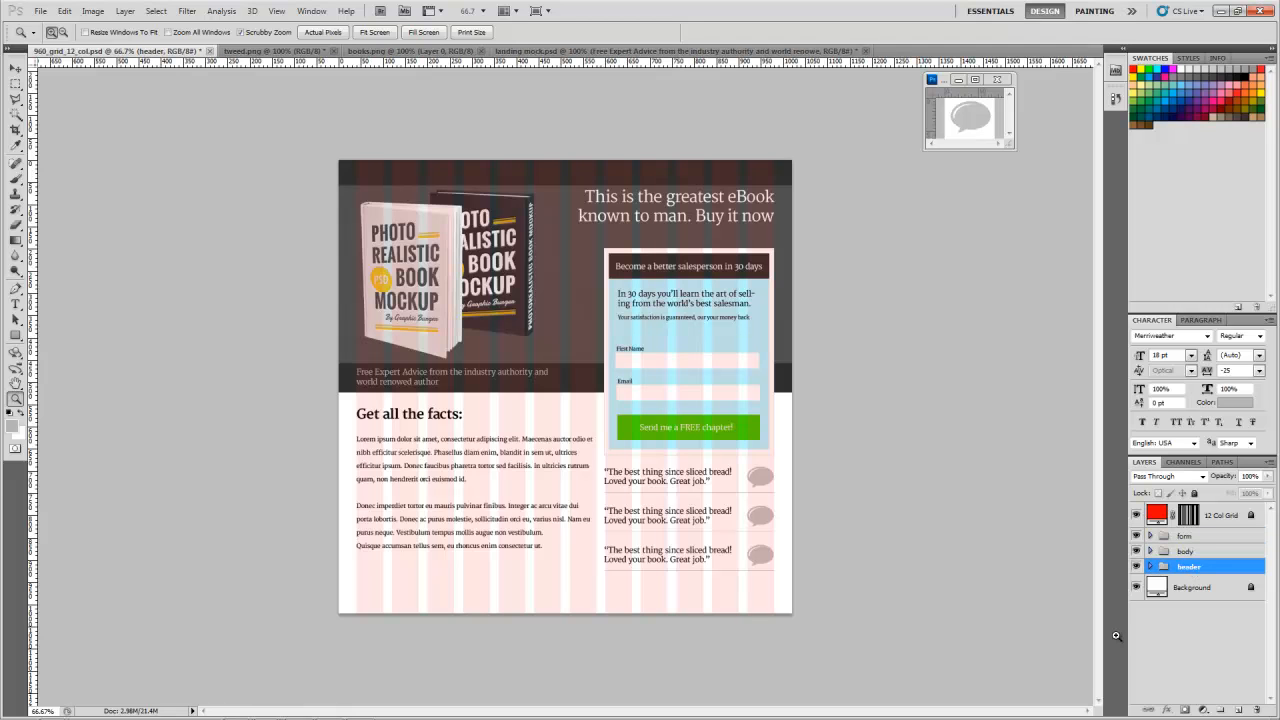